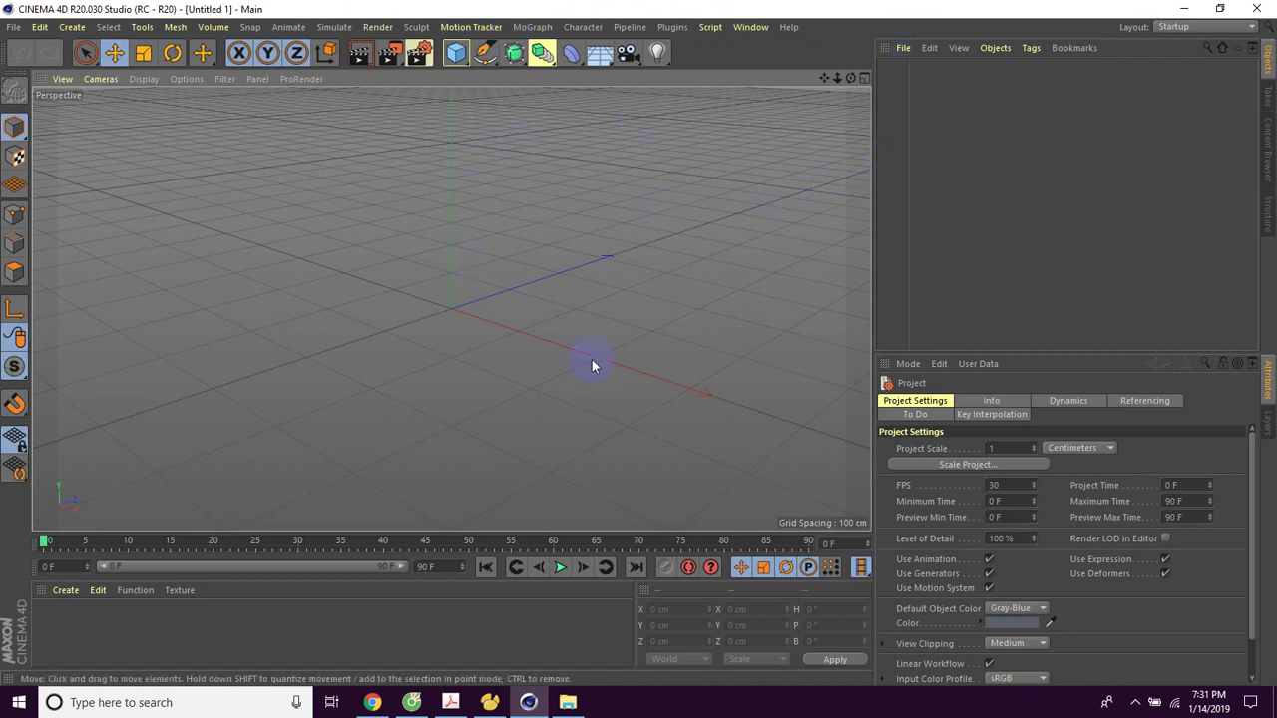
# Add a cube sized 200 × 328 × 162 cm and raise it to Y 175 cm.
pyautogui.moveTo(455, 51); pyautogui.dragTo(577, 86)
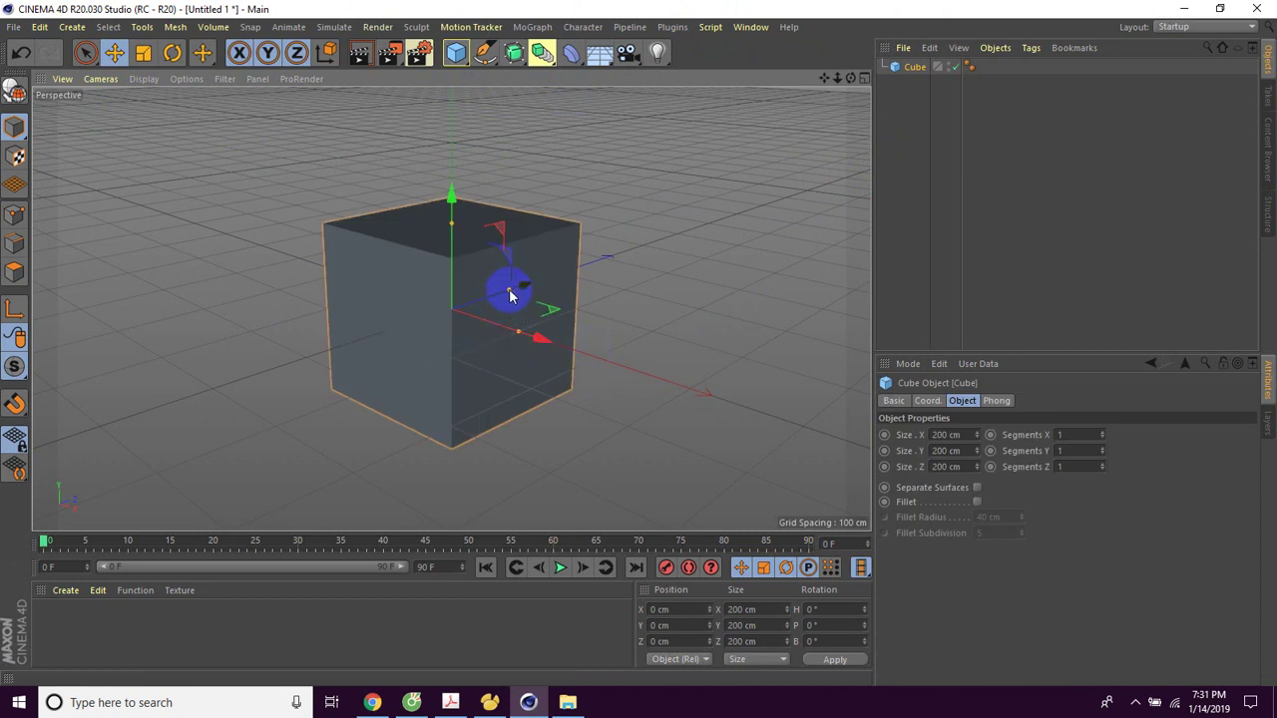
pyautogui.moveTo(510, 295); pyautogui.dragTo(501, 299)
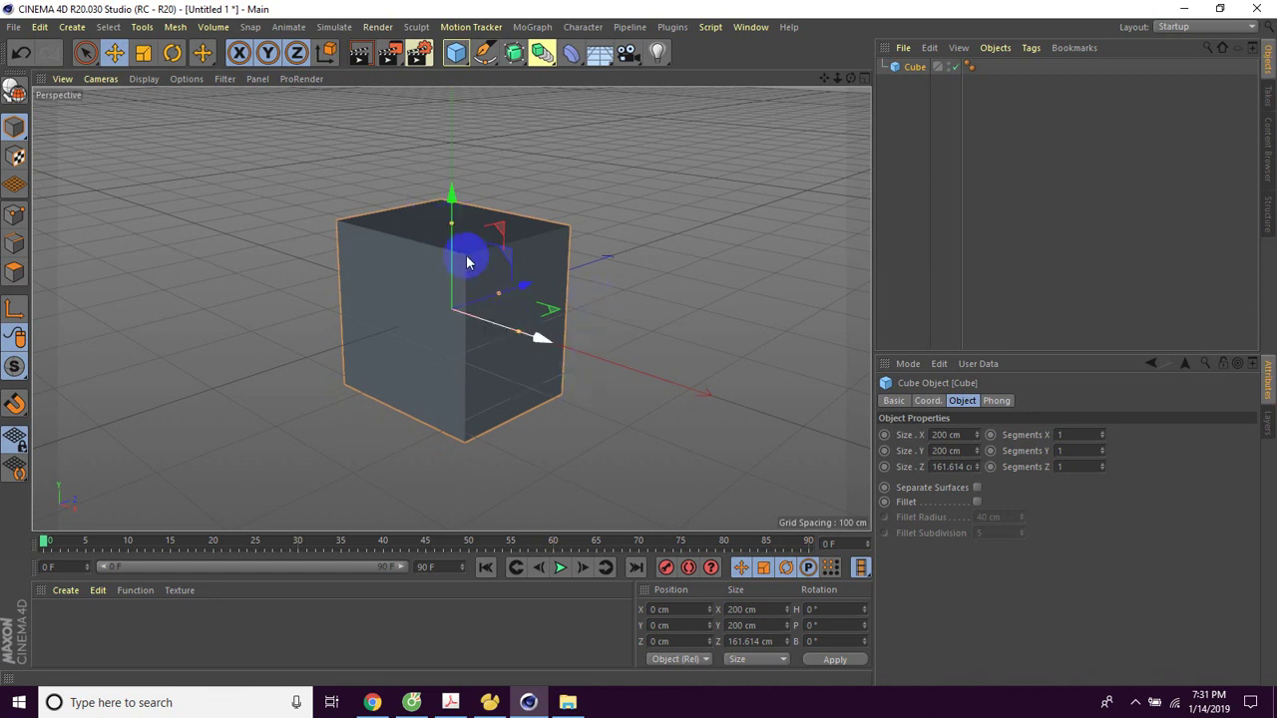
pyautogui.moveTo(454, 202); pyautogui.dragTo(451, 108)
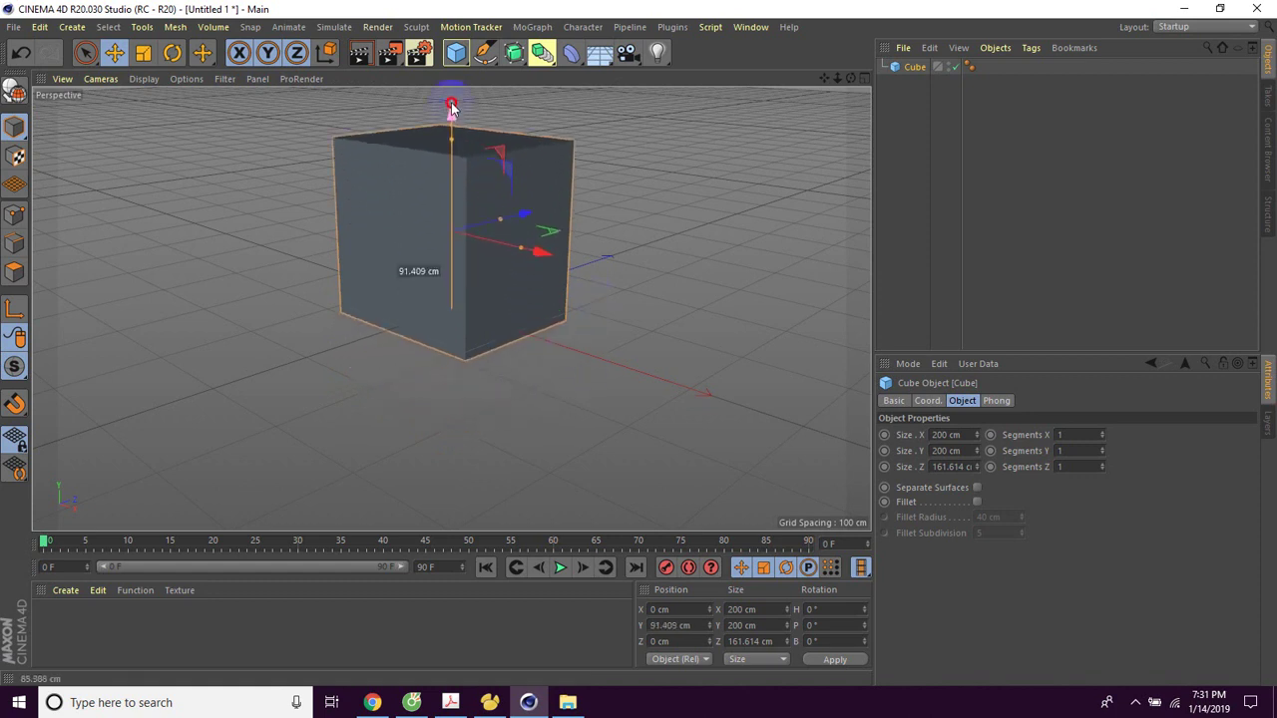
pyautogui.moveTo(484, 359)
pyautogui.keyDown('alt'); pyautogui.mouseDown()
pyautogui.moveTo(510, 345)
pyautogui.moveTo(348, 348)
pyautogui.moveTo(556, 371)
pyautogui.moveTo(519, 360)
pyautogui.moveTo(408, 390)
pyautogui.moveTo(518, 387)
pyautogui.moveTo(542, 300)
pyautogui.mouseUp(); pyautogui.keyUp('alt')
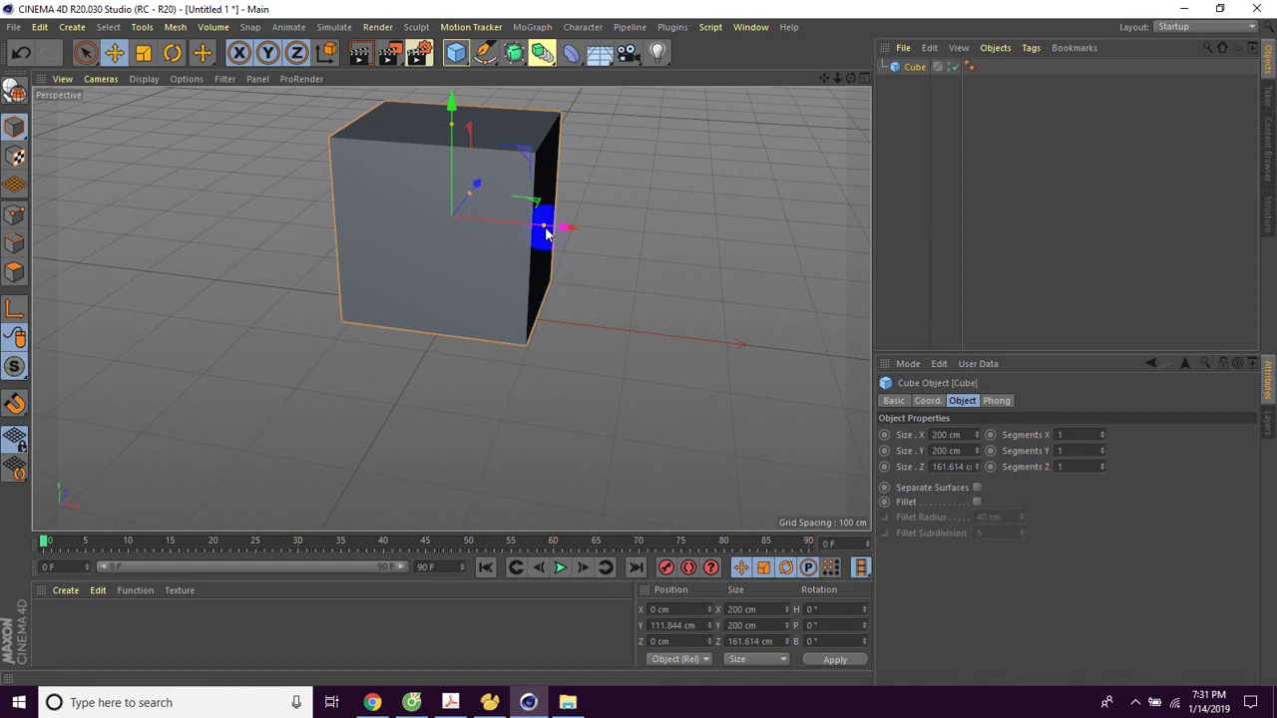
pyautogui.moveTo(530, 250)
pyautogui.keyDown('alt'); pyautogui.mouseDown()
pyautogui.moveTo(590, 330)
pyautogui.moveTo(567, 333)
pyautogui.moveTo(462, 189)
pyautogui.moveTo(482, 184)
pyautogui.moveTo(485, 134)
pyautogui.mouseUp(); pyautogui.keyUp('alt')
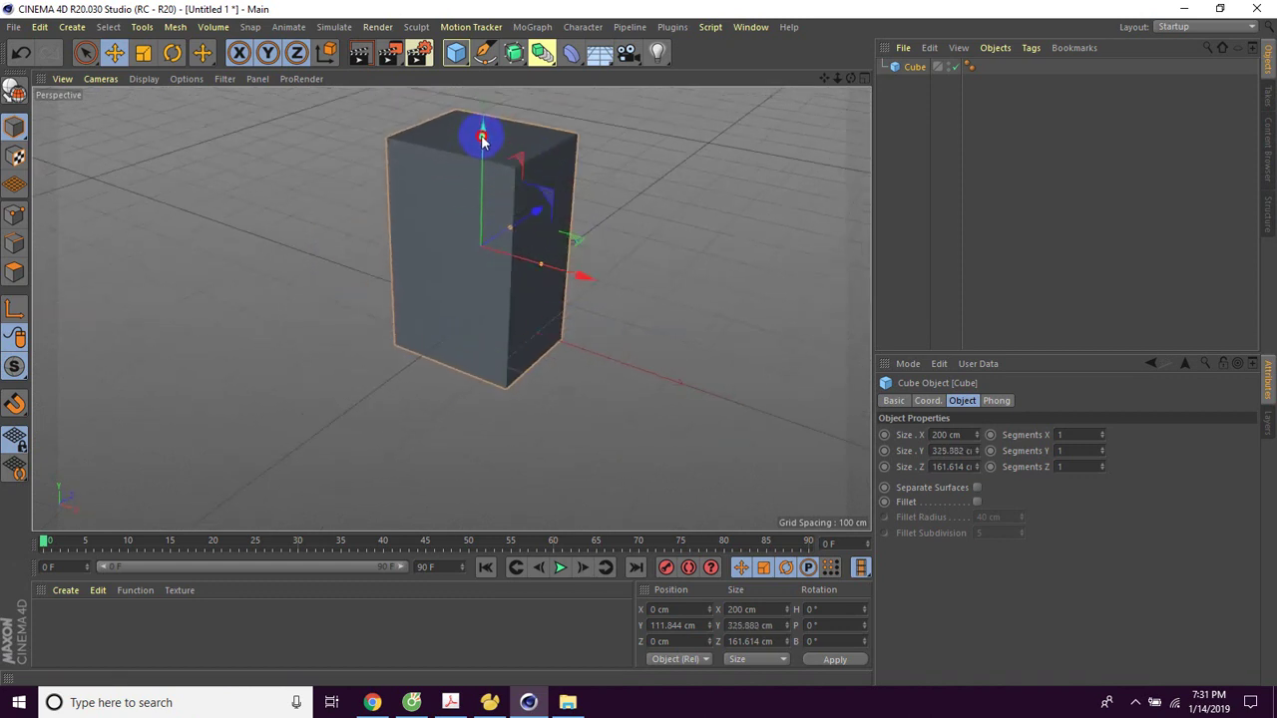
pyautogui.moveTo(399, 373)
pyautogui.keyDown('alt'); pyautogui.mouseDown()
pyautogui.moveTo(506, 319)
pyautogui.moveTo(456, 319)
pyautogui.mouseUp(); pyautogui.keyUp('alt')
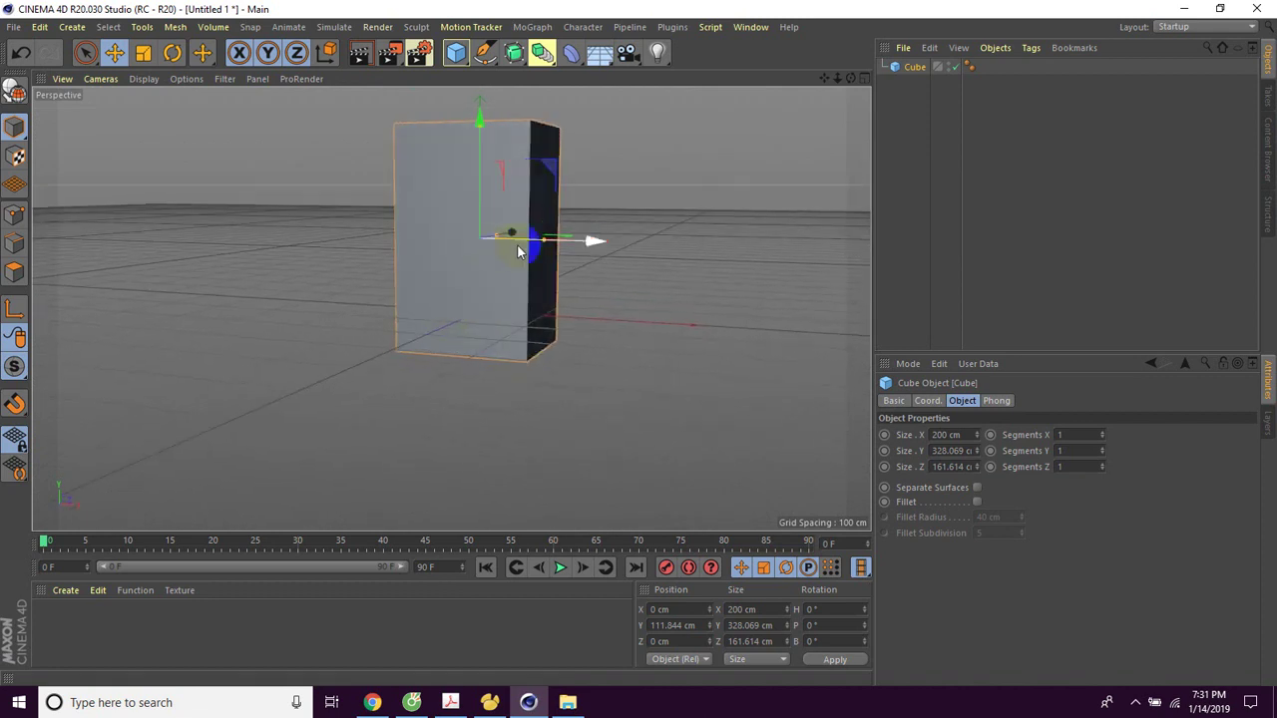
pyautogui.moveTo(479, 118)
pyautogui.mouseDown()
pyautogui.moveTo(639, 344)
pyautogui.moveTo(436, 328)
pyautogui.moveTo(513, 504)
pyautogui.moveTo(423, 499)
pyautogui.moveTo(654, 378)
pyautogui.moveTo(568, 382)
pyautogui.moveTo(588, 408)
pyautogui.moveTo(764, 348)
pyautogui.mouseUp()
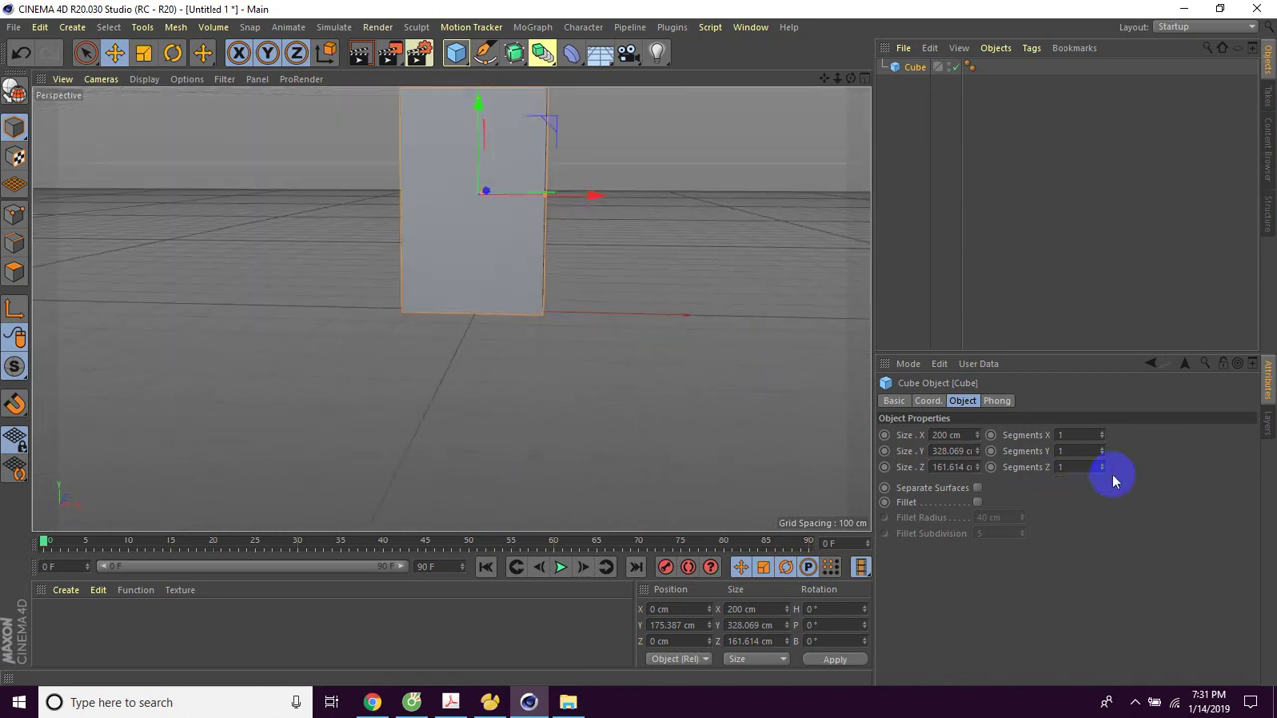
# Set the cube's Segments X, Y and Z to 6.
pyautogui.click(1082, 434)
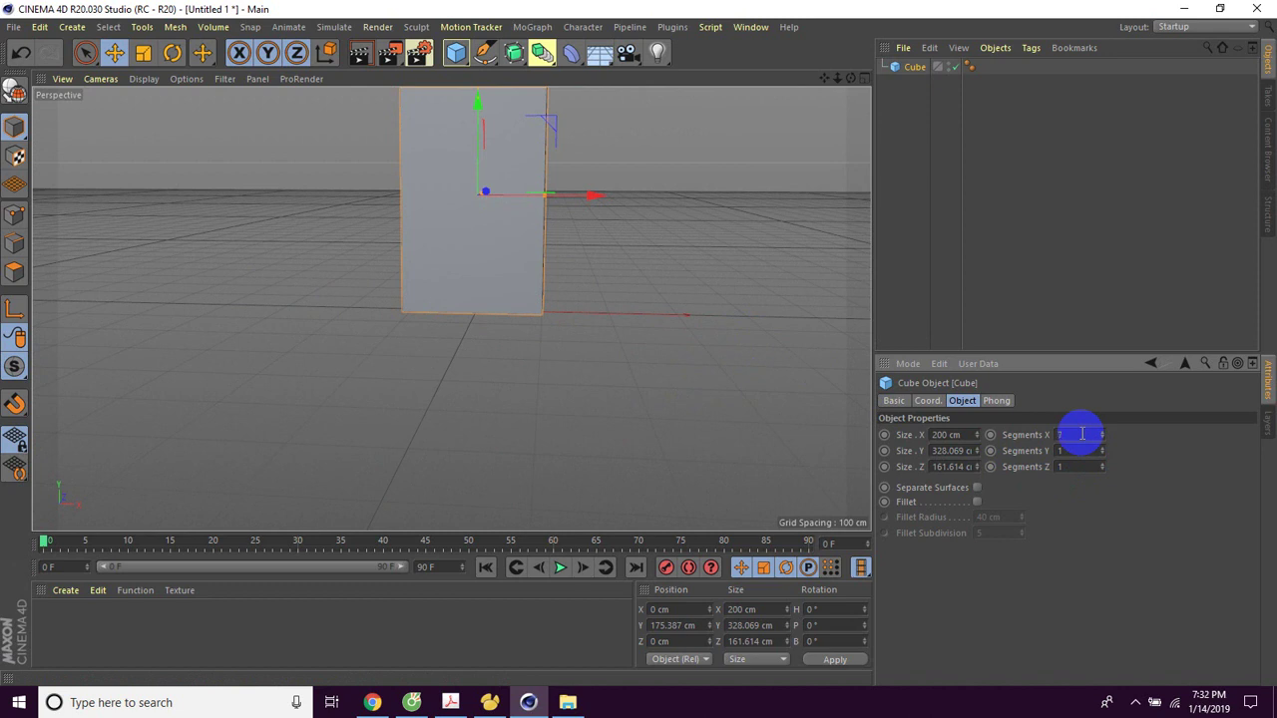
pyautogui.write('6')
pyautogui.click(1078, 446)
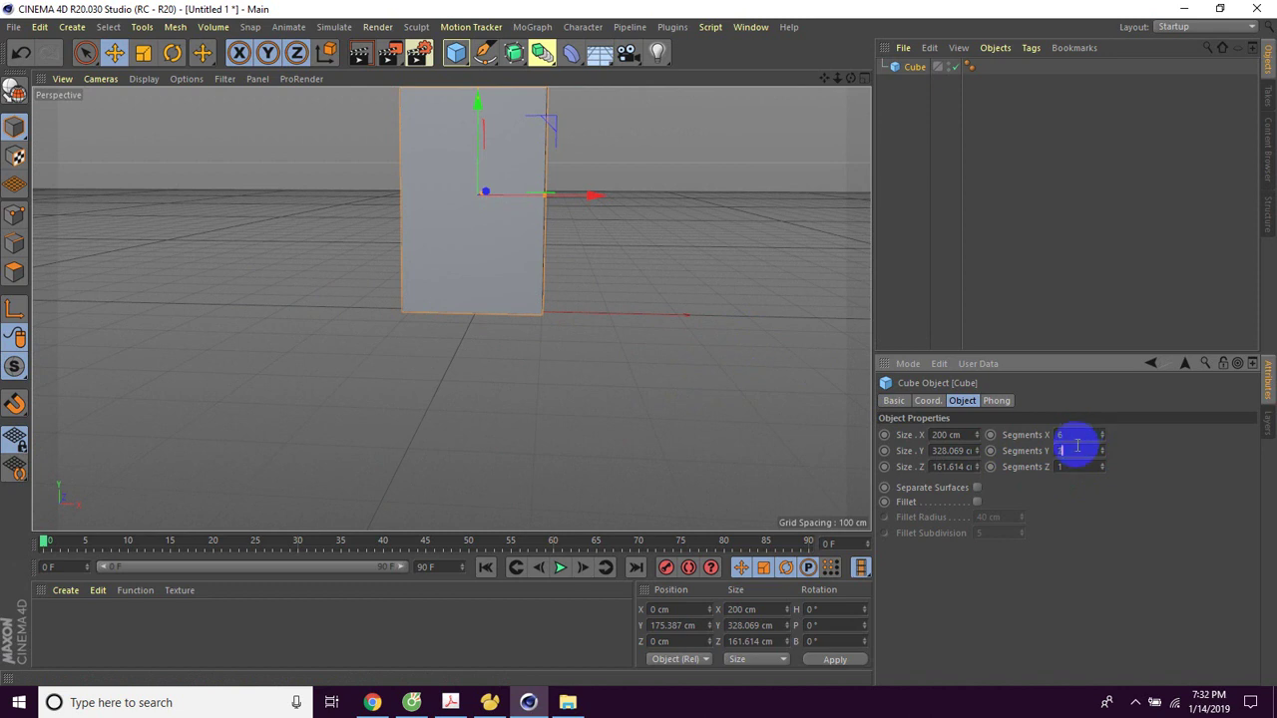
pyautogui.write('5')
pyautogui.click(1076, 467)
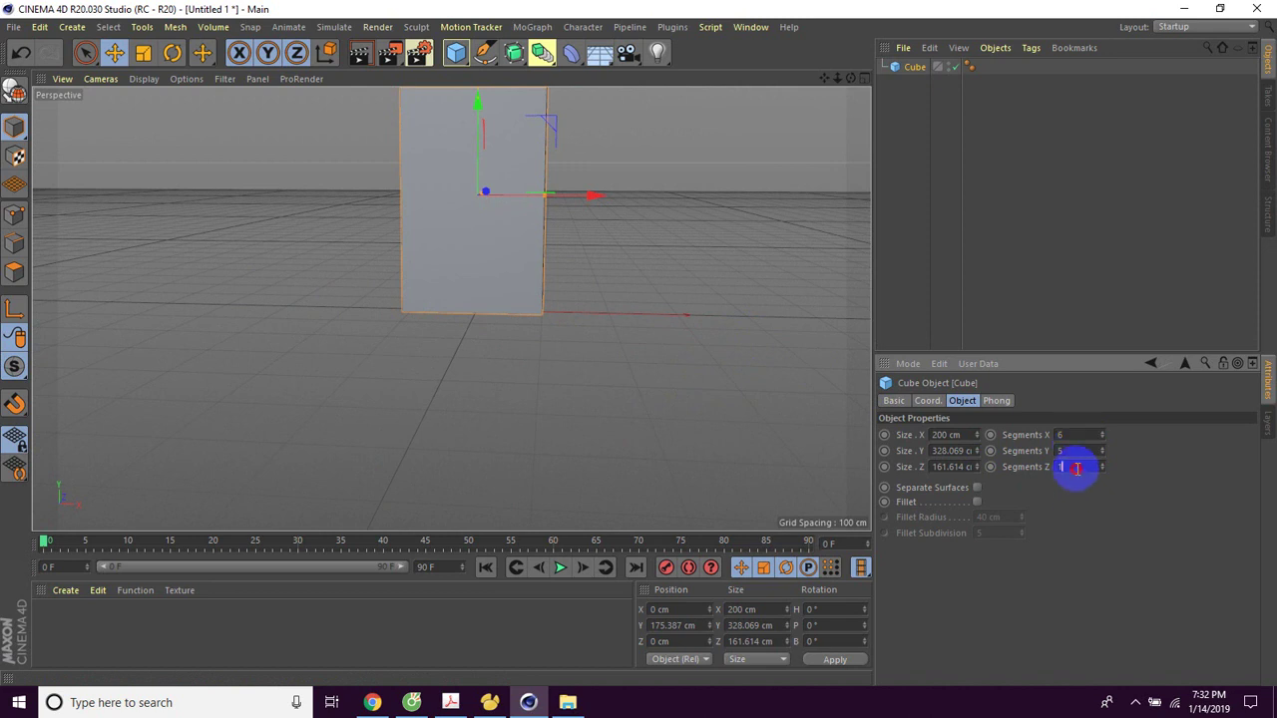
pyautogui.click(1078, 450)
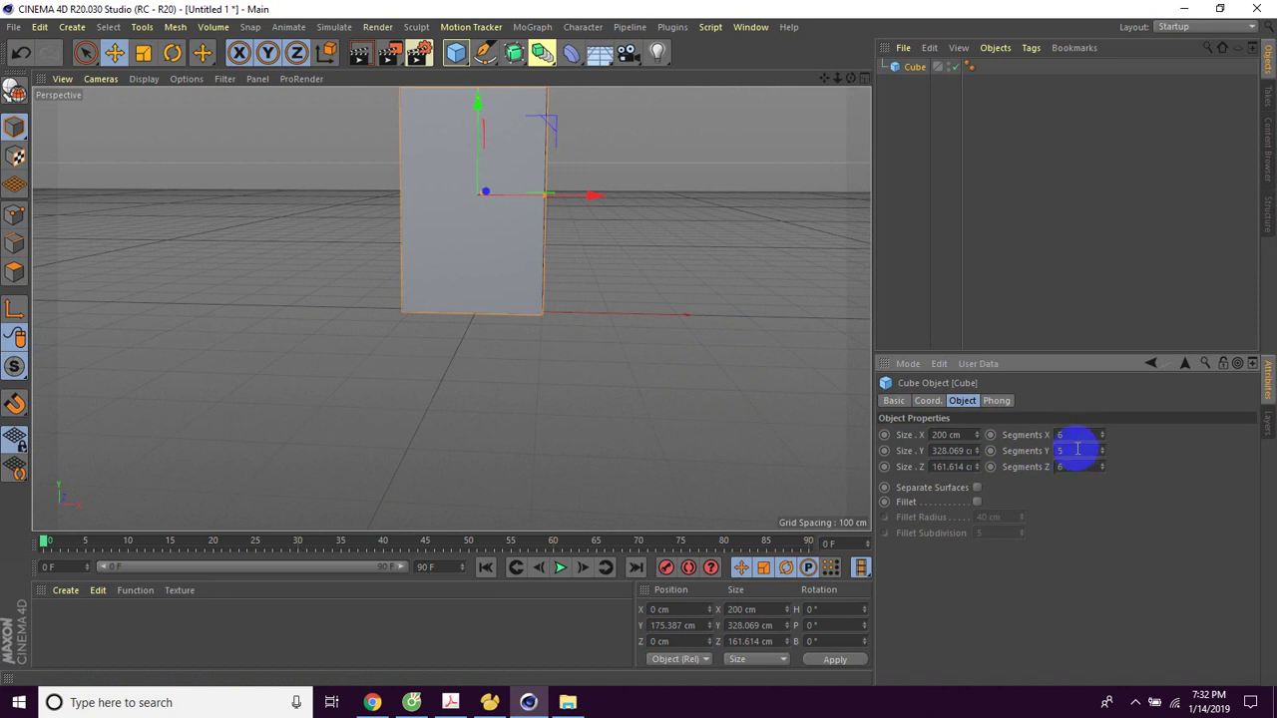
# Switch the viewport to Constant Shading (Lines) to show the polygon edges.
pyautogui.click(144, 79)
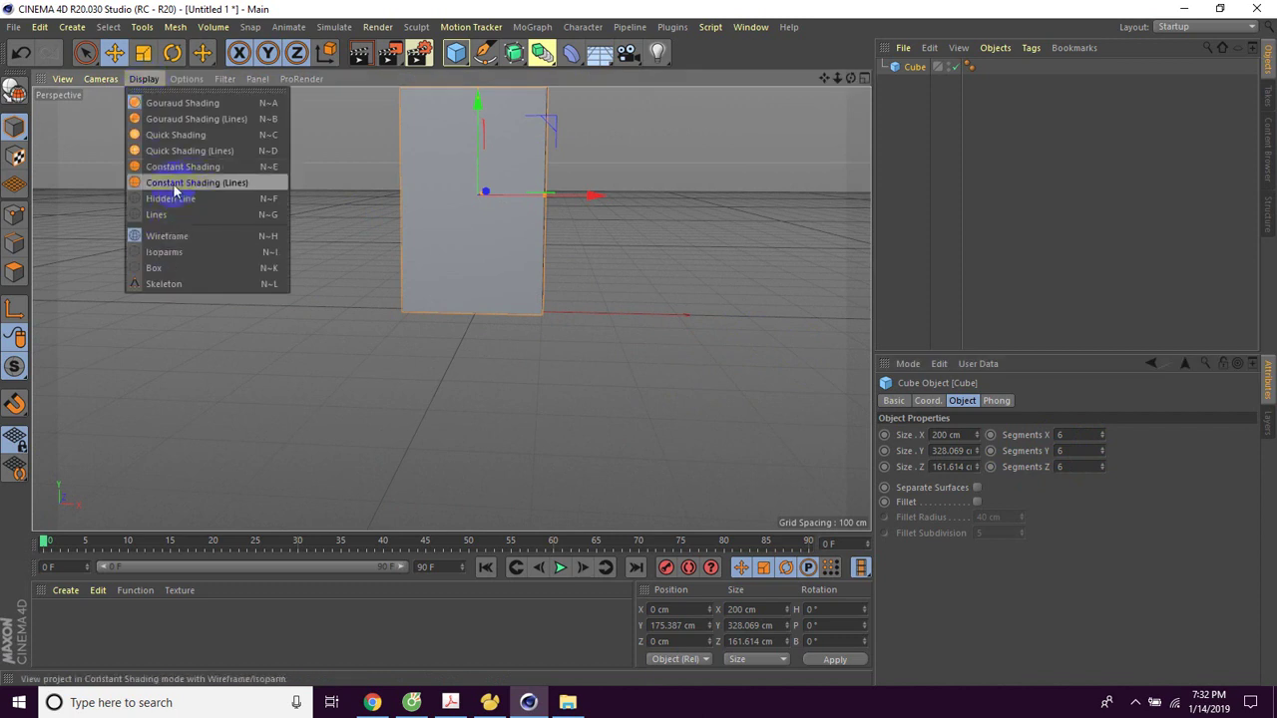
pyautogui.click(180, 151)
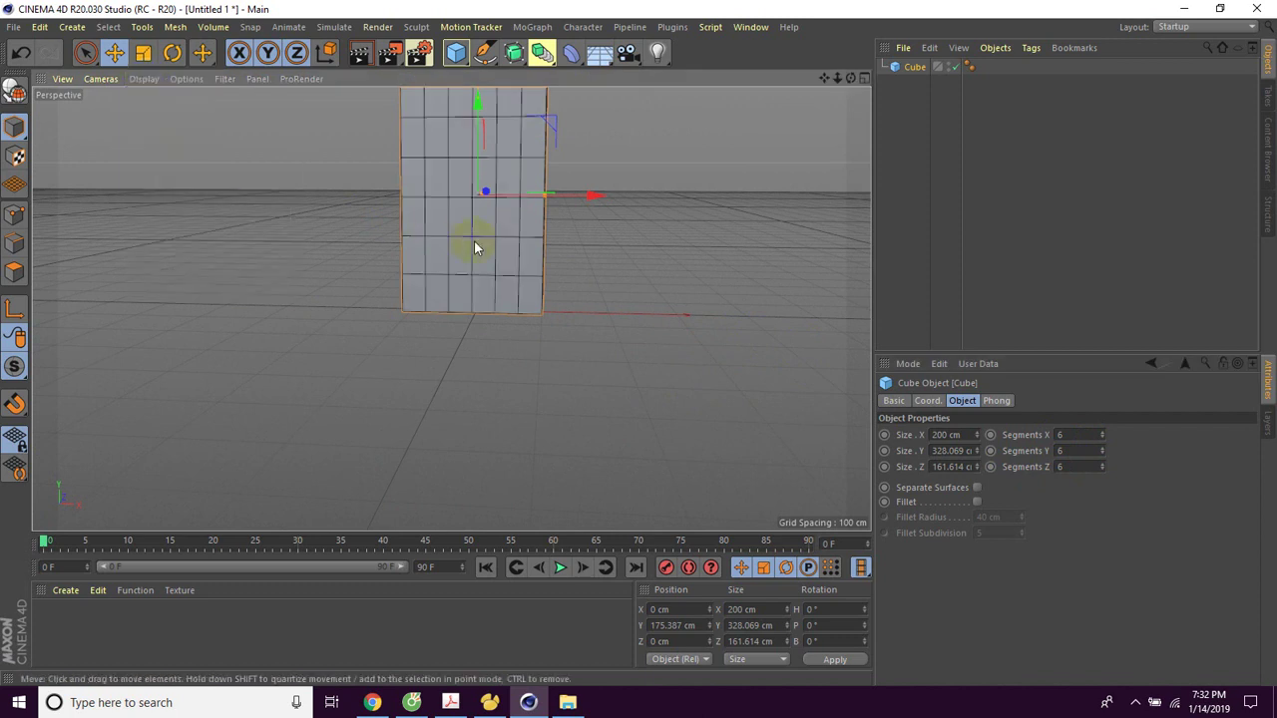
pyautogui.moveTo(528, 274)
pyautogui.keyDown('alt'); pyautogui.mouseDown()
pyautogui.moveTo(349, 273)
pyautogui.moveTo(642, 368)
pyautogui.moveTo(576, 258)
pyautogui.moveTo(508, 240)
pyautogui.moveTo(567, 280)
pyautogui.mouseUp(); pyautogui.keyUp('alt')
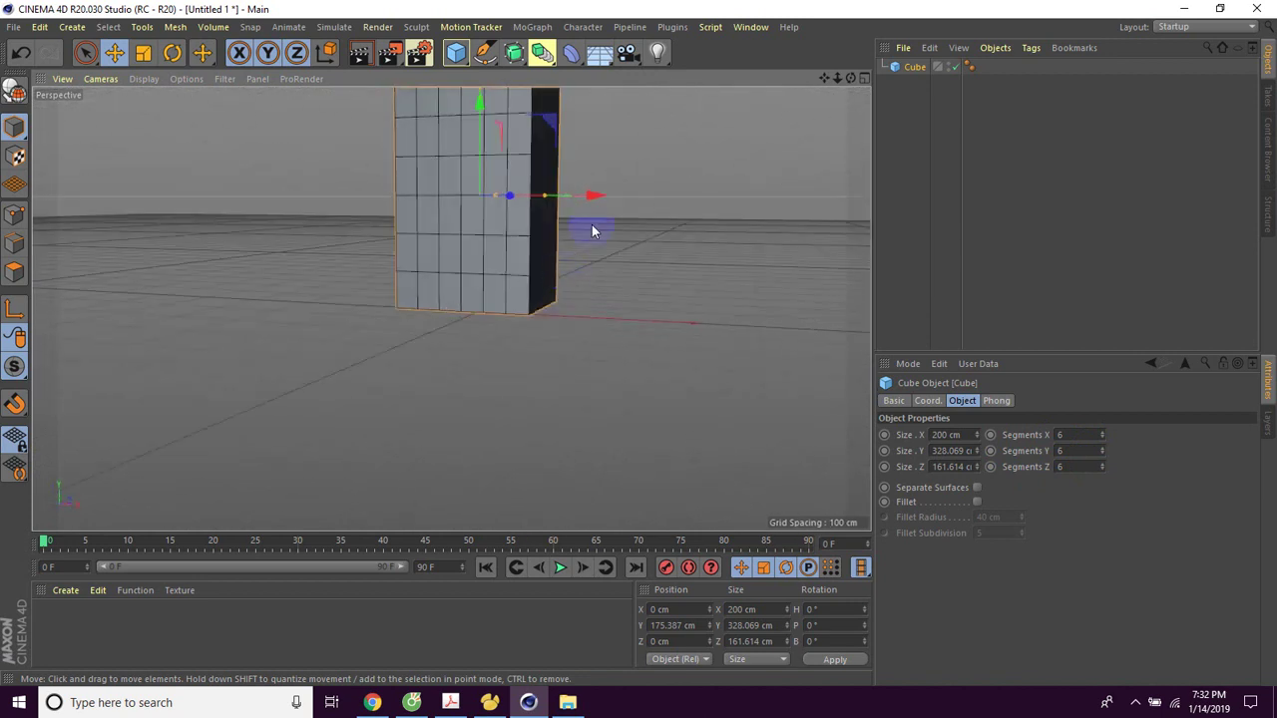
pyautogui.moveTo(655, 156)
pyautogui.keyDown('alt'); pyautogui.mouseDown()
pyautogui.moveTo(667, 357)
pyautogui.moveTo(599, 370)
pyautogui.moveTo(691, 352)
pyautogui.mouseUp(); pyautogui.keyUp('alt')
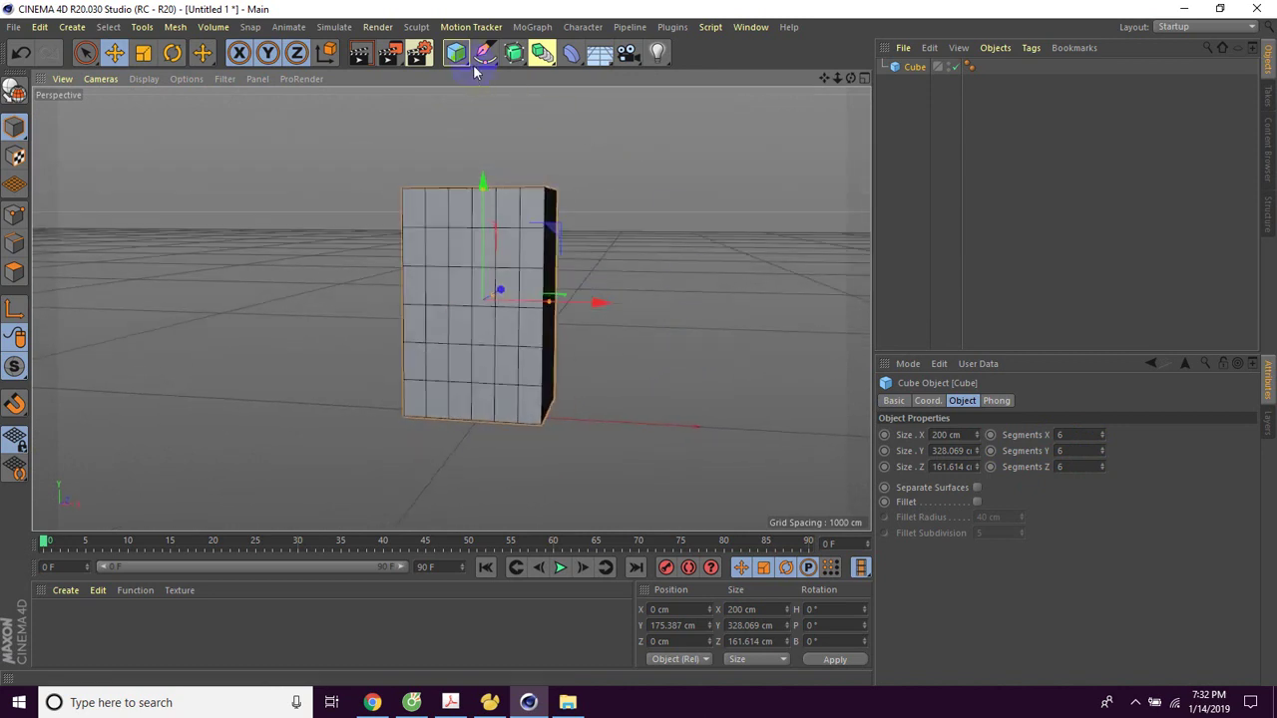
# Add a 50 cm radius cylinder oriented along +Z and raise it to Y 85 cm.
pyautogui.moveTo(455, 52)
pyautogui.mouseDown()
pyautogui.moveTo(663, 84)
pyautogui.moveTo(757, 83)
pyautogui.mouseUp()
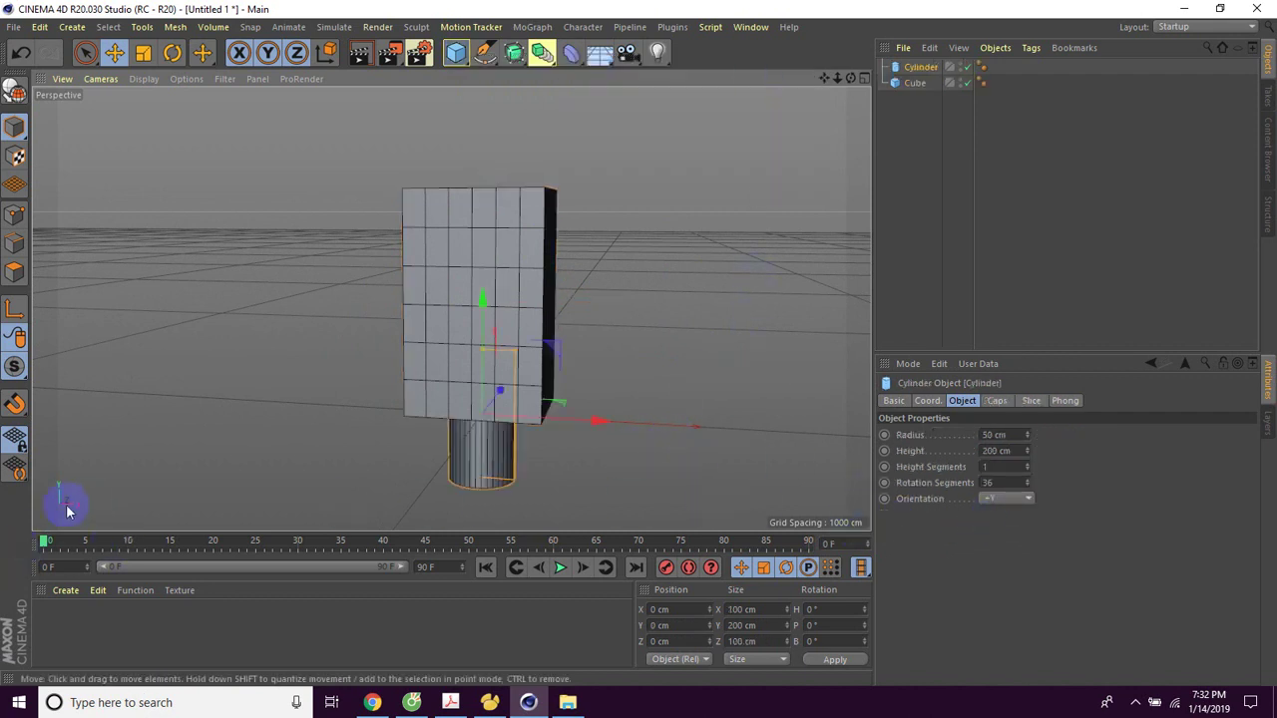
pyautogui.click(1015, 505)
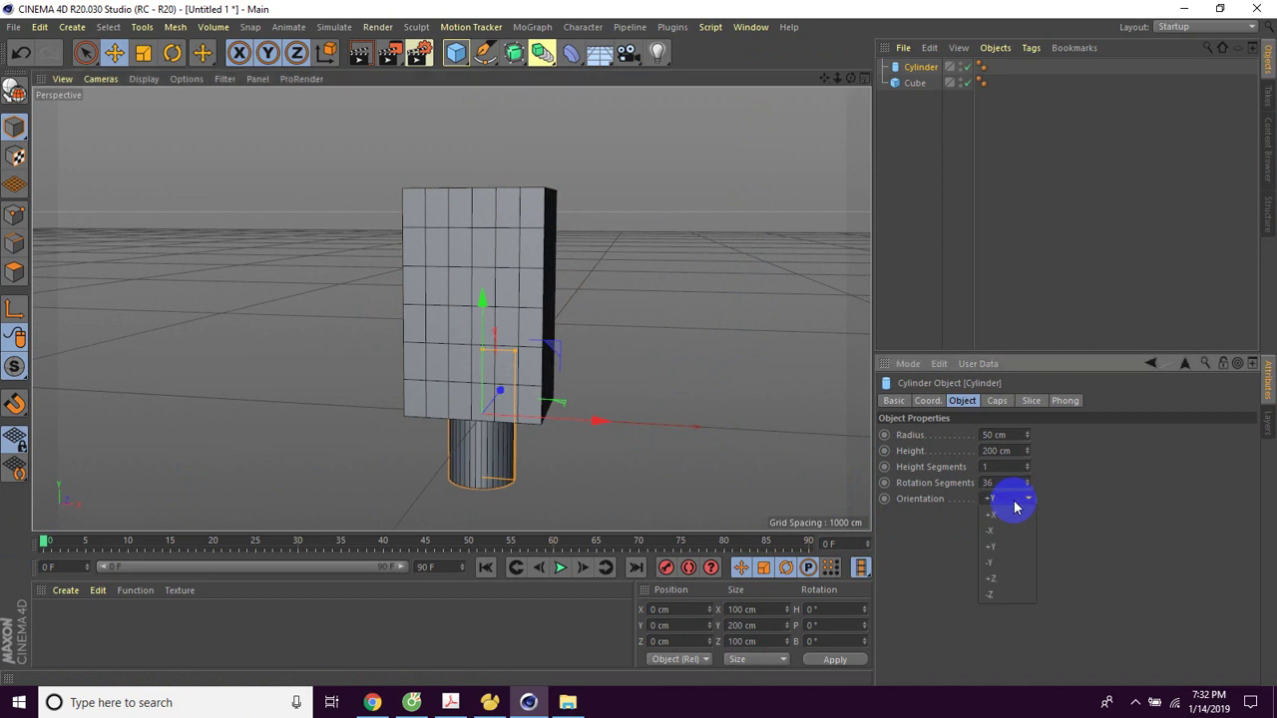
pyautogui.click(993, 579)
pyautogui.moveTo(736, 471)
pyautogui.keyDown('alt'); pyautogui.mouseDown()
pyautogui.moveTo(570, 476)
pyautogui.moveTo(759, 459)
pyautogui.moveTo(719, 462)
pyautogui.moveTo(729, 466)
pyautogui.mouseUp(); pyautogui.keyUp('alt')
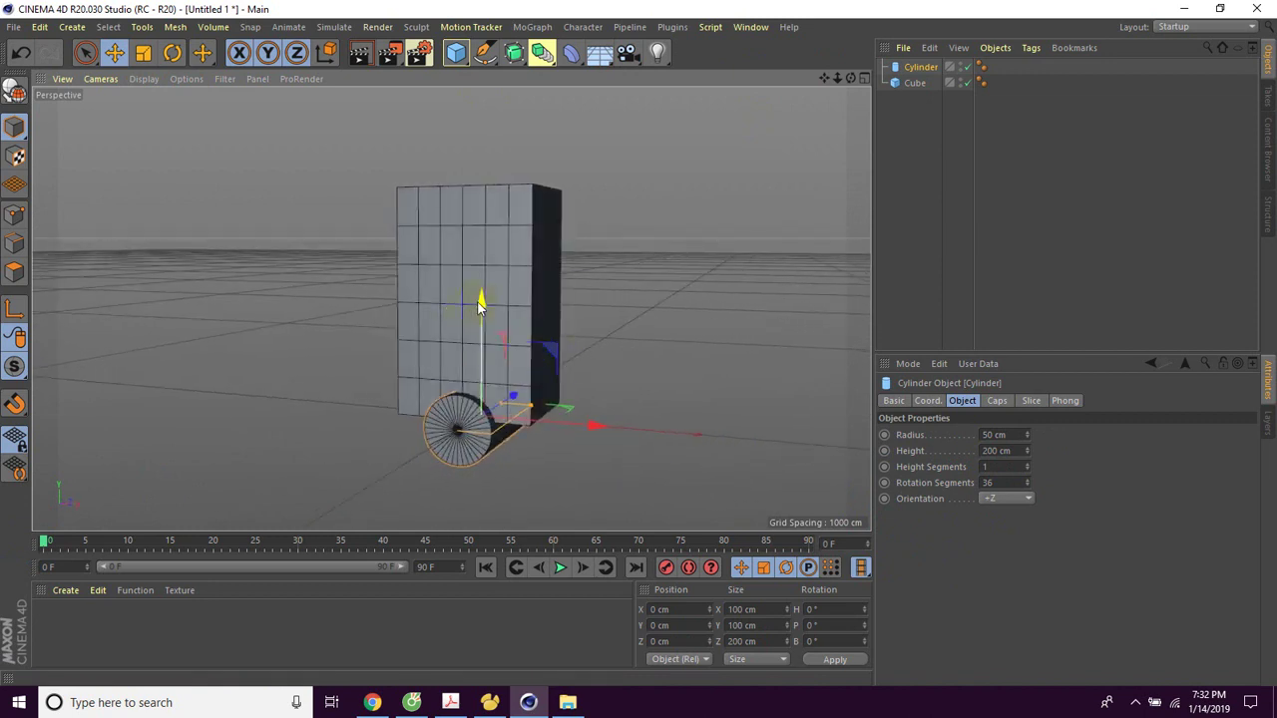
pyautogui.moveTo(481, 299); pyautogui.dragTo(484, 245)
pyautogui.moveTo(422, 424)
pyautogui.keyDown('alt'); pyautogui.mouseDown()
pyautogui.moveTo(319, 430)
pyautogui.moveTo(448, 443)
pyautogui.moveTo(370, 422)
pyautogui.moveTo(401, 444)
pyautogui.mouseUp(); pyautogui.keyUp('alt')
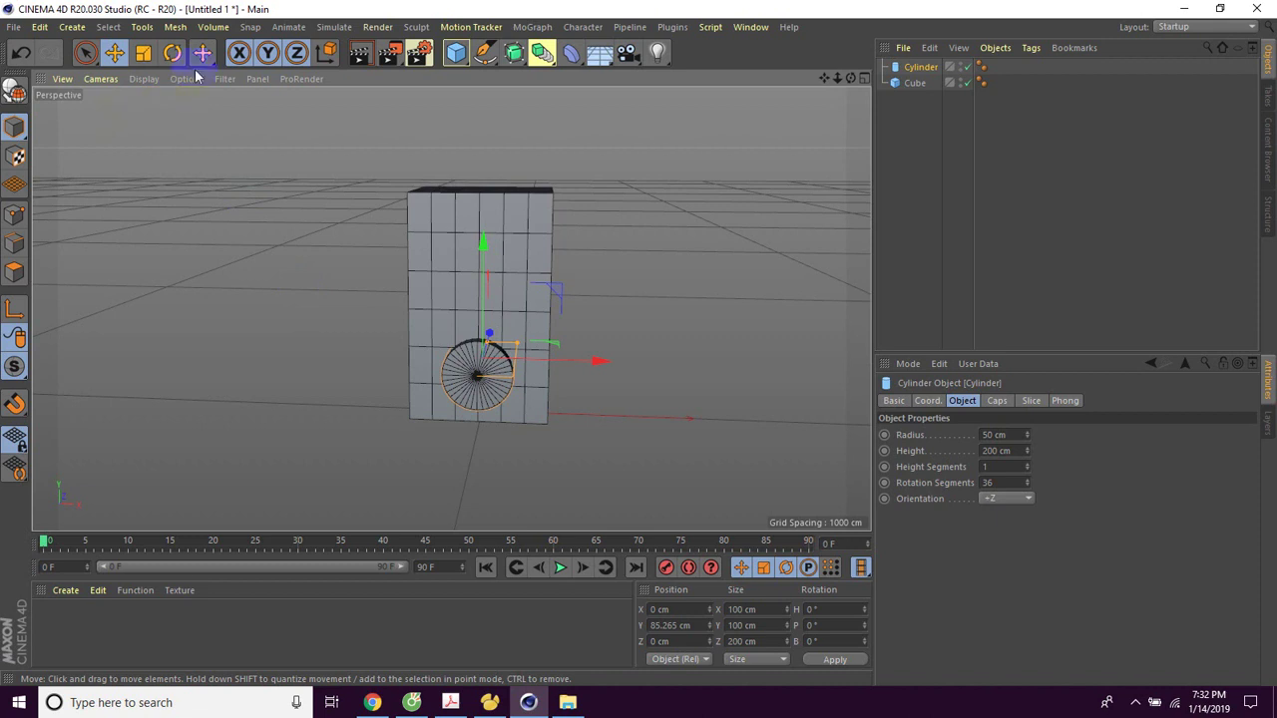
# Scale the cylinder to about 155 cm across and raise it to about 128 cm.
pyautogui.click(143, 55)
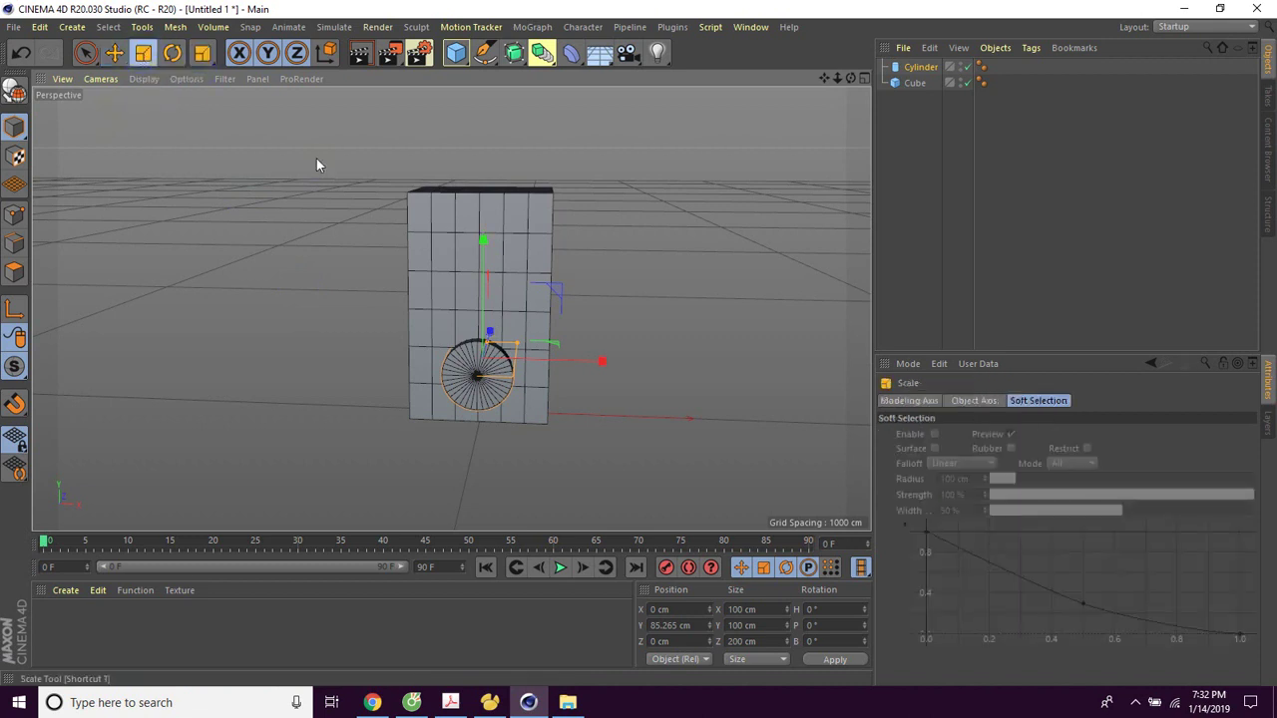
pyautogui.moveTo(648, 404)
pyautogui.mouseDown()
pyautogui.moveTo(753, 475)
pyautogui.moveTo(795, 427)
pyautogui.moveTo(604, 342)
pyautogui.moveTo(727, 323)
pyautogui.mouseUp()
pyautogui.moveTo(611, 317); pyautogui.dragTo(676, 309)
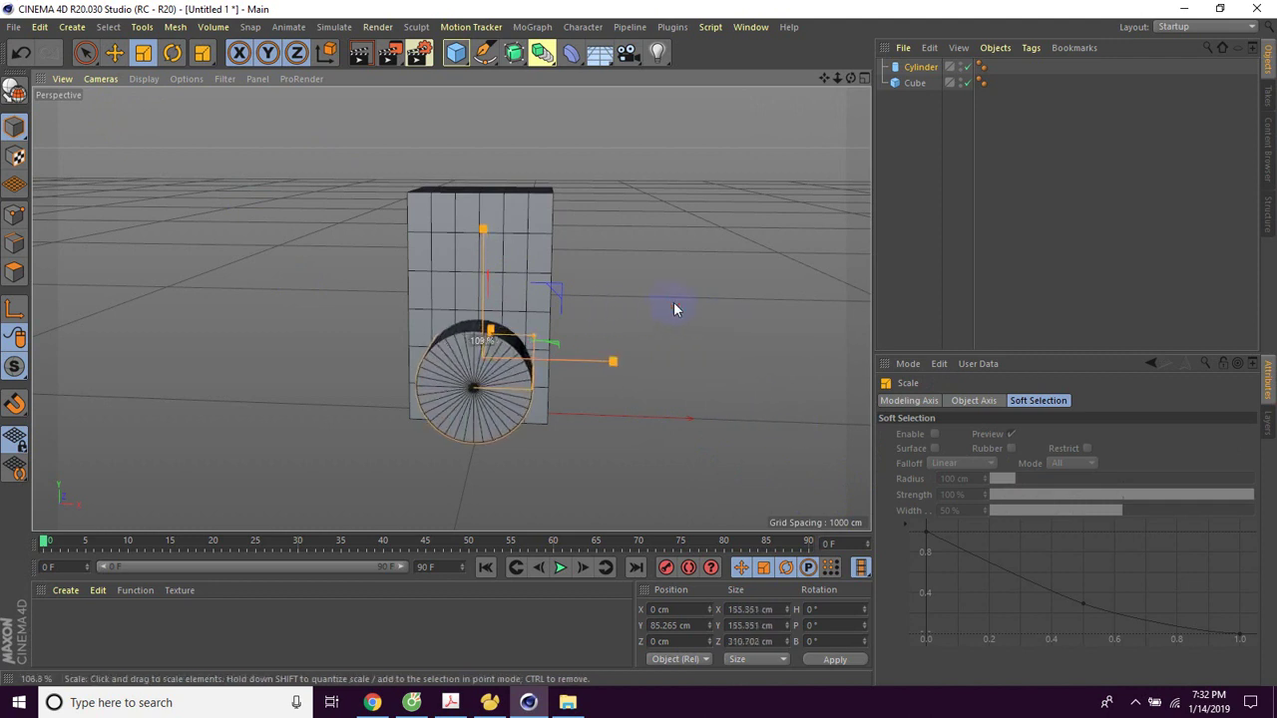
pyautogui.click(113, 55)
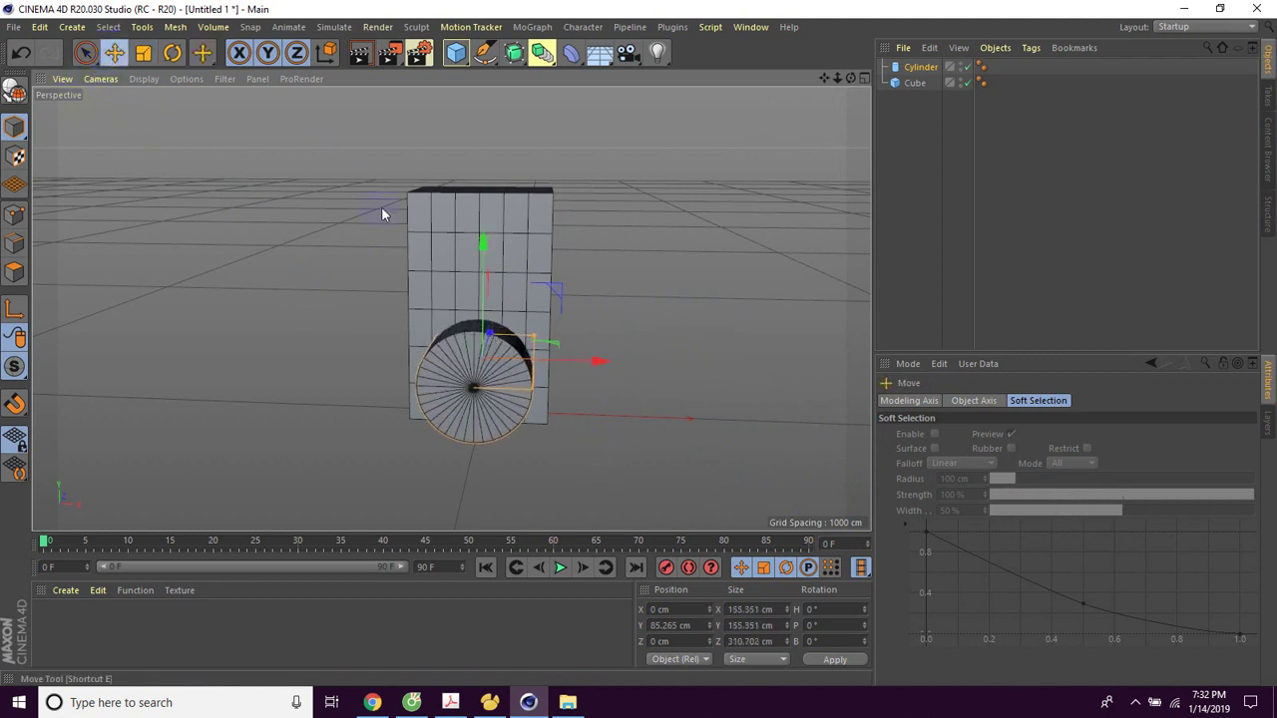
pyautogui.moveTo(485, 247); pyautogui.dragTo(482, 214)
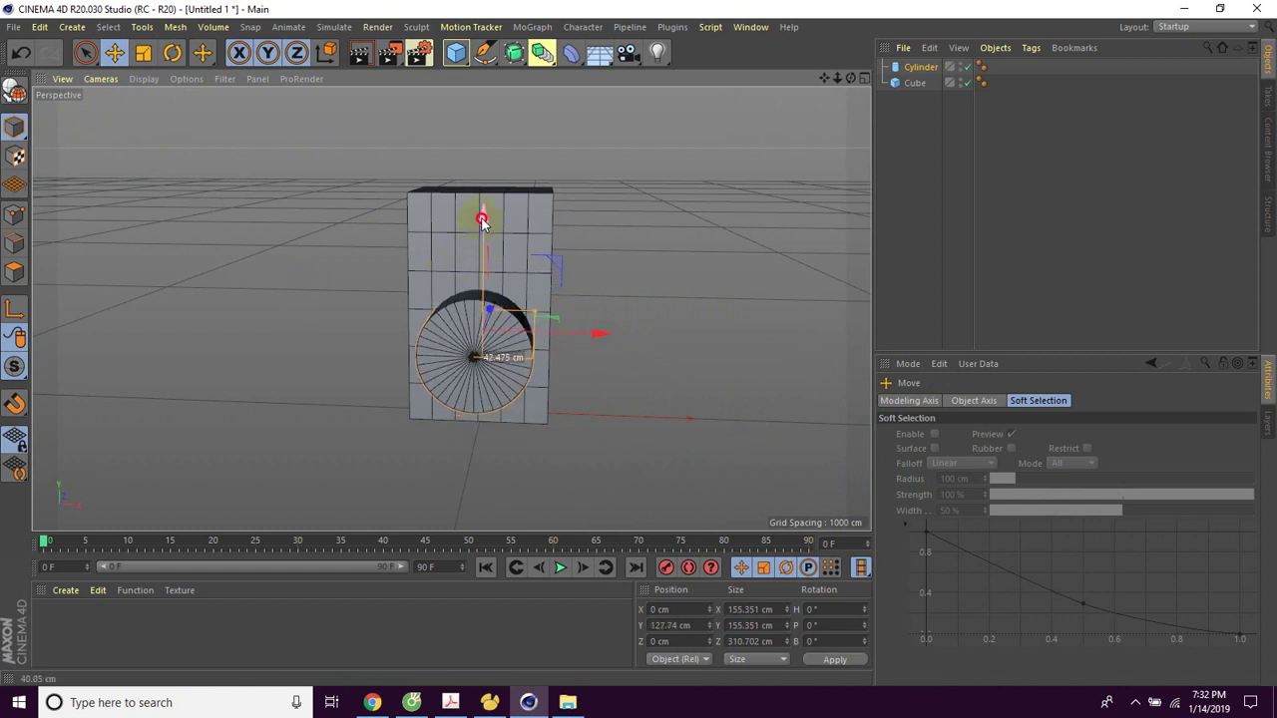
pyautogui.keyDown('alt'); pyautogui.moveTo(687, 373); pyautogui.dragTo(479, 372); pyautogui.keyUp('alt')
# Cut the cylinder's depth to 144.5 cm, push it into the box front, and widen it to 160.2 cm.
pyautogui.click(143, 56)
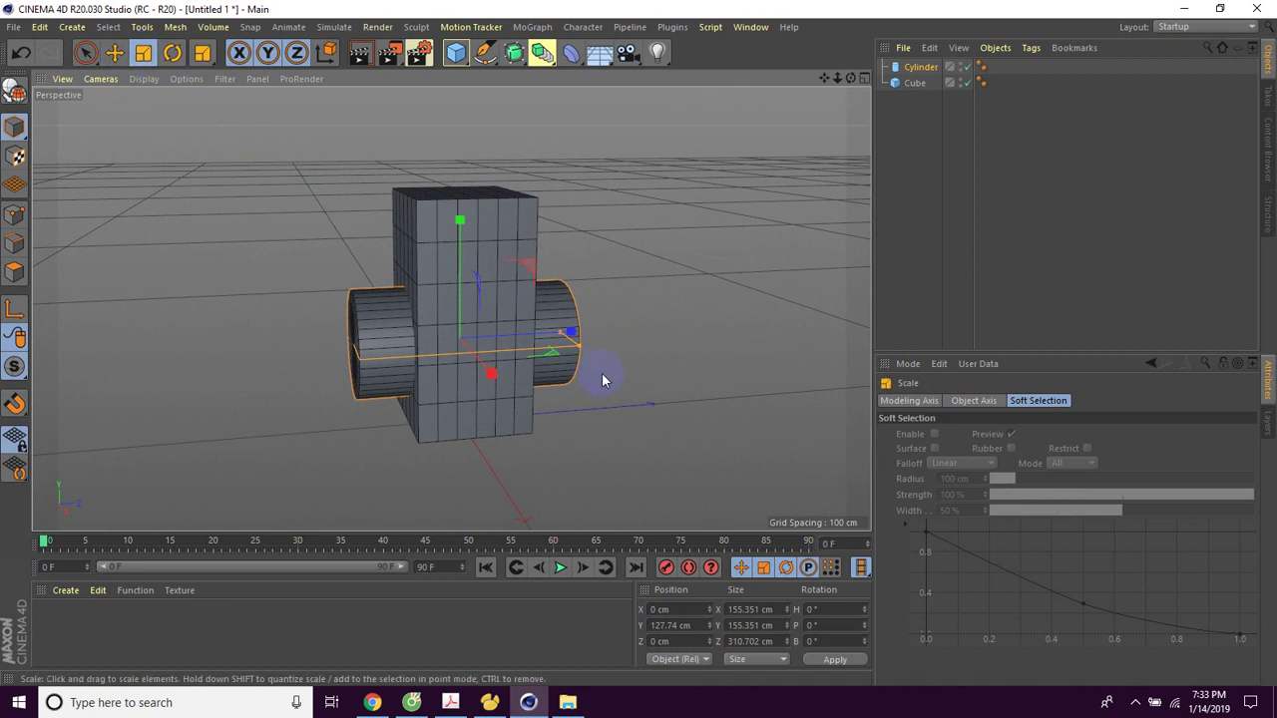
pyautogui.moveTo(562, 336); pyautogui.dragTo(511, 344)
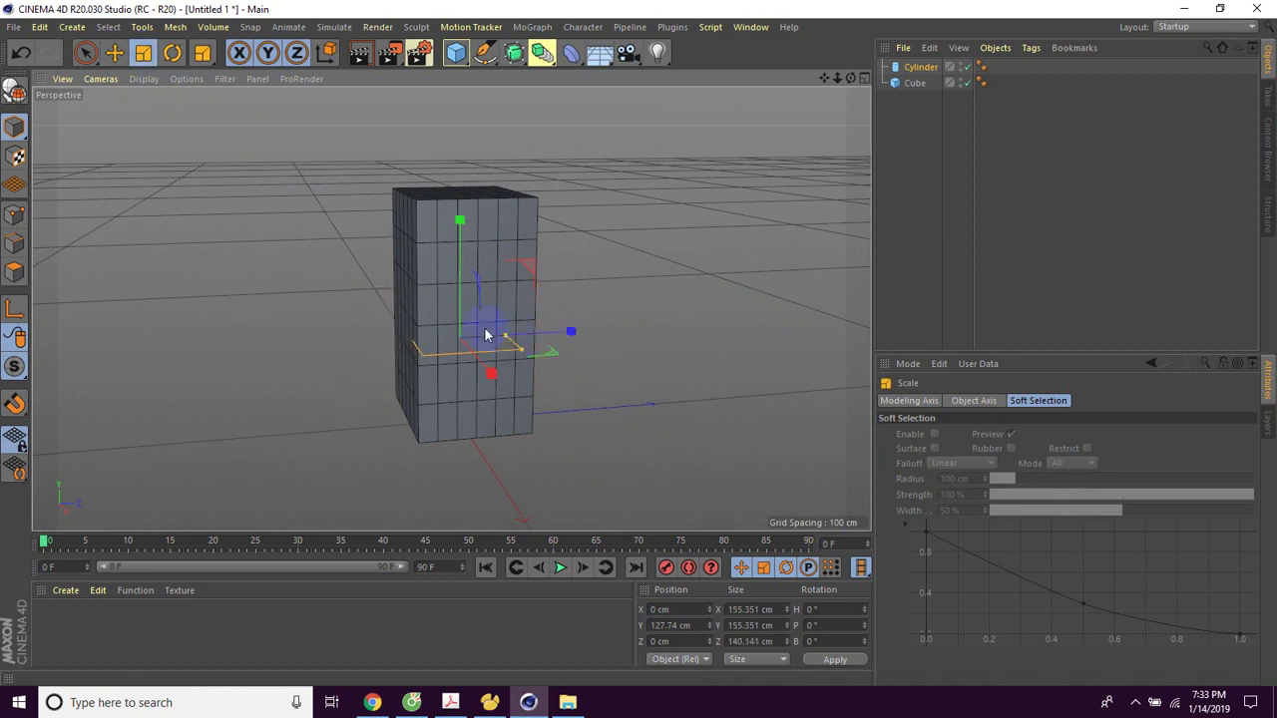
pyautogui.click(113, 55)
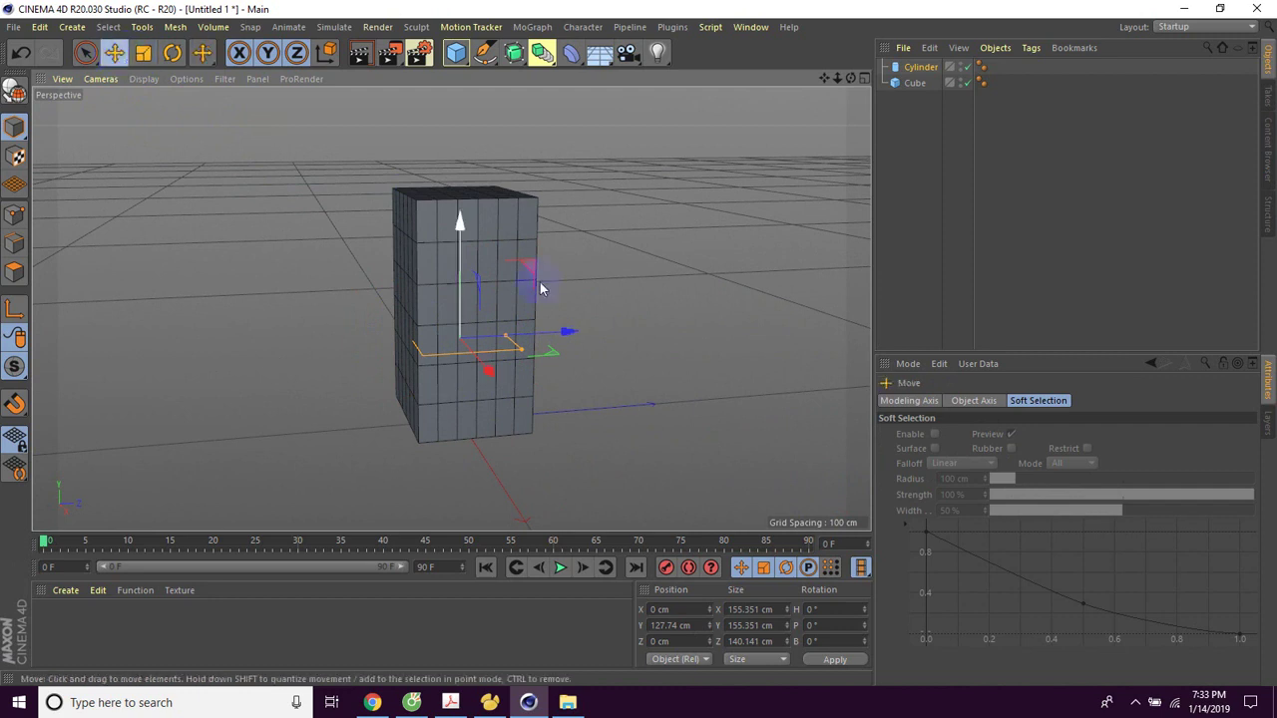
pyautogui.moveTo(570, 332)
pyautogui.mouseDown()
pyautogui.moveTo(376, 475)
pyautogui.moveTo(405, 479)
pyautogui.moveTo(362, 481)
pyautogui.moveTo(408, 489)
pyautogui.moveTo(363, 492)
pyautogui.mouseUp()
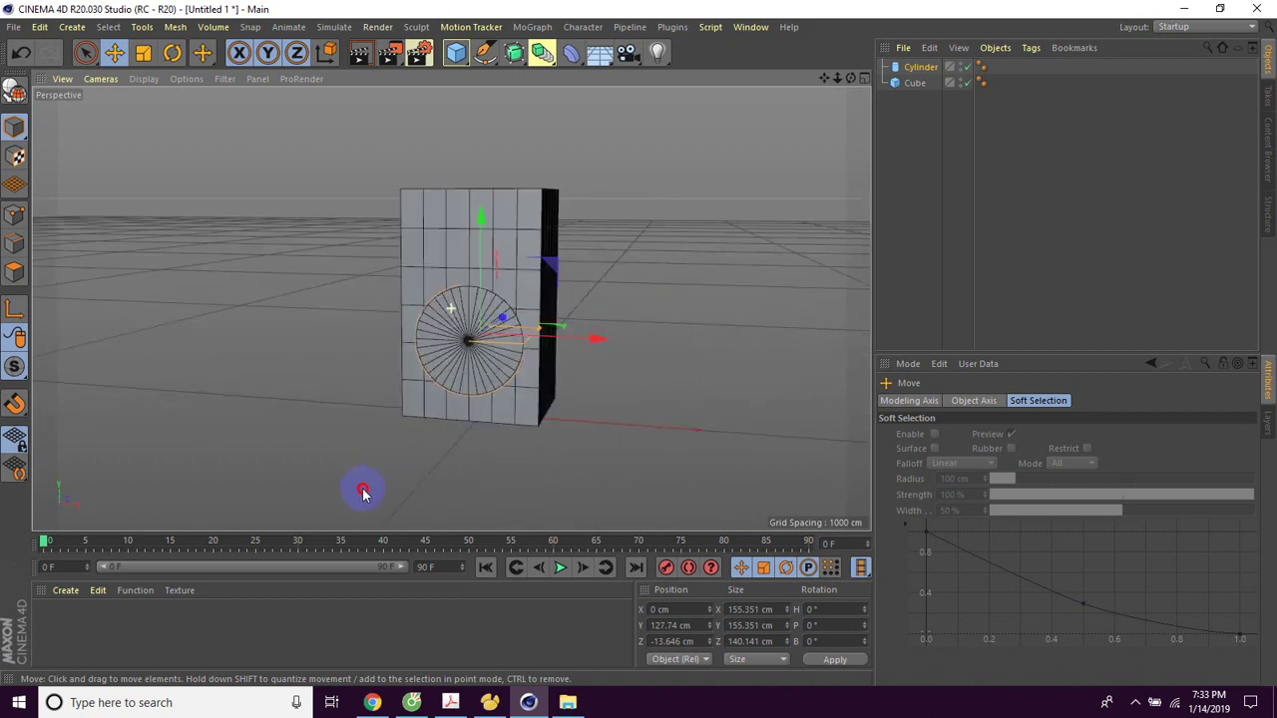
pyautogui.click(143, 53)
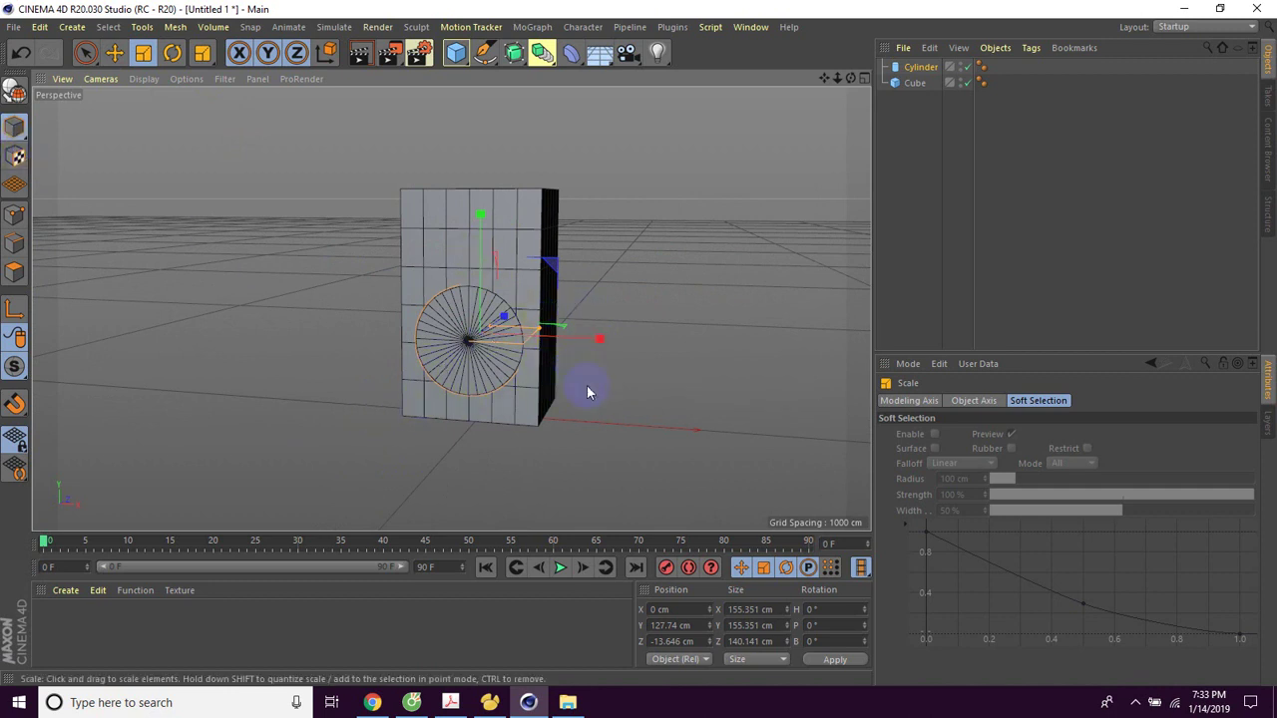
pyautogui.click(116, 55)
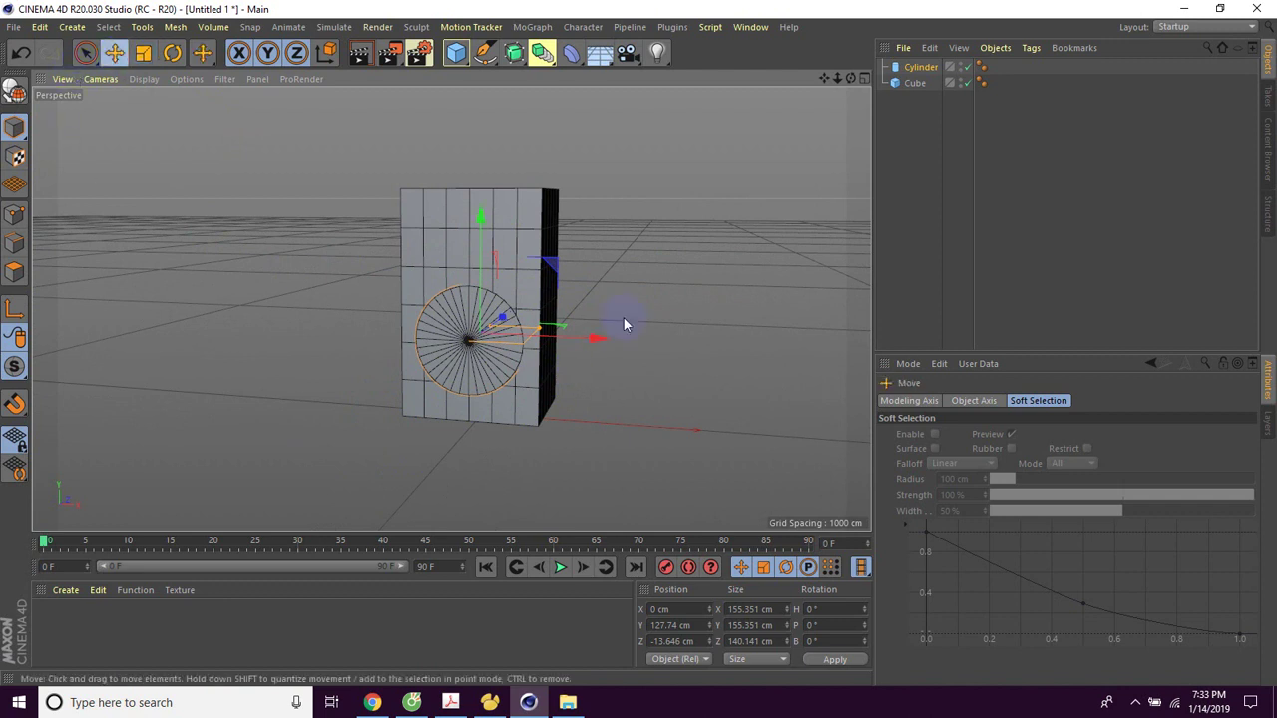
pyautogui.click(143, 53)
pyautogui.moveTo(650, 391)
pyautogui.mouseDown()
pyautogui.moveTo(703, 400)
pyautogui.moveTo(597, 394)
pyautogui.moveTo(702, 382)
pyautogui.moveTo(545, 396)
pyautogui.moveTo(716, 388)
pyautogui.moveTo(685, 393)
pyautogui.mouseUp()
pyautogui.keyDown('alt'); pyautogui.moveTo(656, 269); pyautogui.dragTo(660, 276); pyautogui.keyUp('alt')
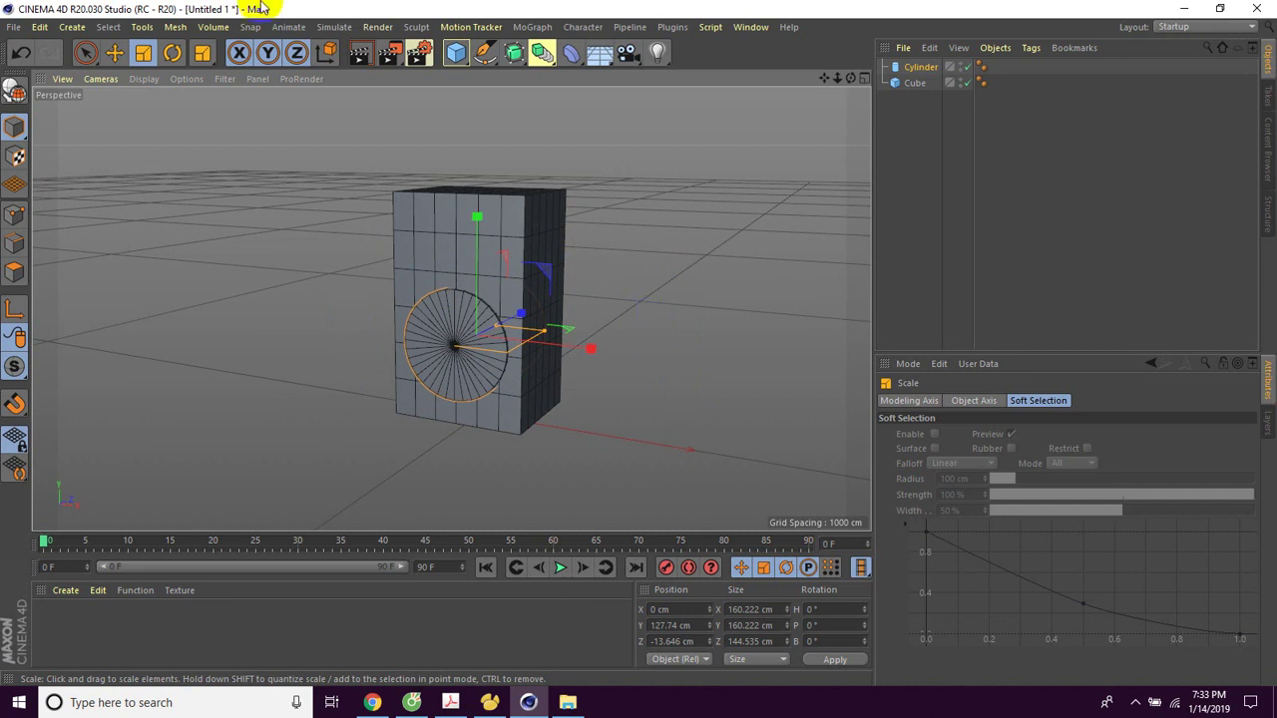
pyautogui.moveTo(544, 55); pyautogui.dragTo(822, 86)
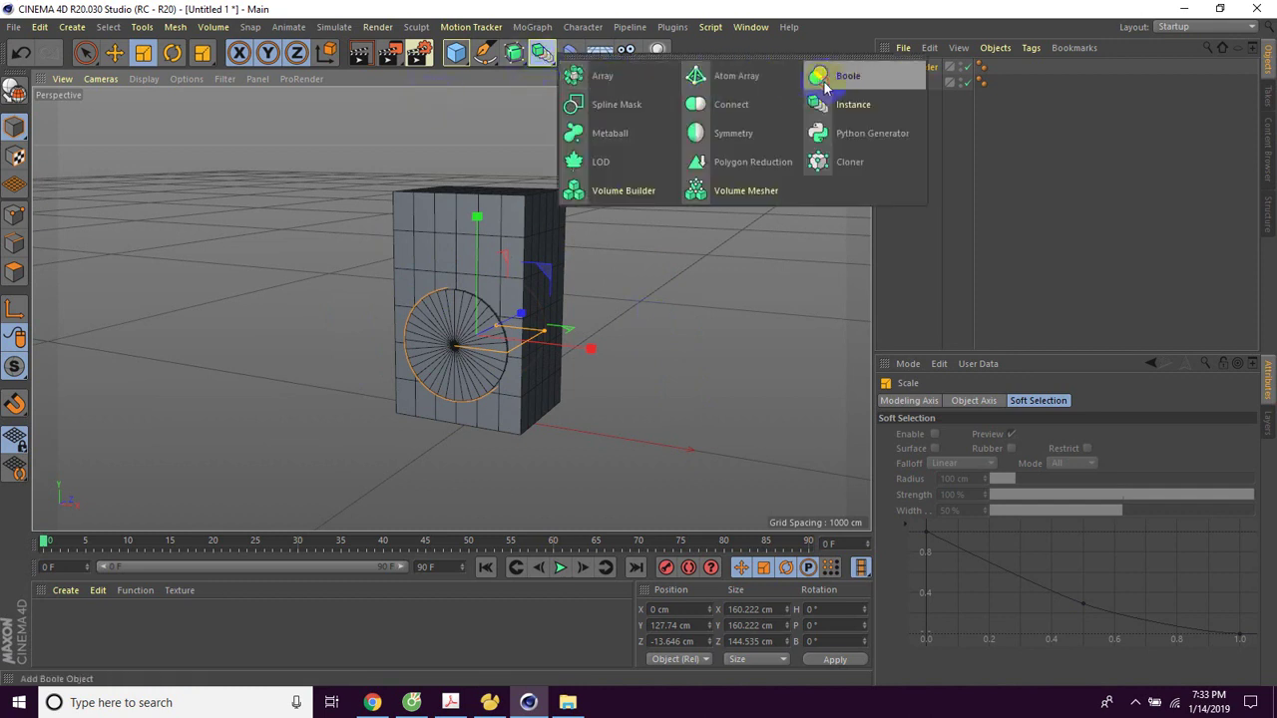
# Add a Boole with the Cube above the Cylinder to carve a round front hole.
pyautogui.click(822, 86)
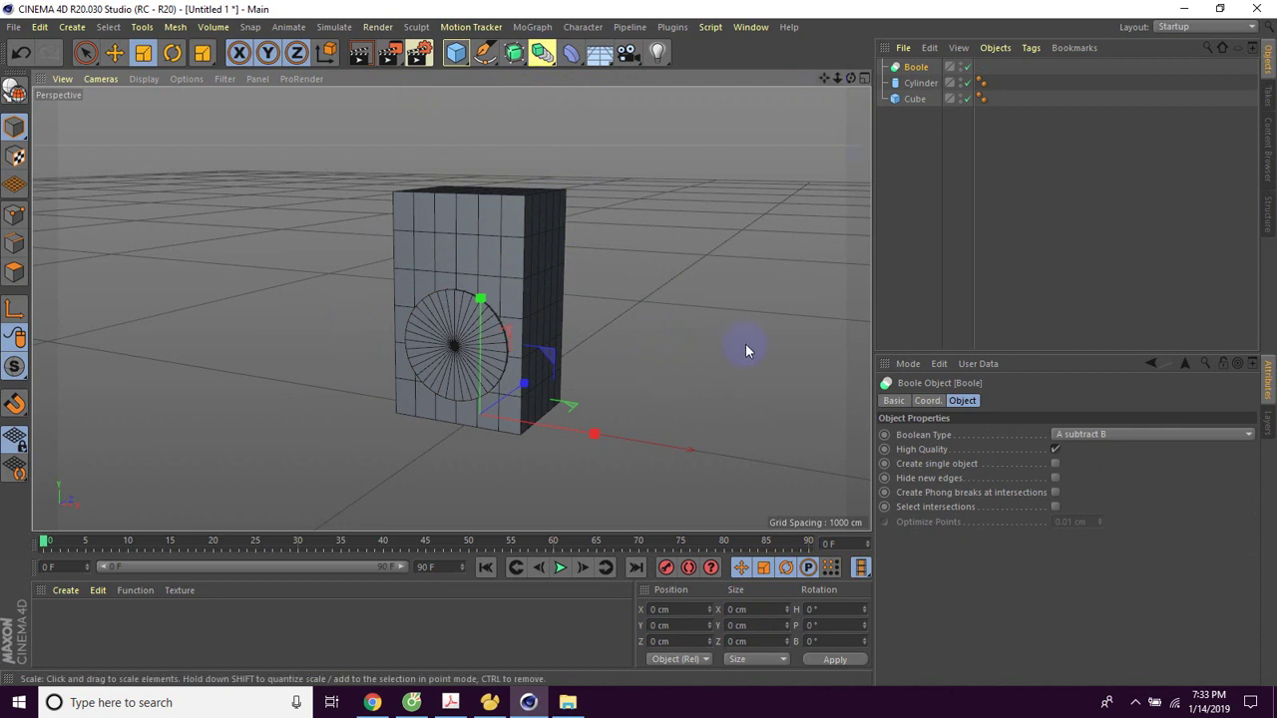
pyautogui.moveTo(744, 344)
pyautogui.keyDown('alt'); pyautogui.mouseDown()
pyautogui.moveTo(713, 349)
pyautogui.moveTo(755, 336)
pyautogui.mouseUp(); pyautogui.keyUp('alt')
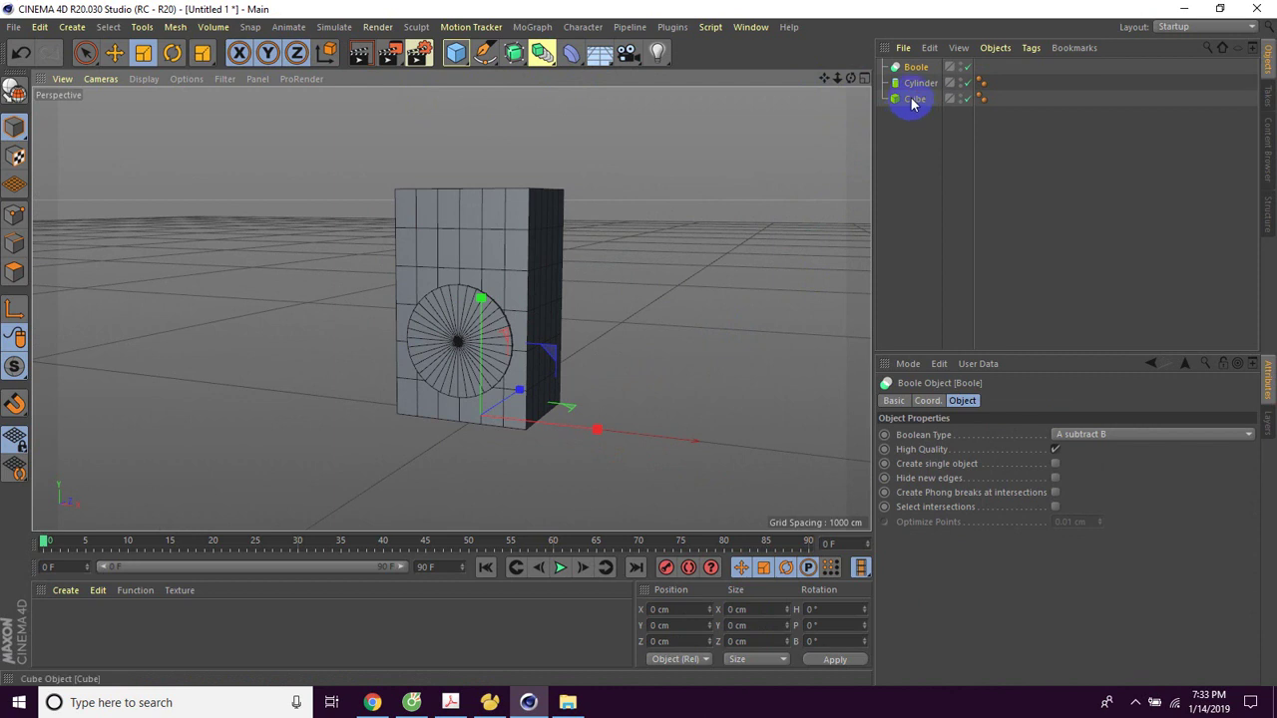
pyautogui.moveTo(915, 98)
pyautogui.mouseDown()
pyautogui.moveTo(914, 70)
pyautogui.moveTo(917, 82)
pyautogui.mouseUp()
pyautogui.moveTo(728, 288)
pyautogui.keyDown('alt'); pyautogui.mouseDown()
pyautogui.moveTo(554, 313)
pyautogui.moveTo(721, 296)
pyautogui.moveTo(662, 215)
pyautogui.moveTo(661, 268)
pyautogui.moveTo(684, 322)
pyautogui.moveTo(612, 367)
pyautogui.moveTo(569, 362)
pyautogui.mouseUp(); pyautogui.keyUp('alt')
pyautogui.moveTo(377, 331)
pyautogui.keyDown('alt'); pyautogui.mouseDown()
pyautogui.moveTo(650, 339)
pyautogui.moveTo(601, 345)
pyautogui.moveTo(634, 345)
pyautogui.mouseUp(); pyautogui.keyUp('alt')
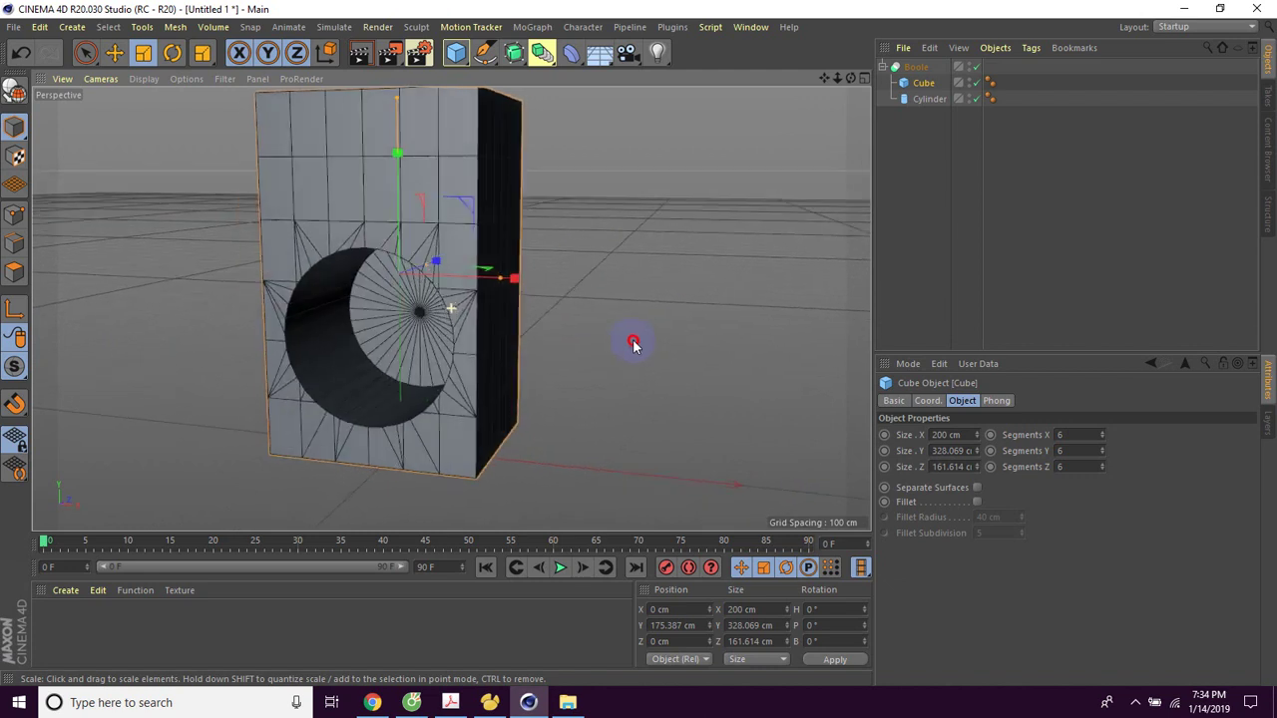
pyautogui.moveTo(676, 383)
pyautogui.keyDown('alt'); pyautogui.mouseDown()
pyautogui.moveTo(644, 373)
pyautogui.moveTo(637, 396)
pyautogui.moveTo(685, 379)
pyautogui.moveTo(619, 362)
pyautogui.moveTo(561, 394)
pyautogui.moveTo(681, 379)
pyautogui.moveTo(648, 373)
pyautogui.moveTo(693, 394)
pyautogui.mouseUp(); pyautogui.keyUp('alt')
pyautogui.scroll(-2, 647, 384)
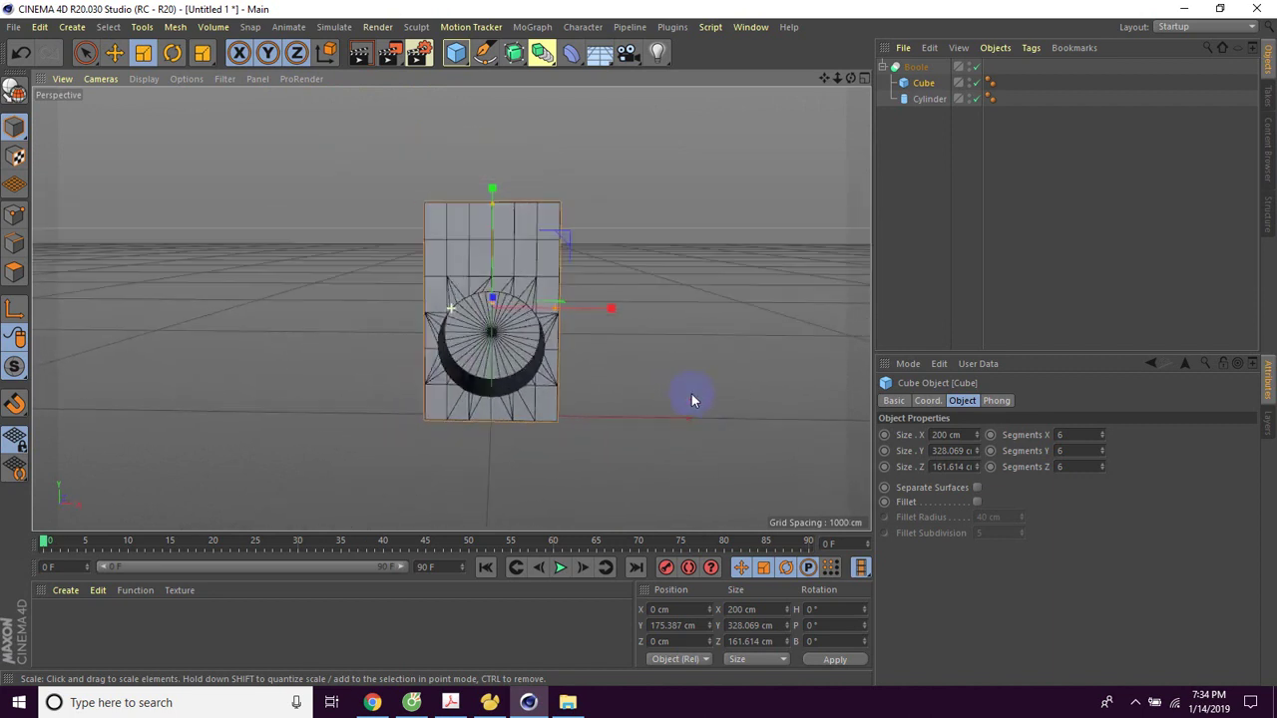
# Add a new cube and scale it down to 124 cm.
pyautogui.click(455, 53)
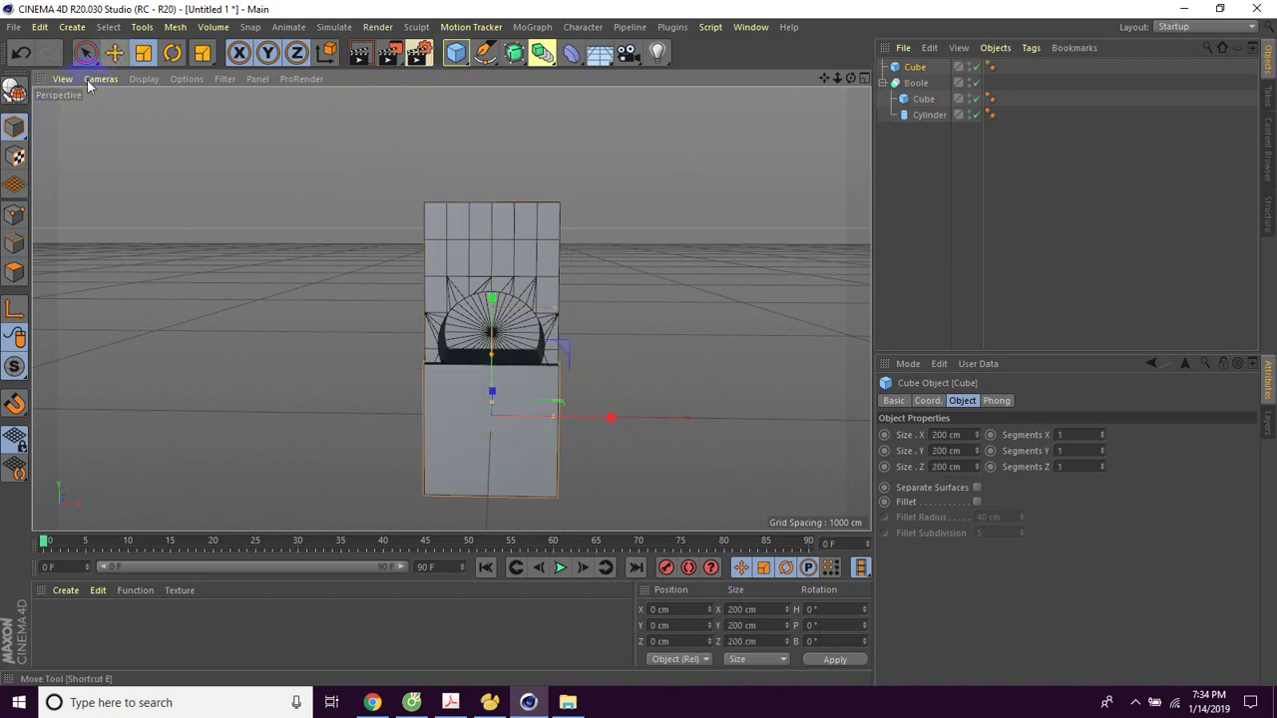
pyautogui.scroll(1, 316, 366)
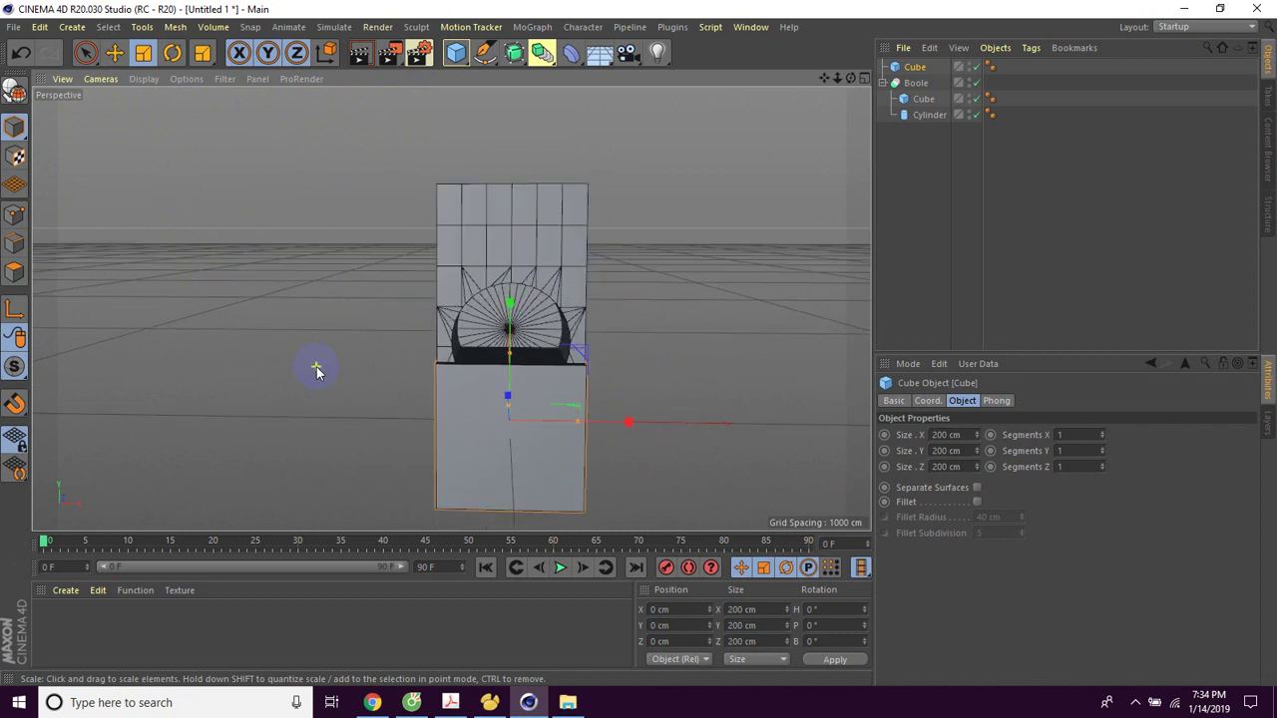
pyautogui.scroll(1, 317, 366)
pyautogui.moveTo(723, 345)
pyautogui.mouseDown()
pyautogui.moveTo(557, 431)
pyautogui.moveTo(527, 433)
pyautogui.mouseUp()
pyautogui.moveTo(646, 399)
pyautogui.keyDown('alt'); pyautogui.mouseDown()
pyautogui.moveTo(529, 404)
pyautogui.moveTo(559, 393)
pyautogui.moveTo(359, 280)
pyautogui.mouseUp(); pyautogui.keyUp('alt')
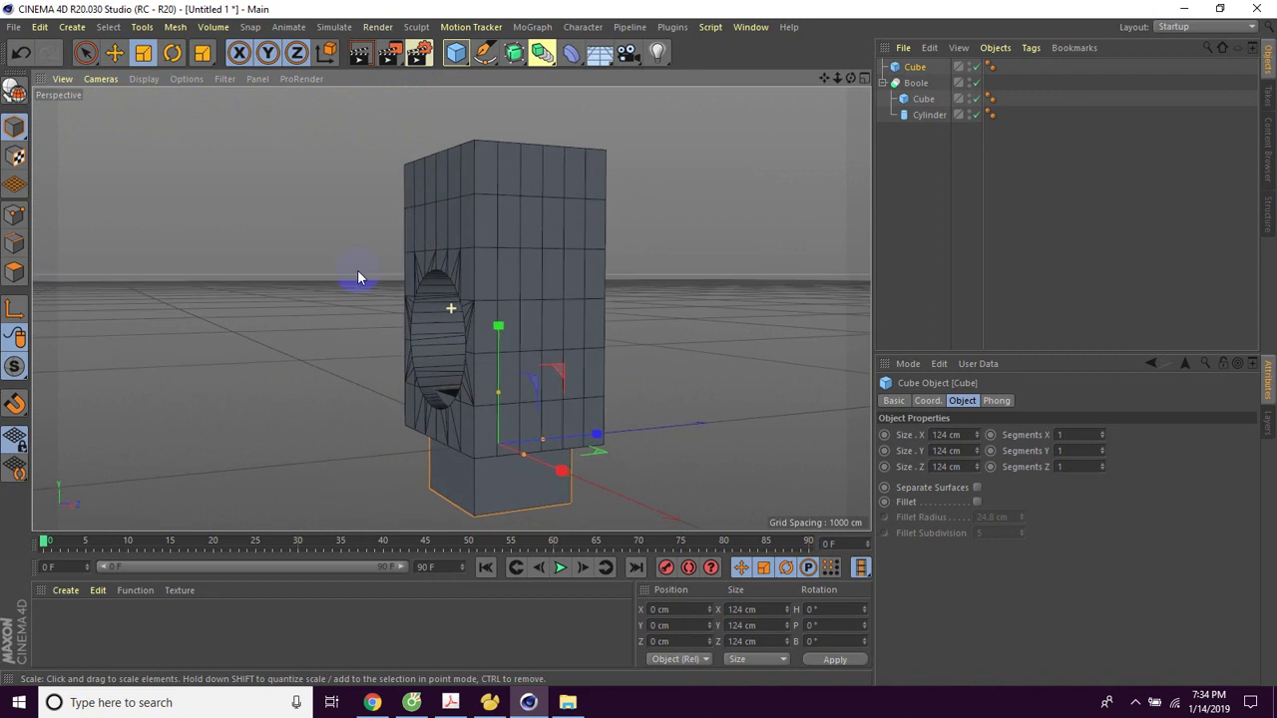
# Move the new cube up to Y 283.759 and forward to Z -40.337 at the box front.
pyautogui.click(113, 54)
pyautogui.moveTo(499, 327); pyautogui.dragTo(490, 94)
pyautogui.moveTo(639, 279)
pyautogui.keyDown('alt'); pyautogui.mouseDown()
pyautogui.moveTo(722, 294)
pyautogui.moveTo(569, 297)
pyautogui.mouseUp(); pyautogui.keyUp('alt')
pyautogui.moveTo(570, 234)
pyautogui.mouseDown()
pyautogui.moveTo(536, 234)
pyautogui.moveTo(679, 330)
pyautogui.moveTo(782, 328)
pyautogui.mouseUp()
# Flatten the block's height to about 44 cm.
pyautogui.moveTo(528, 166); pyautogui.dragTo(531, 193)
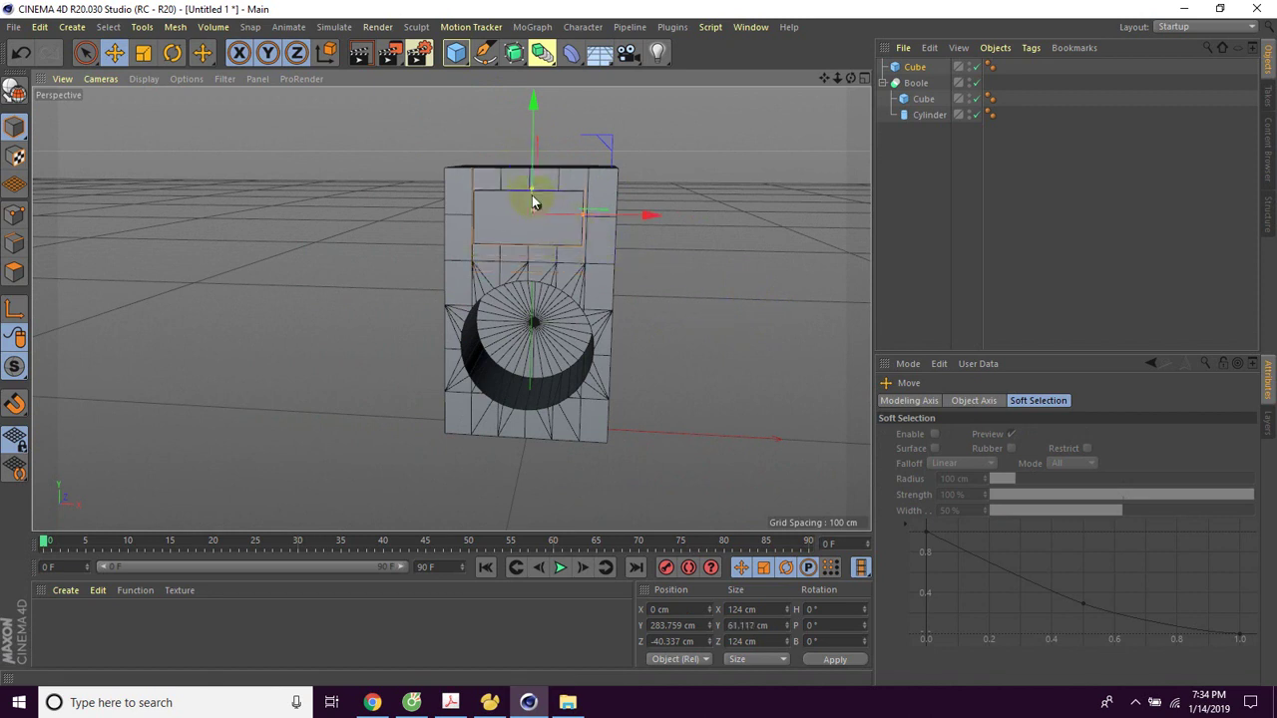
pyautogui.moveTo(531, 193); pyautogui.dragTo(532, 198)
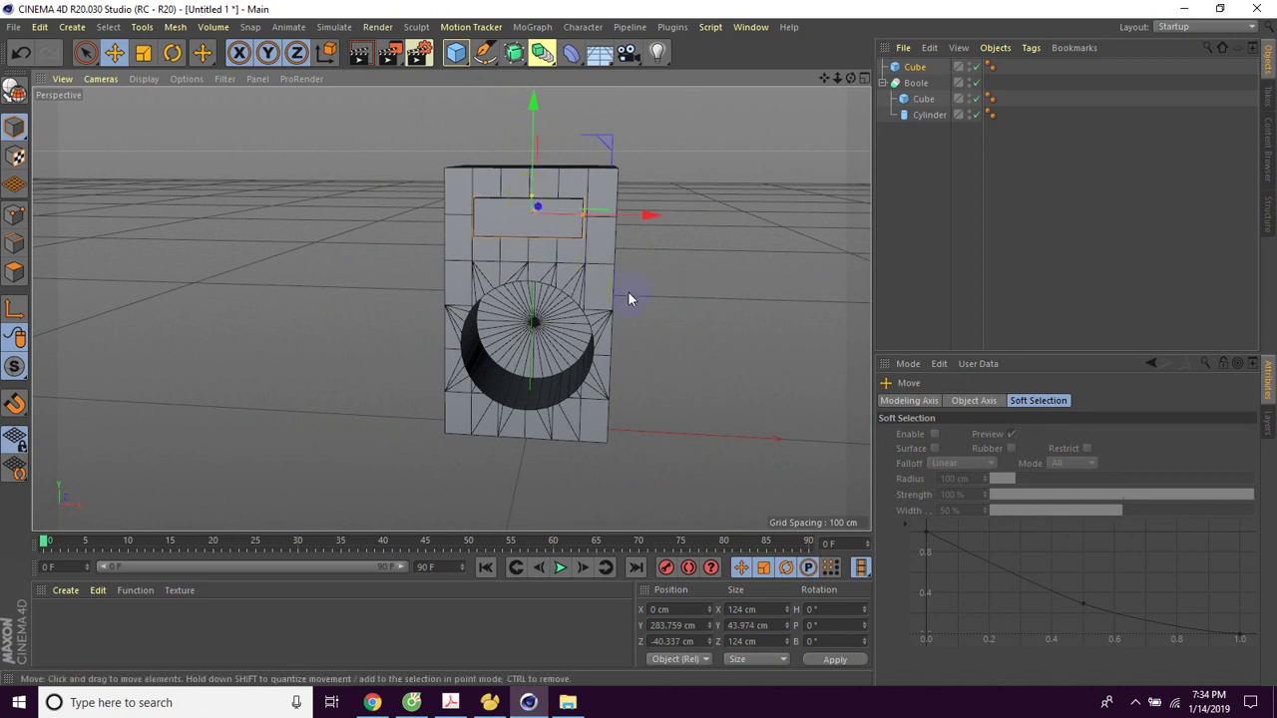
pyautogui.click(721, 323)
pyautogui.moveTo(722, 322)
pyautogui.keyDown('alt'); pyautogui.mouseDown()
pyautogui.moveTo(556, 285)
pyautogui.moveTo(739, 277)
pyautogui.mouseUp(); pyautogui.keyUp('alt')
pyautogui.click(513, 188)
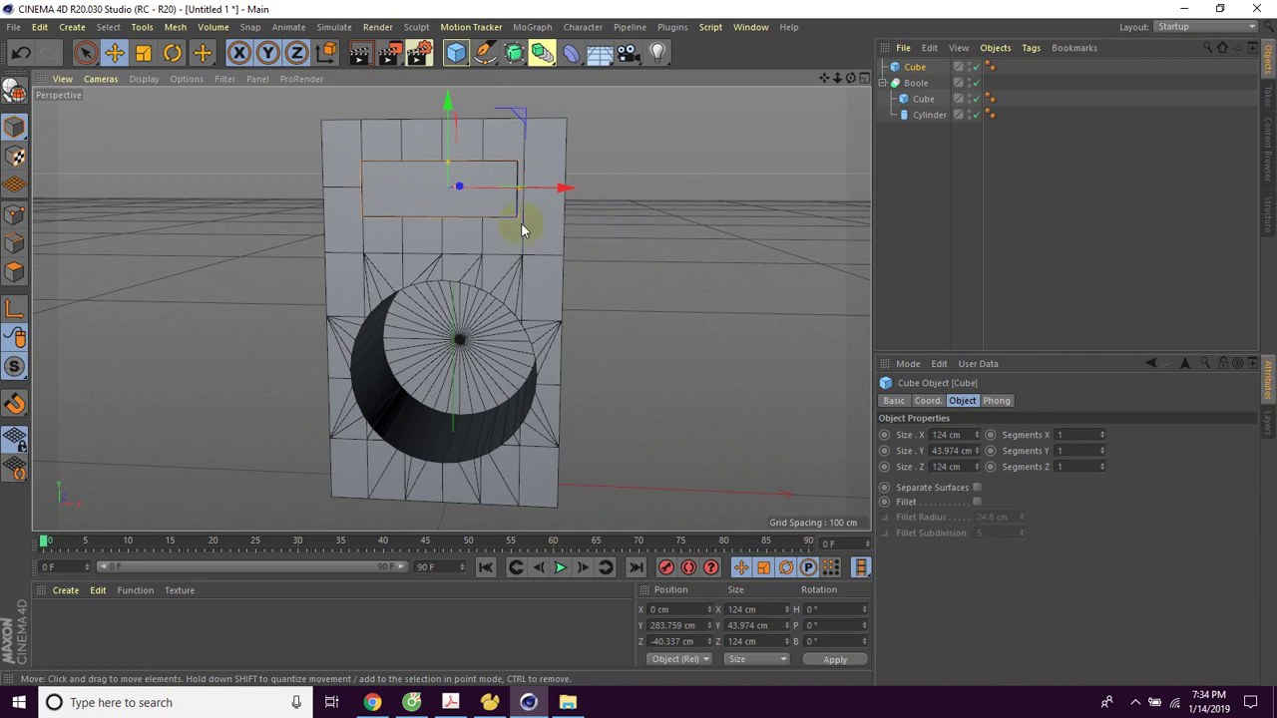
pyautogui.moveTo(644, 279)
pyautogui.keyDown('alt'); pyautogui.mouseDown()
pyautogui.moveTo(661, 273)
pyautogui.moveTo(620, 278)
pyautogui.moveTo(649, 275)
pyautogui.mouseUp(); pyautogui.keyUp('alt')
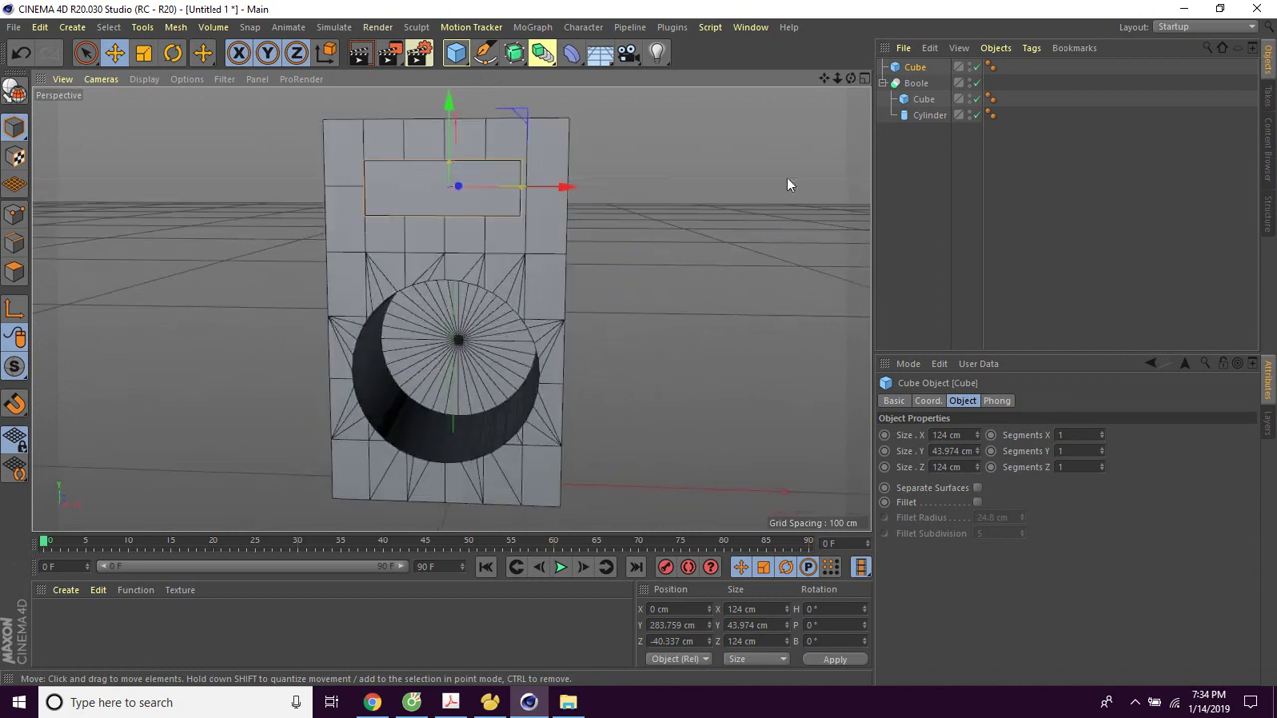
# Duplicate the slot block as Cube.1 and slide it right to X 206.957 cm.
pyautogui.click(923, 68)
pyautogui.moveTo(920, 70)
pyautogui.mouseDown()
pyautogui.moveTo(918, 143)
pyautogui.moveTo(889, 139)
pyautogui.mouseUp()
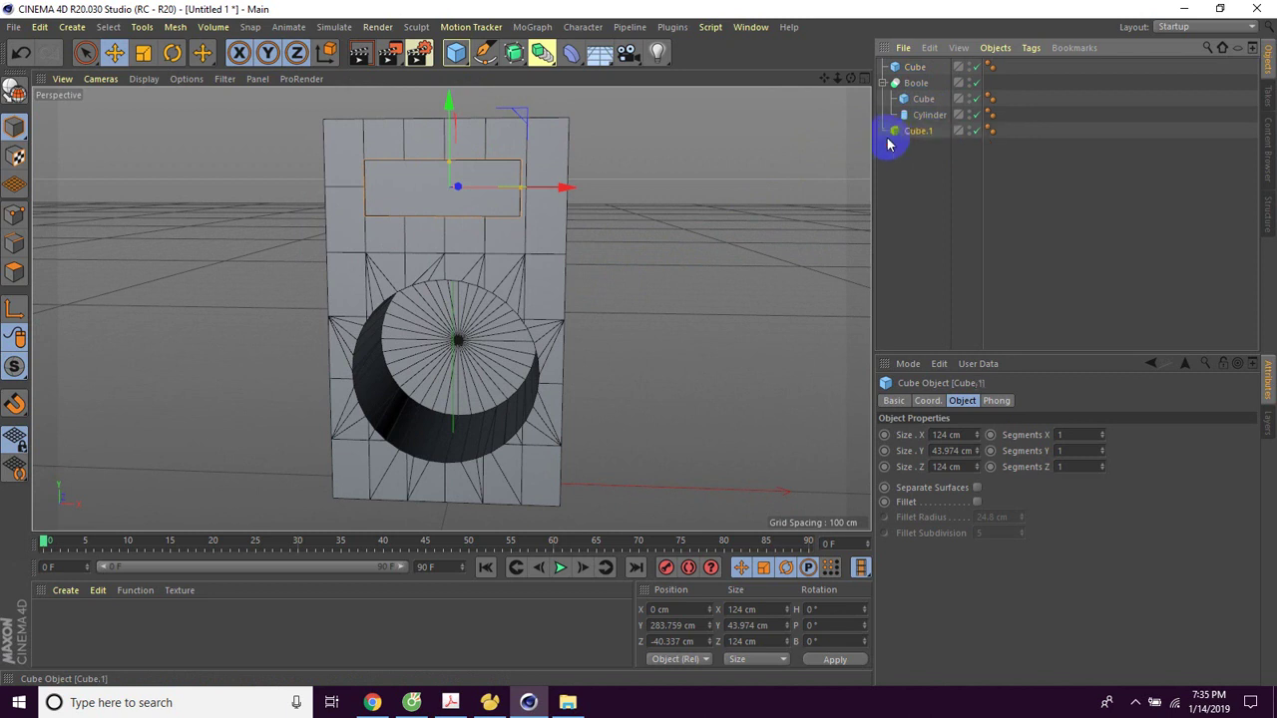
pyautogui.moveTo(565, 188); pyautogui.dragTo(812, 187)
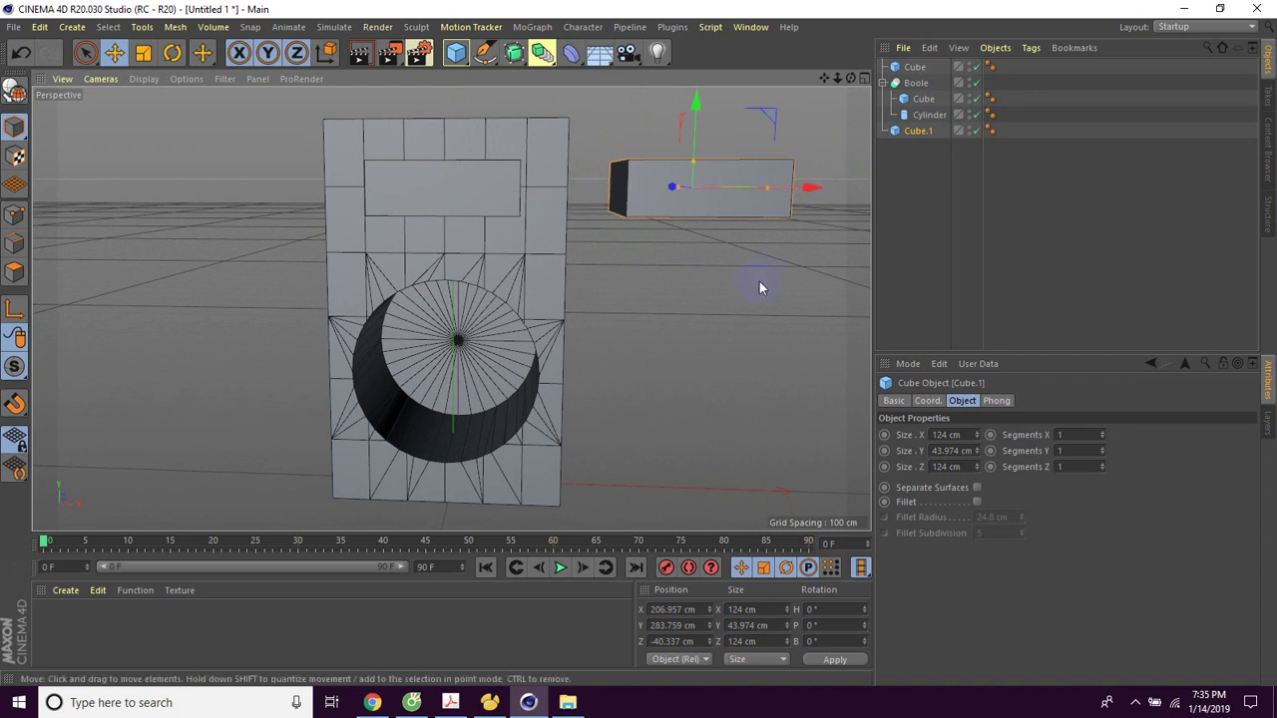
pyautogui.click(736, 312)
pyautogui.moveTo(736, 313)
pyautogui.keyDown('alt'); pyautogui.mouseDown()
pyautogui.moveTo(623, 318)
pyautogui.moveTo(704, 322)
pyautogui.moveTo(548, 348)
pyautogui.moveTo(672, 334)
pyautogui.moveTo(512, 337)
pyautogui.moveTo(630, 333)
pyautogui.moveTo(432, 275)
pyautogui.mouseUp(); pyautogui.keyUp('alt')
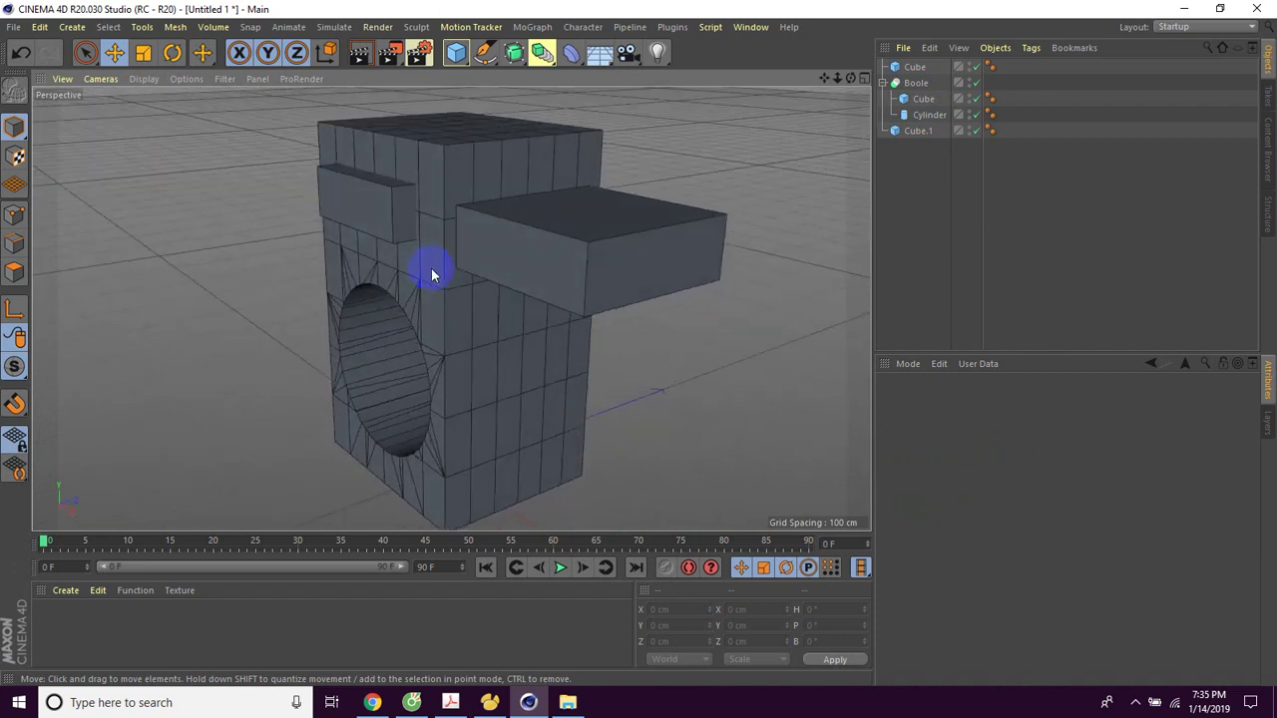
# Undo Cube.1's earlier move and a trial depth change.
pyautogui.click(663, 291)
pyautogui.hotkey('ctrl', 'z')
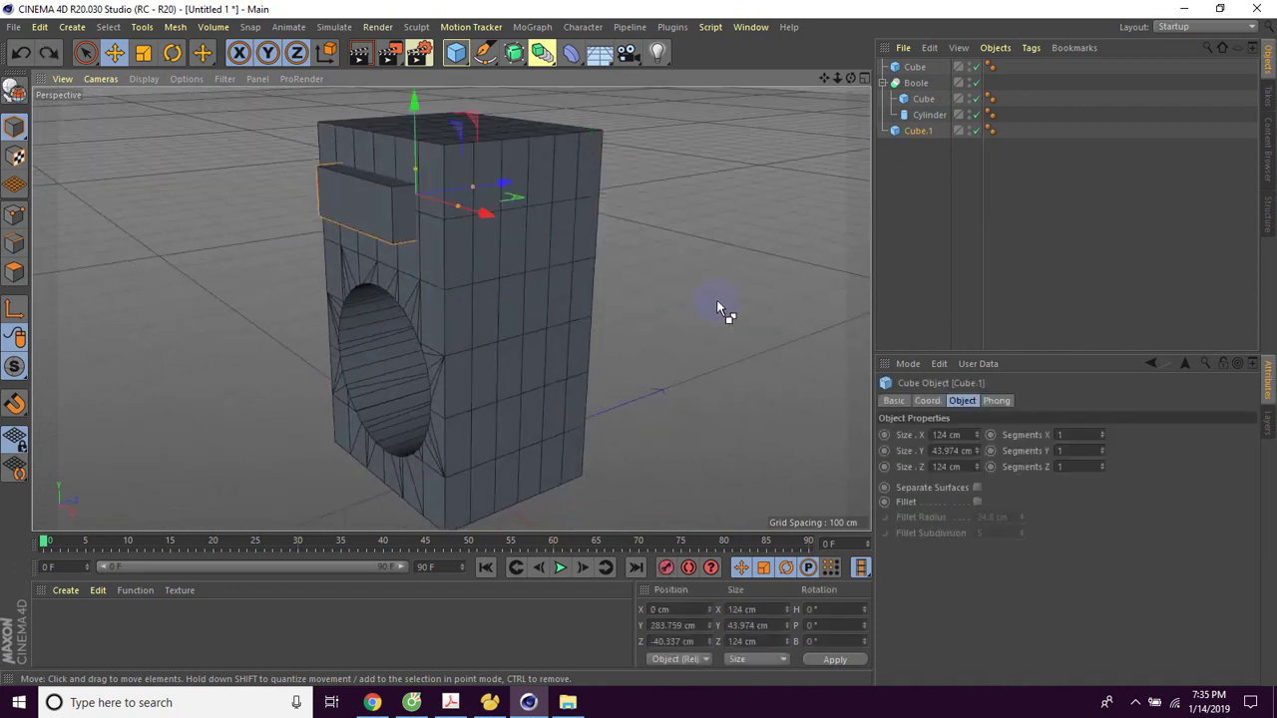
pyautogui.moveTo(713, 303)
pyautogui.keyDown('alt'); pyautogui.mouseDown()
pyautogui.moveTo(792, 291)
pyautogui.moveTo(669, 307)
pyautogui.mouseUp(); pyautogui.keyUp('alt')
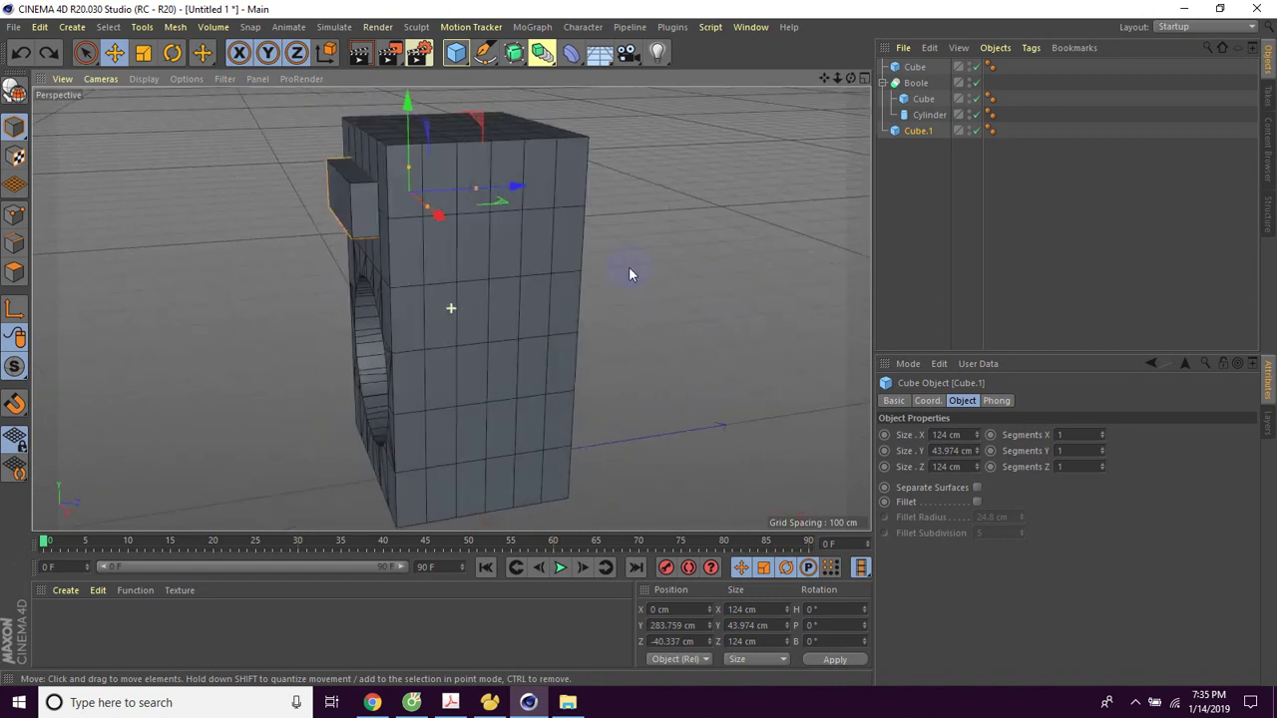
pyautogui.click(143, 53)
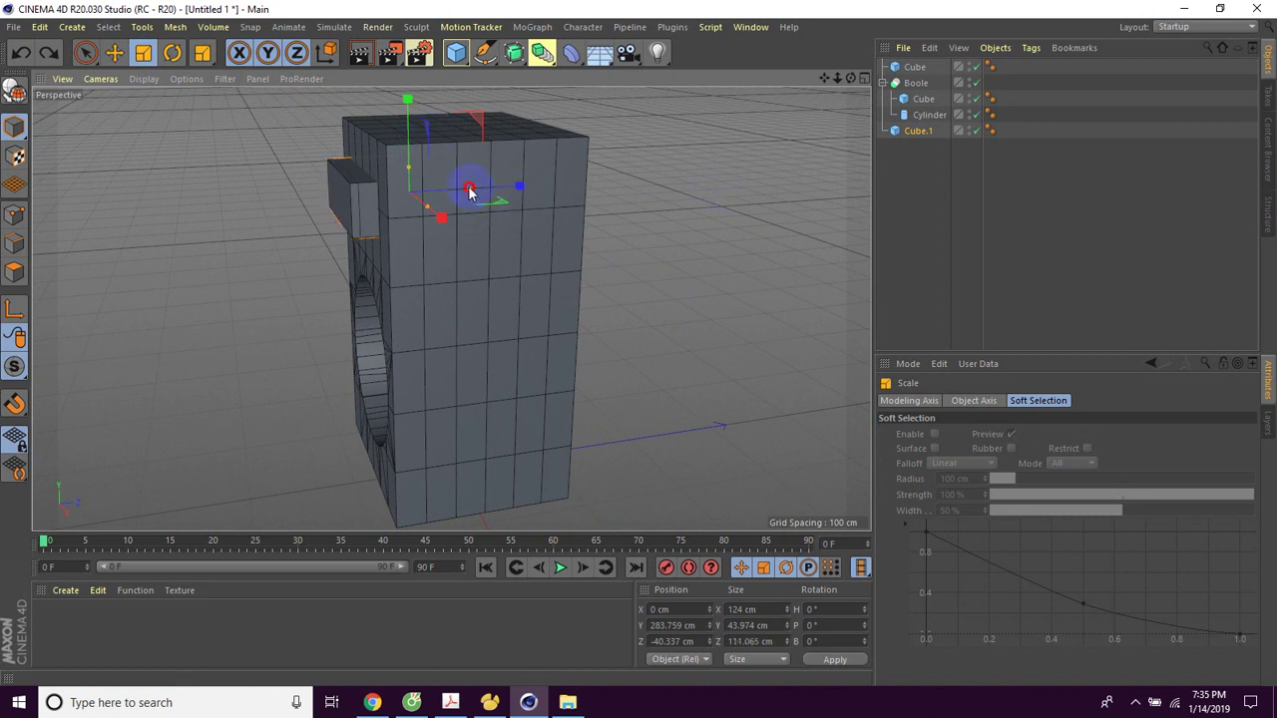
pyautogui.moveTo(645, 237)
pyautogui.keyDown('alt'); pyautogui.mouseDown()
pyautogui.moveTo(595, 240)
pyautogui.moveTo(506, 208)
pyautogui.mouseUp(); pyautogui.keyUp('alt')
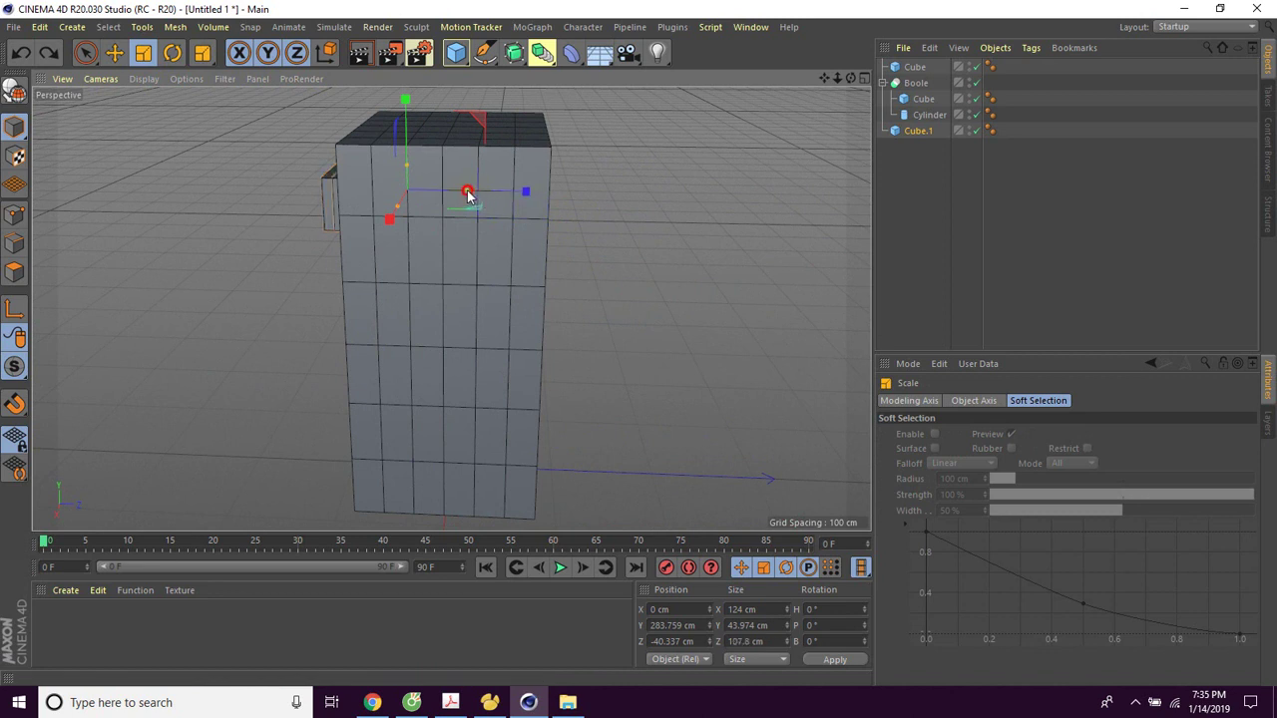
pyautogui.click(644, 294)
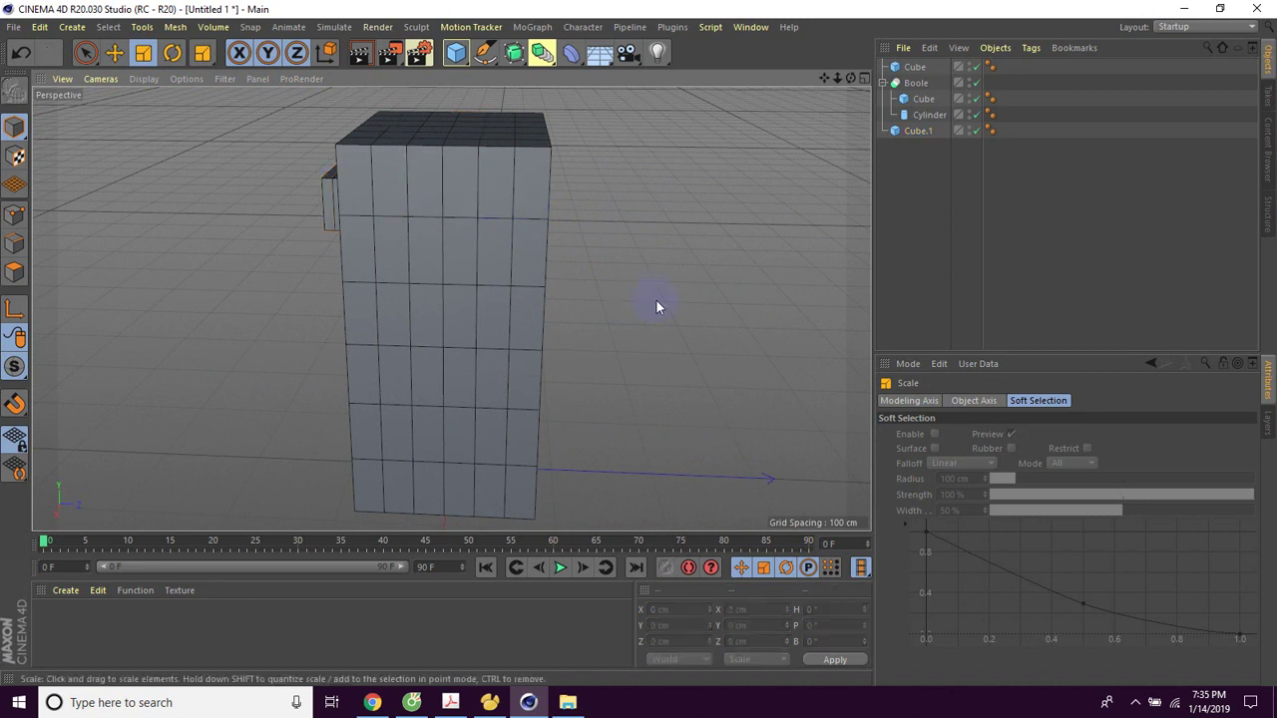
pyautogui.keyDown('alt'); pyautogui.moveTo(659, 300); pyautogui.dragTo(726, 302); pyautogui.keyUp('alt')
pyautogui.hotkey('ctrl', 'z')
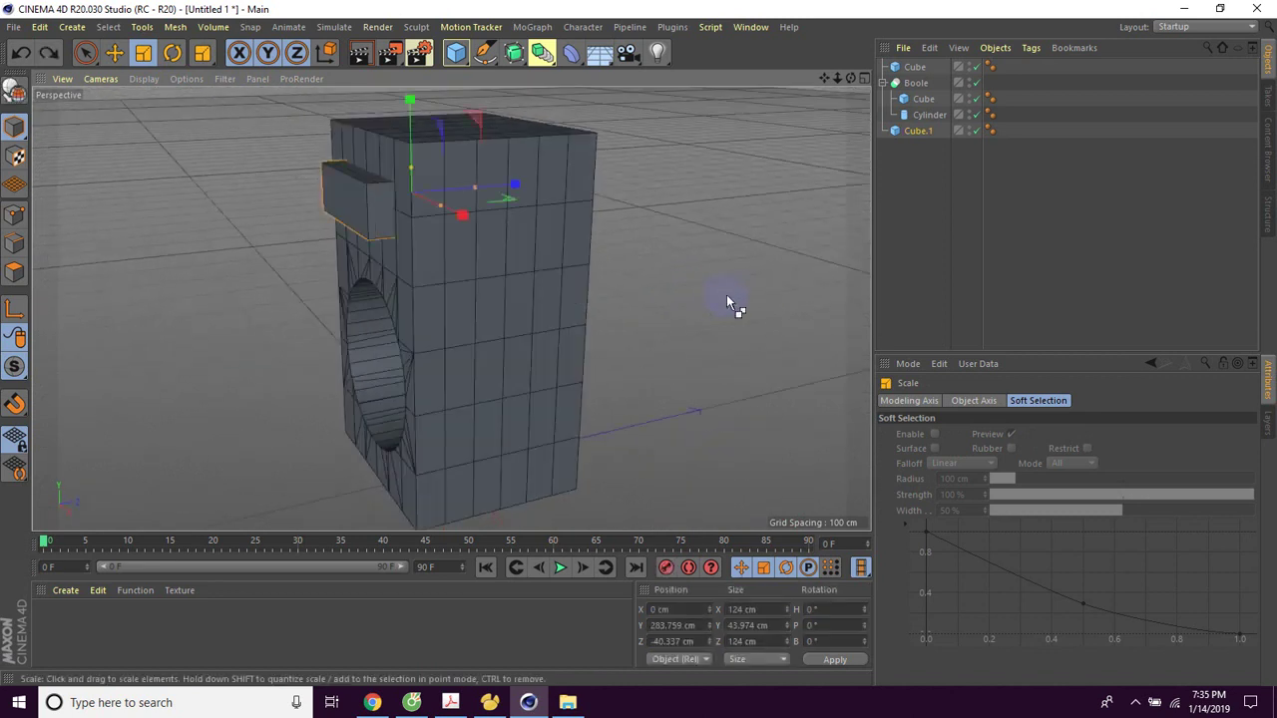
pyautogui.moveTo(725, 301)
pyautogui.keyDown('alt'); pyautogui.mouseDown()
pyautogui.moveTo(775, 293)
pyautogui.moveTo(687, 302)
pyautogui.moveTo(804, 276)
pyautogui.moveTo(667, 271)
pyautogui.mouseUp(); pyautogui.keyUp('alt')
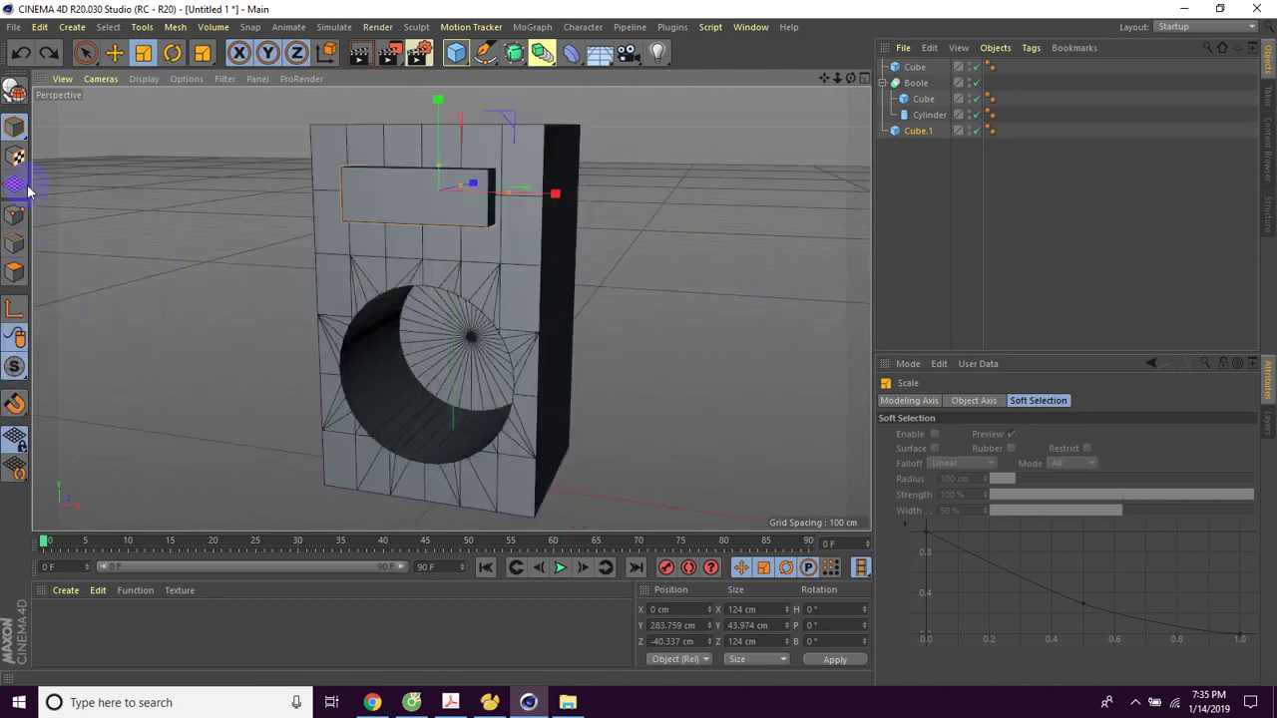
# Move Cube.1 to X 200.861 cm and reduce its depth to 81.2 cm.
pyautogui.click(115, 53)
pyautogui.moveTo(557, 194); pyautogui.dragTo(818, 203)
pyautogui.moveTo(732, 291)
pyautogui.keyDown('alt'); pyautogui.mouseDown()
pyautogui.moveTo(722, 336)
pyautogui.moveTo(736, 337)
pyautogui.moveTo(521, 362)
pyautogui.moveTo(528, 348)
pyautogui.moveTo(620, 346)
pyautogui.moveTo(579, 354)
pyautogui.mouseUp(); pyautogui.keyUp('alt')
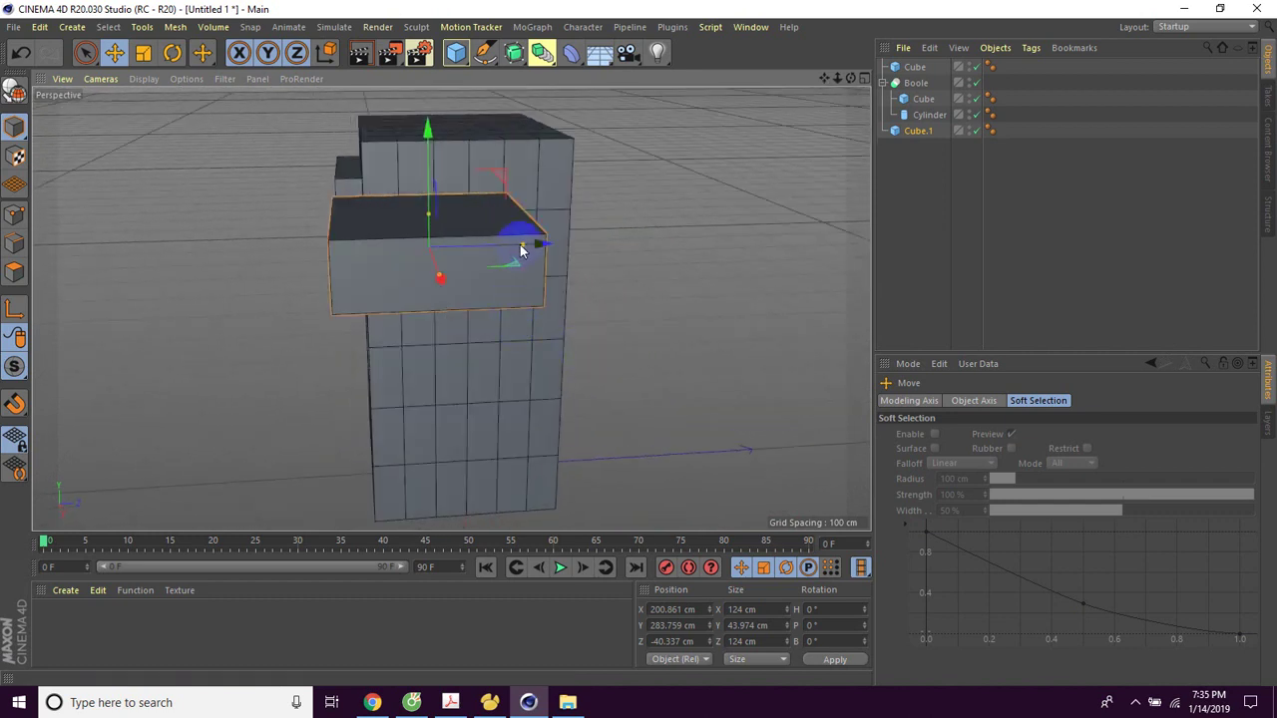
pyautogui.moveTo(517, 248); pyautogui.dragTo(490, 246)
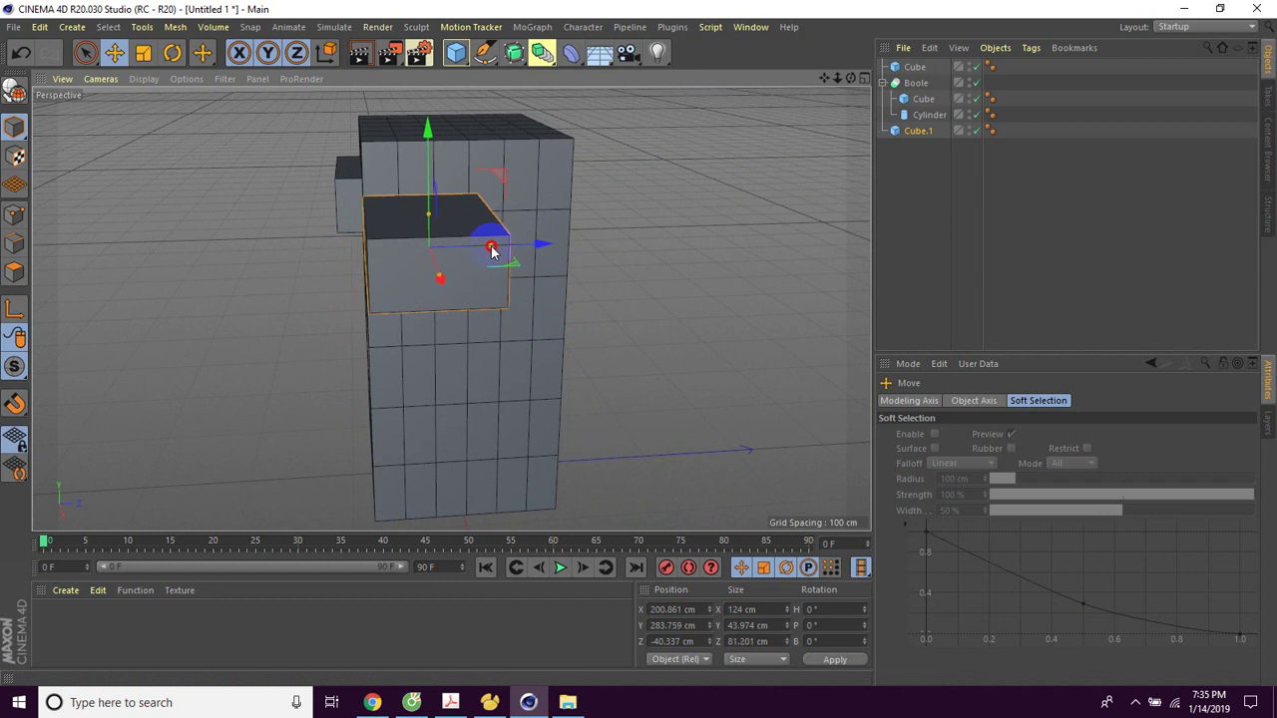
pyautogui.keyDown('alt'); pyautogui.moveTo(609, 389); pyautogui.dragTo(762, 379); pyautogui.keyUp('alt')
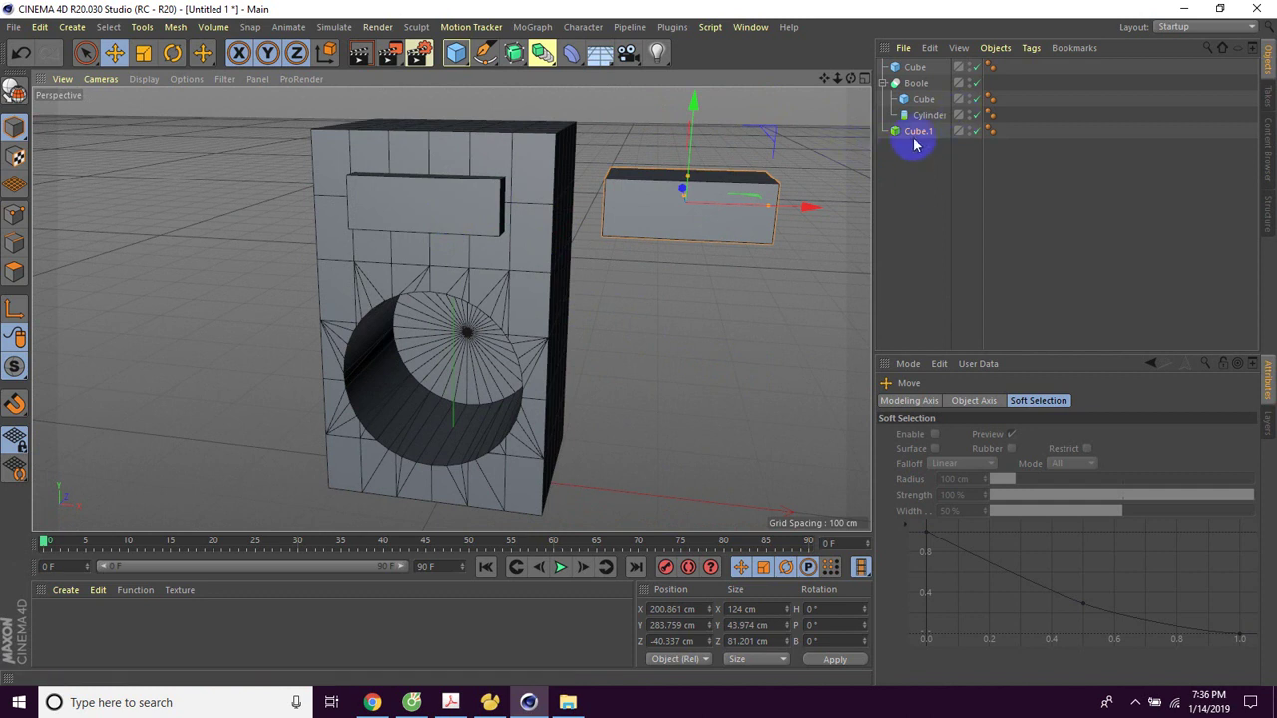
# Bake the Boole with Current State to Object and delete the original Boole generator.
pyautogui.click(899, 86)
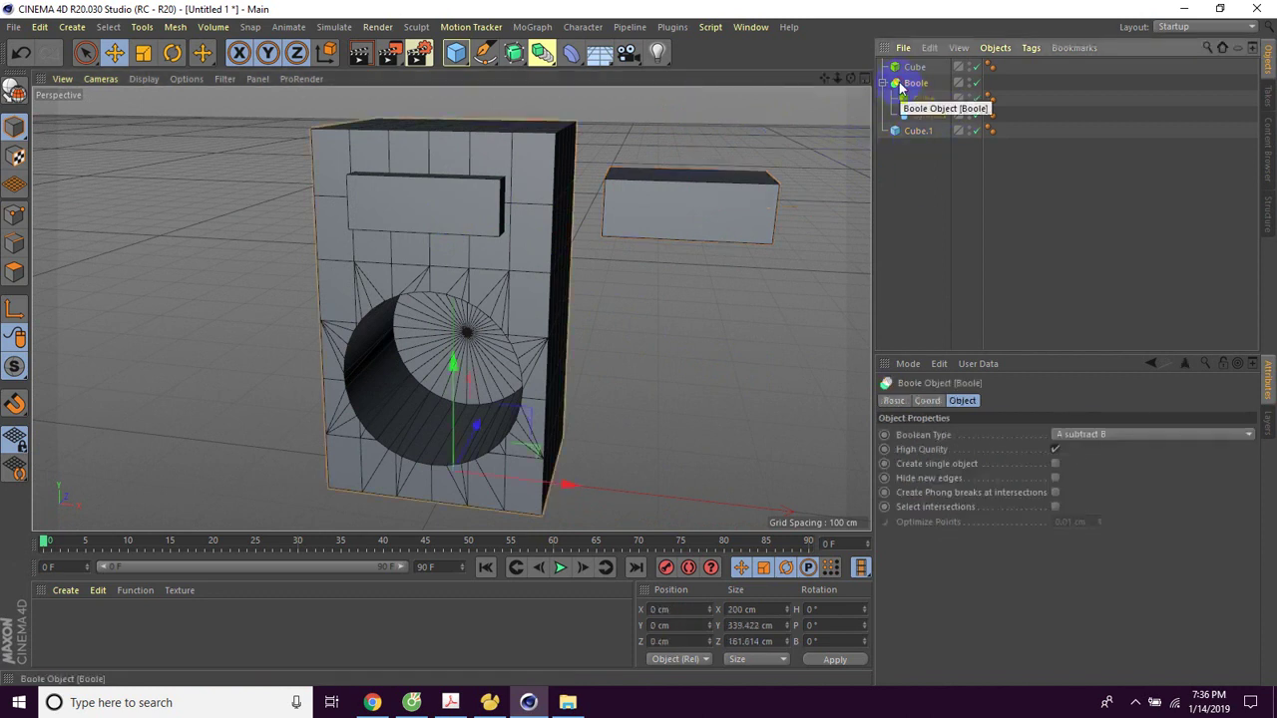
pyautogui.rightClick(899, 86)
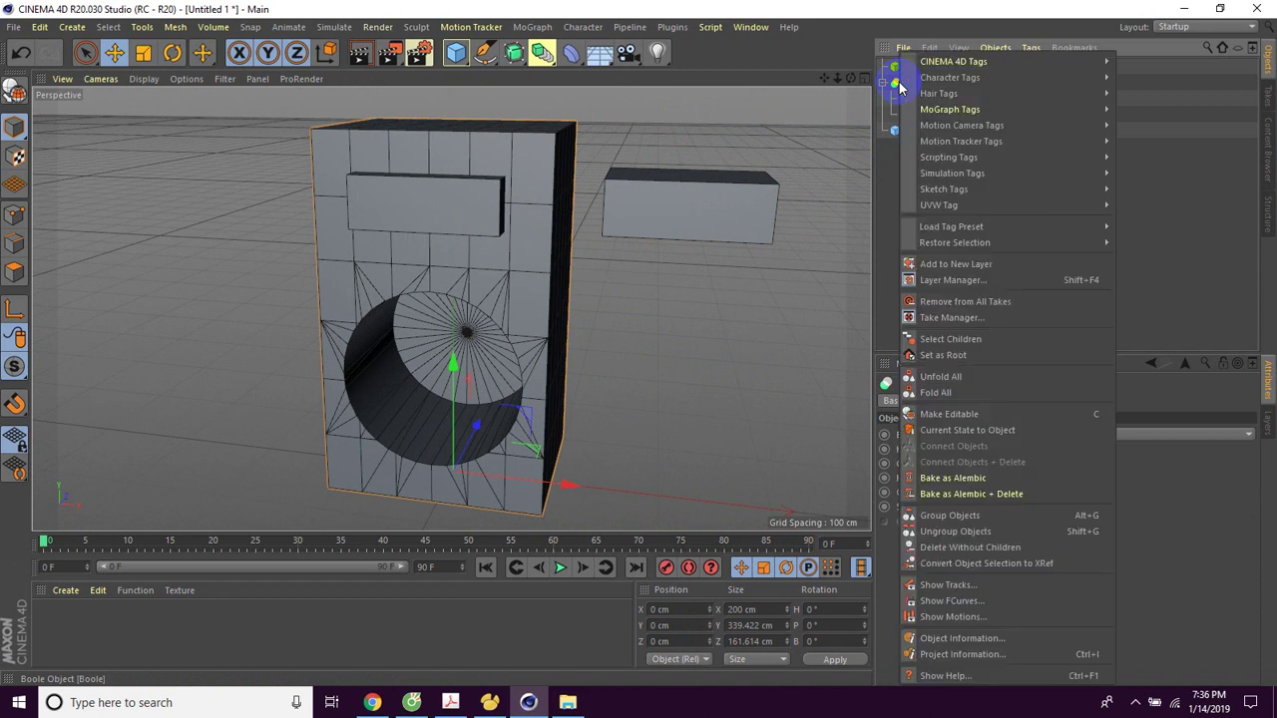
pyautogui.click(941, 432)
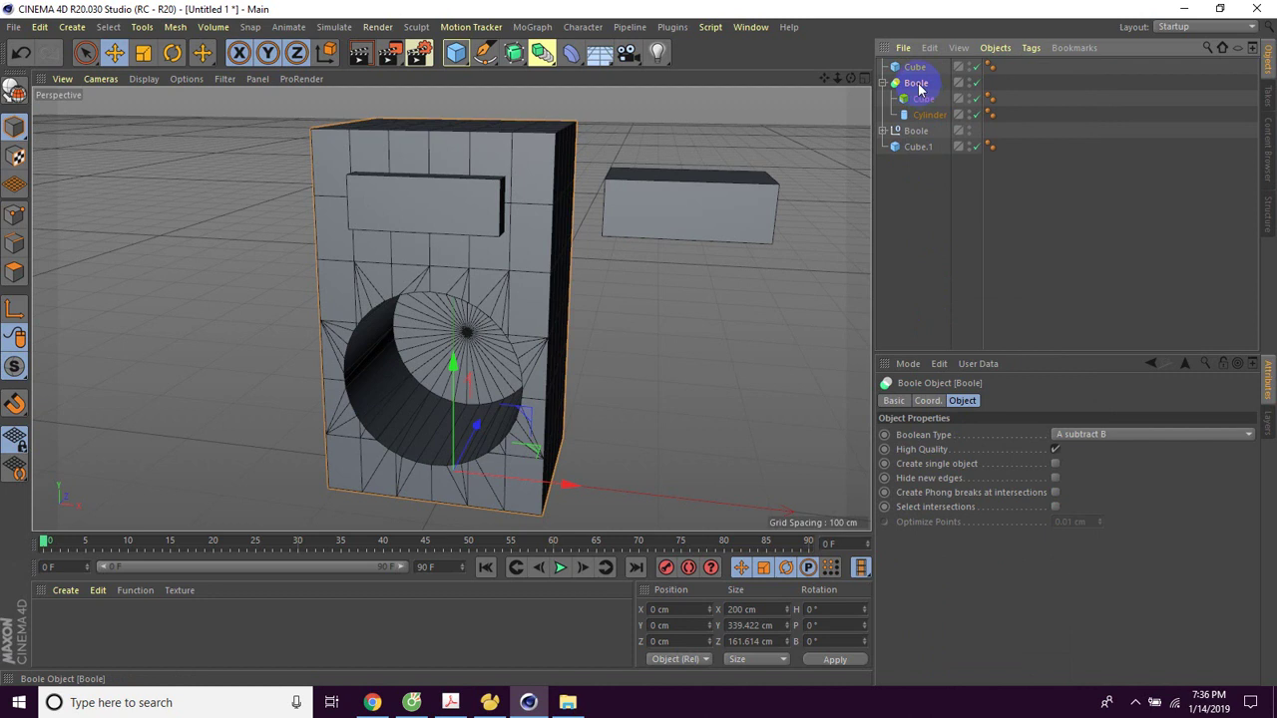
pyautogui.click(916, 131)
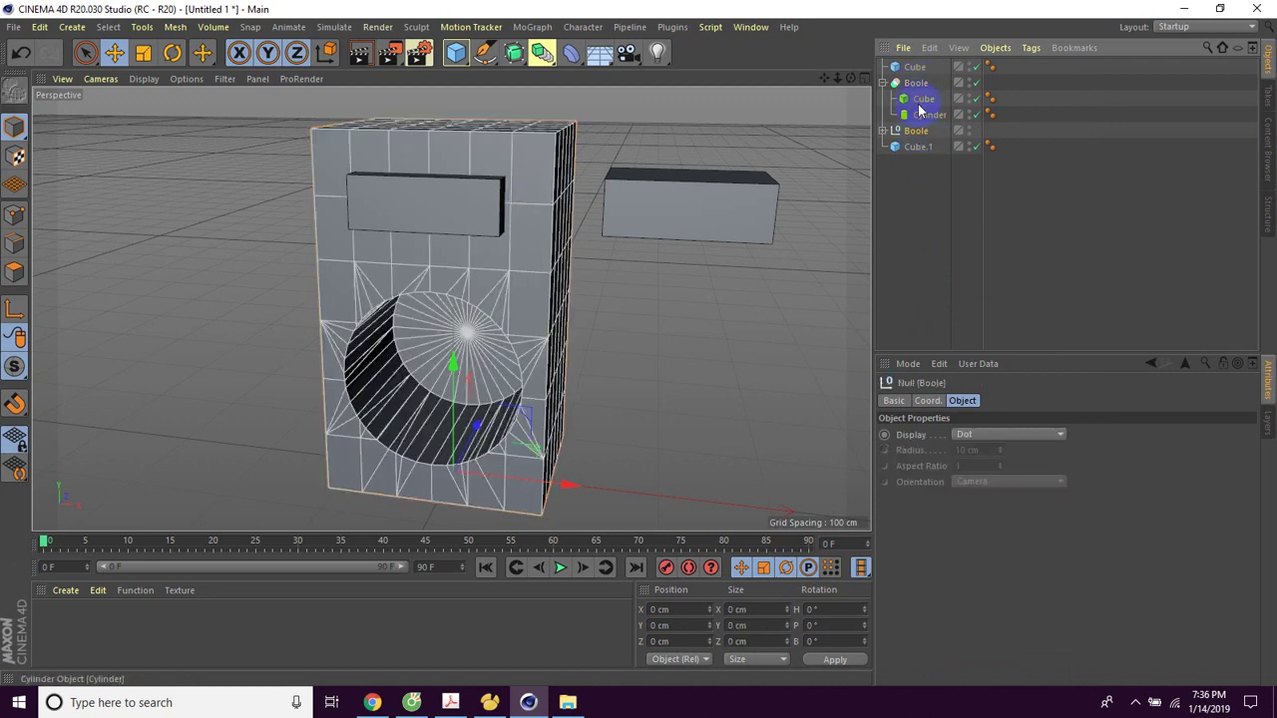
pyautogui.click(917, 83)
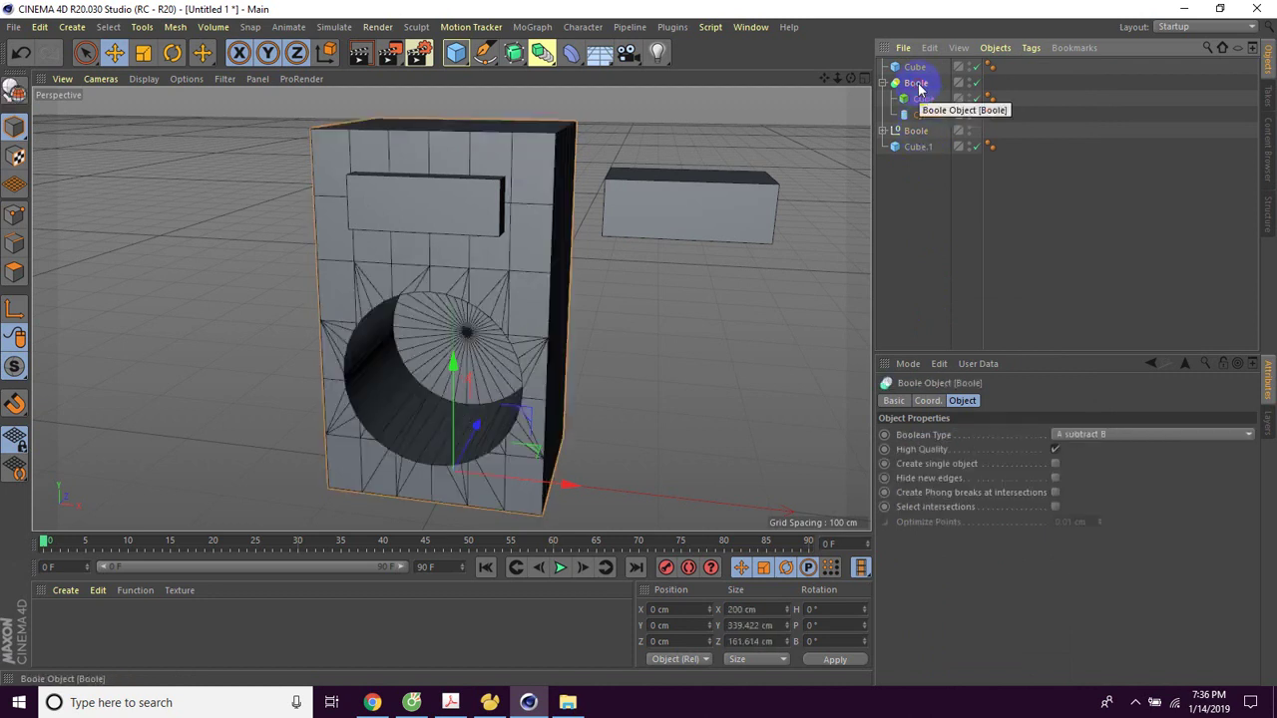
pyautogui.press('Delete')
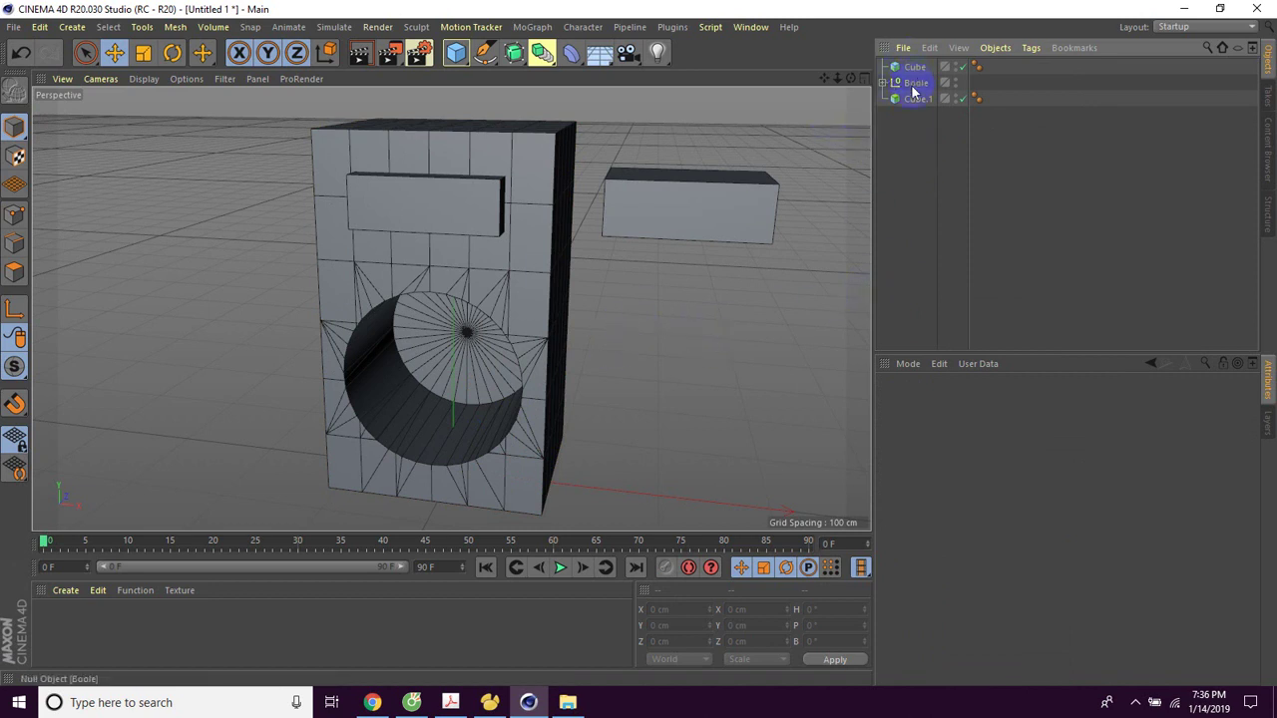
# Add Boole.1 and nest the slot Cube and the baked Boole under it.
pyautogui.click(542, 53)
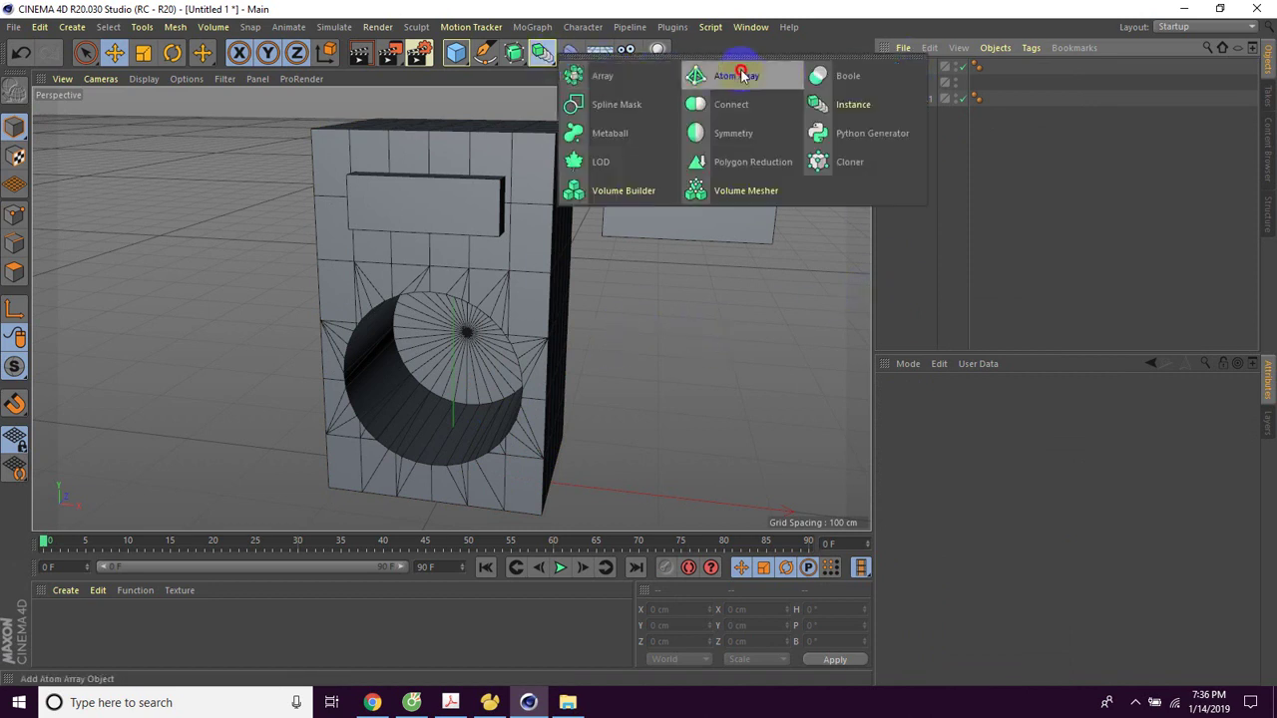
pyautogui.click(820, 74)
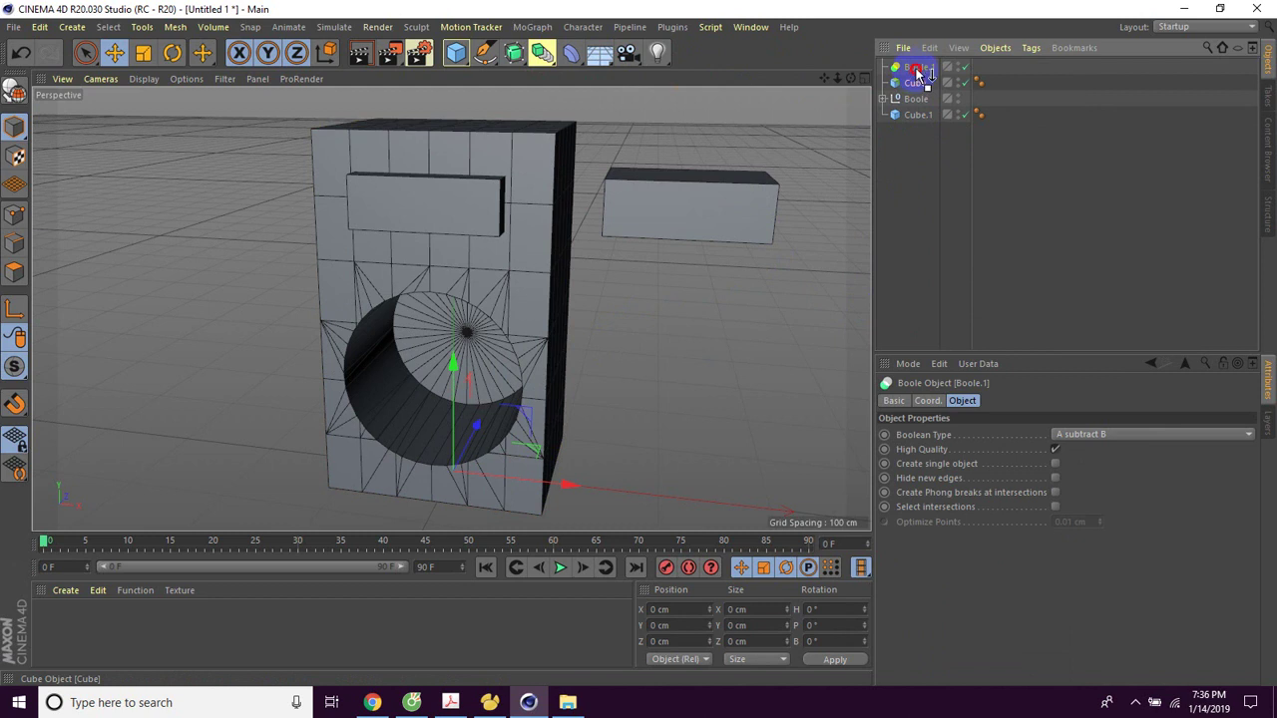
pyautogui.moveTo(918, 72); pyautogui.dragTo(918, 72)
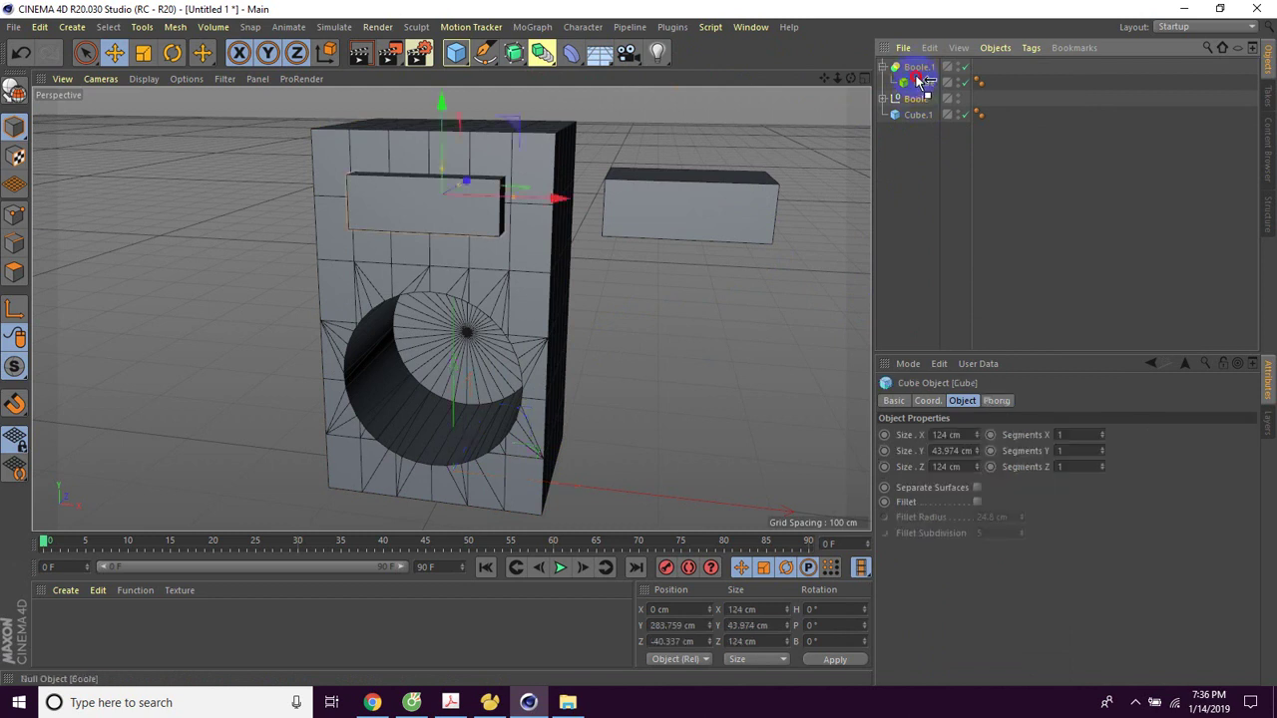
pyautogui.moveTo(920, 79); pyautogui.dragTo(920, 82)
pyautogui.moveTo(707, 383)
pyautogui.keyDown('alt'); pyautogui.mouseDown()
pyautogui.moveTo(599, 362)
pyautogui.moveTo(735, 350)
pyautogui.moveTo(735, 389)
pyautogui.moveTo(715, 360)
pyautogui.moveTo(674, 374)
pyautogui.moveTo(706, 352)
pyautogui.mouseUp(); pyautogui.keyUp('alt')
# Slide Cube.1 left to X -0.531 cm so it fills the slot.
pyautogui.click(708, 214)
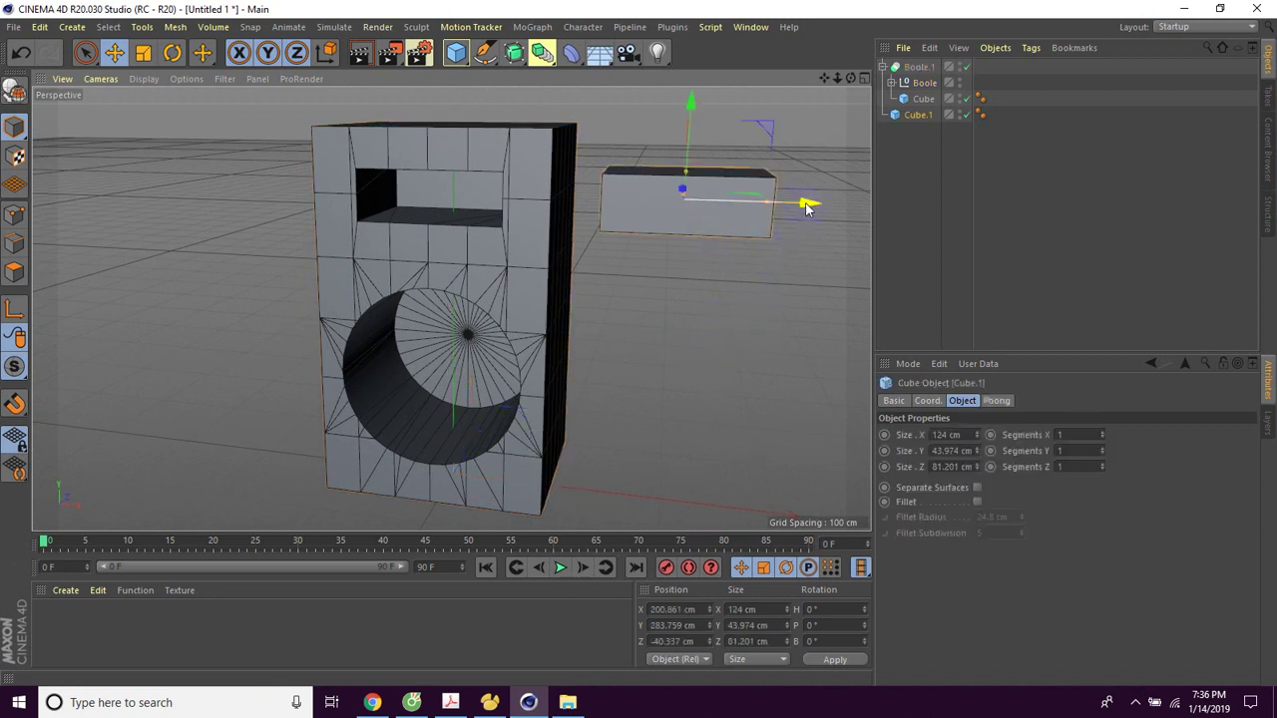
pyautogui.keyDown('alt'); pyautogui.moveTo(728, 299); pyautogui.dragTo(732, 296); pyautogui.keyUp('alt')
pyautogui.moveTo(809, 199); pyautogui.dragTo(561, 206)
pyautogui.keyDown('alt'); pyautogui.moveTo(614, 294); pyautogui.dragTo(639, 294); pyautogui.keyUp('alt')
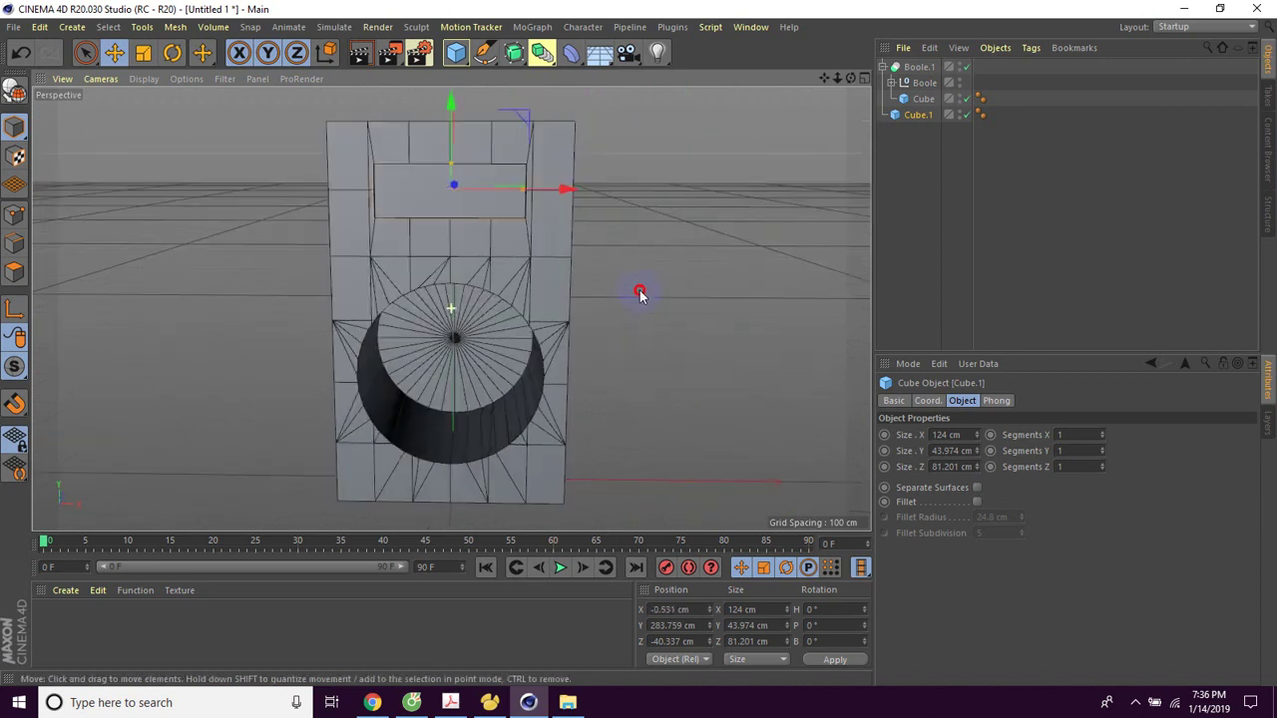
pyautogui.scroll(1, 640, 293)
pyautogui.scroll(1, 642, 284)
pyautogui.scroll(1, 642, 283)
pyautogui.scroll(1, 602, 203)
pyautogui.moveTo(602, 208)
pyautogui.keyDown('alt'); pyautogui.mouseDown()
pyautogui.moveTo(579, 234)
pyautogui.moveTo(542, 219)
pyautogui.moveTo(600, 205)
pyautogui.mouseUp(); pyautogui.keyUp('alt')
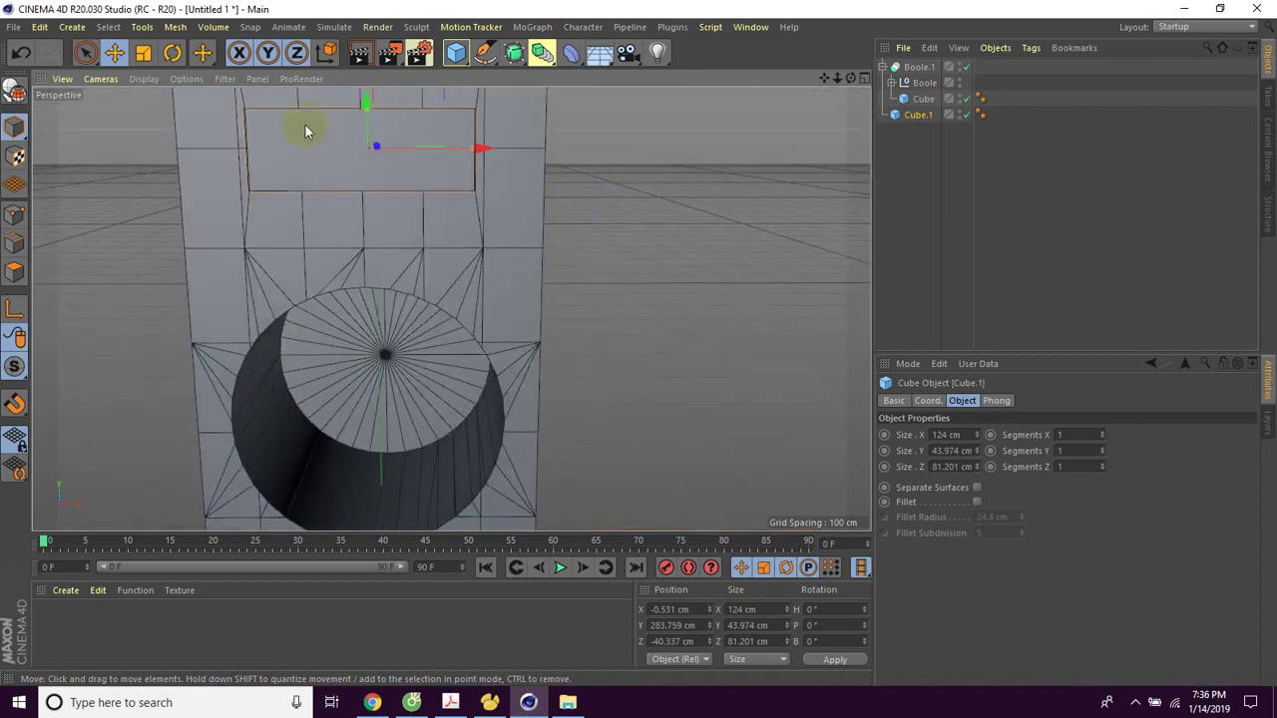
# Select Cube.1 and make it an editable polygon object.
pyautogui.click(920, 101)
pyautogui.click(917, 114)
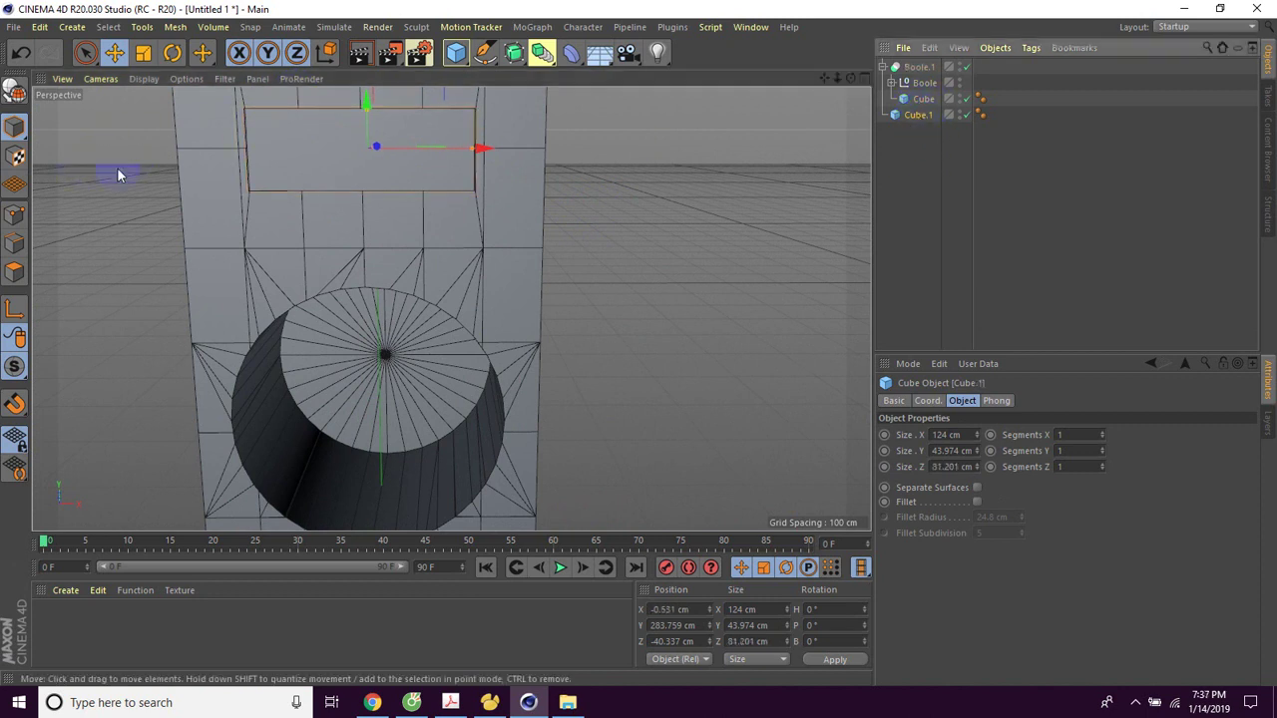
pyautogui.click(14, 95)
pyautogui.moveTo(629, 256)
pyautogui.keyDown('alt'); pyautogui.mouseDown()
pyautogui.moveTo(572, 269)
pyautogui.moveTo(610, 269)
pyautogui.mouseUp(); pyautogui.keyUp('alt')
# In Polygon mode, select Cube.1's front face and bring up the polygon context menu.
pyautogui.click(14, 272)
pyautogui.click(297, 151)
pyautogui.moveTo(676, 279)
pyautogui.keyDown('alt'); pyautogui.mouseDown()
pyautogui.moveTo(602, 288)
pyautogui.moveTo(692, 257)
pyautogui.moveTo(701, 270)
pyautogui.mouseUp(); pyautogui.keyUp('alt')
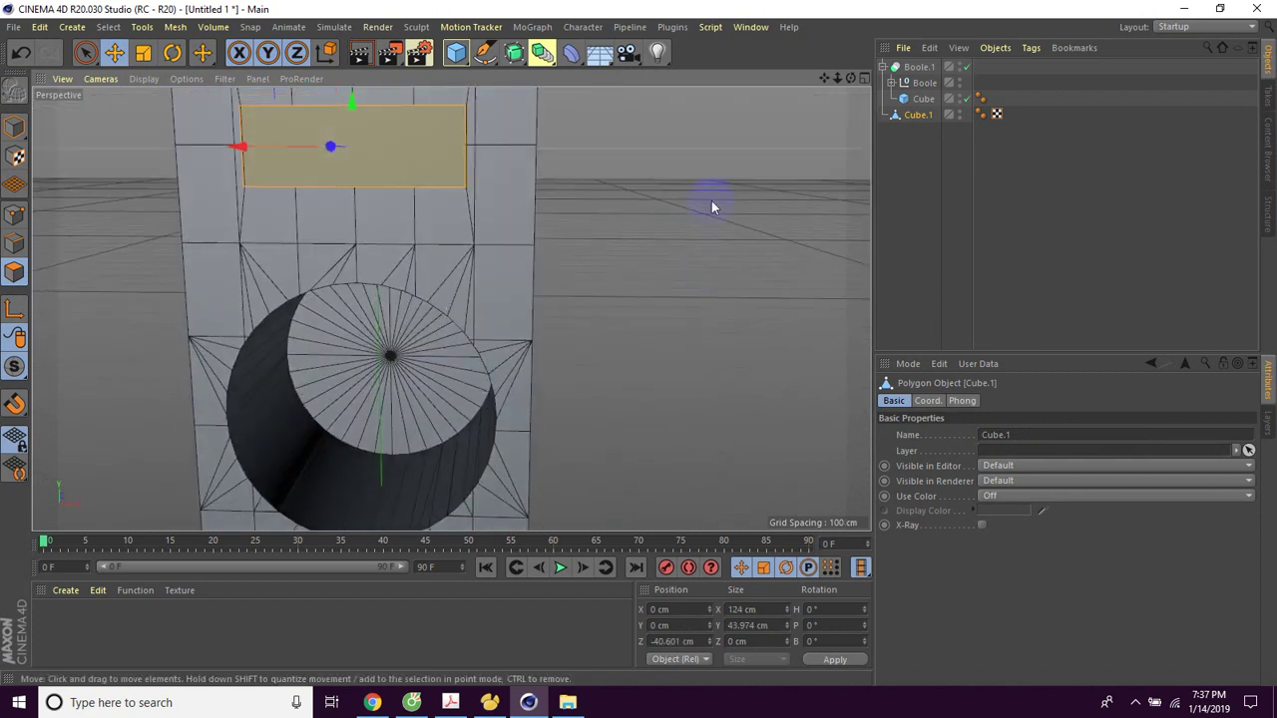
pyautogui.rightClick(681, 144)
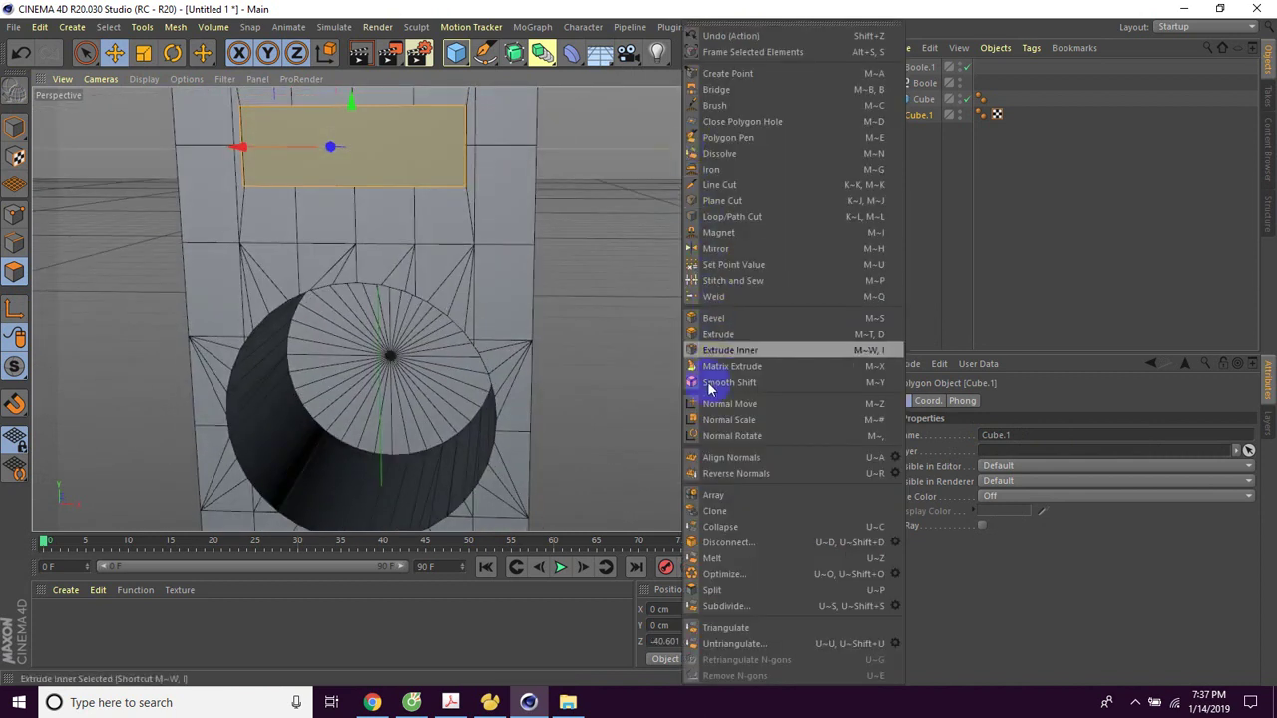
pyautogui.click(370, 150)
pyautogui.rightClick(371, 148)
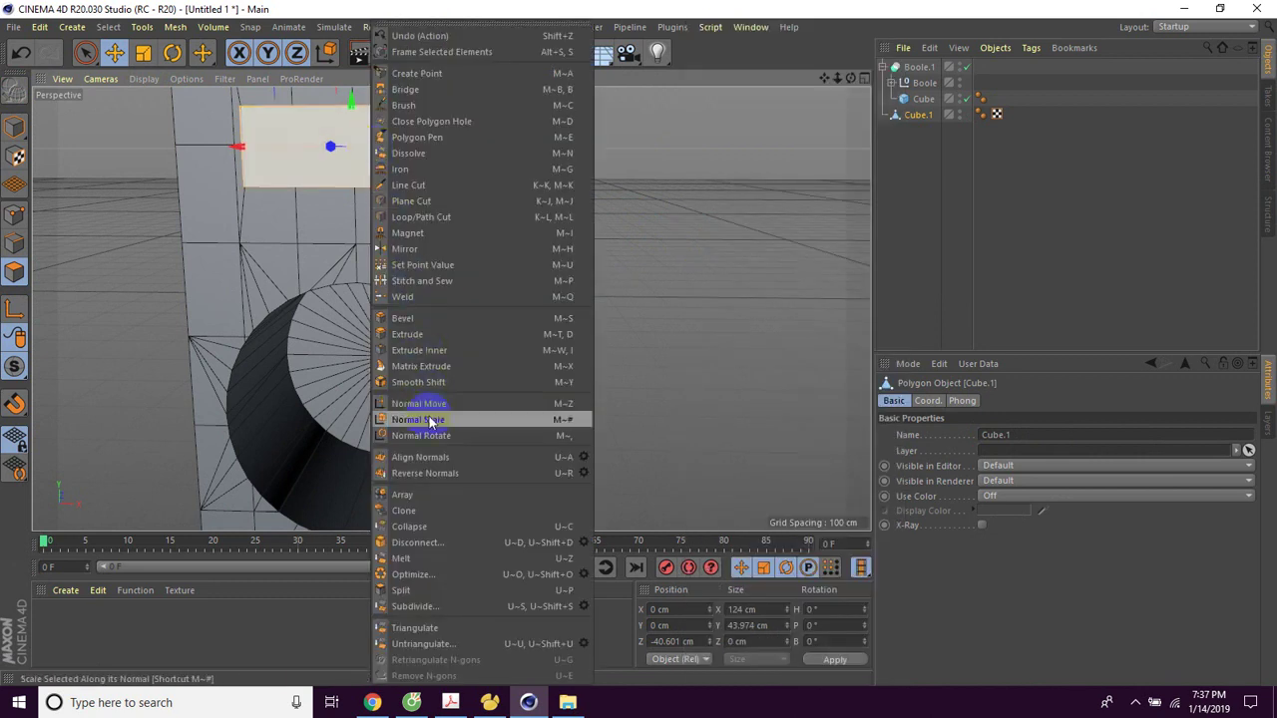
# Inset Cube.1's front face by 9.8 cm with Extrude Inner and push it back along Z.
pyautogui.click(443, 357)
pyautogui.moveTo(711, 167); pyautogui.dragTo(638, 343)
pyautogui.moveTo(692, 234)
pyautogui.keyDown('alt'); pyautogui.mouseDown()
pyautogui.moveTo(562, 233)
pyautogui.moveTo(685, 229)
pyautogui.moveTo(626, 234)
pyautogui.mouseUp(); pyautogui.keyUp('alt')
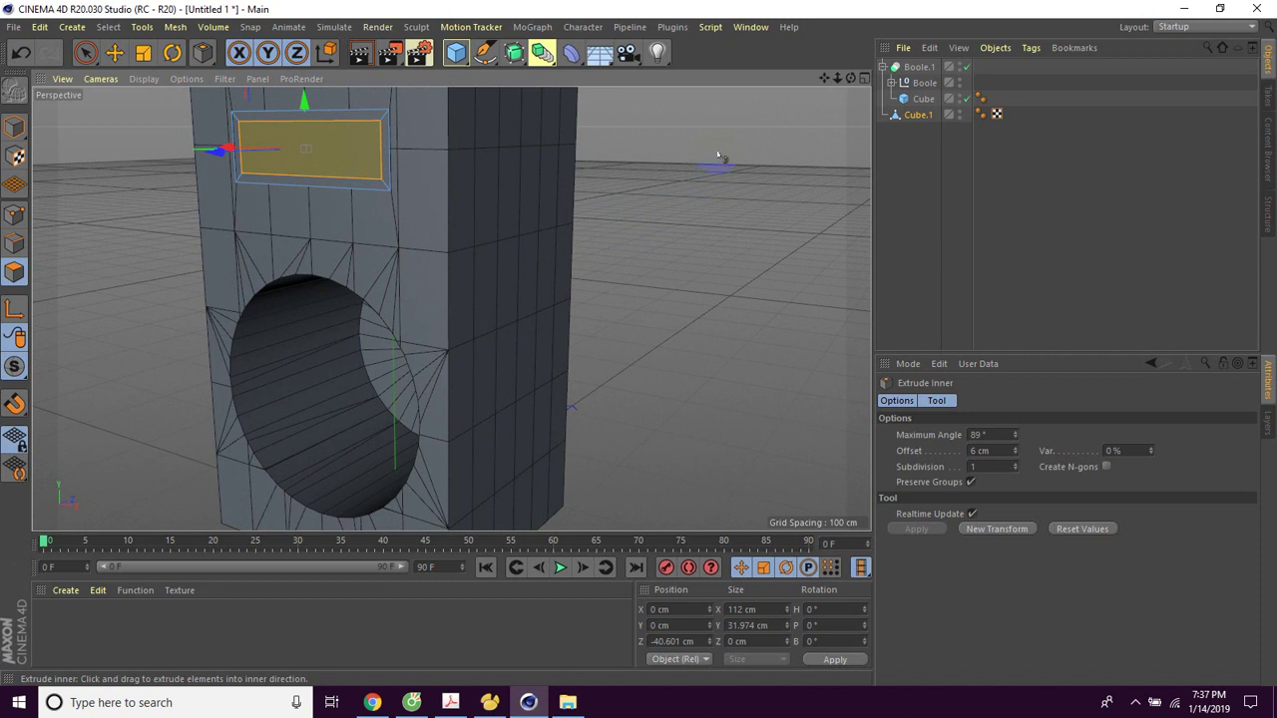
pyautogui.moveTo(639, 343); pyautogui.dragTo(638, 343)
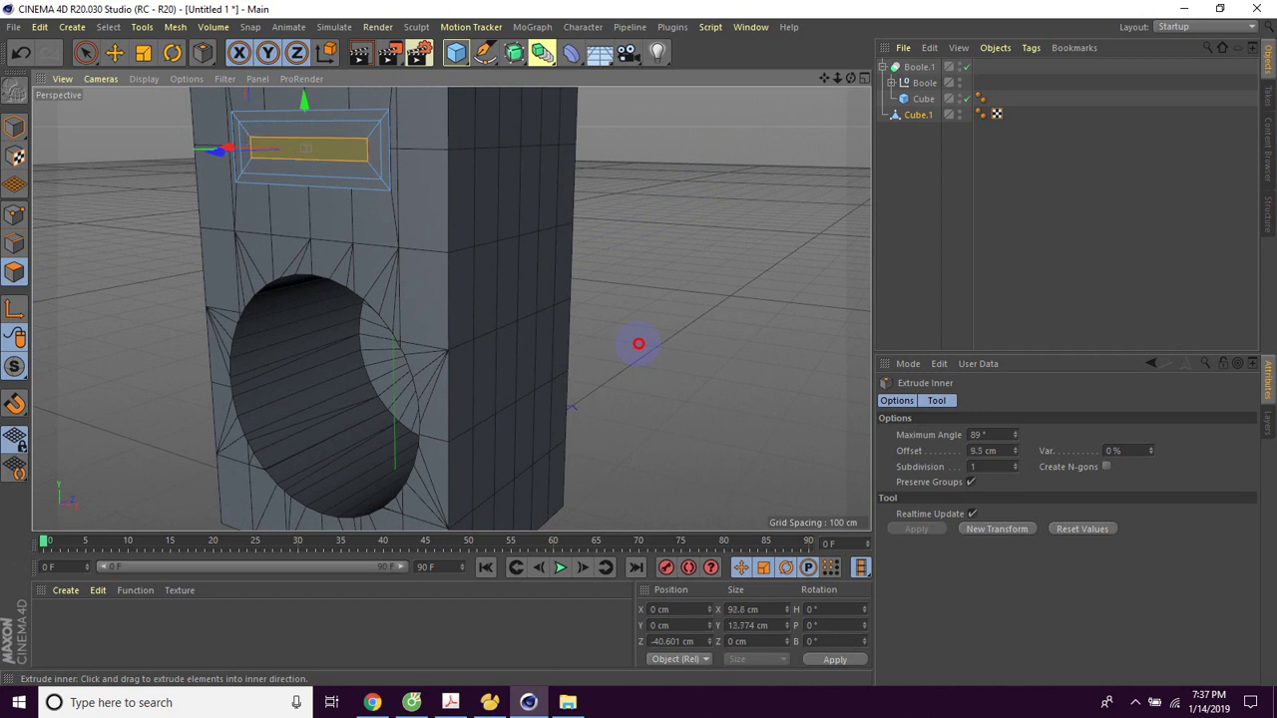
pyautogui.keyDown('alt'); pyautogui.moveTo(714, 211); pyautogui.dragTo(635, 220); pyautogui.keyUp('alt')
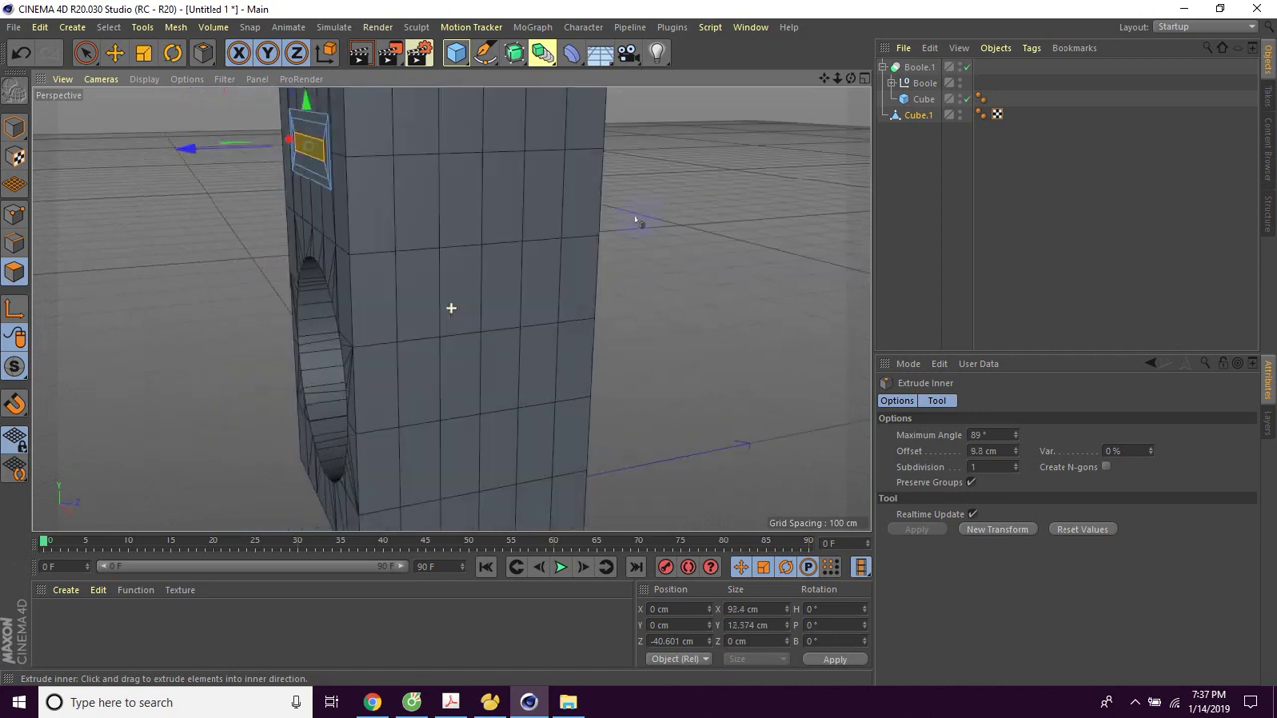
pyautogui.moveTo(189, 146); pyautogui.dragTo(252, 150)
pyautogui.moveTo(170, 213)
pyautogui.keyDown('alt'); pyautogui.mouseDown()
pyautogui.moveTo(313, 209)
pyautogui.moveTo(276, 199)
pyautogui.moveTo(331, 212)
pyautogui.moveTo(286, 214)
pyautogui.mouseUp(); pyautogui.keyUp('alt')
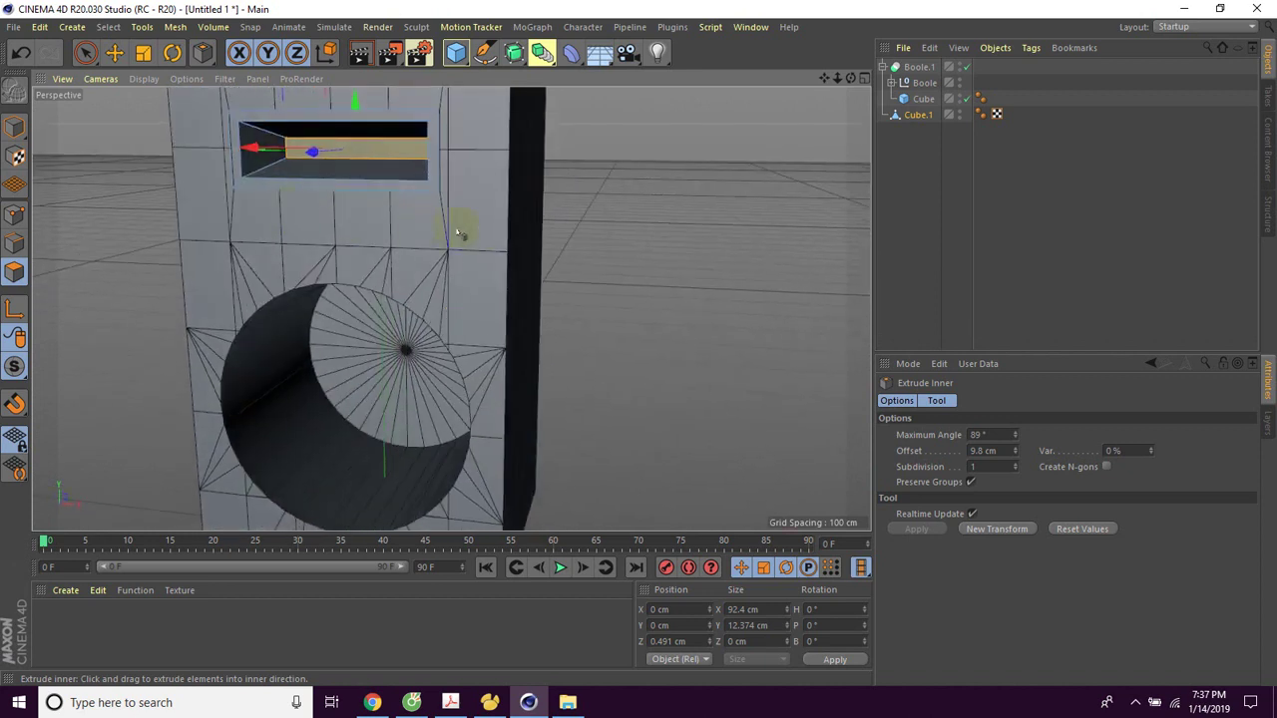
pyautogui.click(491, 234)
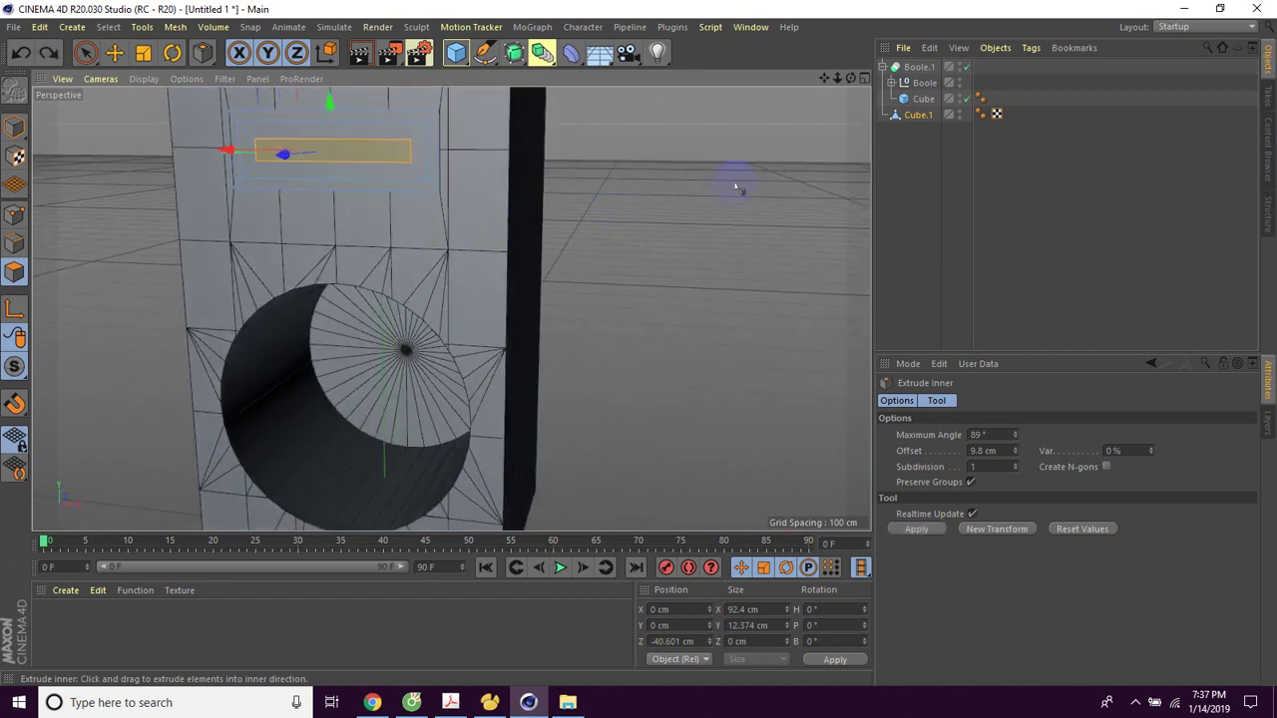
# Add a second 13.9 cm Extrude Inner inset and push the face deeper along Z.
pyautogui.moveTo(736, 188); pyautogui.dragTo(638, 343)
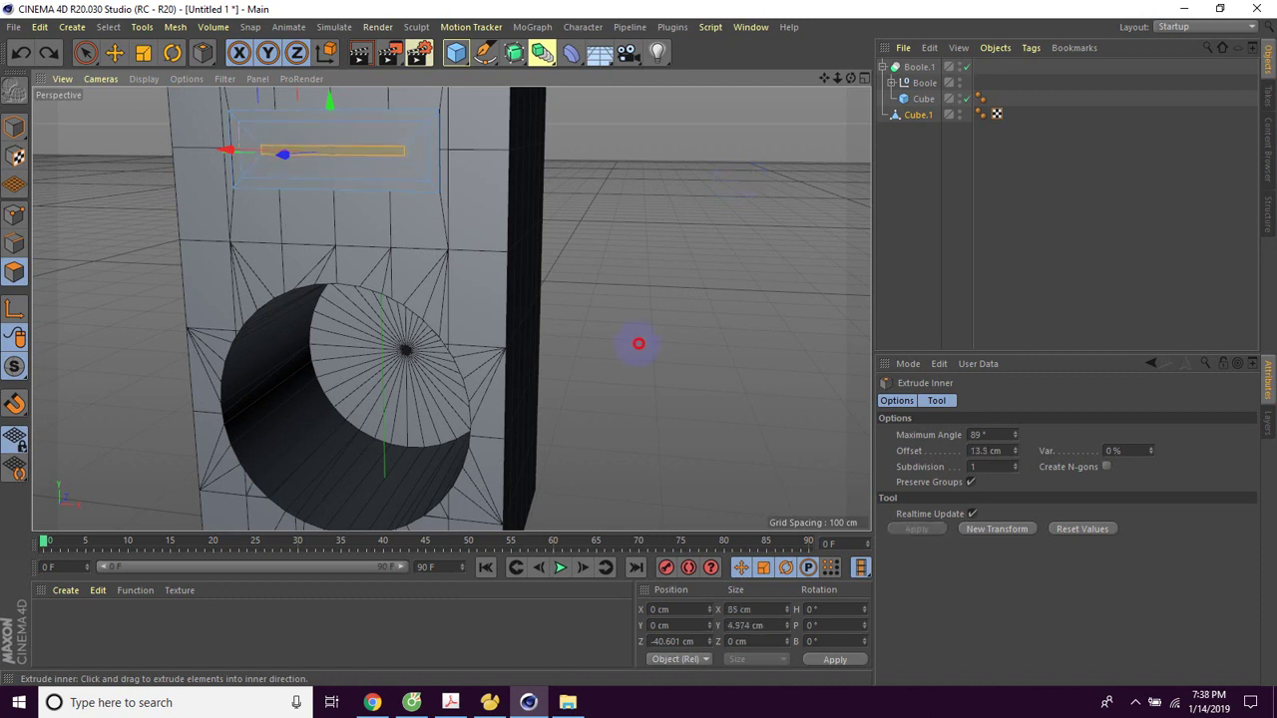
pyautogui.keyDown('alt'); pyautogui.moveTo(743, 202); pyautogui.dragTo(306, 180); pyautogui.keyUp('alt')
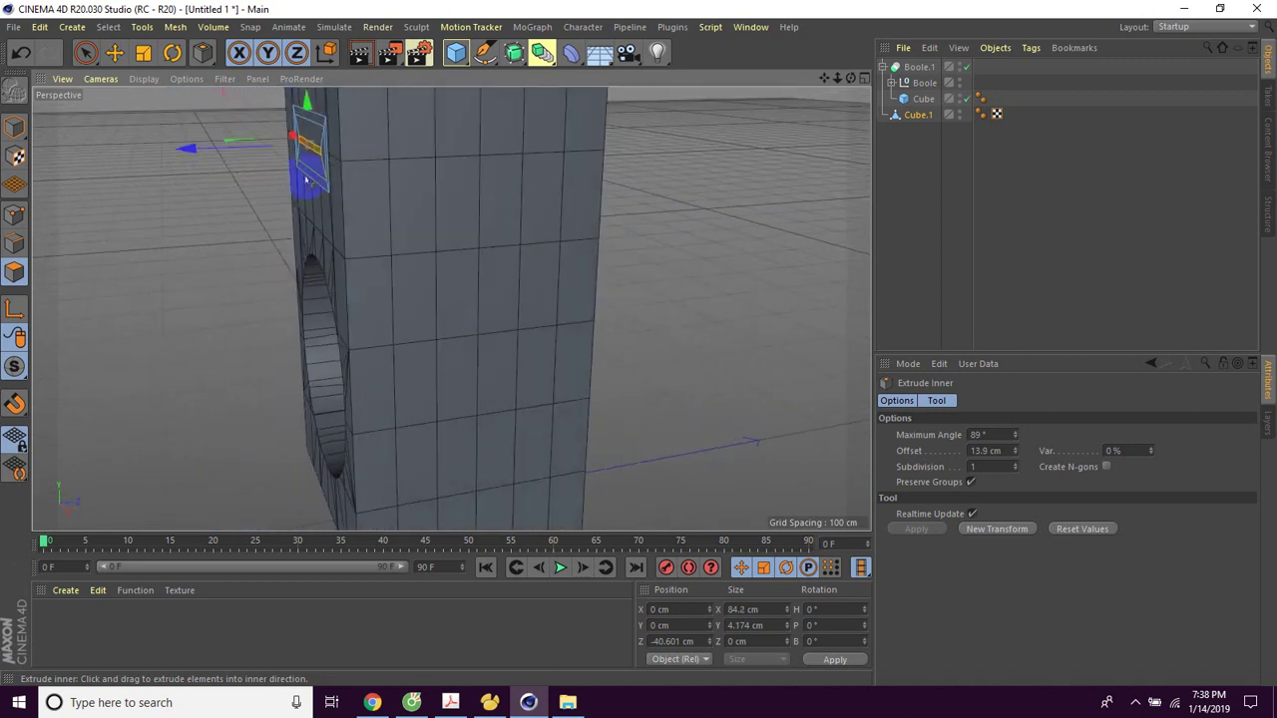
pyautogui.moveTo(171, 148); pyautogui.dragTo(220, 146)
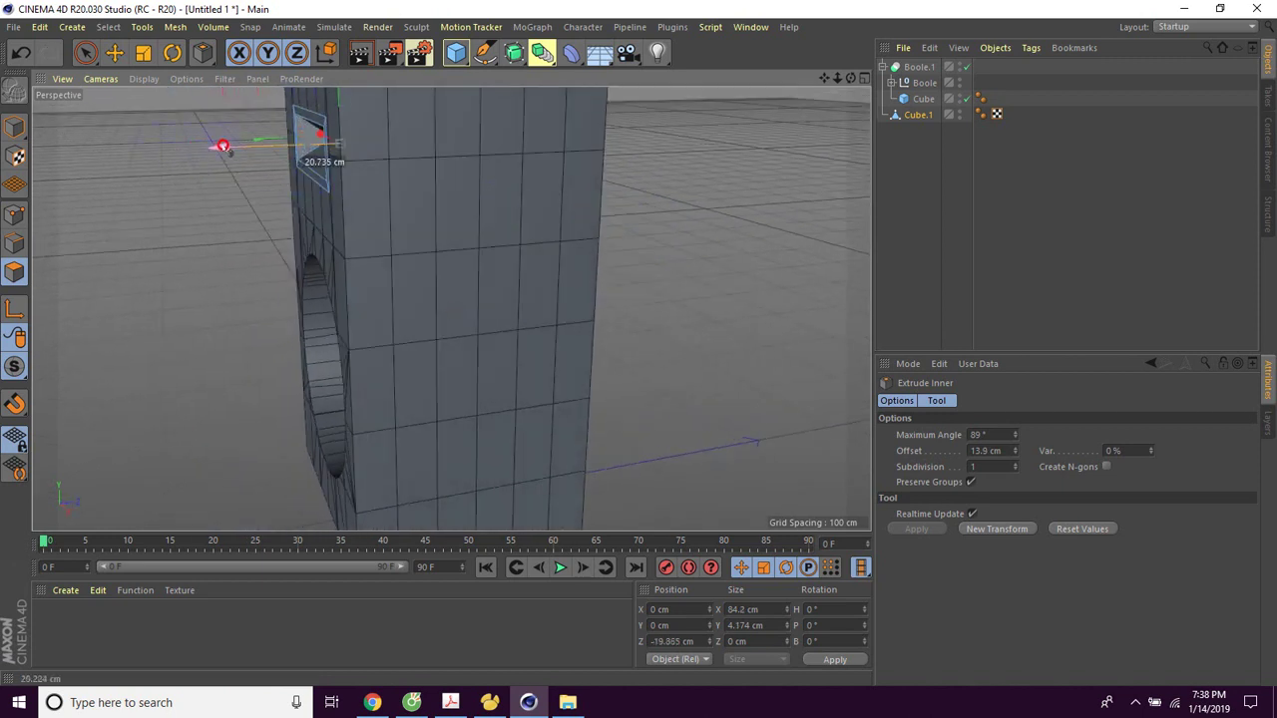
pyautogui.moveTo(269, 144)
pyautogui.mouseDown()
pyautogui.moveTo(189, 185)
pyautogui.moveTo(450, 308)
pyautogui.mouseUp()
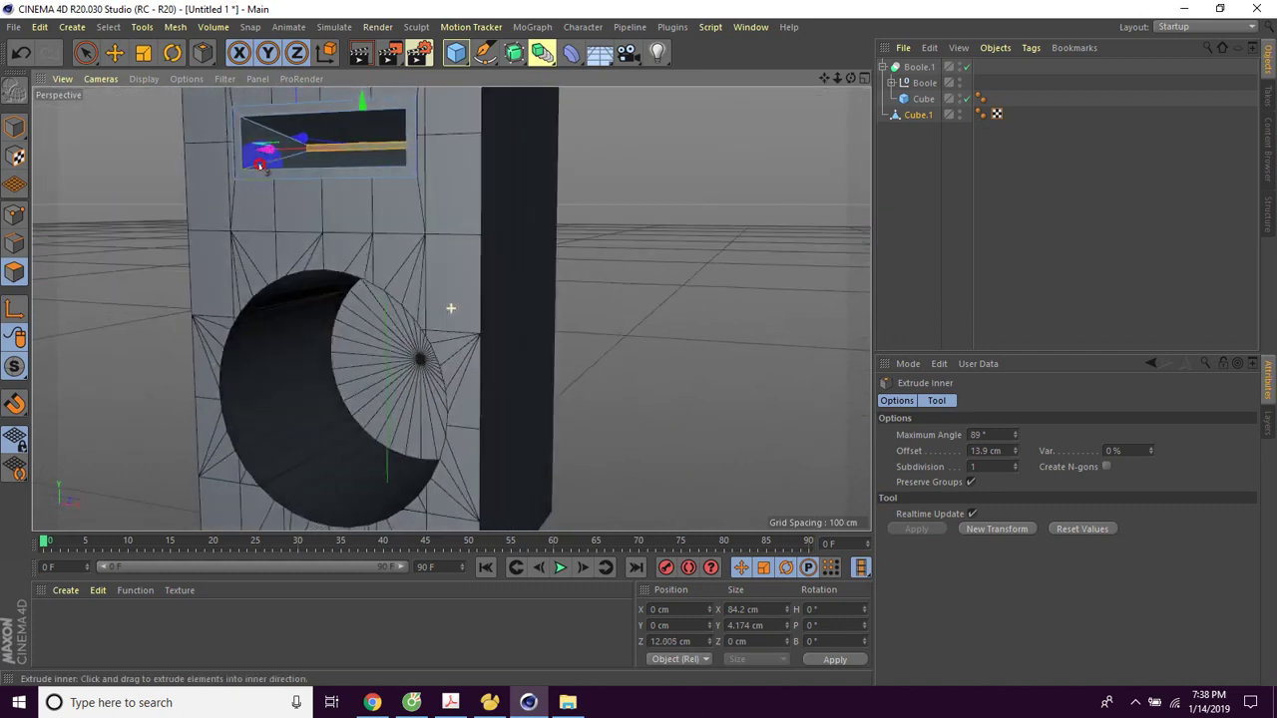
# Orbit to inspect the stepped slot, then return to Model mode.
pyautogui.moveTo(301, 157)
pyautogui.keyDown('alt'); pyautogui.mouseDown()
pyautogui.moveTo(272, 181)
pyautogui.moveTo(296, 182)
pyautogui.mouseUp(); pyautogui.keyUp('alt')
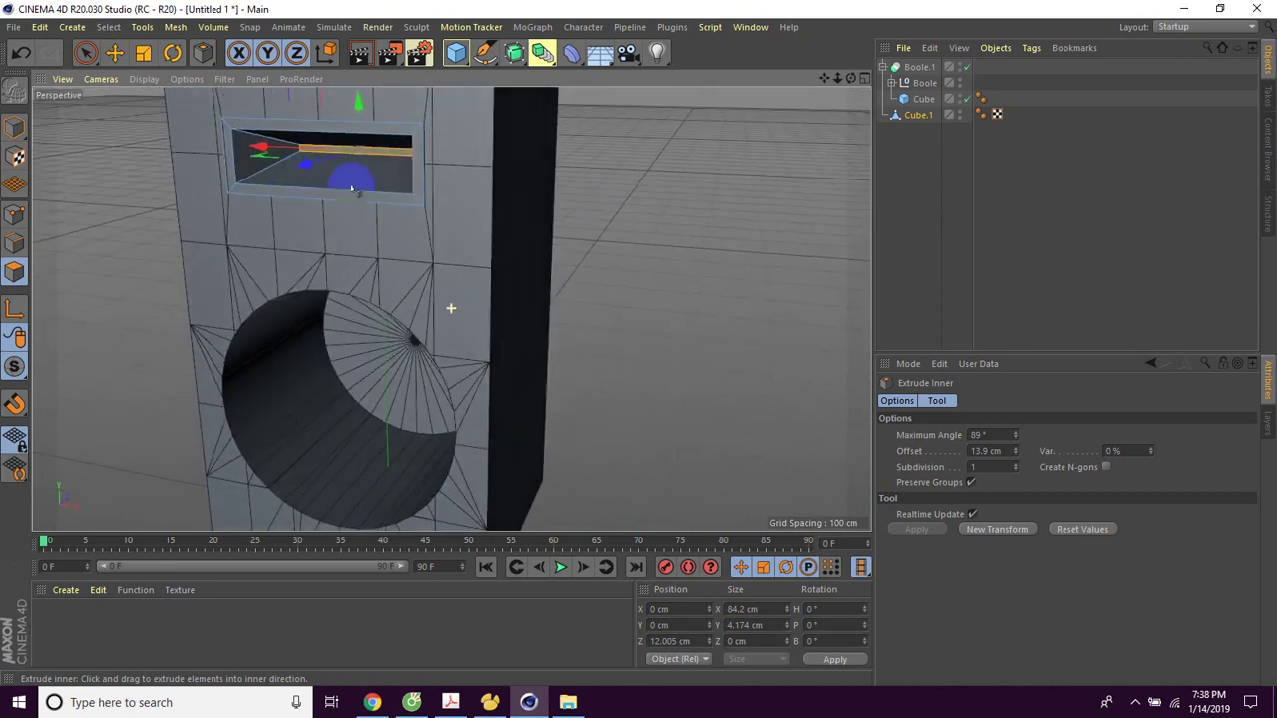
pyautogui.keyDown('alt'); pyautogui.moveTo(450, 308); pyautogui.dragTo(654, 241); pyautogui.keyUp('alt')
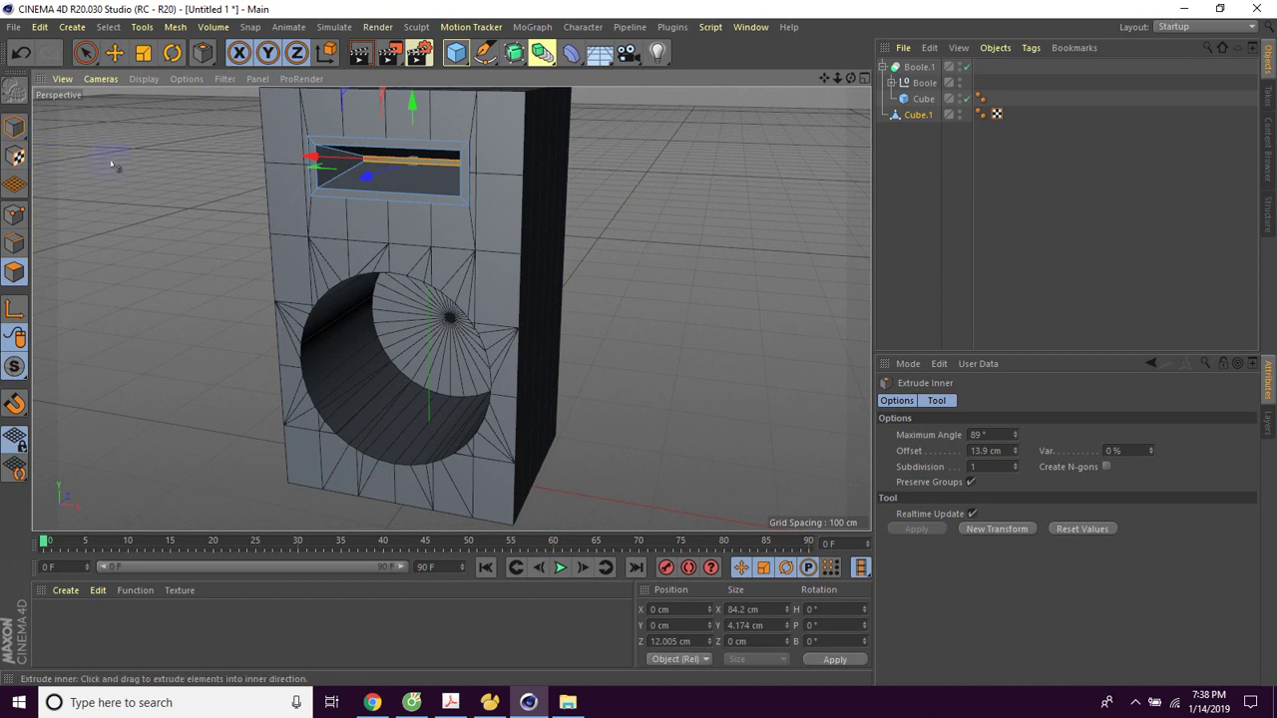
pyautogui.keyDown('alt'); pyautogui.moveTo(110, 176); pyautogui.dragTo(90, 153); pyautogui.keyUp('alt')
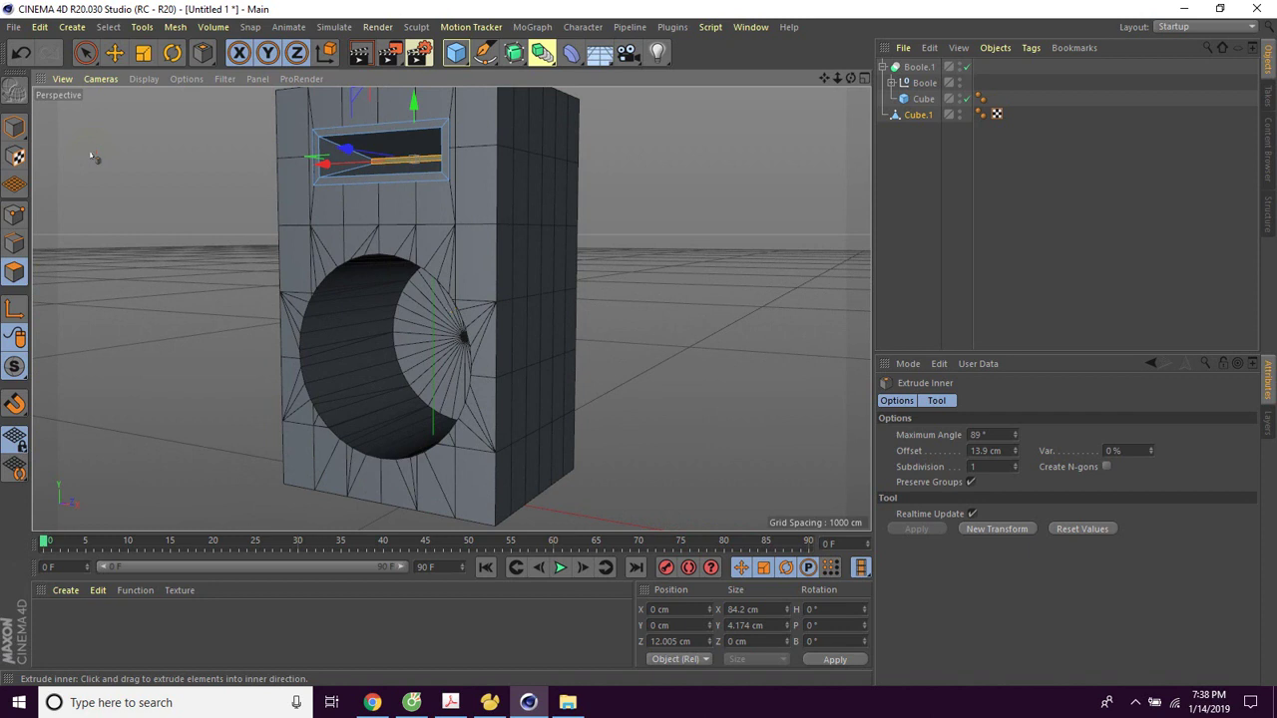
pyautogui.scroll(-2, 160, 160)
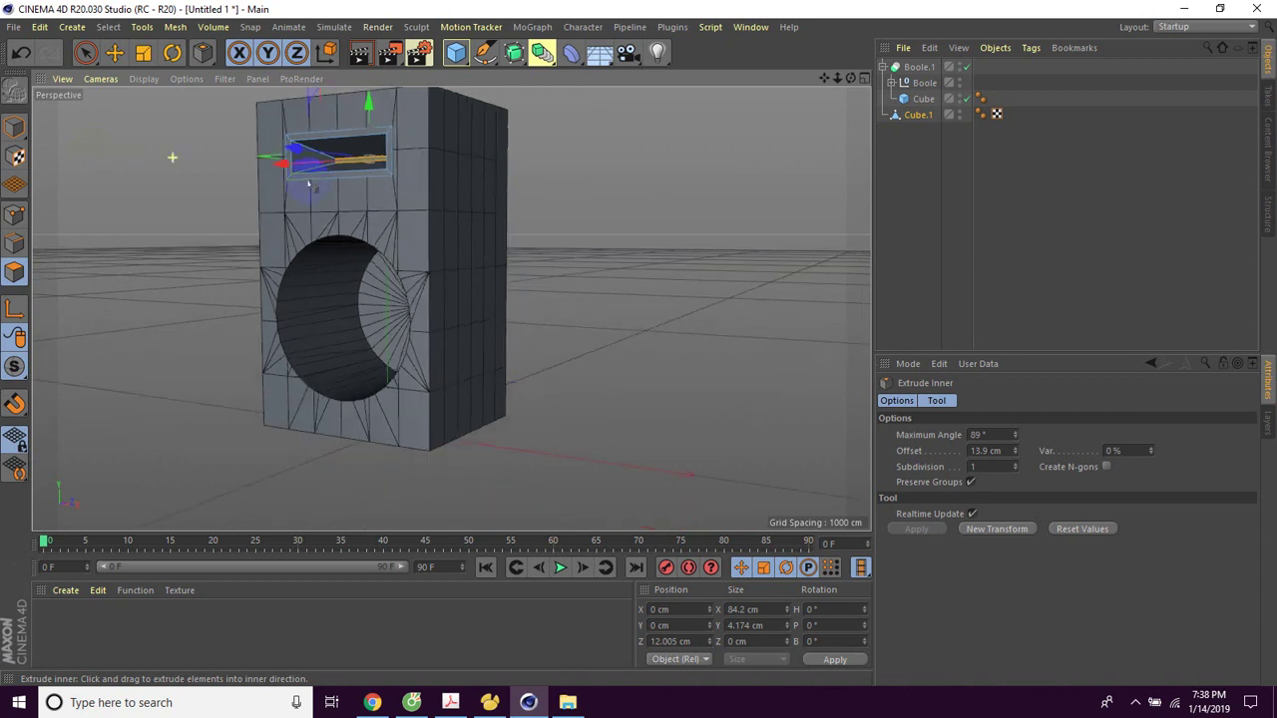
pyautogui.click(14, 129)
pyautogui.moveTo(664, 249)
pyautogui.keyDown('alt'); pyautogui.mouseDown()
pyautogui.moveTo(685, 251)
pyautogui.moveTo(477, 292)
pyautogui.mouseUp(); pyautogui.keyUp('alt')
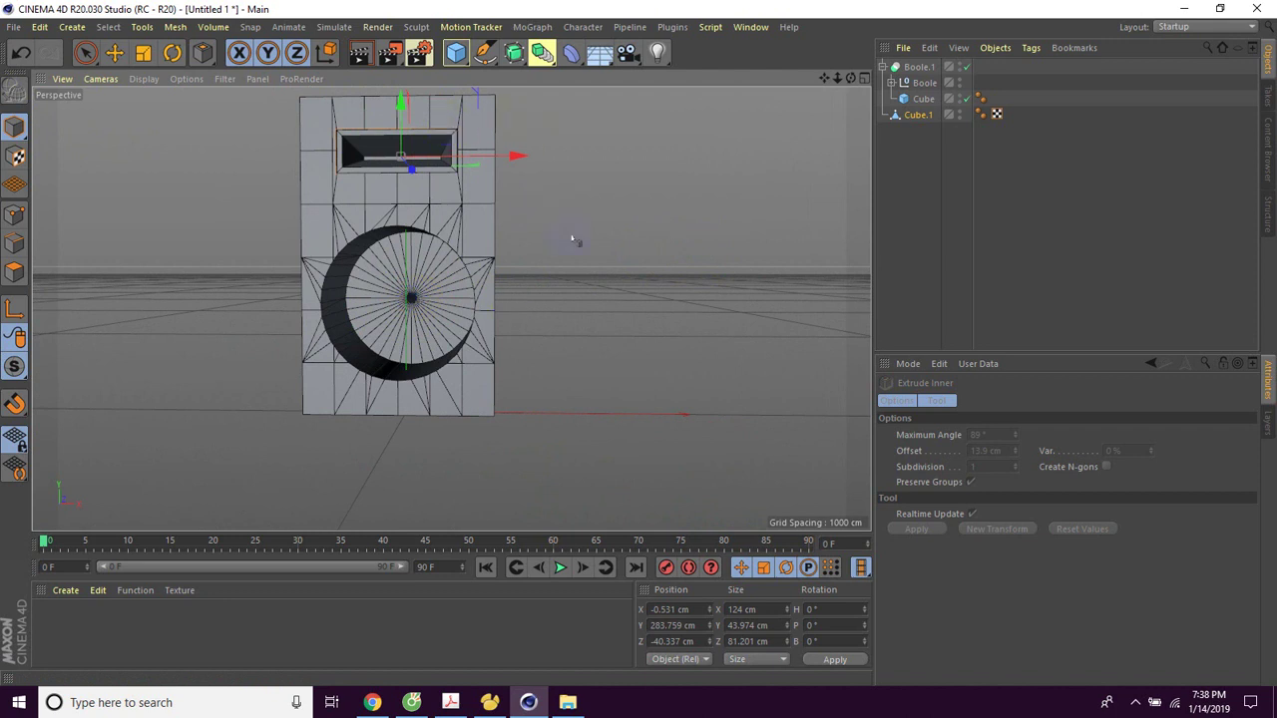
# Add and delete a trial Circle spline, then frame the speaker in the front view.
pyautogui.click(456, 58)
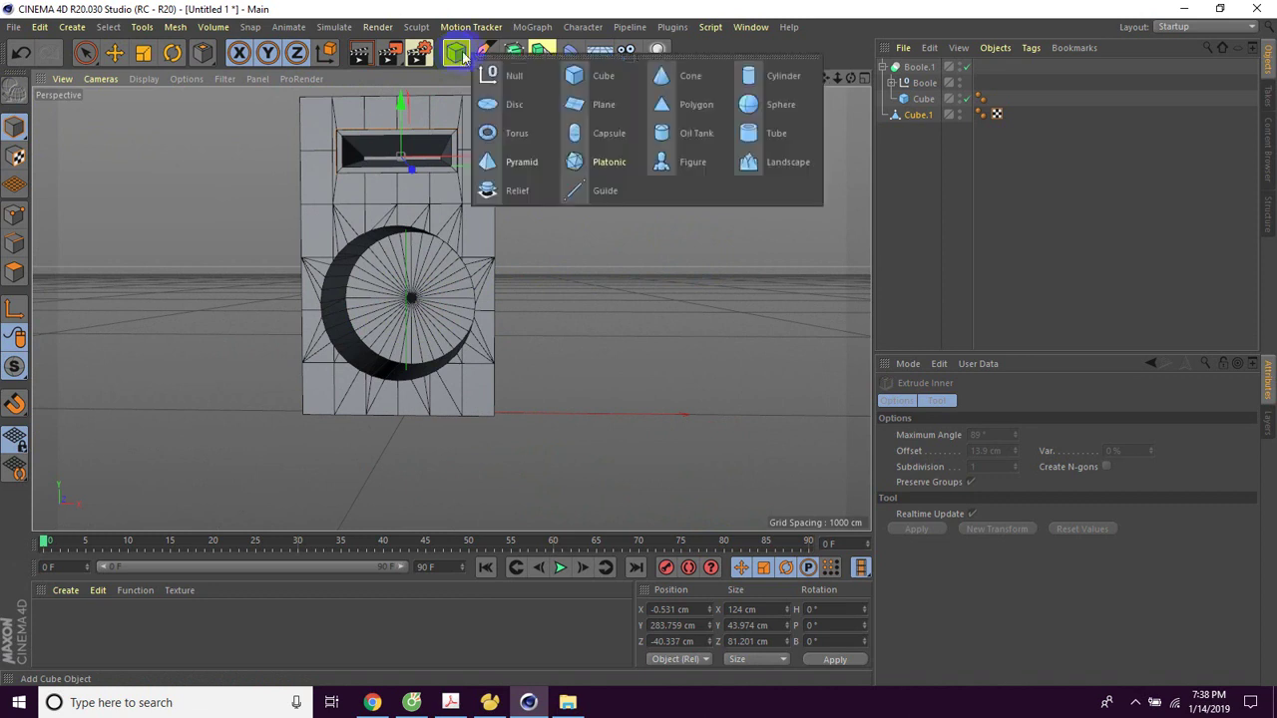
pyautogui.click(487, 57)
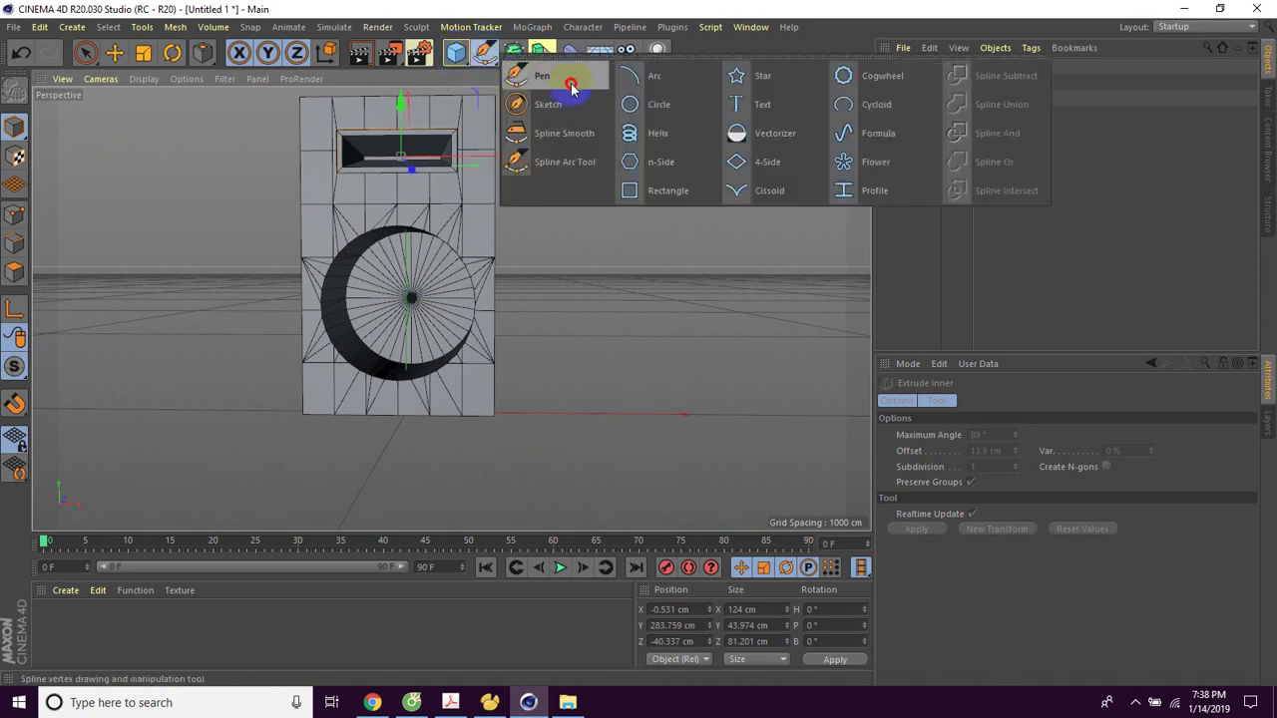
pyautogui.click(636, 106)
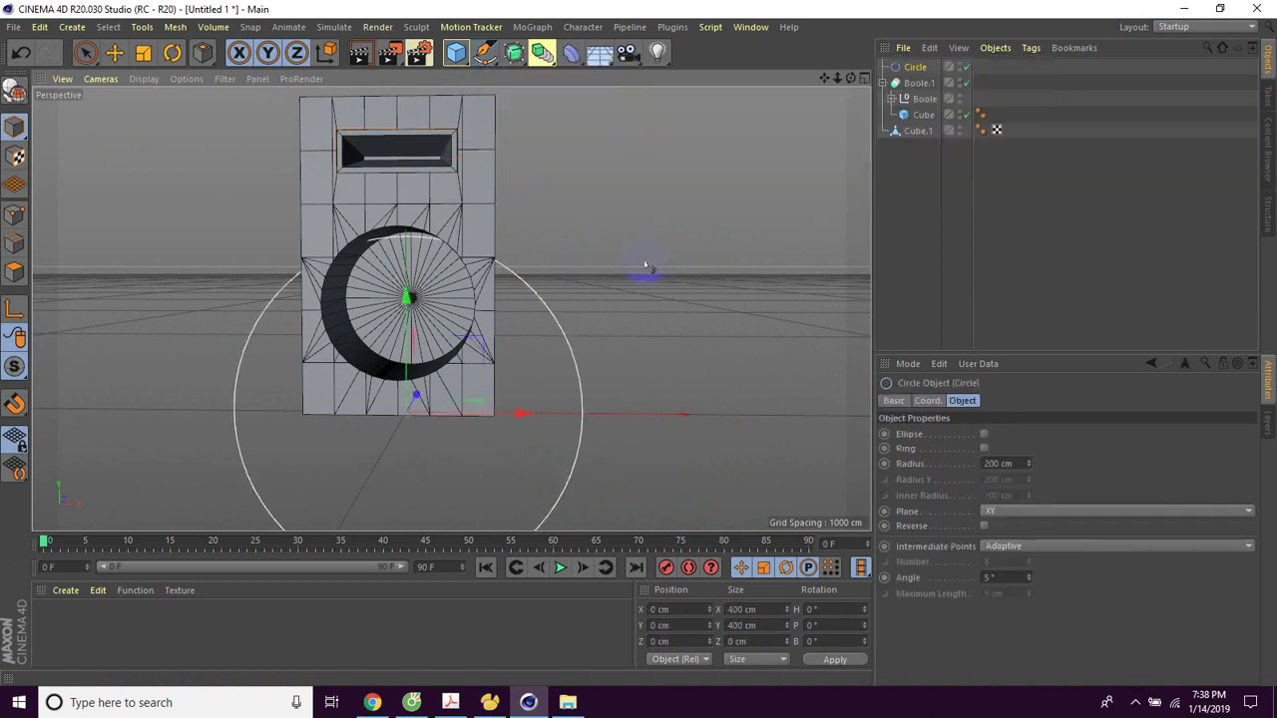
pyautogui.press('Delete')
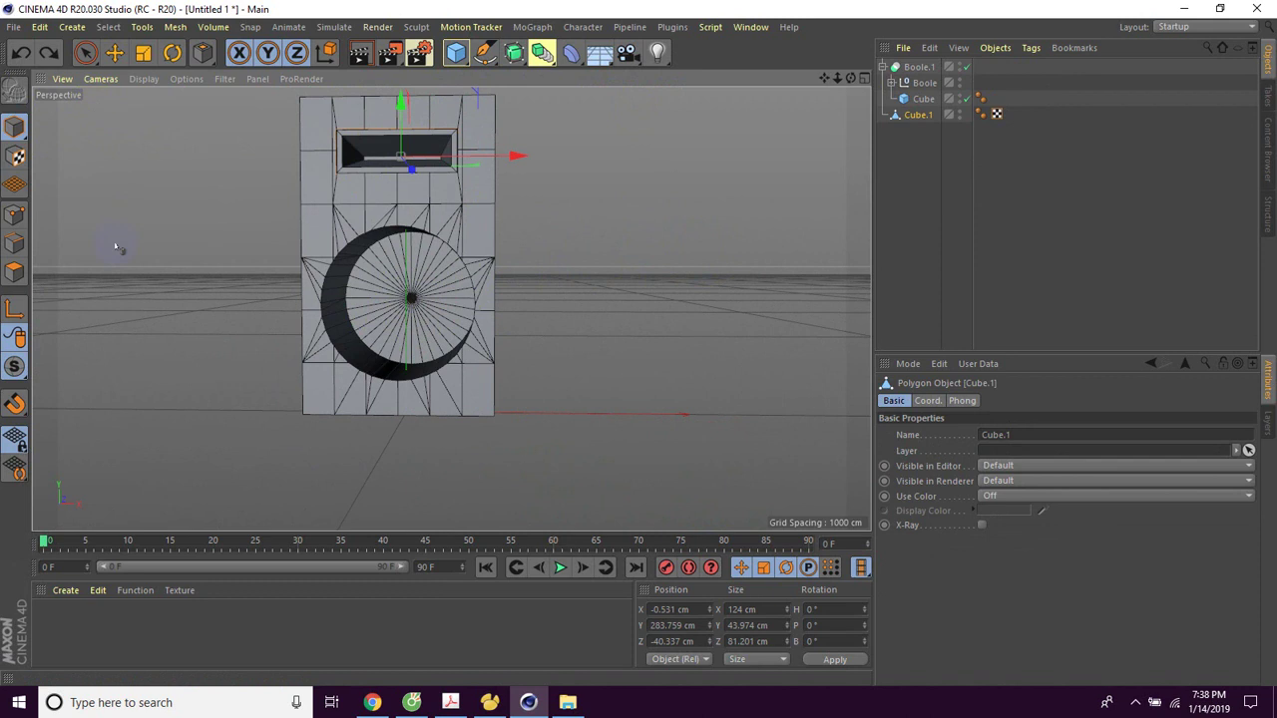
pyautogui.press('F3')
pyautogui.press('F4')
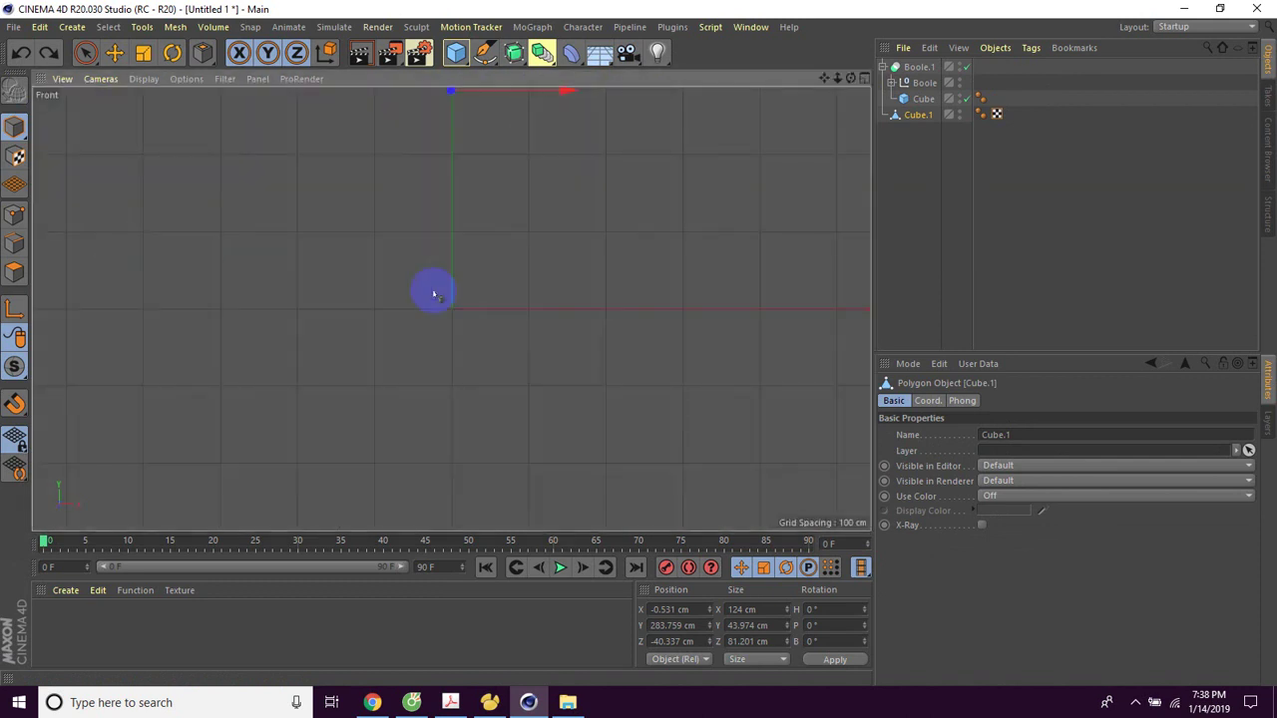
pyautogui.keyDown('alt'); pyautogui.moveTo(642, 205); pyautogui.dragTo(626, 347, button='middle'); pyautogui.keyUp('alt')
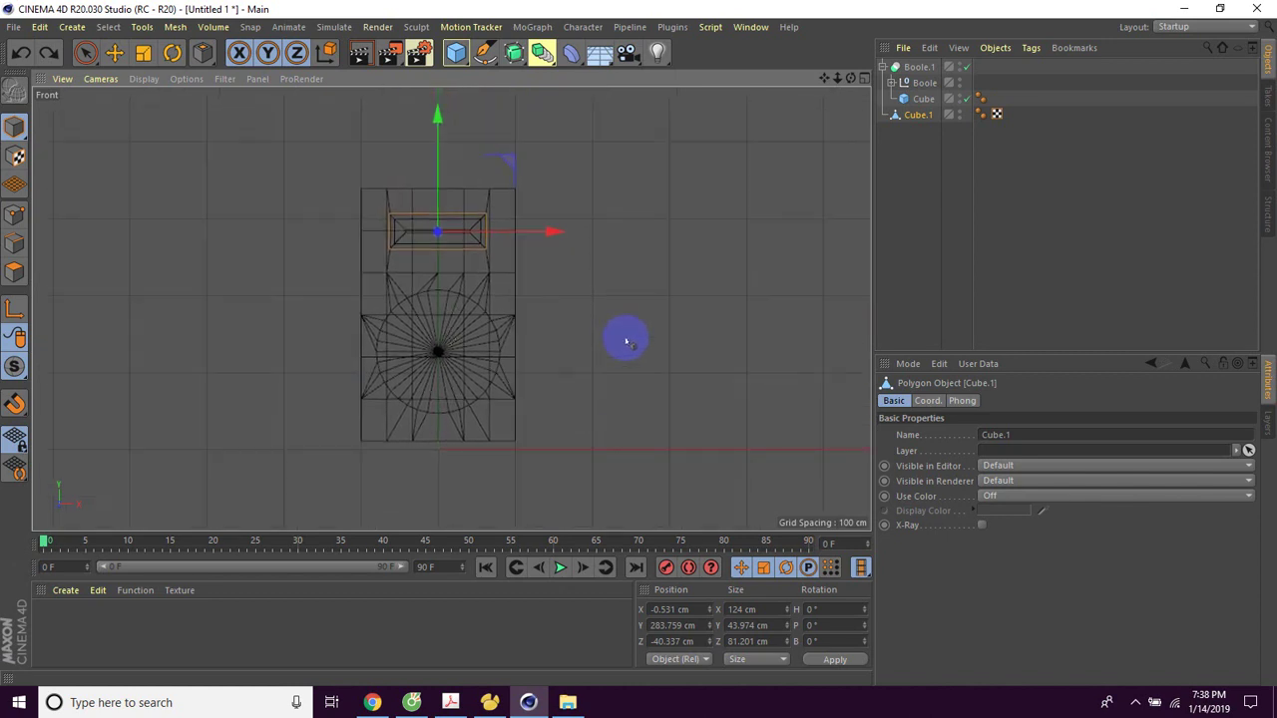
pyautogui.scroll(1, 625, 342)
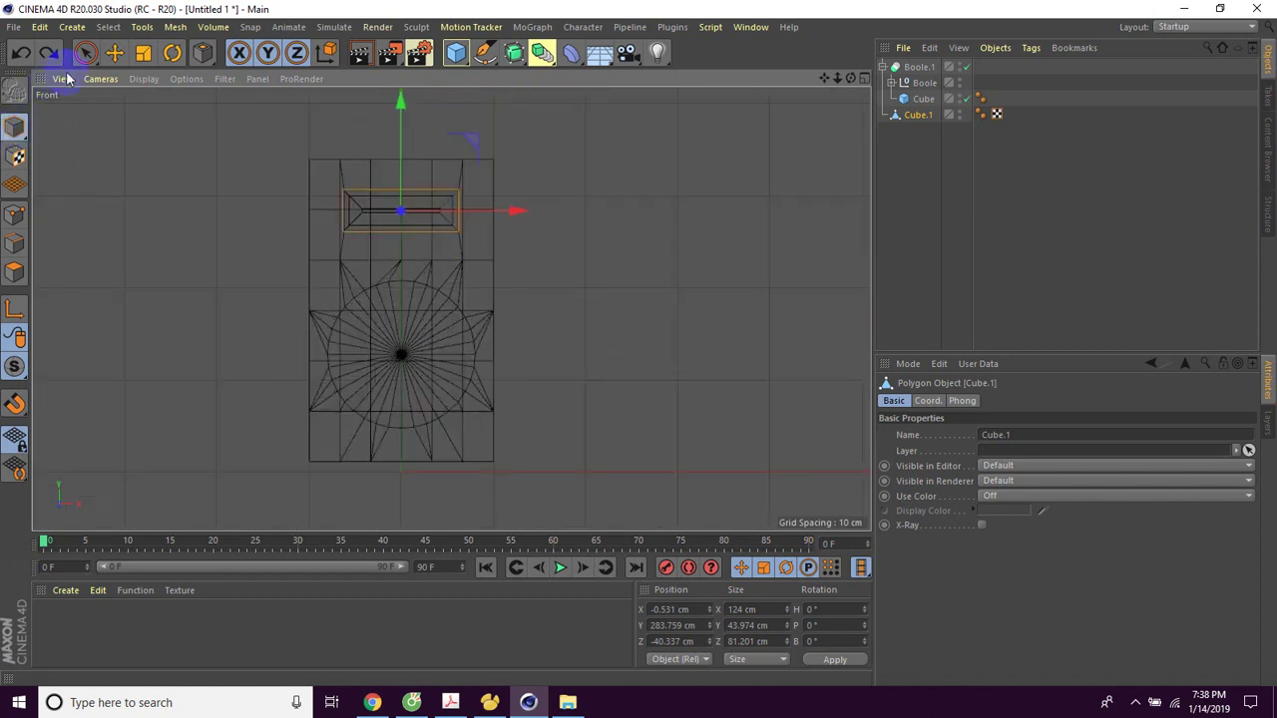
# Add a 200 cm Circle spline and raise it to Y 127.304 cm at the speaker hole.
pyautogui.moveTo(86, 53); pyautogui.dragTo(166, 84)
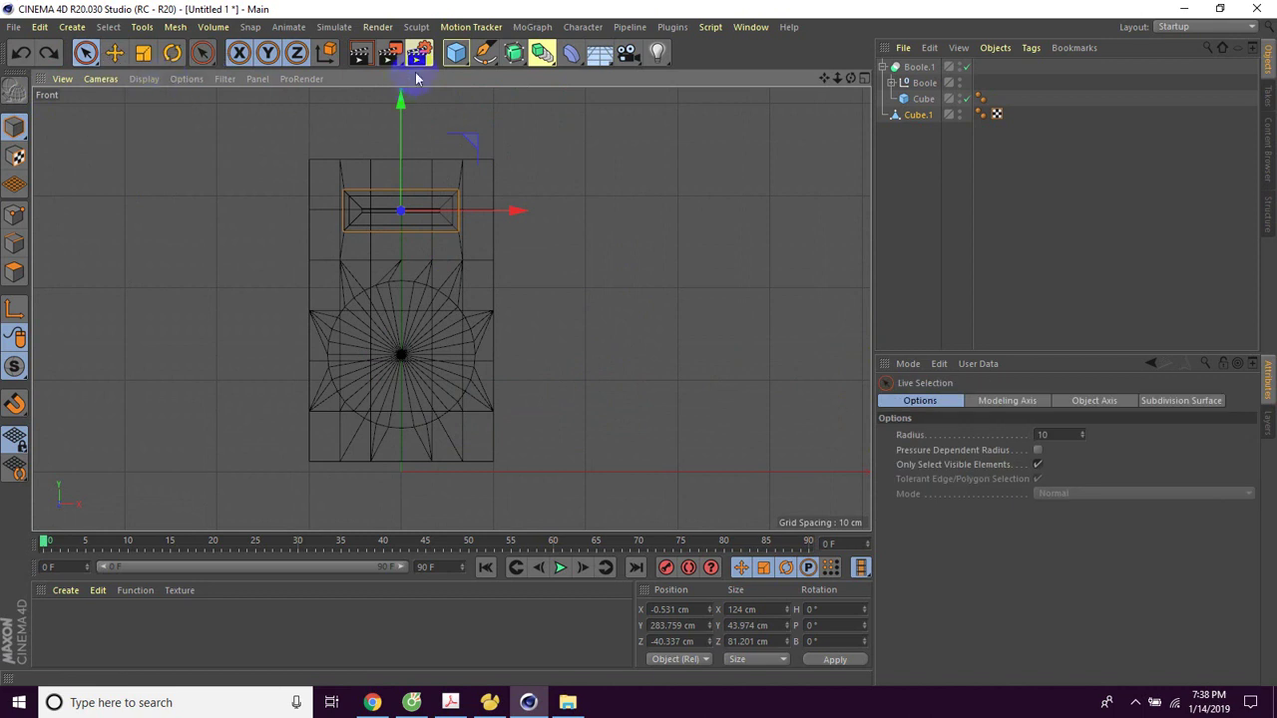
pyautogui.moveTo(485, 53)
pyautogui.mouseDown()
pyautogui.moveTo(567, 117)
pyautogui.moveTo(632, 104)
pyautogui.mouseUp()
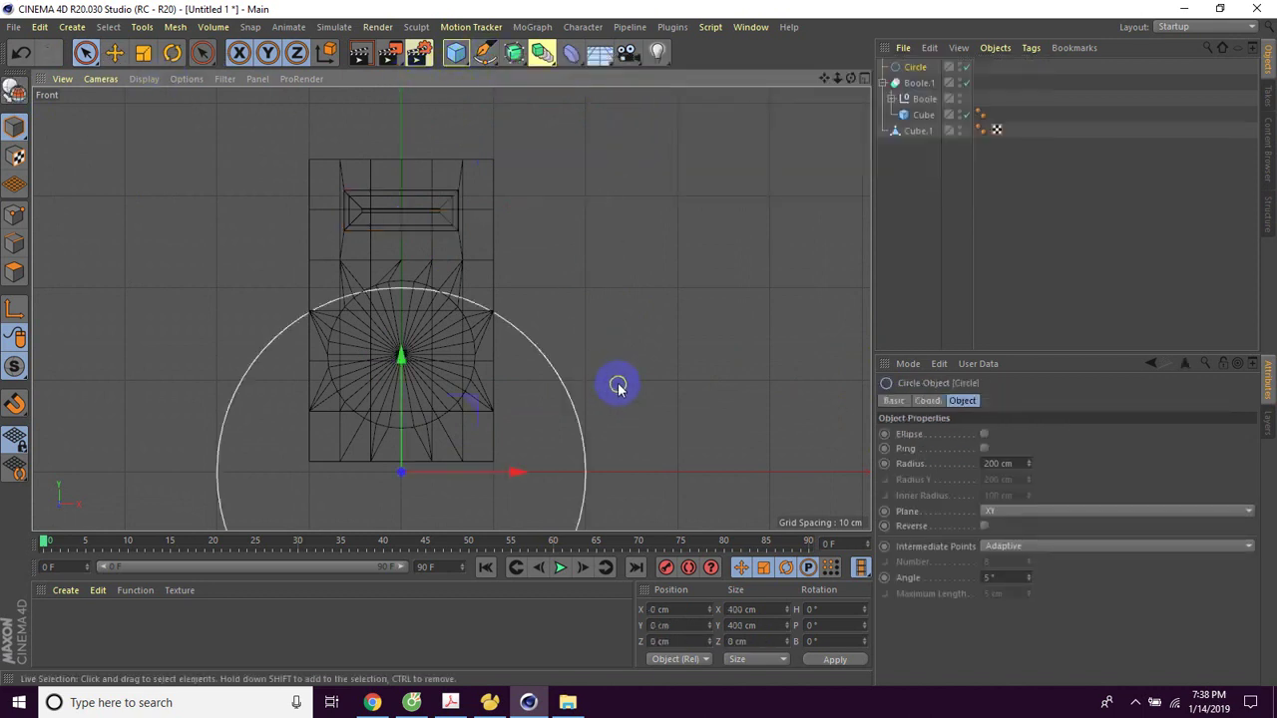
pyautogui.keyDown('alt'); pyautogui.moveTo(617, 387); pyautogui.dragTo(622, 269, button='middle'); pyautogui.keyUp('alt')
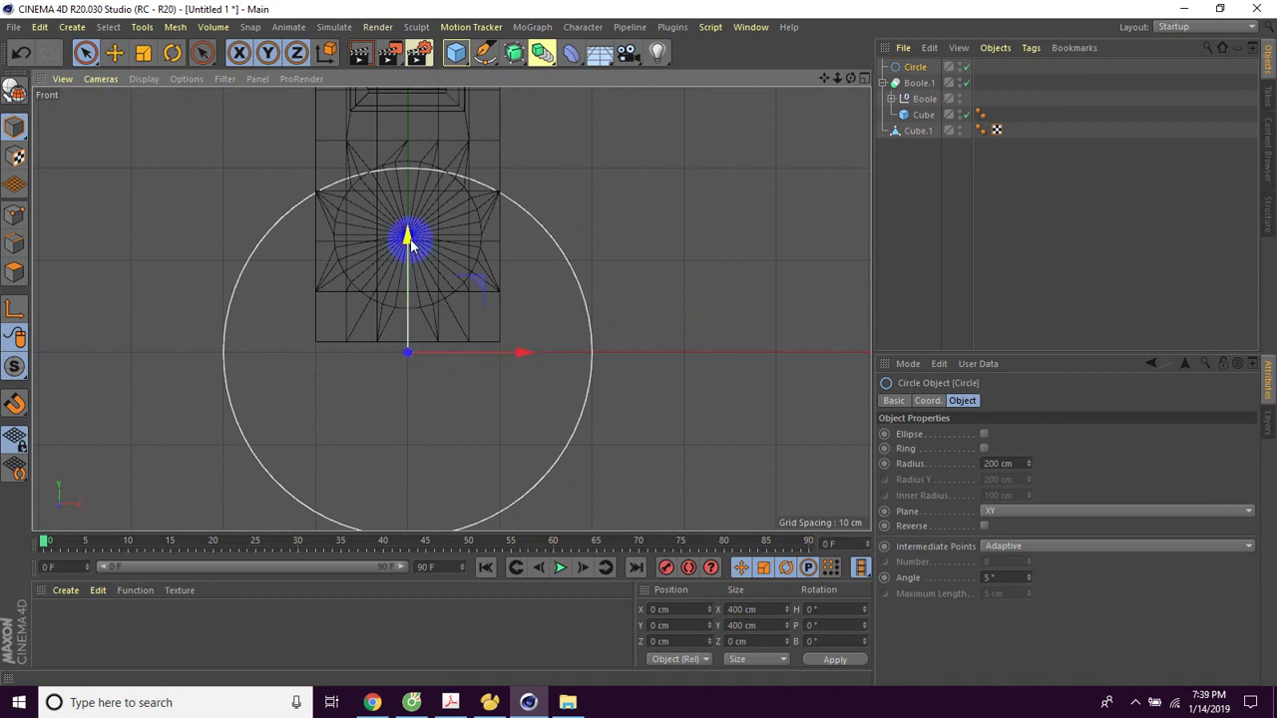
pyautogui.moveTo(407, 239); pyautogui.dragTo(409, 123)
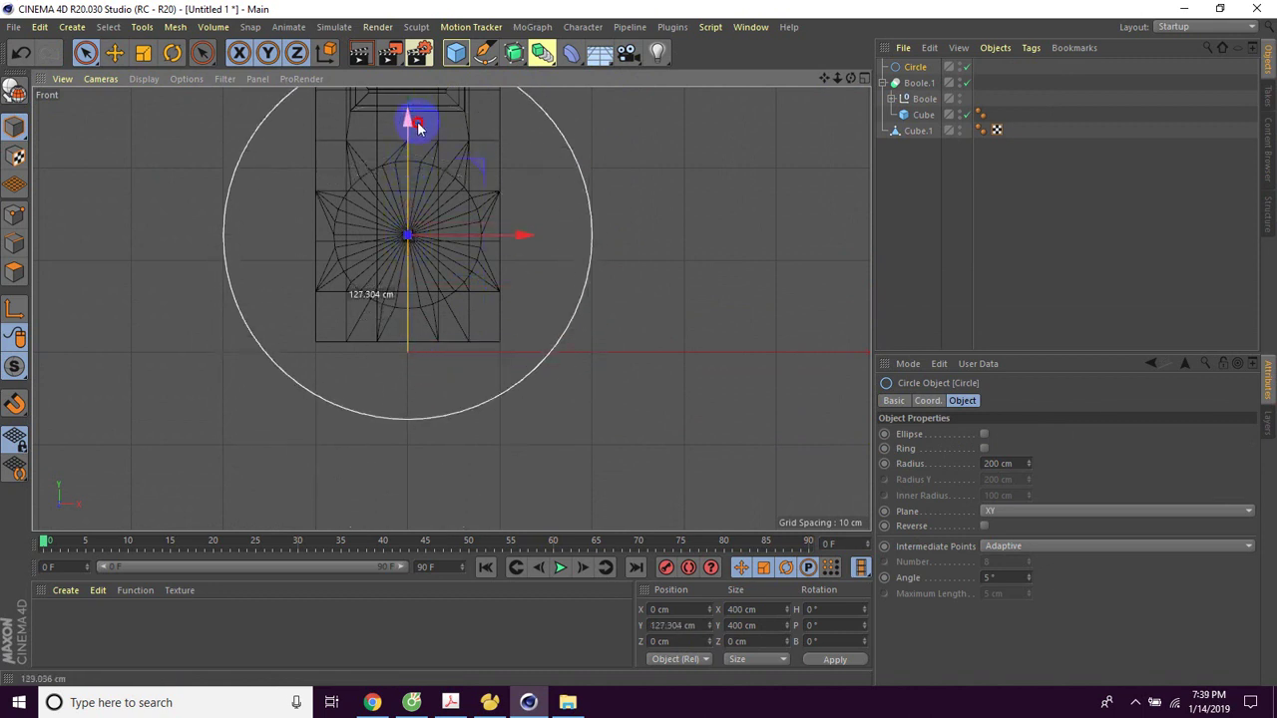
# Scale the circle down to 166.8 cm across to fit the round opening.
pyautogui.click(143, 53)
pyautogui.moveTo(755, 301); pyautogui.dragTo(417, 411)
pyautogui.scroll(3, 496, 399)
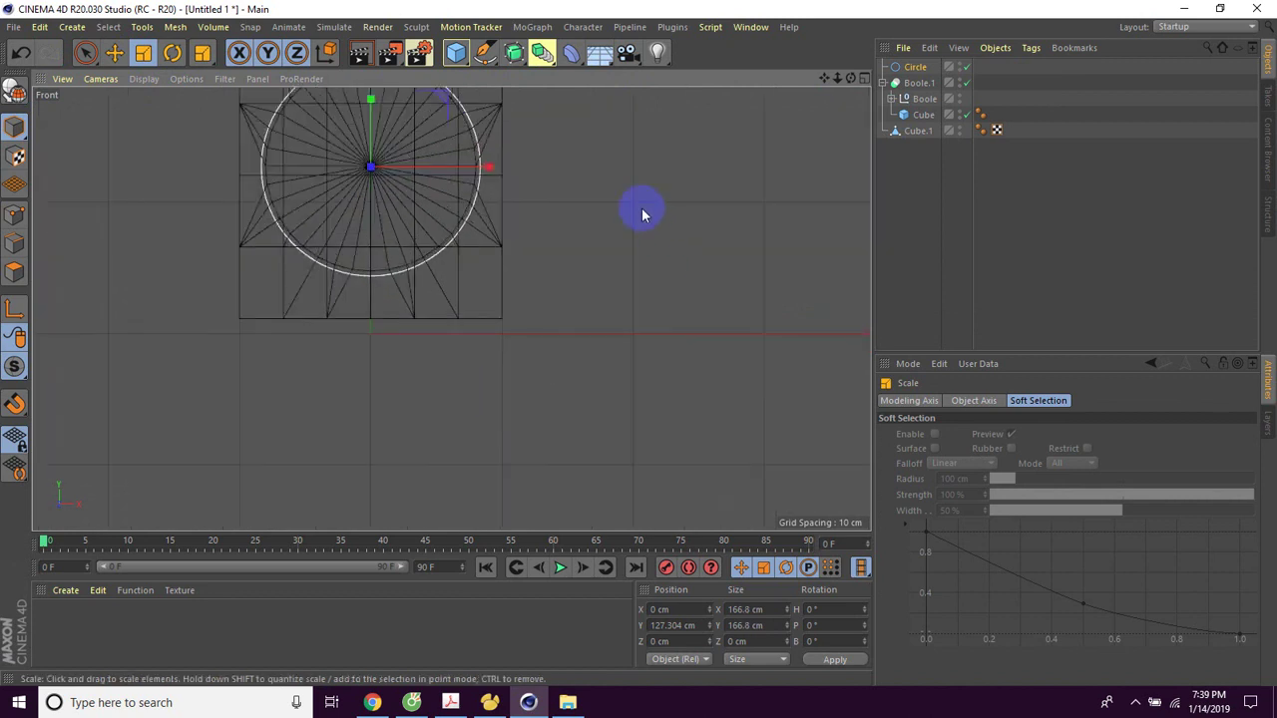
pyautogui.moveTo(642, 208); pyautogui.dragTo(686, 352, button='middle')
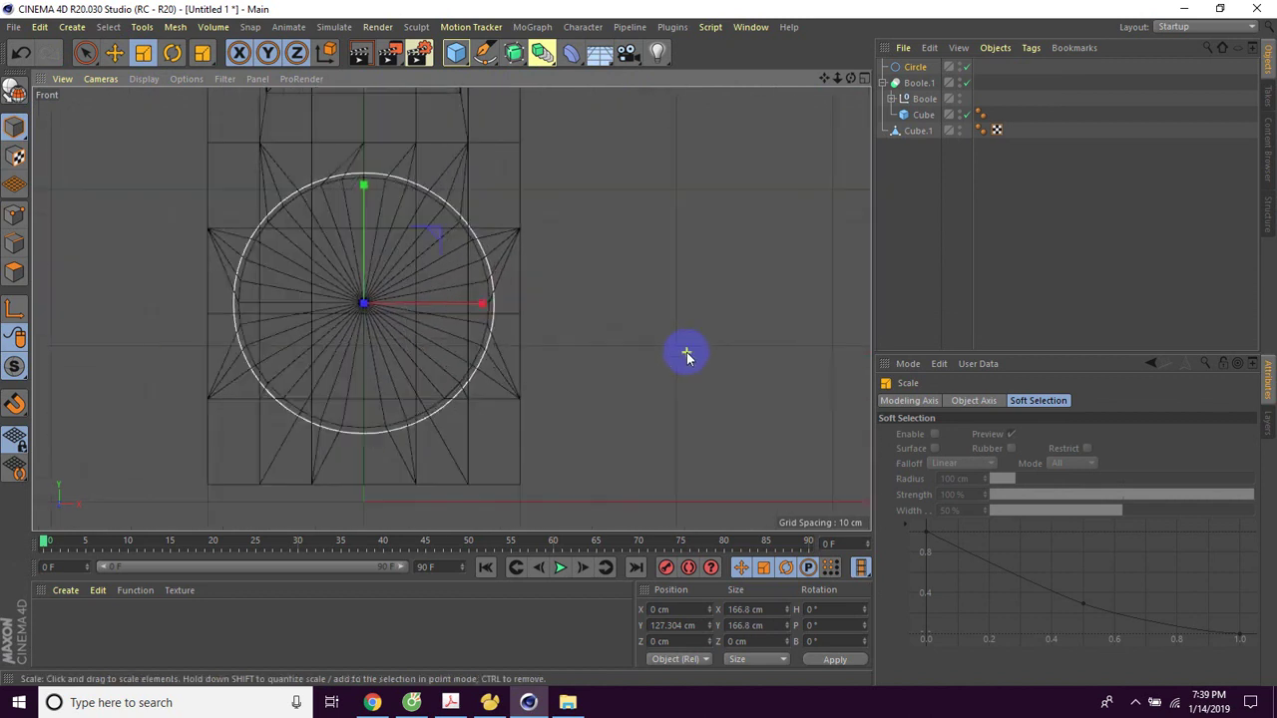
# Ctrl-drag the circle in the Object Manager to make copies Circle.1 to Circle.3.
pyautogui.click(920, 69)
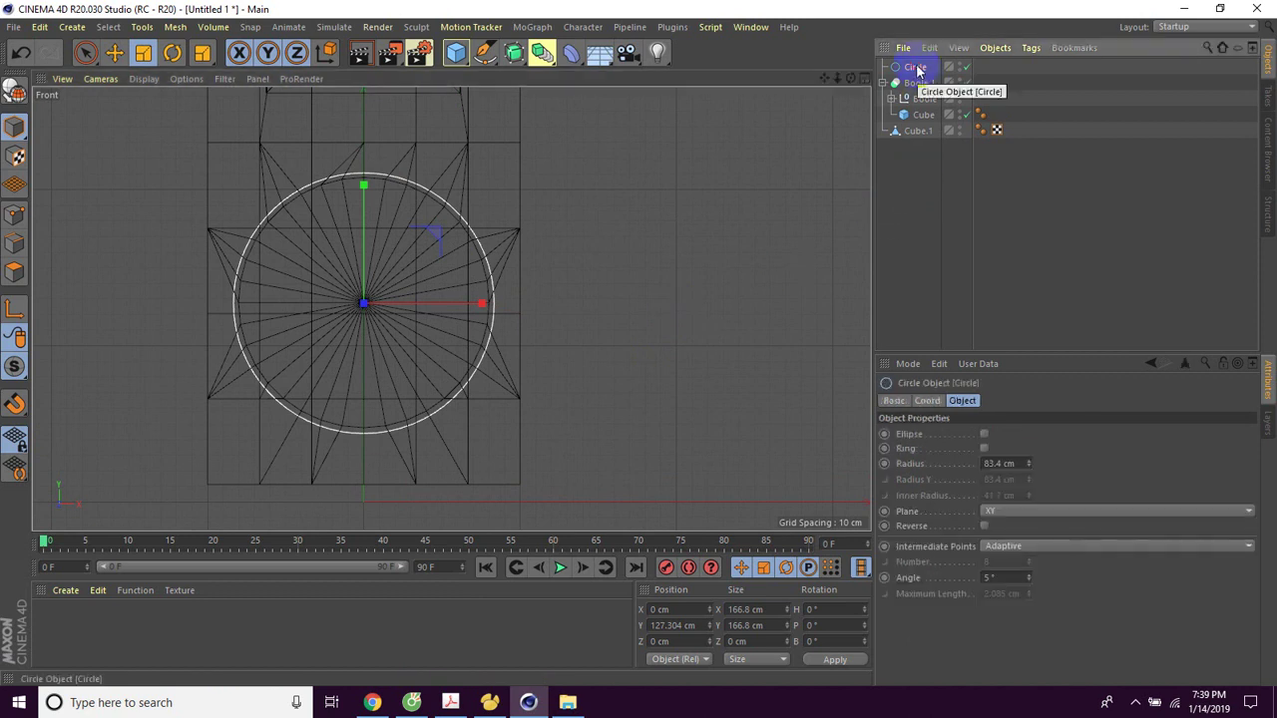
pyautogui.click(918, 69)
pyautogui.moveTo(891, 77)
pyautogui.keyDown('ctrl'); pyautogui.mouseDown()
pyautogui.moveTo(883, 93)
pyautogui.moveTo(910, 103)
pyautogui.moveTo(886, 109)
pyautogui.mouseUp(); pyautogui.keyUp('ctrl')
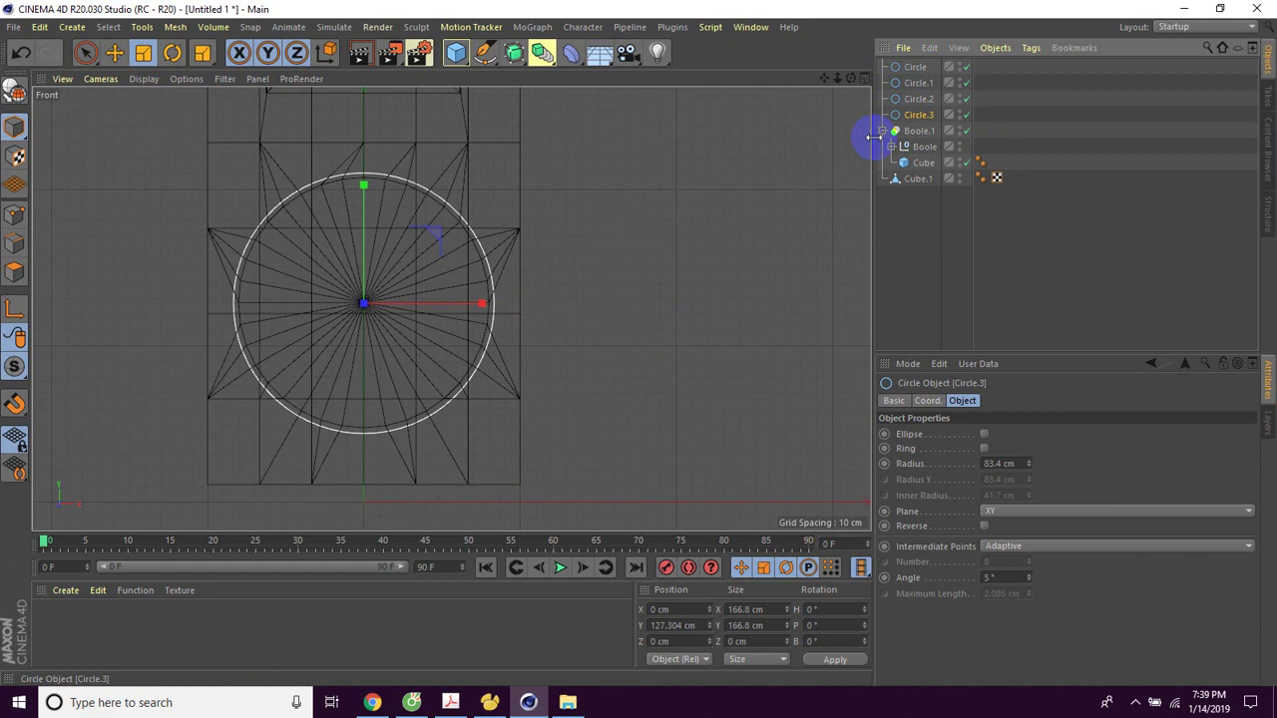
# Scale Circle.1 to about 150 cm, Circle.2 to about 72 cm, and Circle.3 to about 57 cm.
pyautogui.click(916, 86)
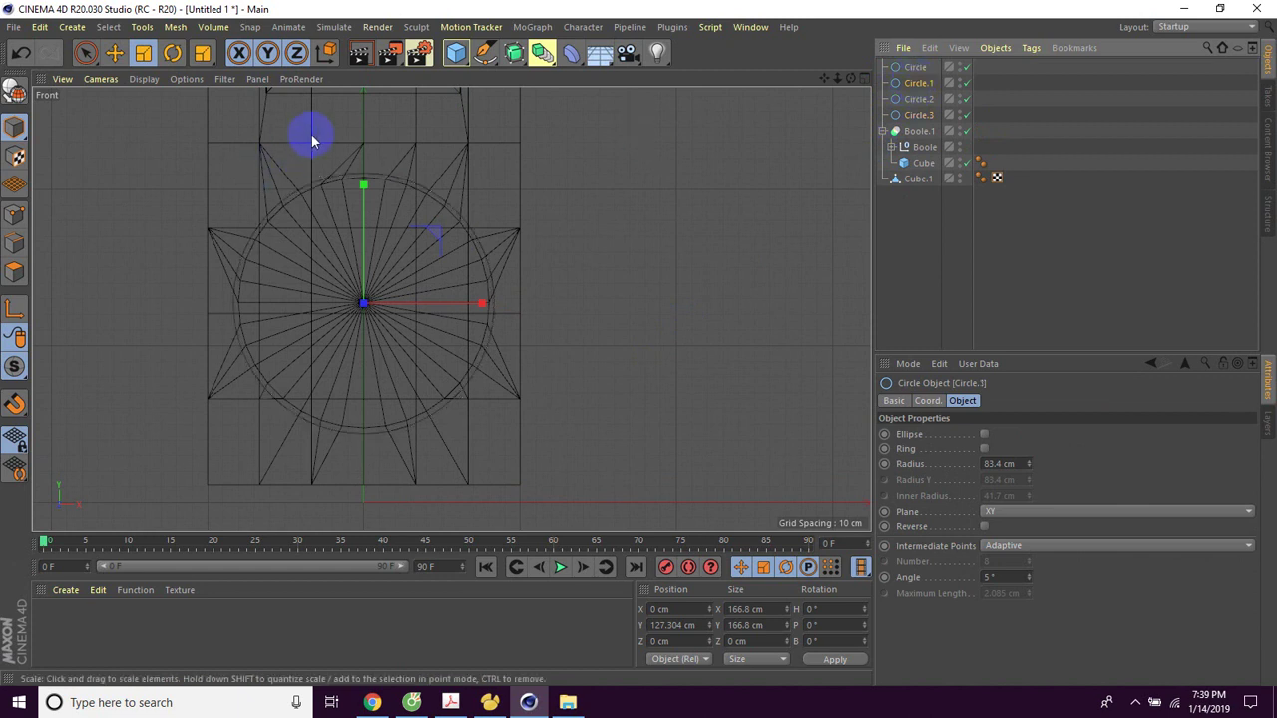
pyautogui.click(143, 53)
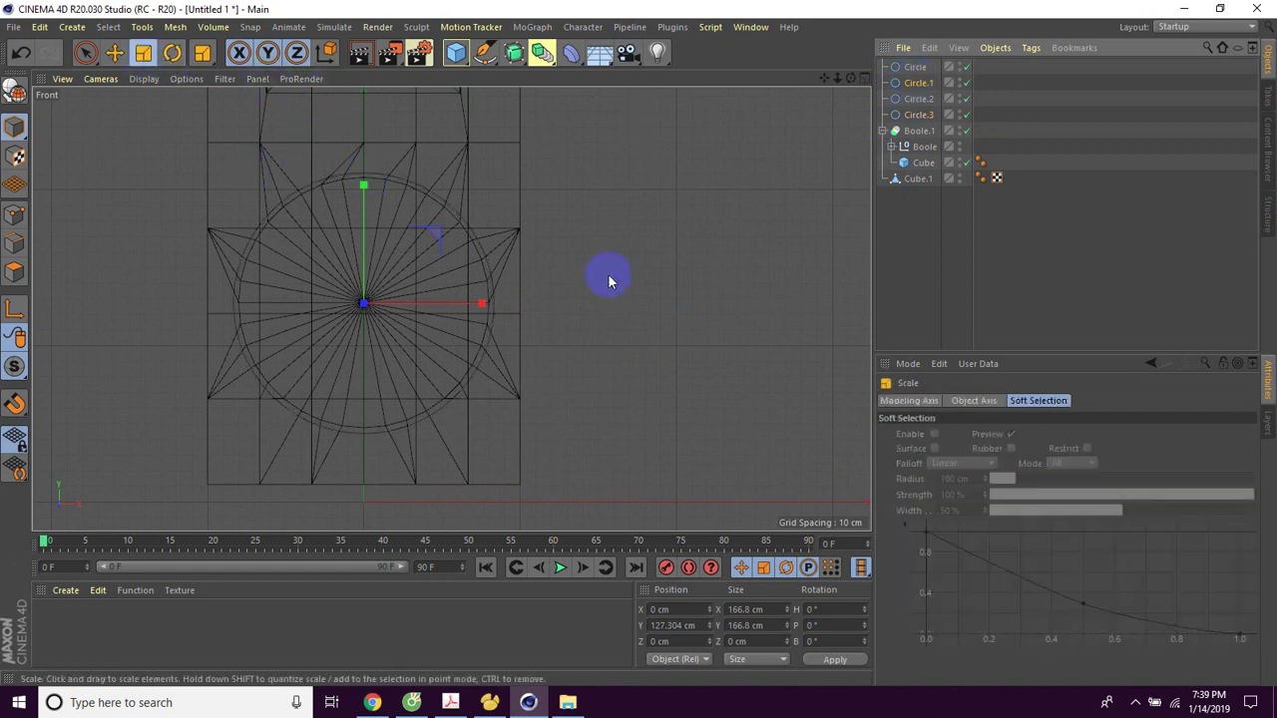
pyautogui.moveTo(693, 262); pyautogui.dragTo(662, 289)
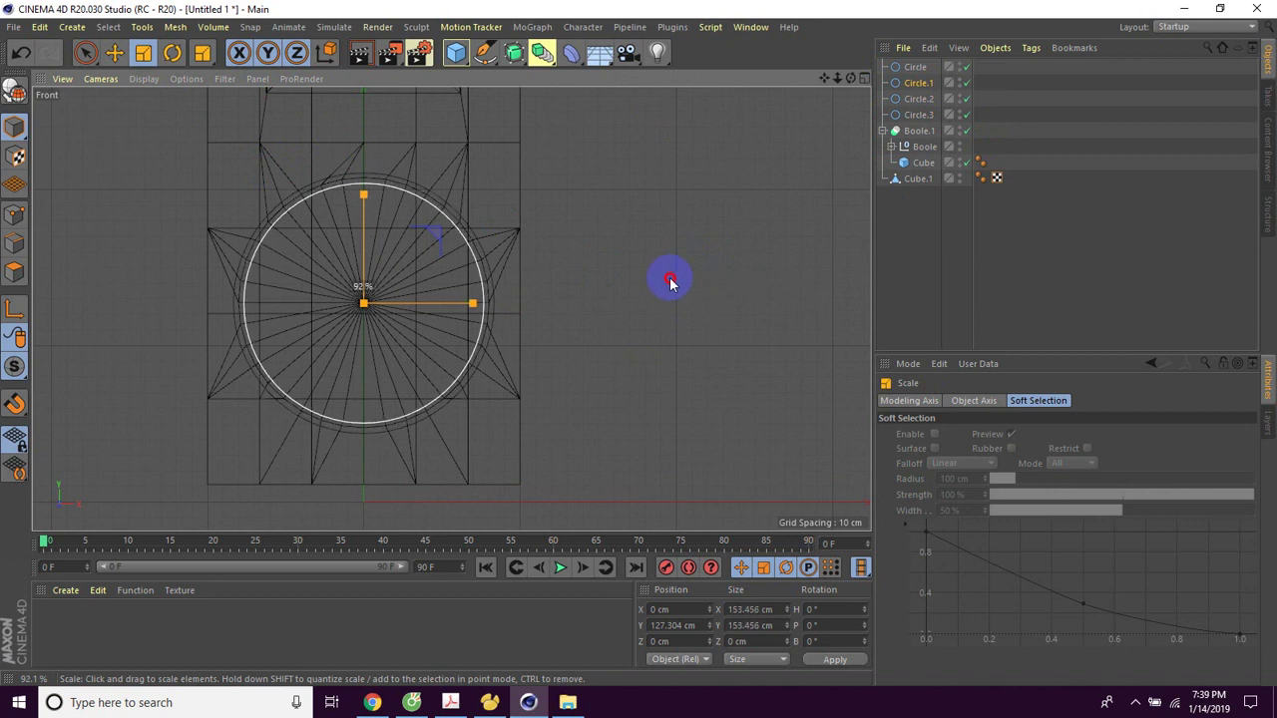
pyautogui.moveTo(662, 288); pyautogui.dragTo(663, 289)
pyautogui.click(926, 99)
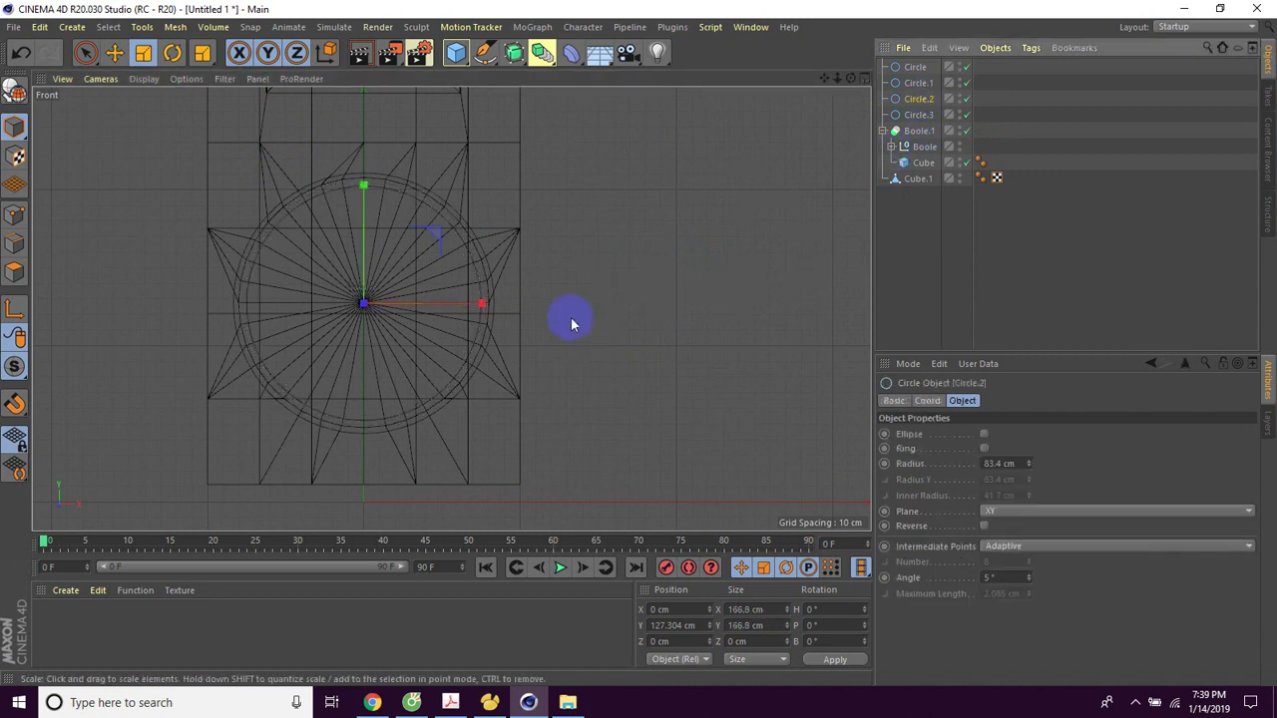
pyautogui.click(148, 58)
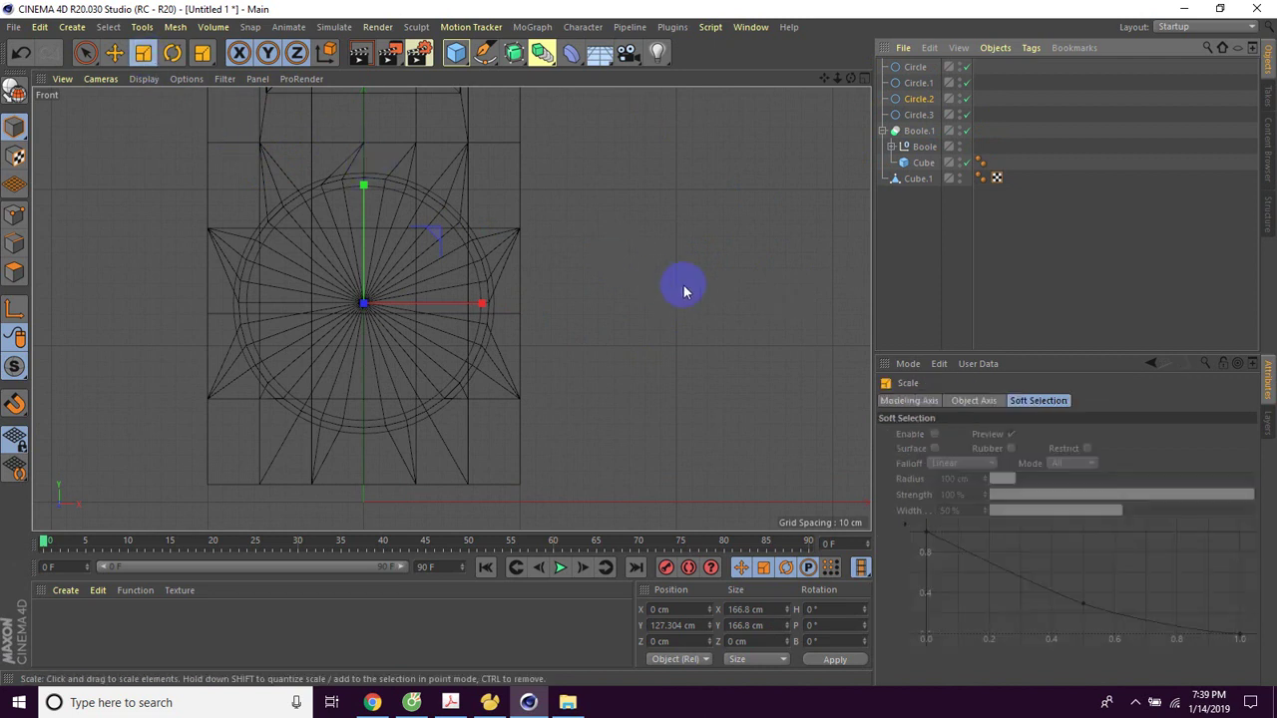
pyautogui.moveTo(693, 282); pyautogui.dragTo(419, 441)
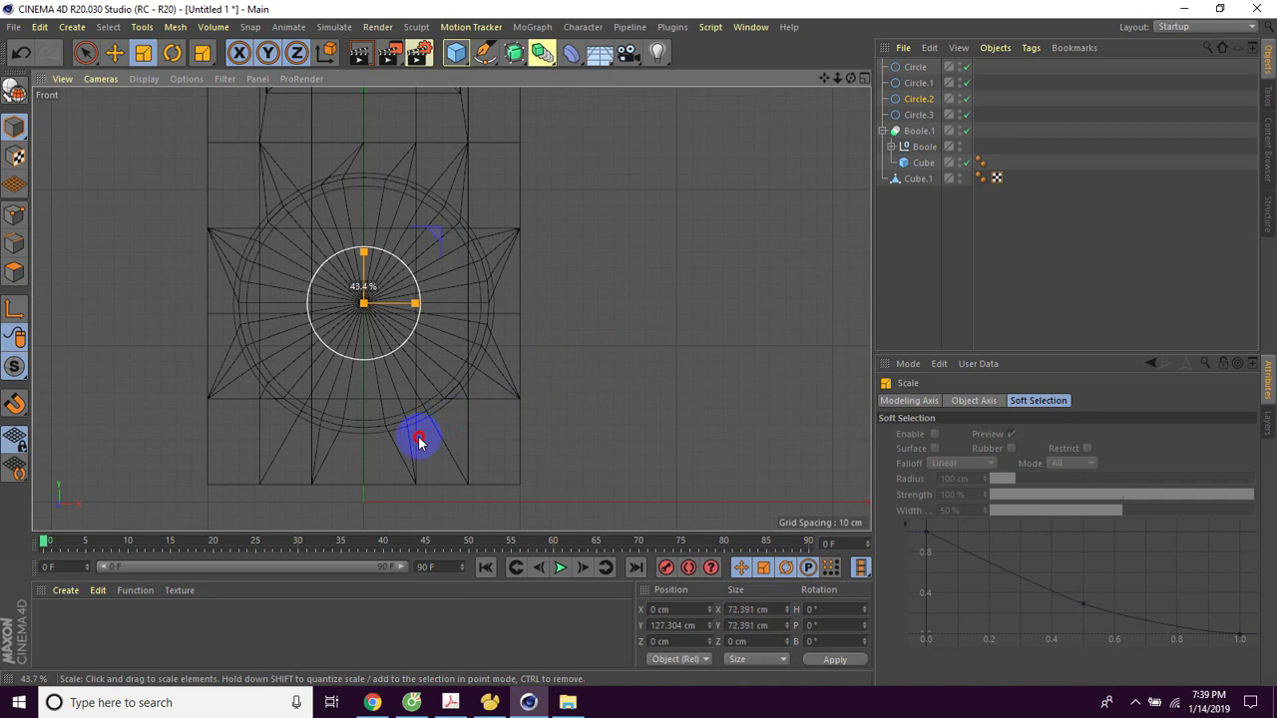
pyautogui.click(918, 115)
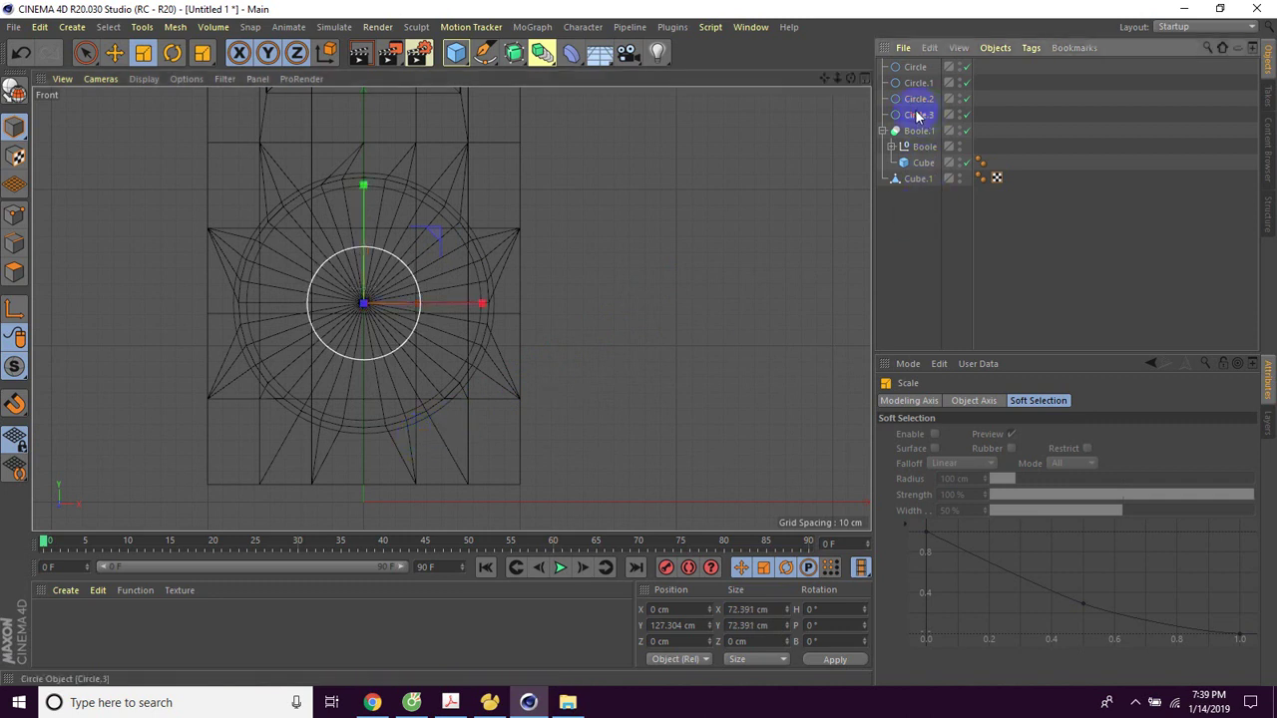
pyautogui.click(142, 53)
pyautogui.moveTo(679, 294)
pyautogui.mouseDown()
pyautogui.moveTo(496, 414)
pyautogui.moveTo(374, 448)
pyautogui.mouseUp()
pyautogui.moveTo(599, 369)
pyautogui.keyDown('alt'); pyautogui.mouseDown()
pyautogui.moveTo(626, 350)
pyautogui.moveTo(562, 356)
pyautogui.moveTo(643, 356)
pyautogui.mouseUp(); pyautogui.keyUp('alt')
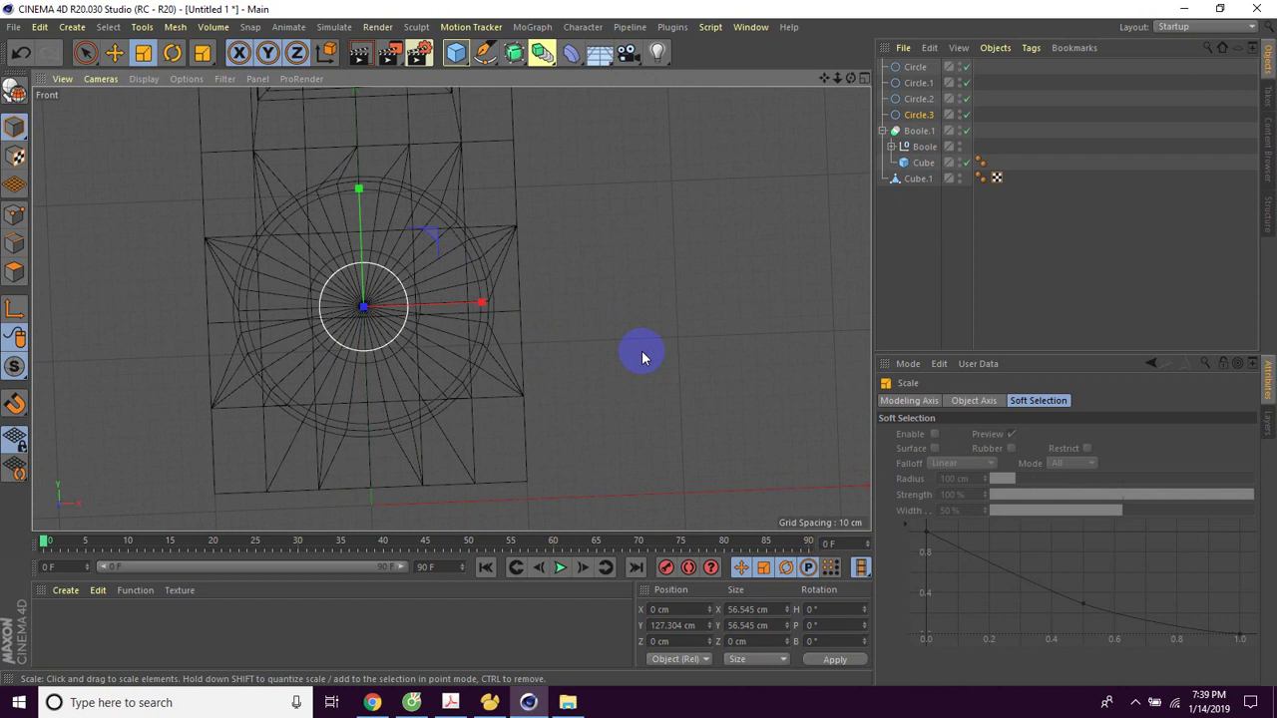
# Switch to the perspective view and add a Loft generator.
pyautogui.press('F1')
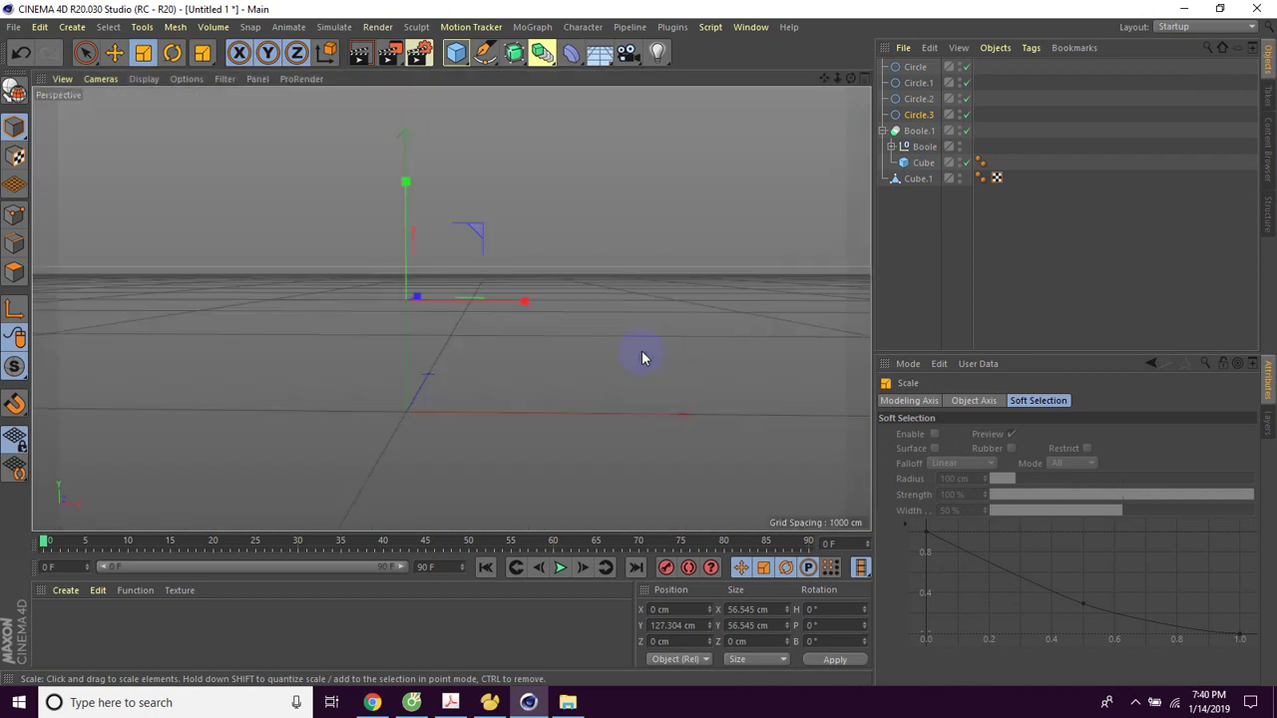
pyautogui.moveTo(689, 335)
pyautogui.keyDown('alt'); pyautogui.mouseDown()
pyautogui.moveTo(579, 348)
pyautogui.moveTo(704, 334)
pyautogui.moveTo(680, 333)
pyautogui.mouseUp(); pyautogui.keyUp('alt')
pyautogui.click(573, 80)
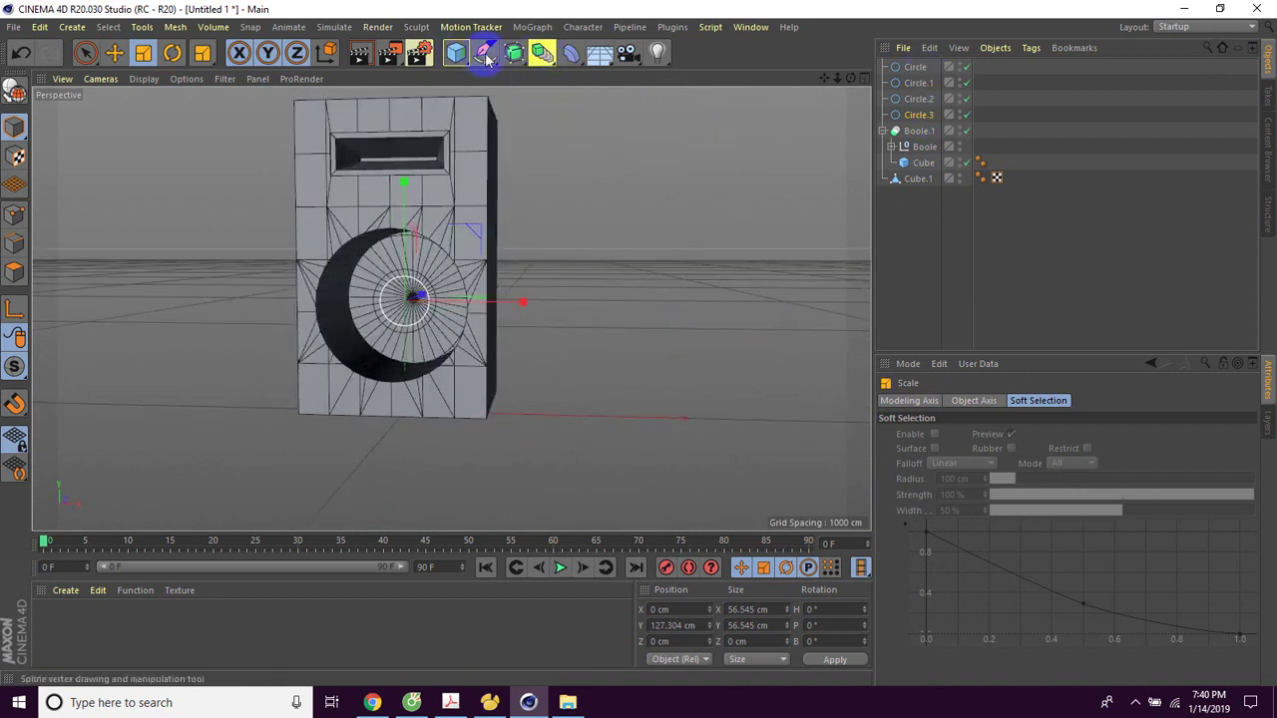
pyautogui.moveTo(514, 55); pyautogui.dragTo(683, 105)
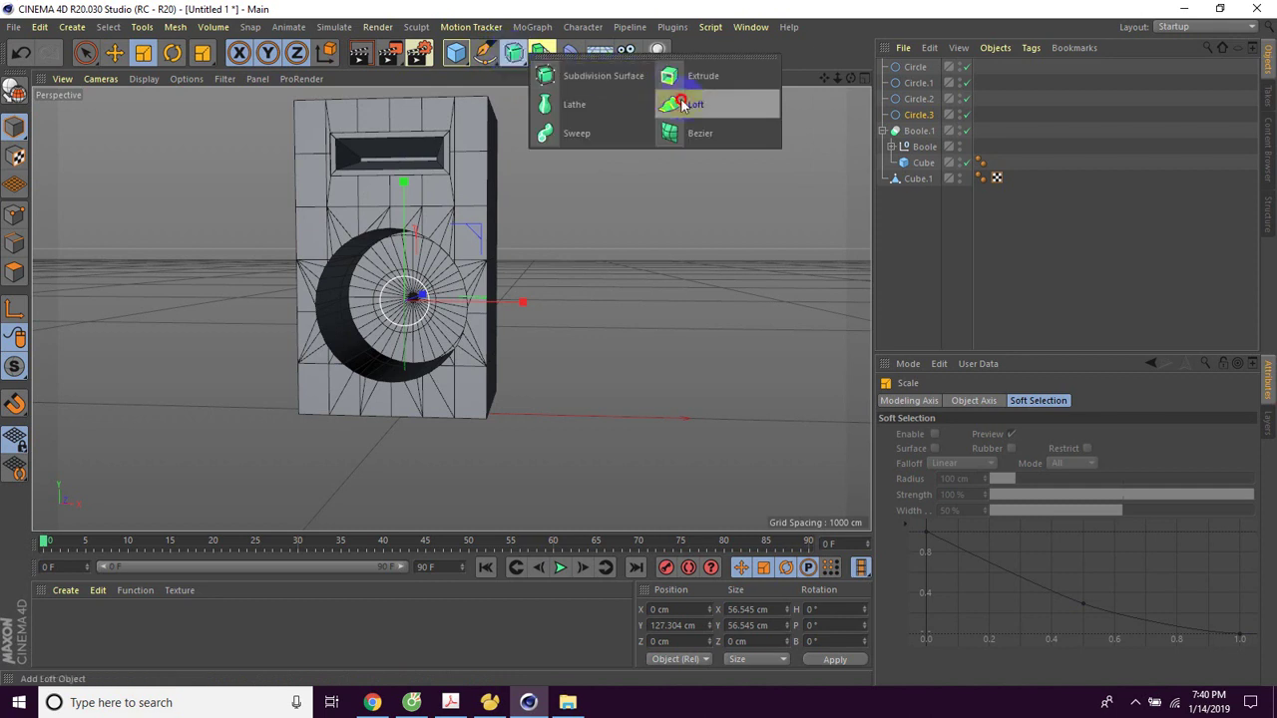
pyautogui.click(684, 108)
# Select Circle through Circle.3 and drag them under the Loft.
pyautogui.click(905, 243)
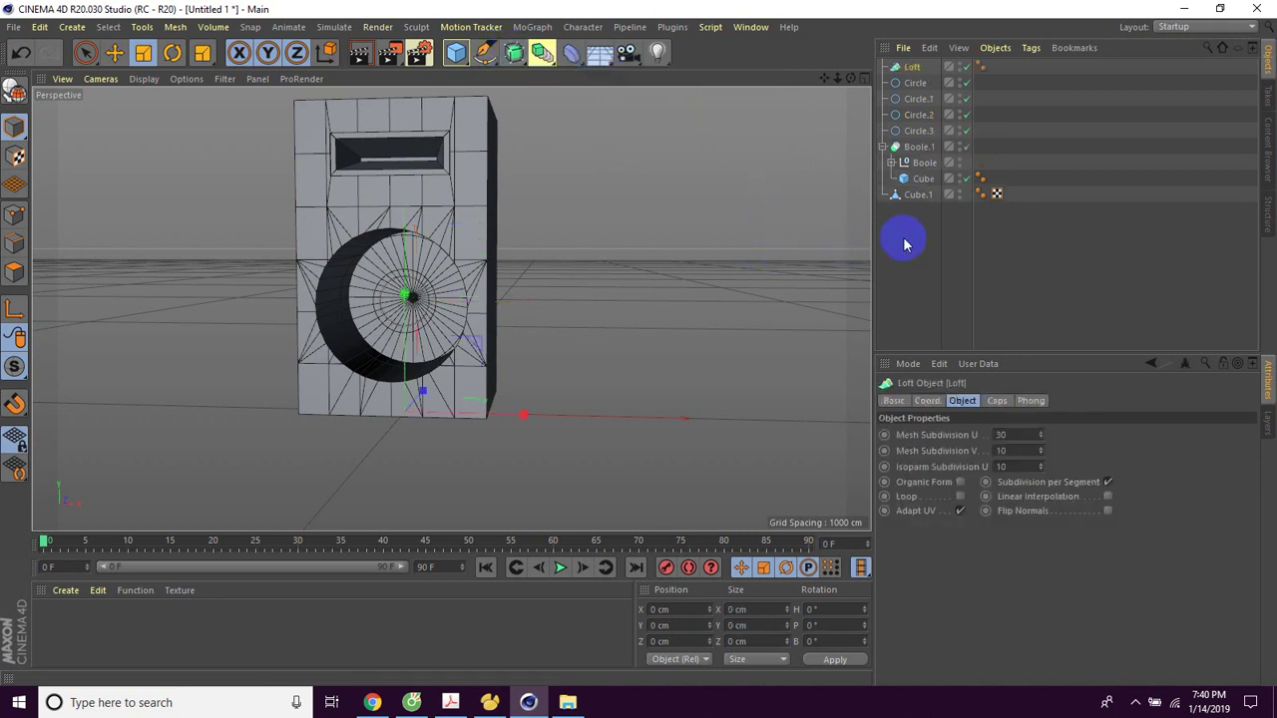
pyautogui.click(919, 102)
pyautogui.click(919, 86)
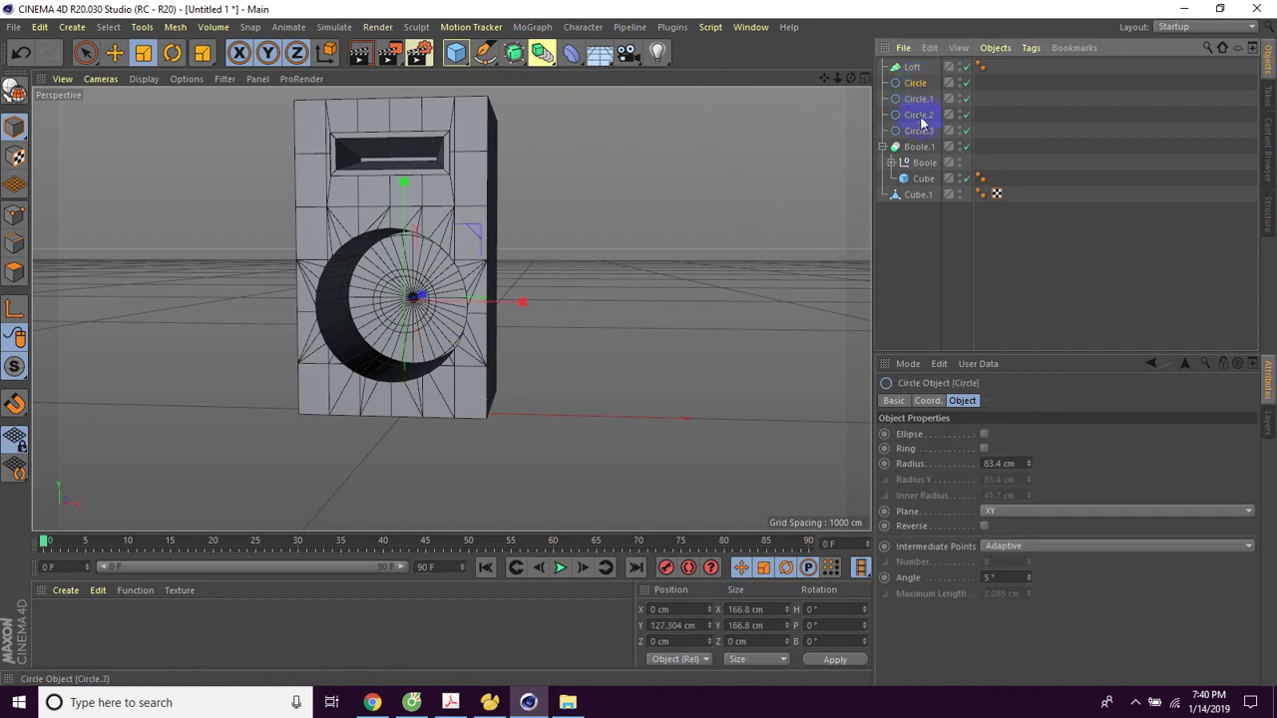
pyautogui.keyDown('shift'); pyautogui.click(919, 131); pyautogui.keyUp('shift')
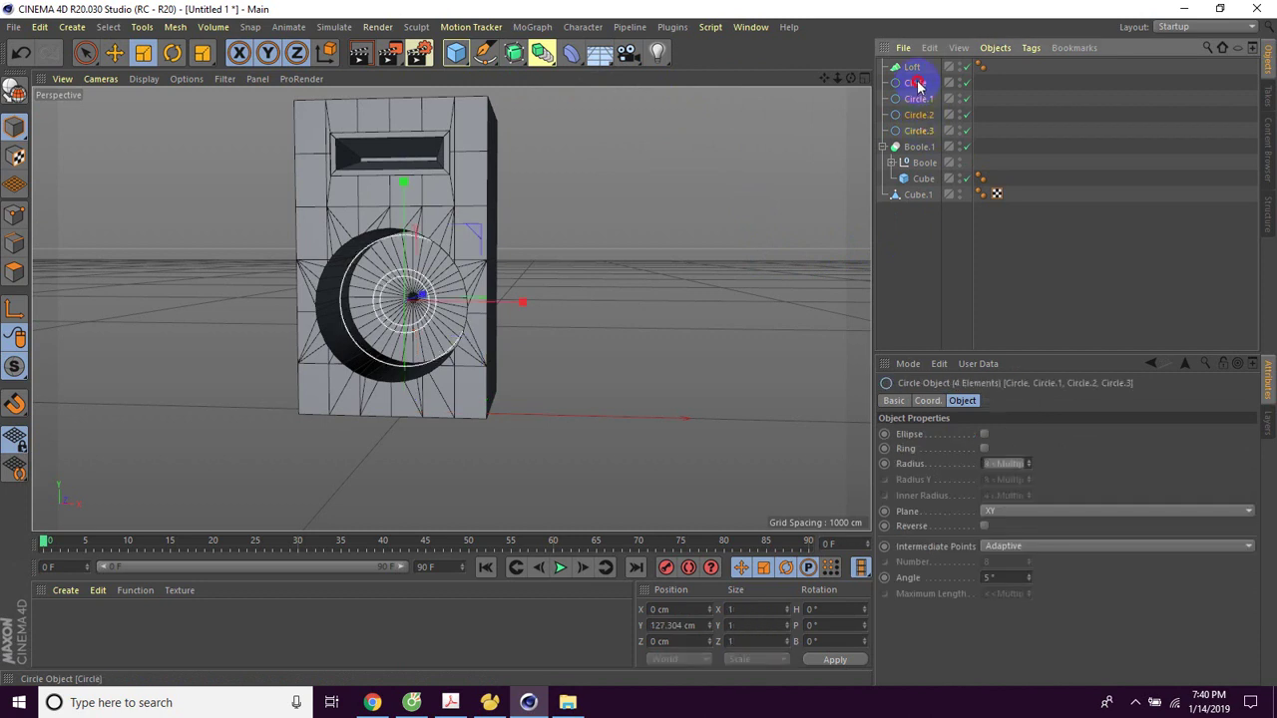
pyautogui.moveTo(917, 72); pyautogui.dragTo(915, 69)
pyautogui.moveTo(687, 397)
pyautogui.keyDown('alt'); pyautogui.mouseDown()
pyautogui.moveTo(716, 383)
pyautogui.moveTo(633, 385)
pyautogui.moveTo(717, 382)
pyautogui.moveTo(522, 385)
pyautogui.moveTo(736, 373)
pyautogui.moveTo(722, 408)
pyautogui.moveTo(715, 388)
pyautogui.moveTo(542, 390)
pyautogui.mouseUp(); pyautogui.keyUp('alt')
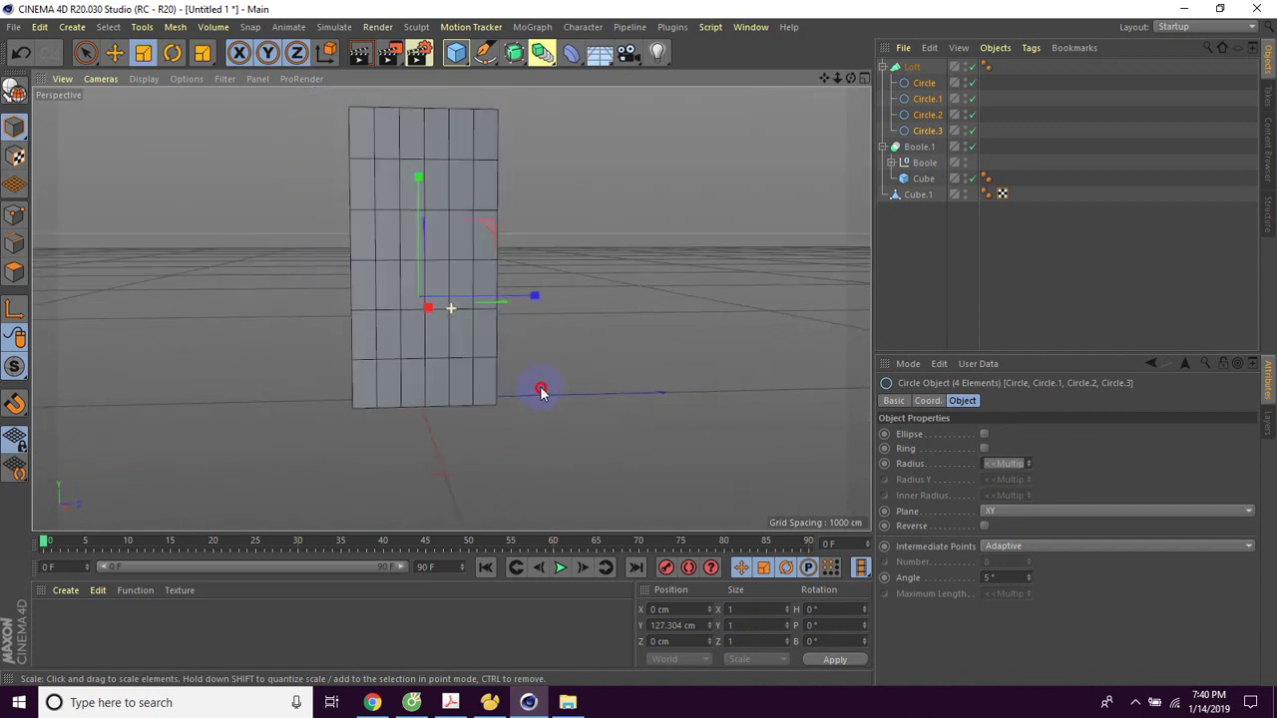
# Move the circles back along Z to about -80.5 cm inside the box.
pyautogui.click(114, 53)
pyautogui.moveTo(532, 295)
pyautogui.mouseDown()
pyautogui.moveTo(503, 297)
pyautogui.moveTo(675, 345)
pyautogui.moveTo(787, 336)
pyautogui.mouseUp()
pyautogui.scroll(2, 636, 335)
pyautogui.moveTo(637, 331)
pyautogui.keyDown('alt'); pyautogui.mouseDown()
pyautogui.moveTo(669, 290)
pyautogui.moveTo(653, 299)
pyautogui.mouseUp(); pyautogui.keyUp('alt')
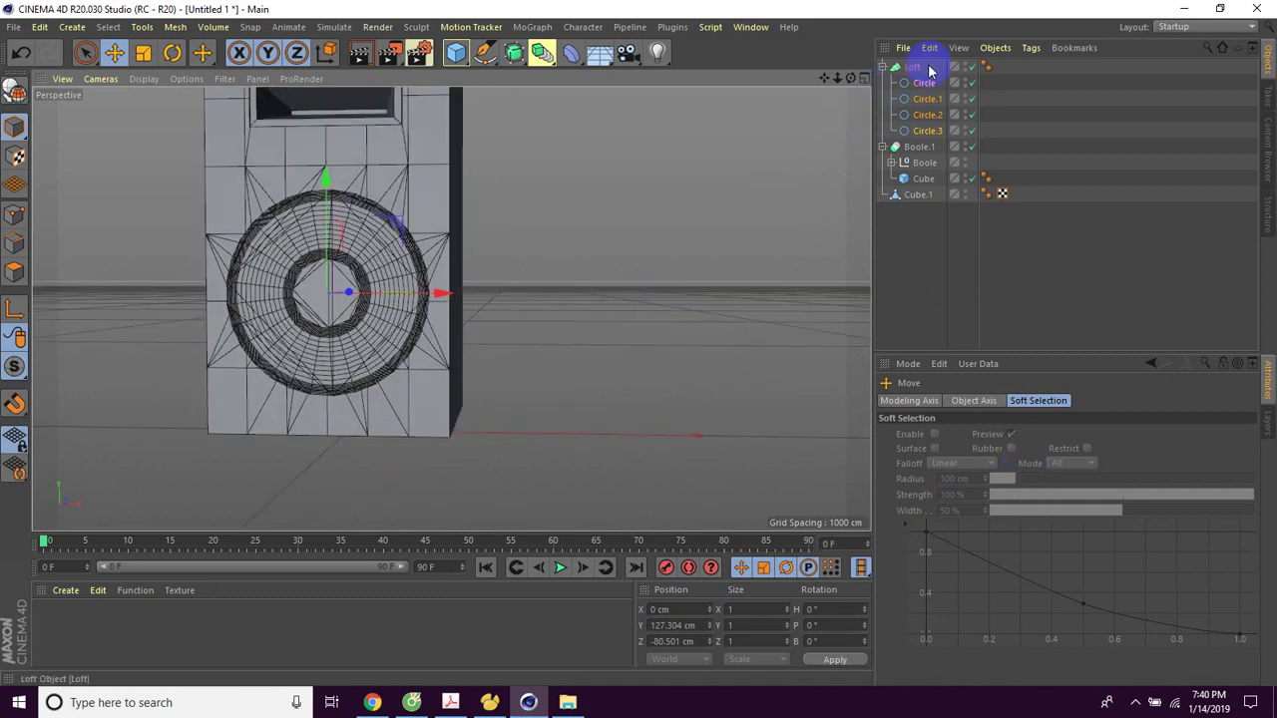
# Set the Loft's Start cap to None in its Caps settings.
pyautogui.click(927, 57)
pyautogui.click(978, 401)
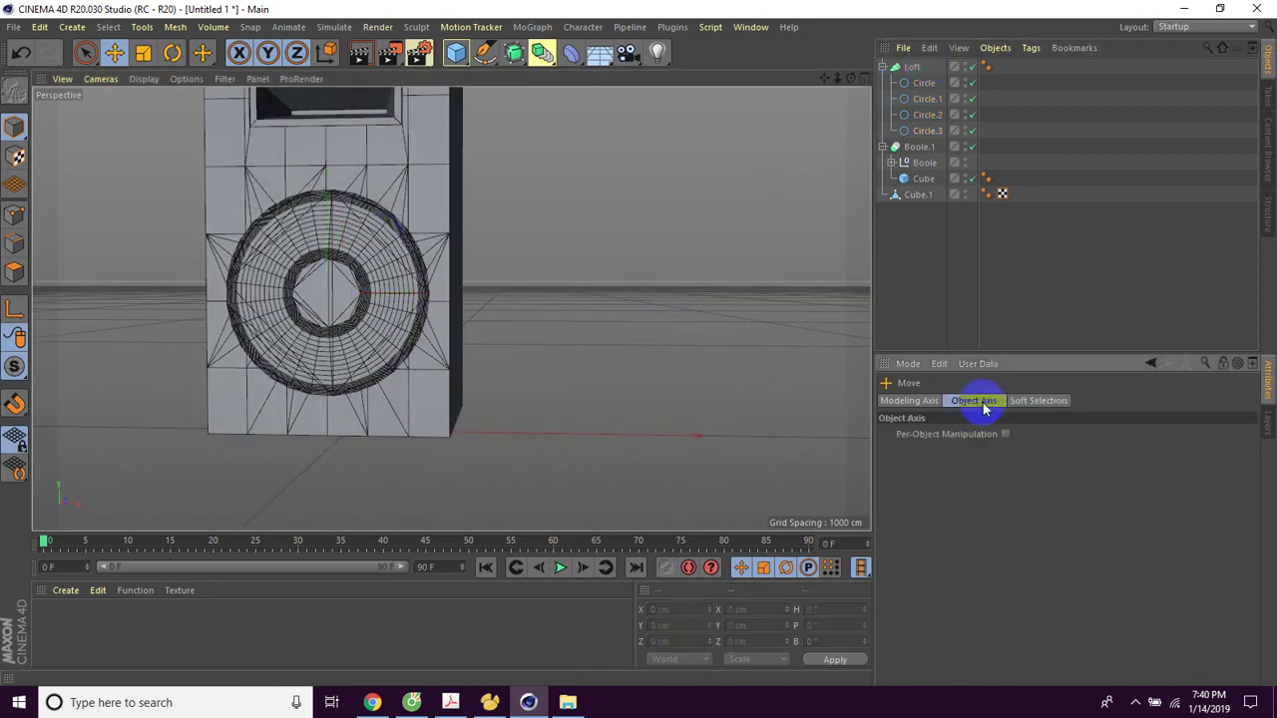
pyautogui.click(909, 69)
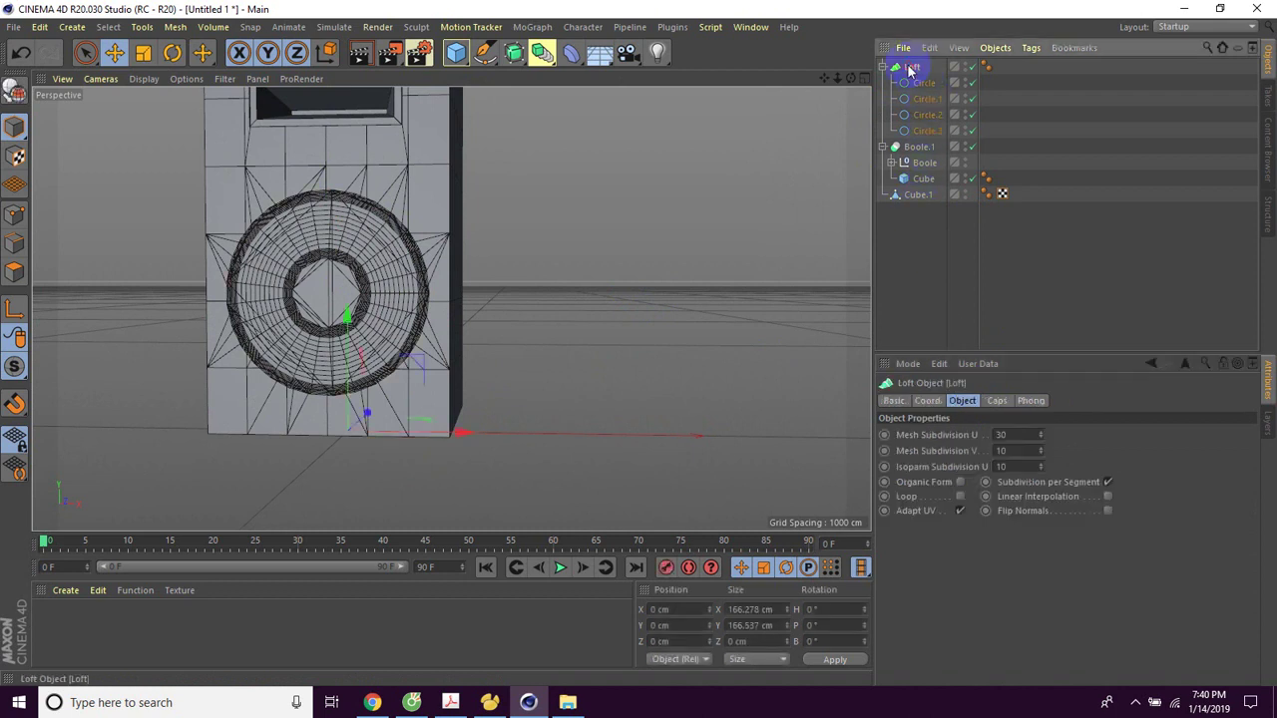
pyautogui.click(997, 401)
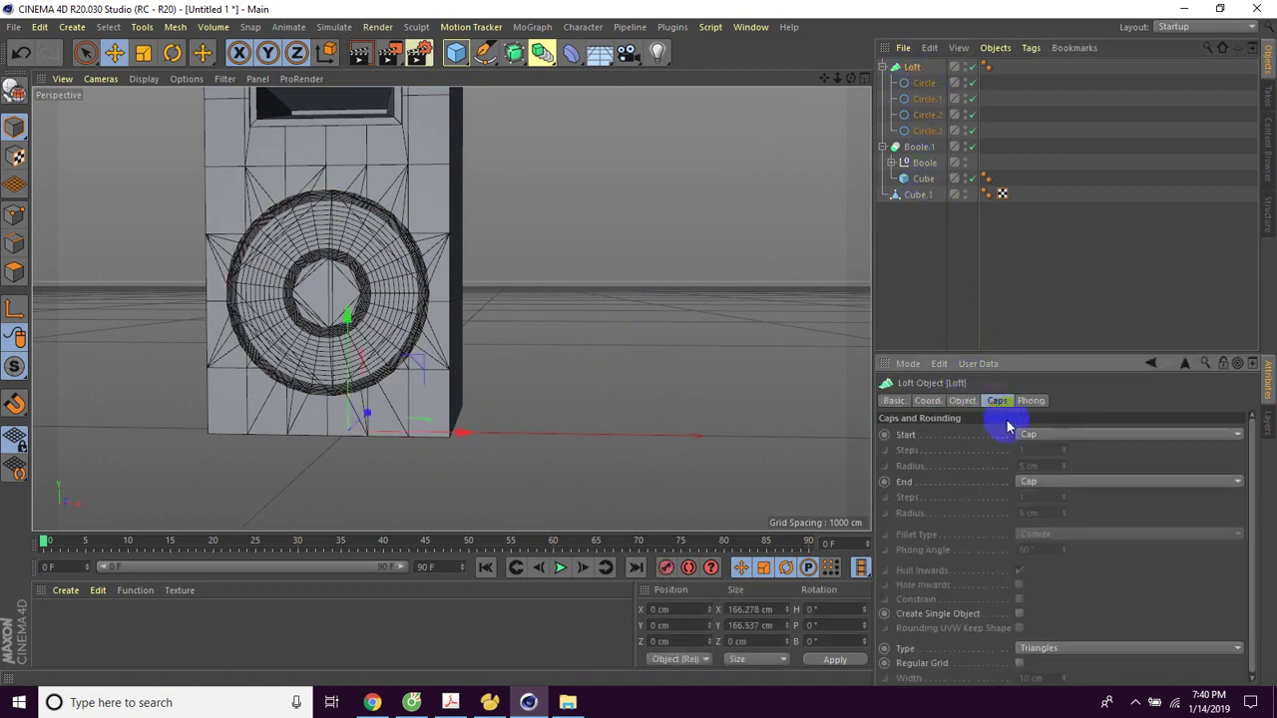
pyautogui.click(1086, 436)
pyautogui.click(1052, 451)
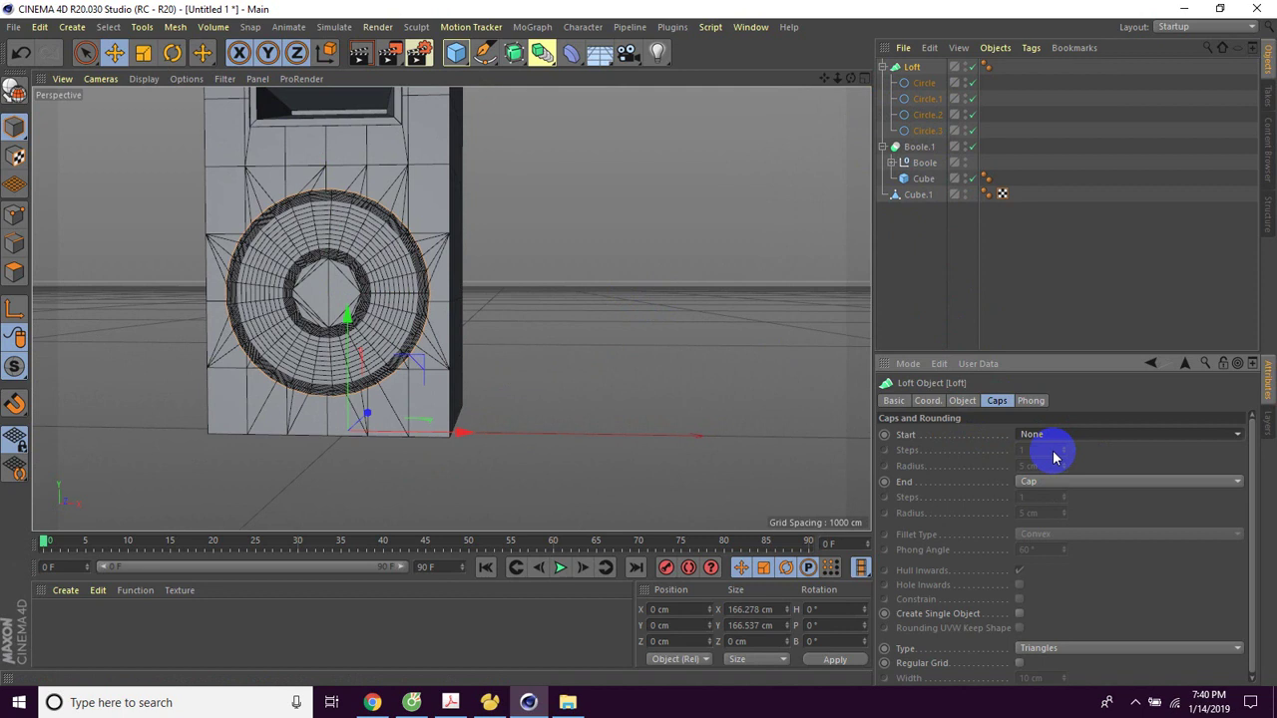
pyautogui.moveTo(764, 399)
pyautogui.keyDown('alt'); pyautogui.mouseDown()
pyautogui.moveTo(724, 385)
pyautogui.moveTo(655, 393)
pyautogui.moveTo(759, 379)
pyautogui.mouseUp(); pyautogui.keyUp('alt')
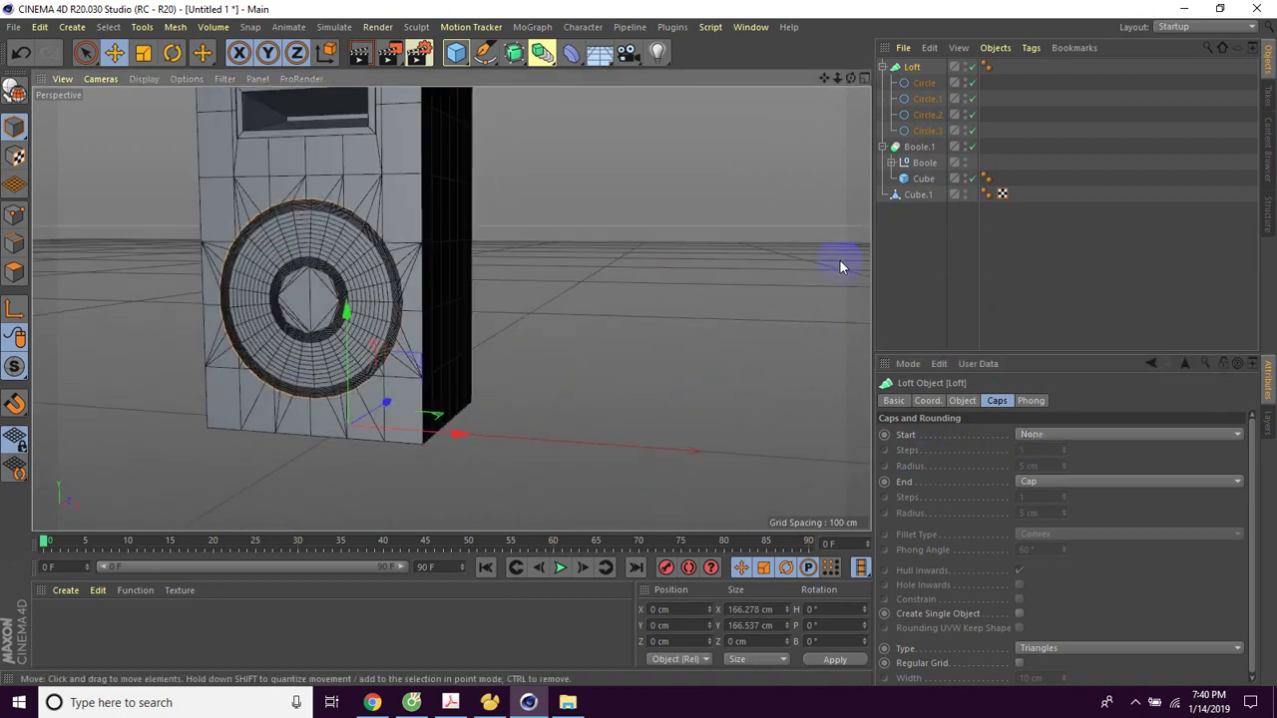
# Move Circle.2 and Circle.3 along Z with the Move tool.
pyautogui.click(929, 117)
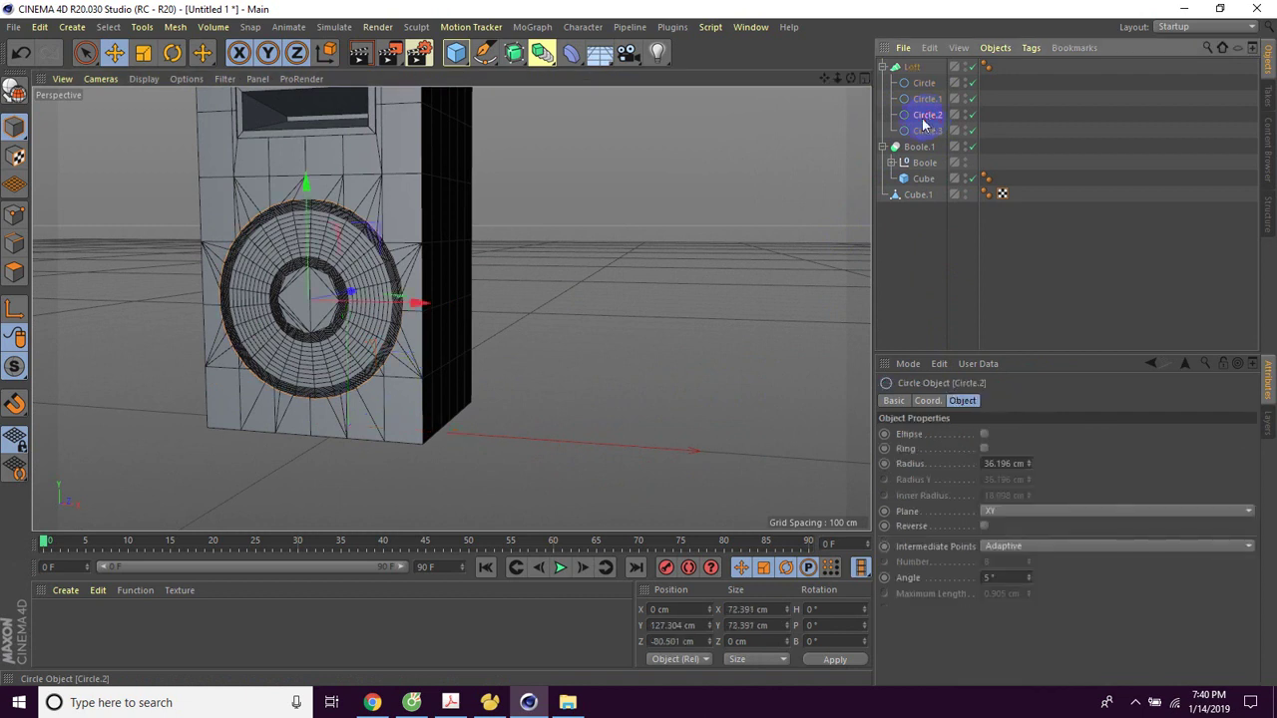
pyautogui.keyDown('alt'); pyautogui.moveTo(739, 377); pyautogui.dragTo(605, 397); pyautogui.keyUp('alt')
pyautogui.moveTo(449, 285)
pyautogui.mouseDown()
pyautogui.moveTo(442, 273)
pyautogui.moveTo(499, 270)
pyautogui.mouseUp()
pyautogui.moveTo(562, 365)
pyautogui.keyDown('alt'); pyautogui.mouseDown()
pyautogui.moveTo(679, 379)
pyautogui.moveTo(713, 366)
pyautogui.moveTo(712, 377)
pyautogui.mouseUp(); pyautogui.keyUp('alt')
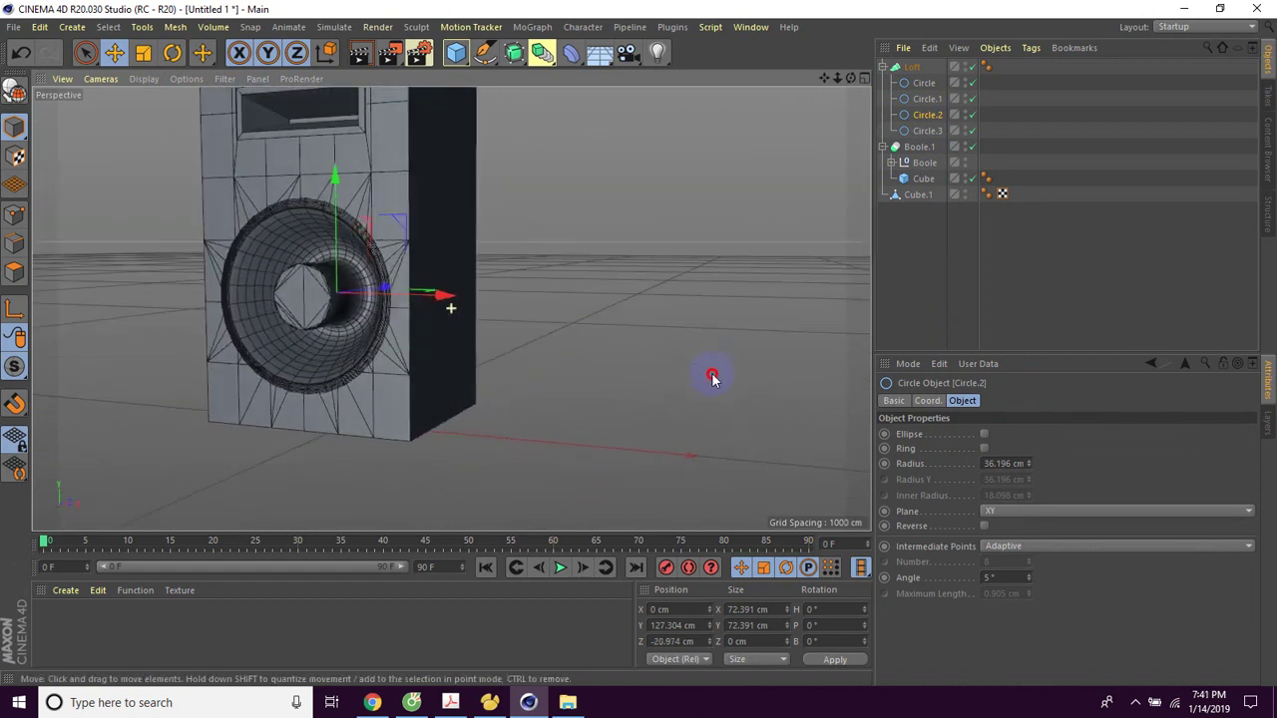
pyautogui.click(928, 131)
pyautogui.moveTo(672, 386)
pyautogui.keyDown('alt'); pyautogui.mouseDown()
pyautogui.moveTo(559, 402)
pyautogui.moveTo(490, 317)
pyautogui.mouseUp(); pyautogui.keyUp('alt')
pyautogui.moveTo(455, 277); pyautogui.dragTo(521, 275)
pyautogui.moveTo(608, 413)
pyautogui.keyDown('alt'); pyautogui.mouseDown()
pyautogui.moveTo(762, 394)
pyautogui.moveTo(602, 408)
pyautogui.mouseUp(); pyautogui.keyUp('alt')
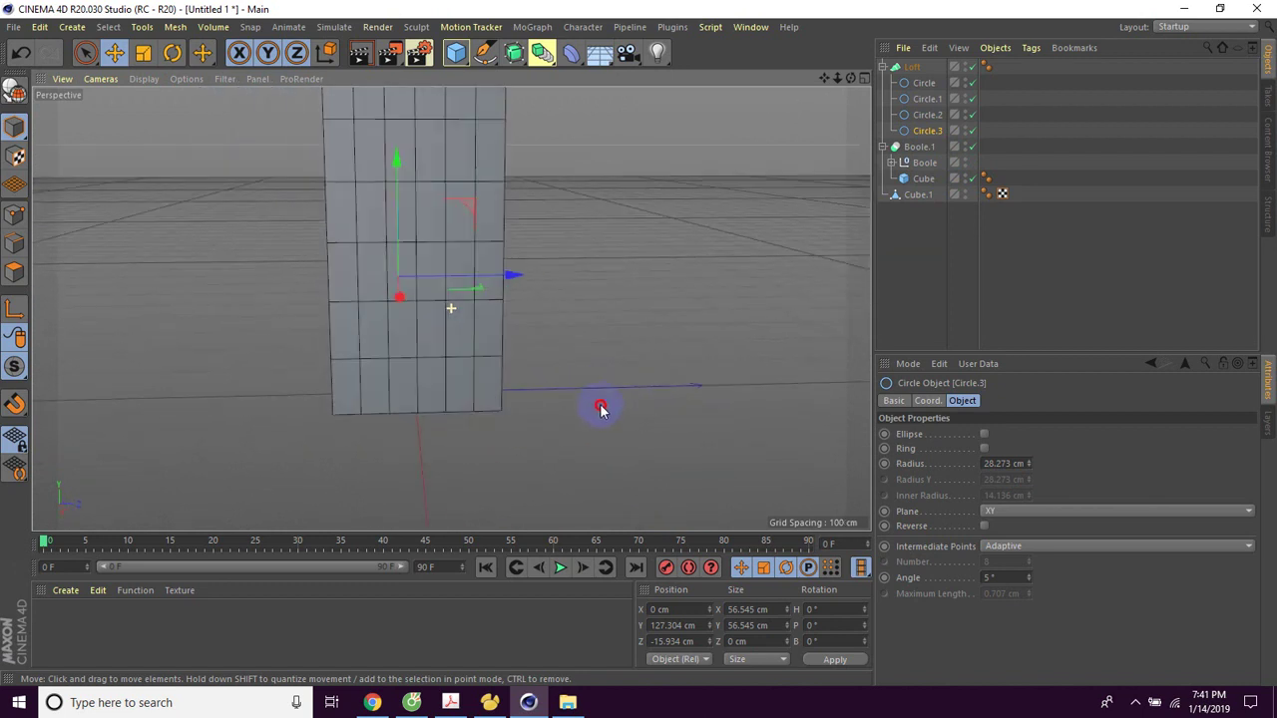
# Push Circle.2 back to Z -54.14 cm and Circle.3 deeper, then inspect the cone.
pyautogui.click(922, 117)
pyautogui.moveTo(506, 276); pyautogui.dragTo(489, 279)
pyautogui.moveTo(612, 379)
pyautogui.keyDown('alt'); pyautogui.mouseDown()
pyautogui.moveTo(704, 370)
pyautogui.moveTo(559, 382)
pyautogui.mouseUp(); pyautogui.keyUp('alt')
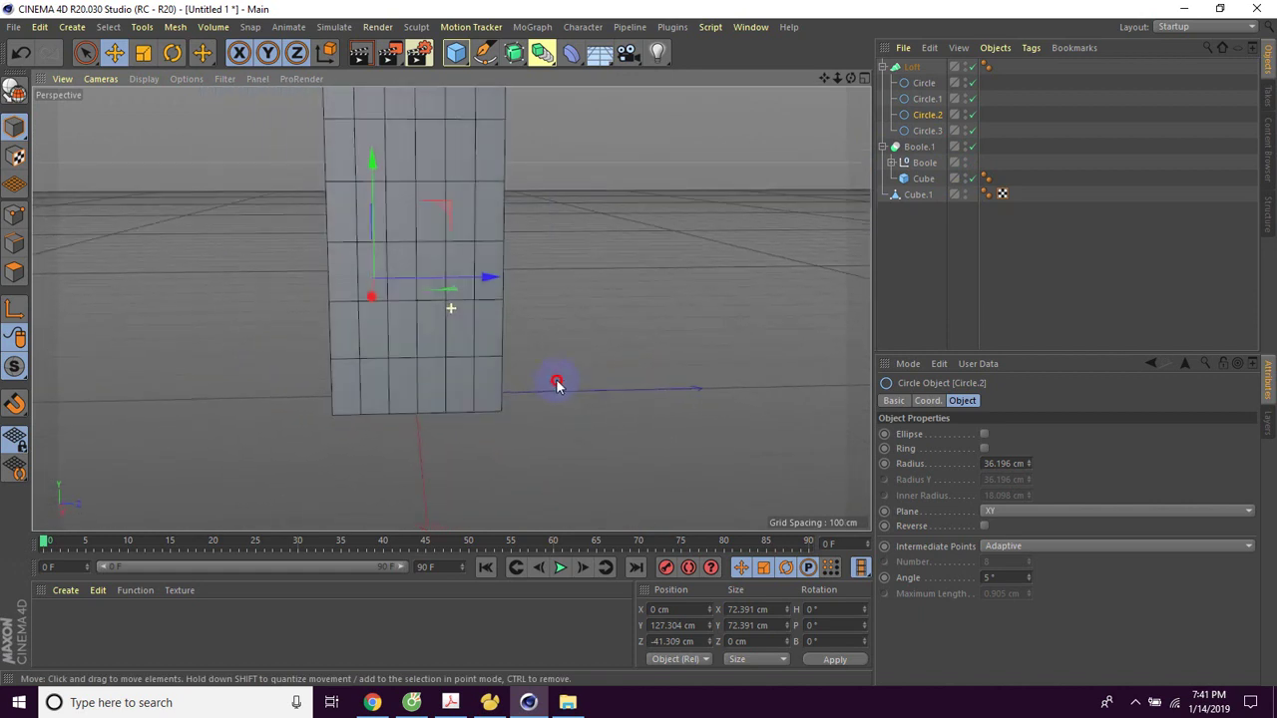
pyautogui.click(926, 131)
pyautogui.moveTo(534, 279); pyautogui.dragTo(485, 283)
pyautogui.moveTo(607, 353)
pyautogui.keyDown('alt'); pyautogui.mouseDown()
pyautogui.moveTo(730, 339)
pyautogui.moveTo(558, 353)
pyautogui.mouseUp(); pyautogui.keyUp('alt')
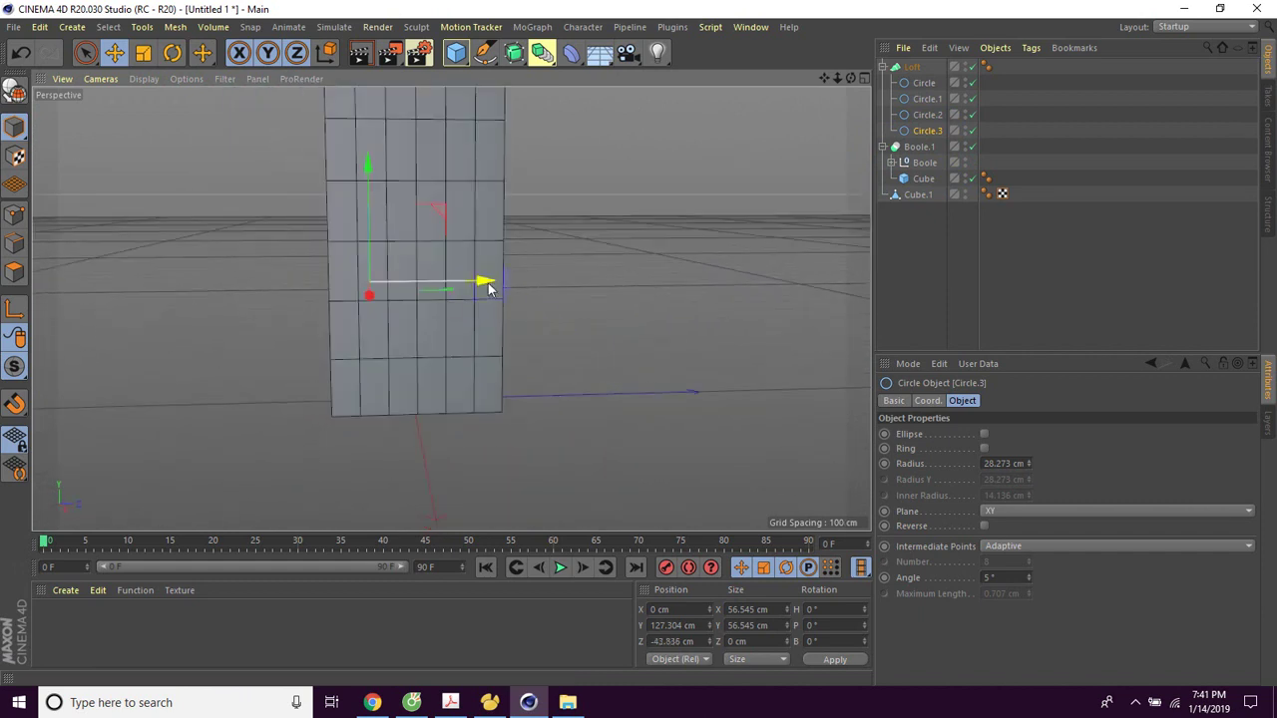
pyautogui.moveTo(508, 299)
pyautogui.keyDown('alt'); pyautogui.mouseDown()
pyautogui.moveTo(692, 348)
pyautogui.moveTo(756, 342)
pyautogui.moveTo(627, 356)
pyautogui.moveTo(519, 297)
pyautogui.mouseUp(); pyautogui.keyUp('alt')
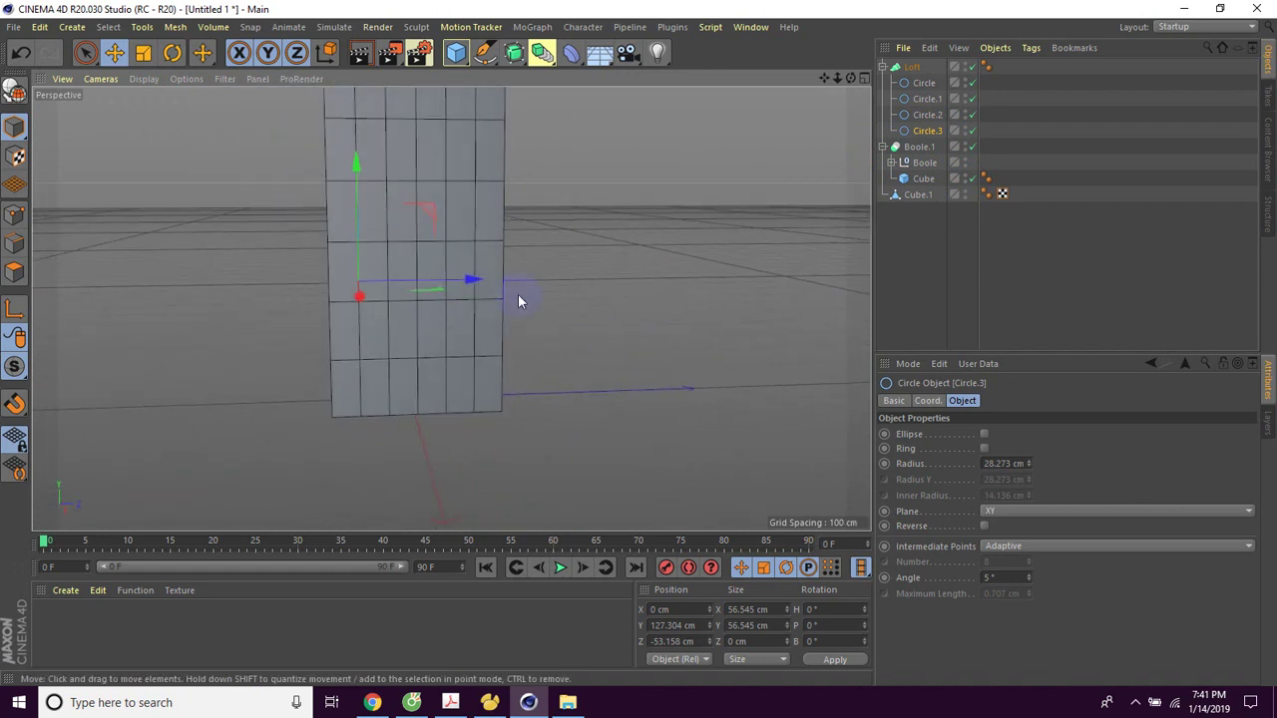
pyautogui.keyDown('alt'); pyautogui.moveTo(607, 399); pyautogui.dragTo(785, 385); pyautogui.keyUp('alt')
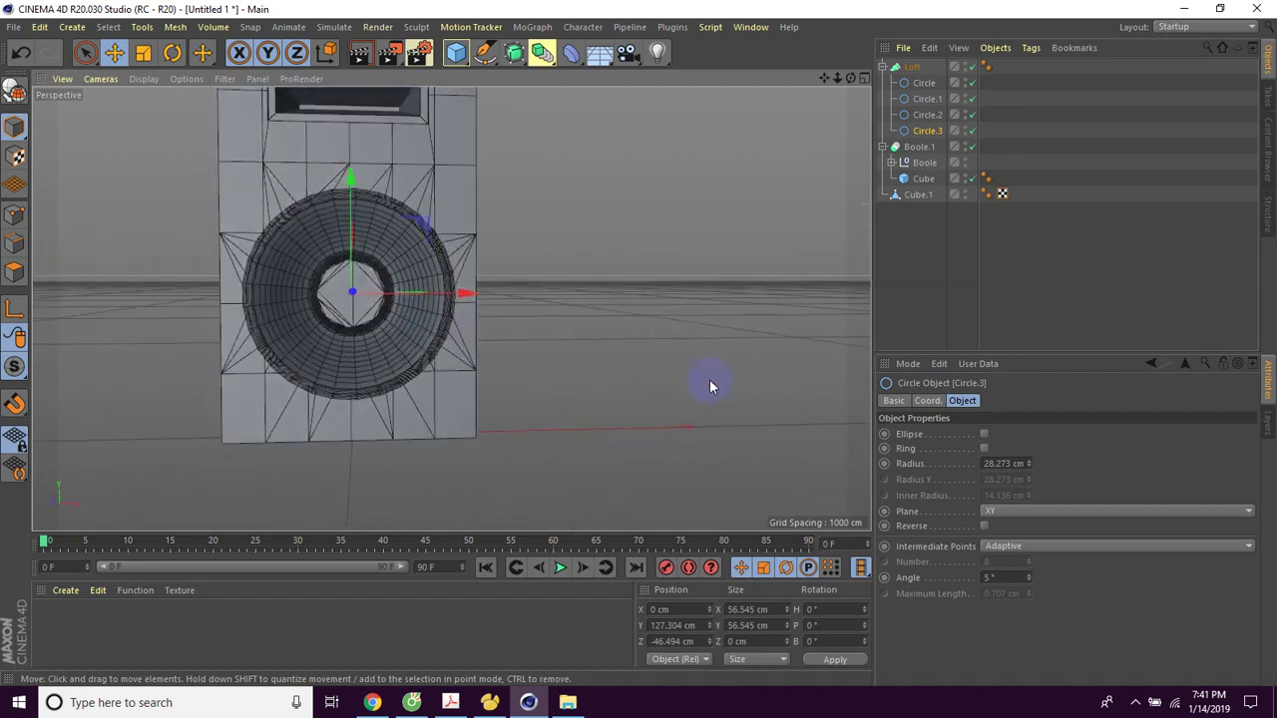
pyautogui.moveTo(676, 386)
pyautogui.keyDown('alt'); pyautogui.mouseDown()
pyautogui.moveTo(596, 388)
pyautogui.moveTo(590, 405)
pyautogui.moveTo(564, 367)
pyautogui.moveTo(661, 390)
pyautogui.moveTo(672, 369)
pyautogui.mouseUp(); pyautogui.keyUp('alt')
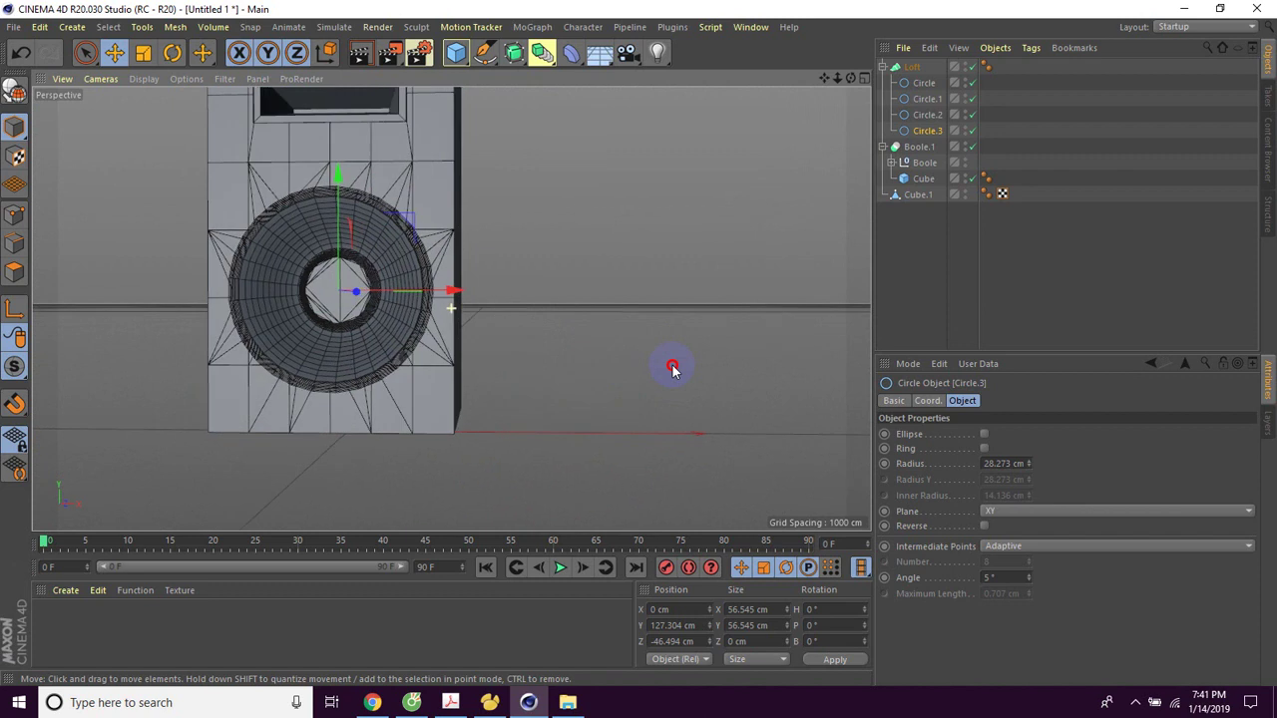
# Switch the viewport display to Gouraud Shading and recheck Circle.2 on the cone.
pyautogui.click(144, 80)
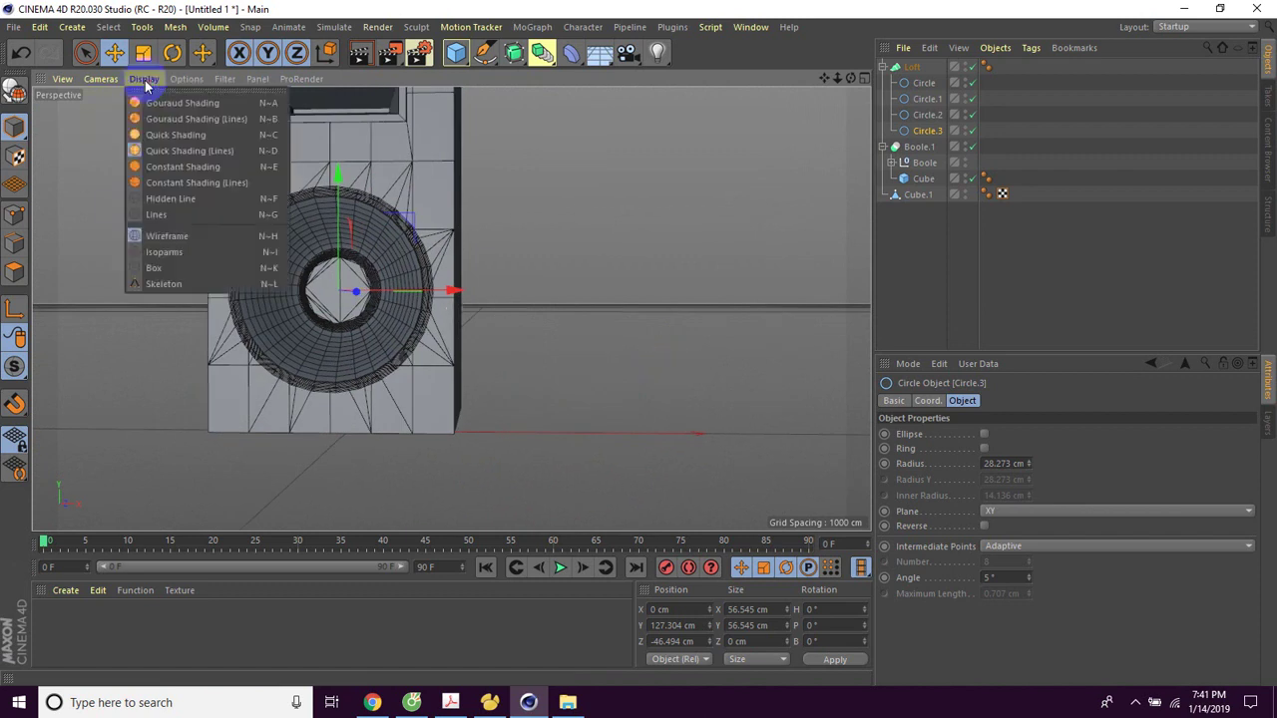
pyautogui.click(149, 98)
pyautogui.moveTo(585, 389)
pyautogui.keyDown('alt'); pyautogui.mouseDown()
pyautogui.moveTo(433, 402)
pyautogui.moveTo(519, 398)
pyautogui.mouseUp(); pyautogui.keyUp('alt')
pyautogui.click(927, 114)
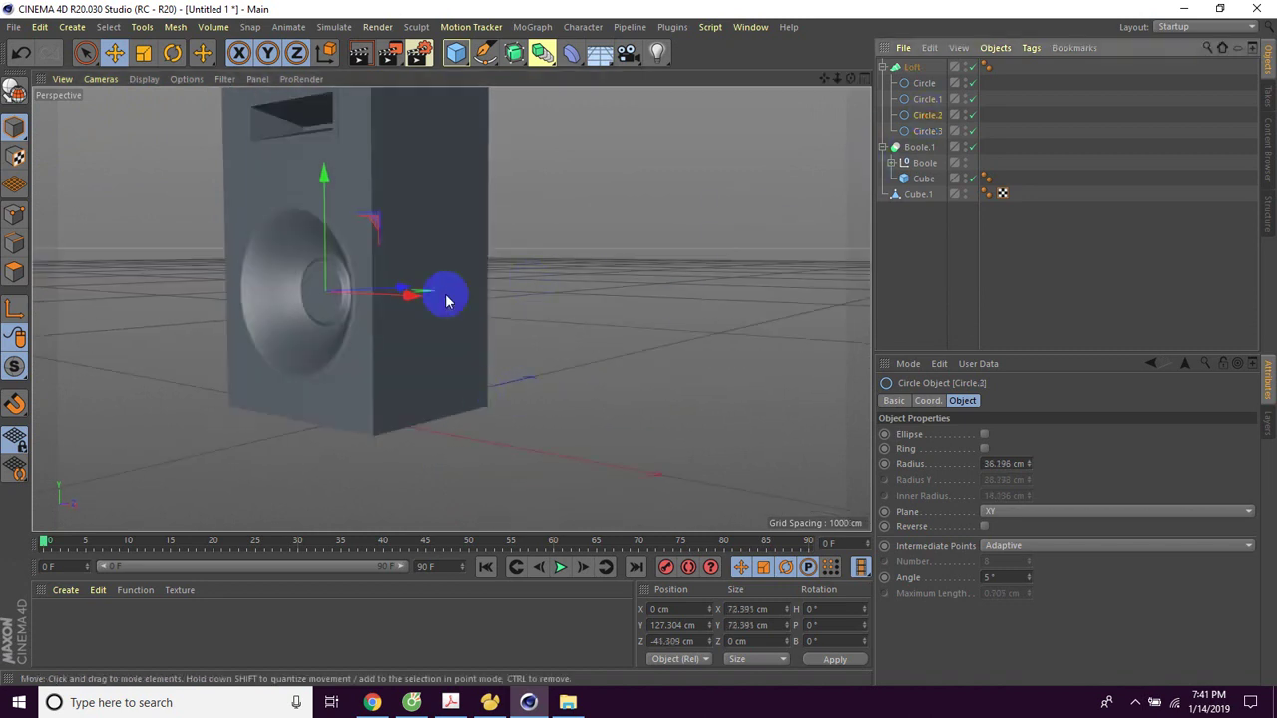
pyautogui.moveTo(617, 390)
pyautogui.keyDown('alt'); pyautogui.mouseDown()
pyautogui.moveTo(530, 393)
pyautogui.moveTo(471, 285)
pyautogui.mouseUp(); pyautogui.keyUp('alt')
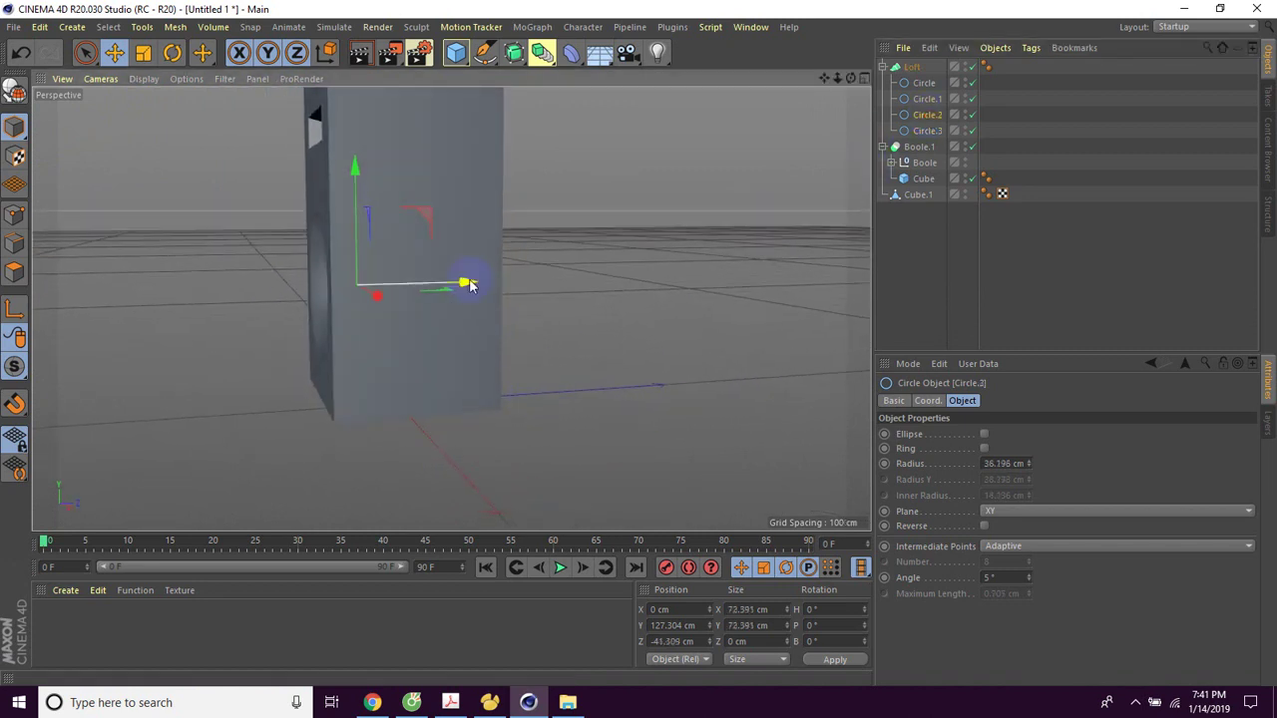
pyautogui.moveTo(610, 425)
pyautogui.keyDown('alt'); pyautogui.mouseDown()
pyautogui.moveTo(715, 419)
pyautogui.moveTo(584, 428)
pyautogui.moveTo(505, 325)
pyautogui.moveTo(622, 402)
pyautogui.moveTo(745, 392)
pyautogui.moveTo(758, 419)
pyautogui.moveTo(725, 430)
pyautogui.moveTo(715, 396)
pyautogui.moveTo(730, 435)
pyautogui.moveTo(684, 433)
pyautogui.moveTo(695, 405)
pyautogui.moveTo(755, 385)
pyautogui.moveTo(711, 398)
pyautogui.moveTo(736, 393)
pyautogui.mouseUp(); pyautogui.keyUp('alt')
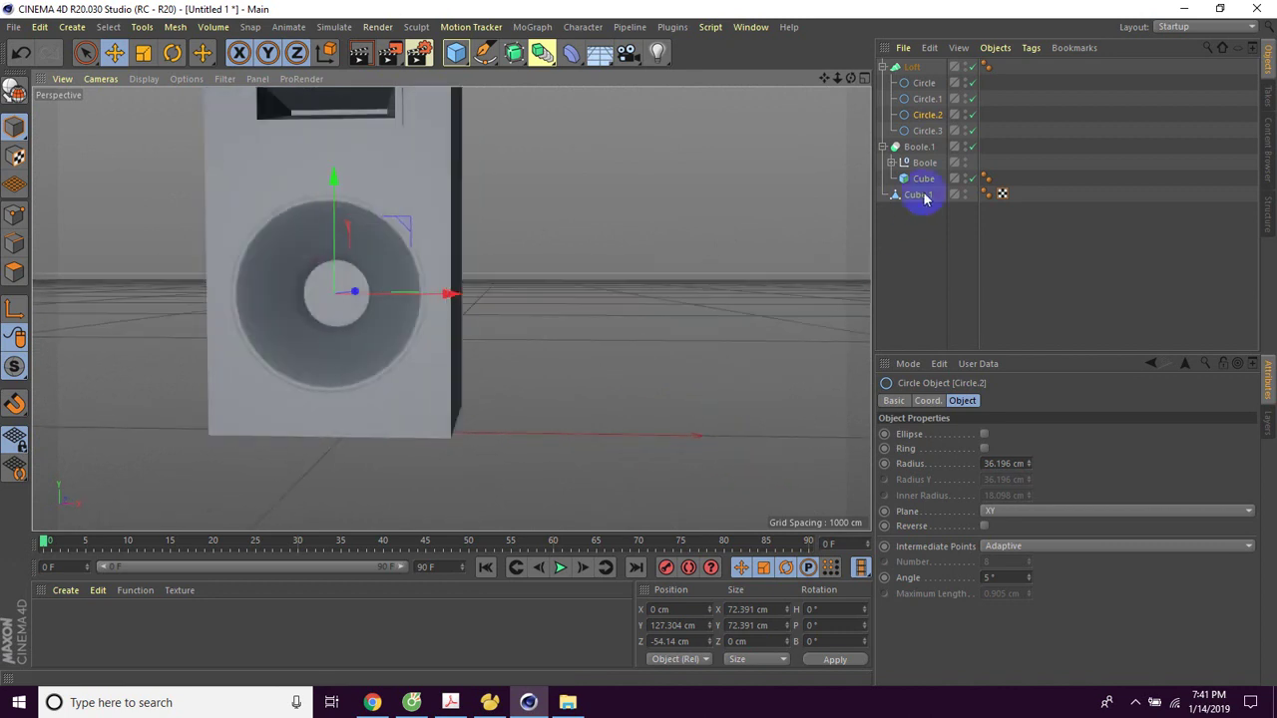
# Scale the outer loft Circle up about 110% to roughly 183 cm across.
pyautogui.click(924, 83)
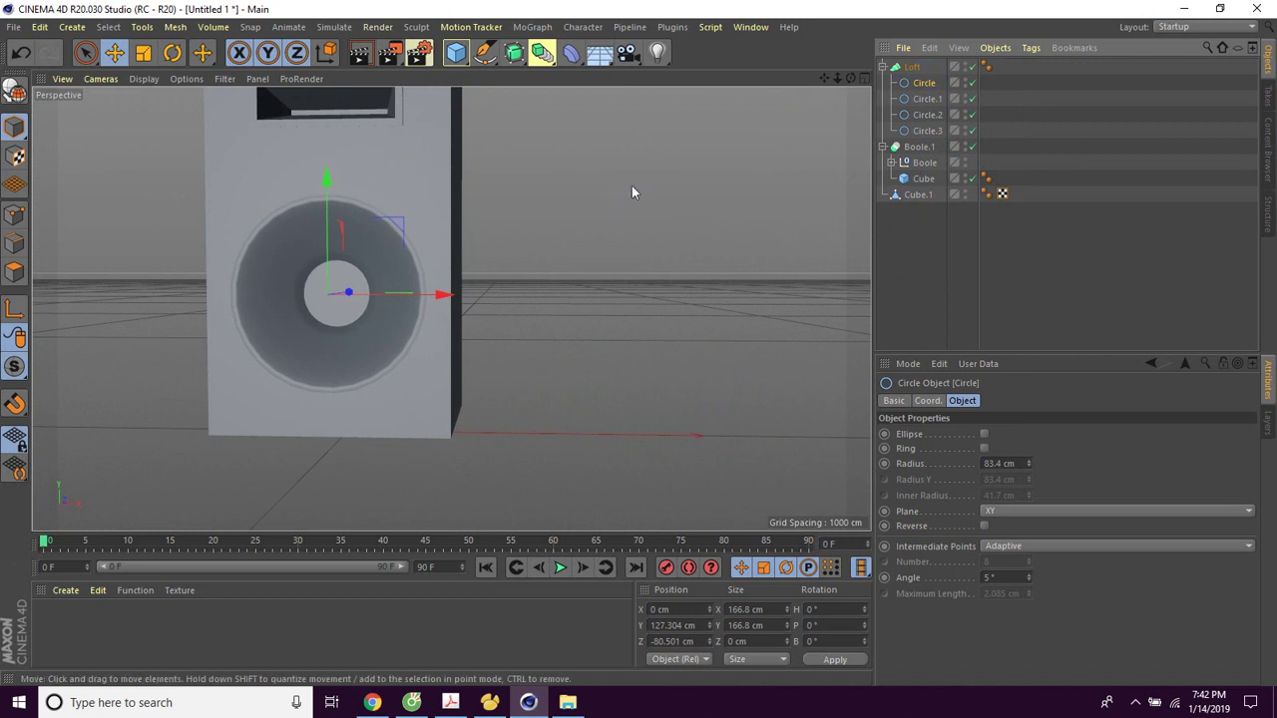
pyautogui.click(143, 53)
pyautogui.moveTo(510, 348); pyautogui.dragTo(555, 362)
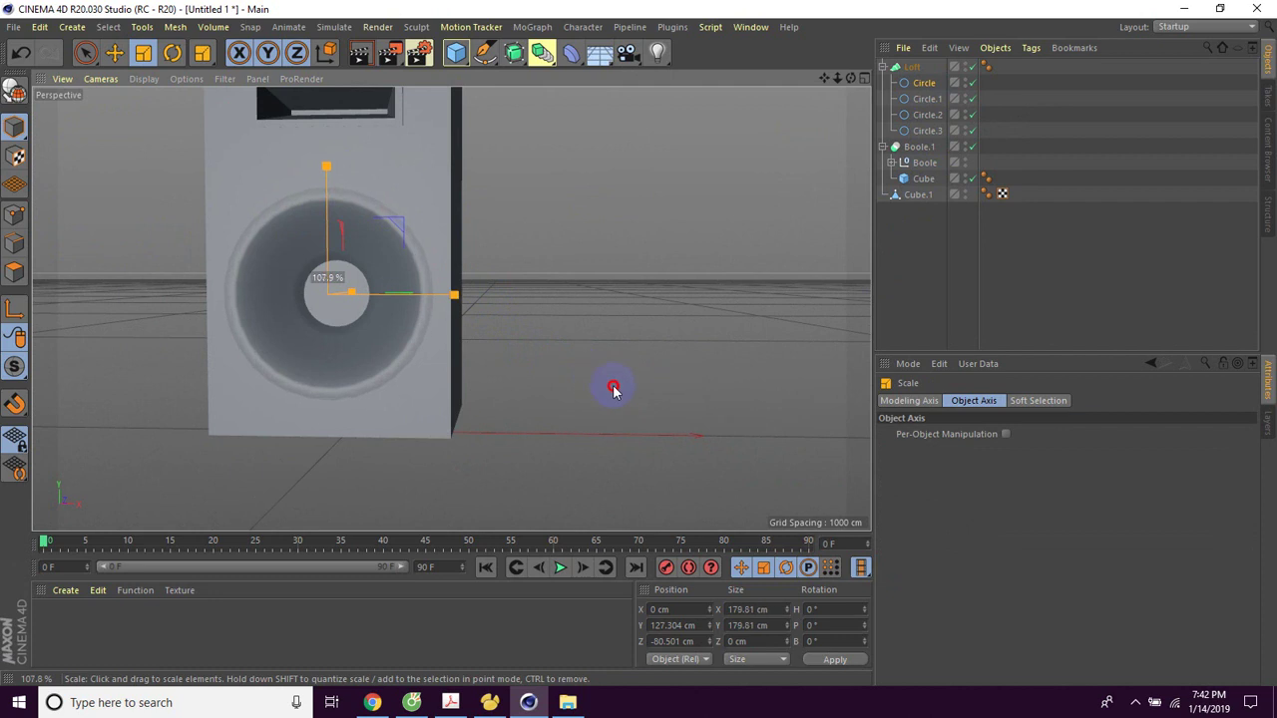
pyautogui.moveTo(639, 399)
pyautogui.mouseDown()
pyautogui.moveTo(641, 388)
pyautogui.moveTo(536, 379)
pyautogui.moveTo(569, 416)
pyautogui.moveTo(595, 370)
pyautogui.moveTo(581, 366)
pyautogui.mouseUp()
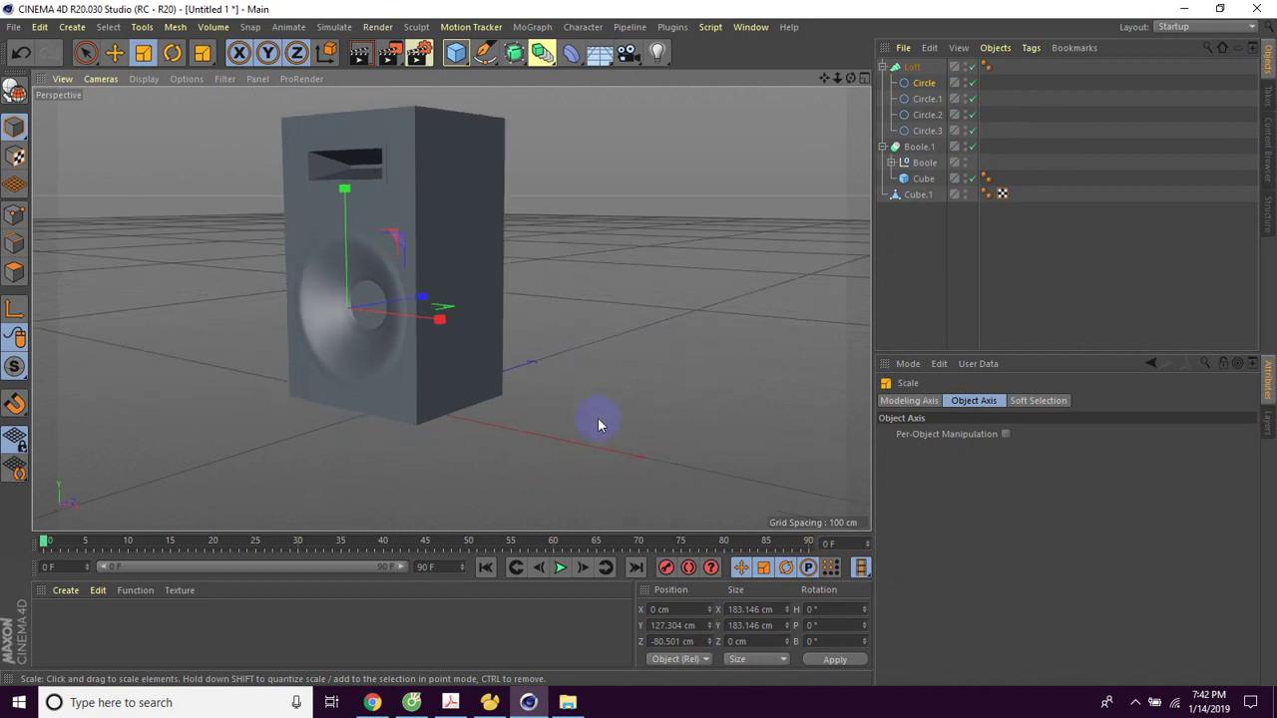
pyautogui.moveTo(598, 424)
pyautogui.keyDown('alt'); pyautogui.mouseDown()
pyautogui.moveTo(605, 407)
pyautogui.moveTo(658, 404)
pyautogui.mouseUp(); pyautogui.keyUp('alt')
pyautogui.click(14, 125)
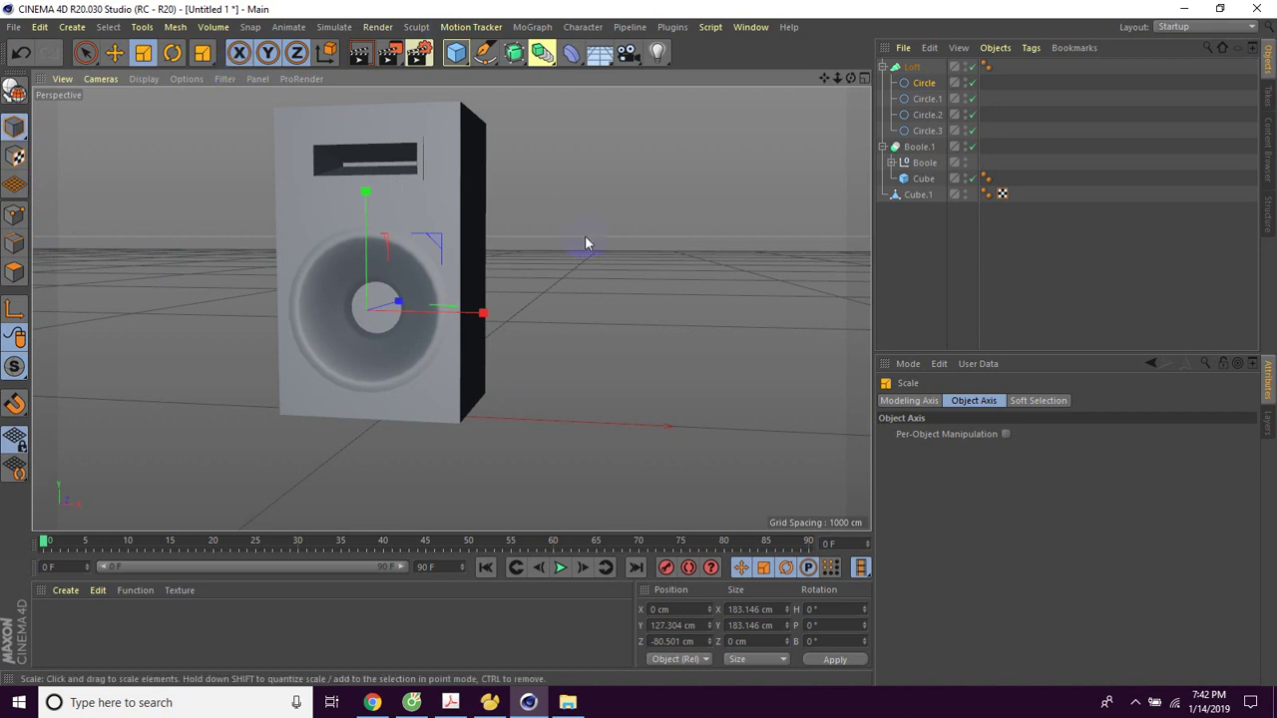
# Add a Cylinder primitive, try Orientation -Z, then undo to keep it upright.
pyautogui.click(463, 66)
pyautogui.click(746, 77)
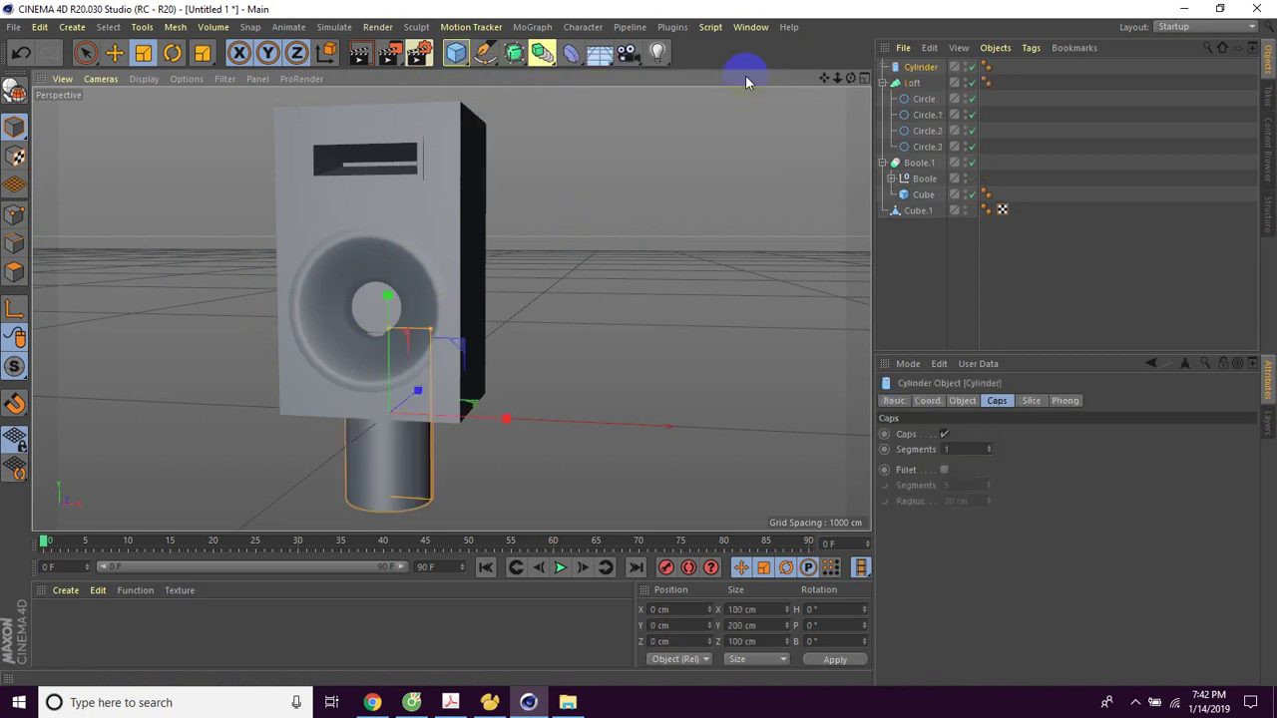
pyautogui.click(964, 401)
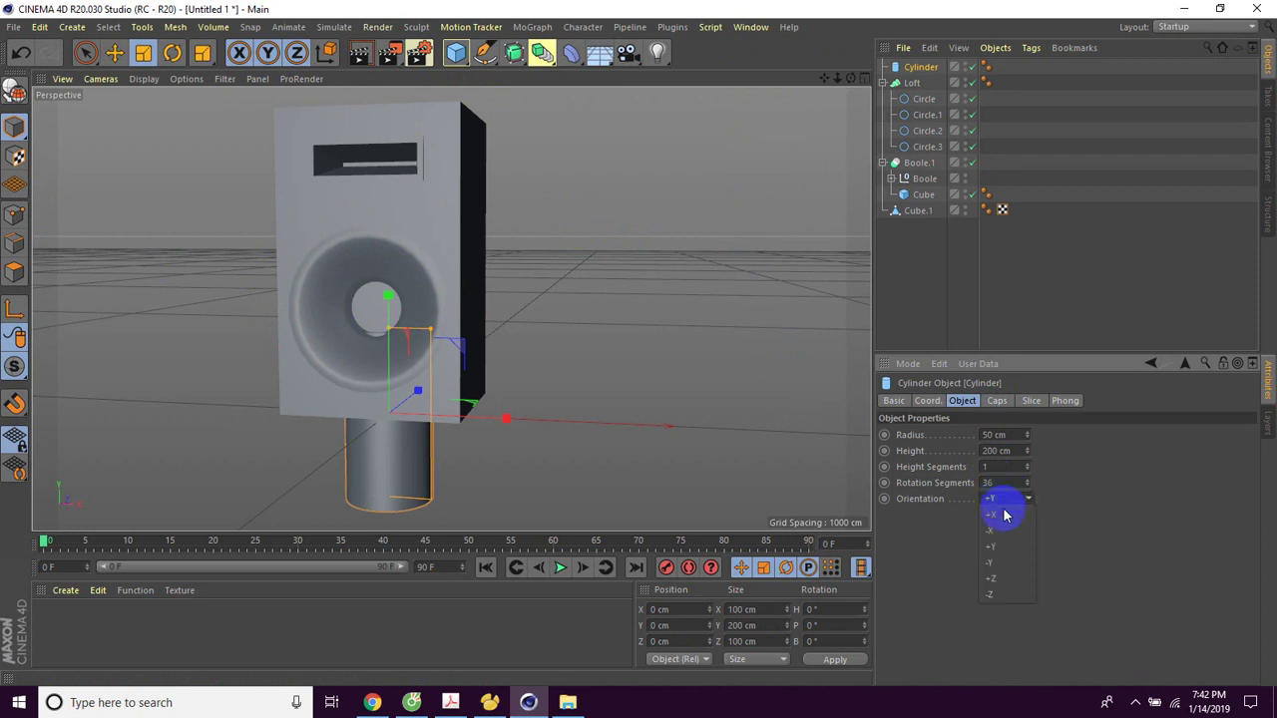
pyautogui.moveTo(1003, 515); pyautogui.dragTo(1004, 584)
pyautogui.click(1003, 581)
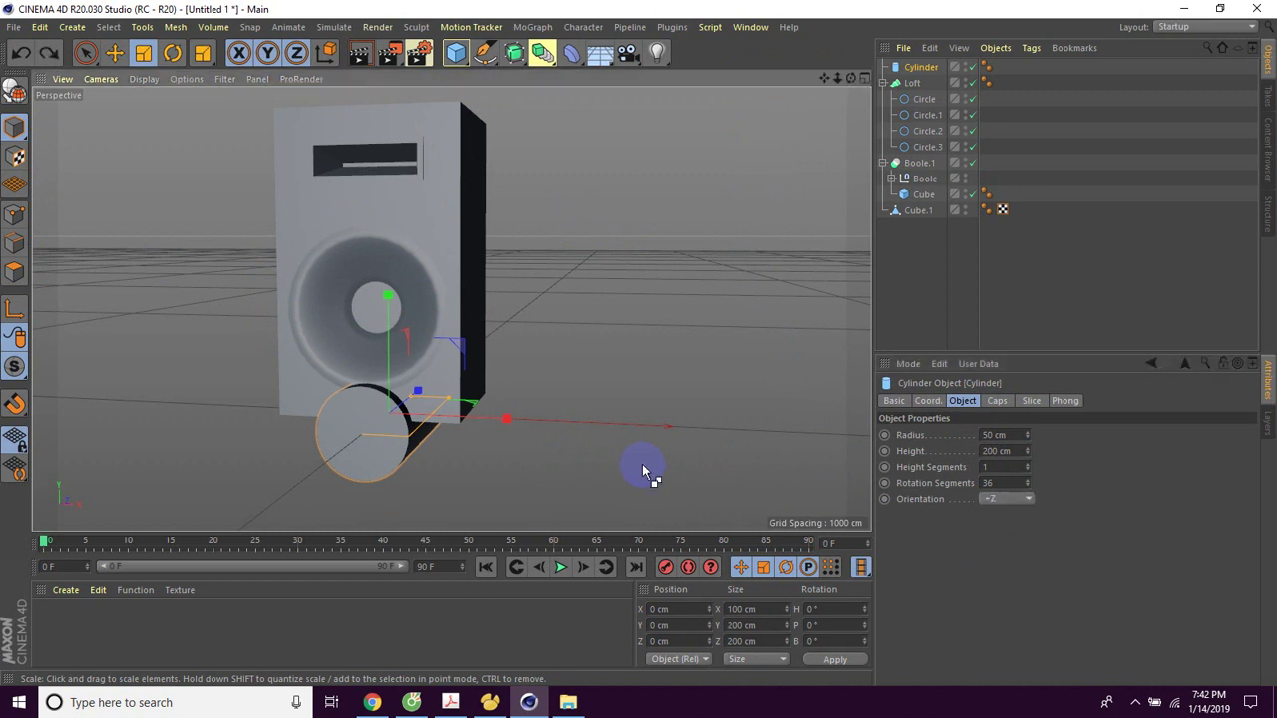
pyautogui.hotkey('ctrl', 'z')
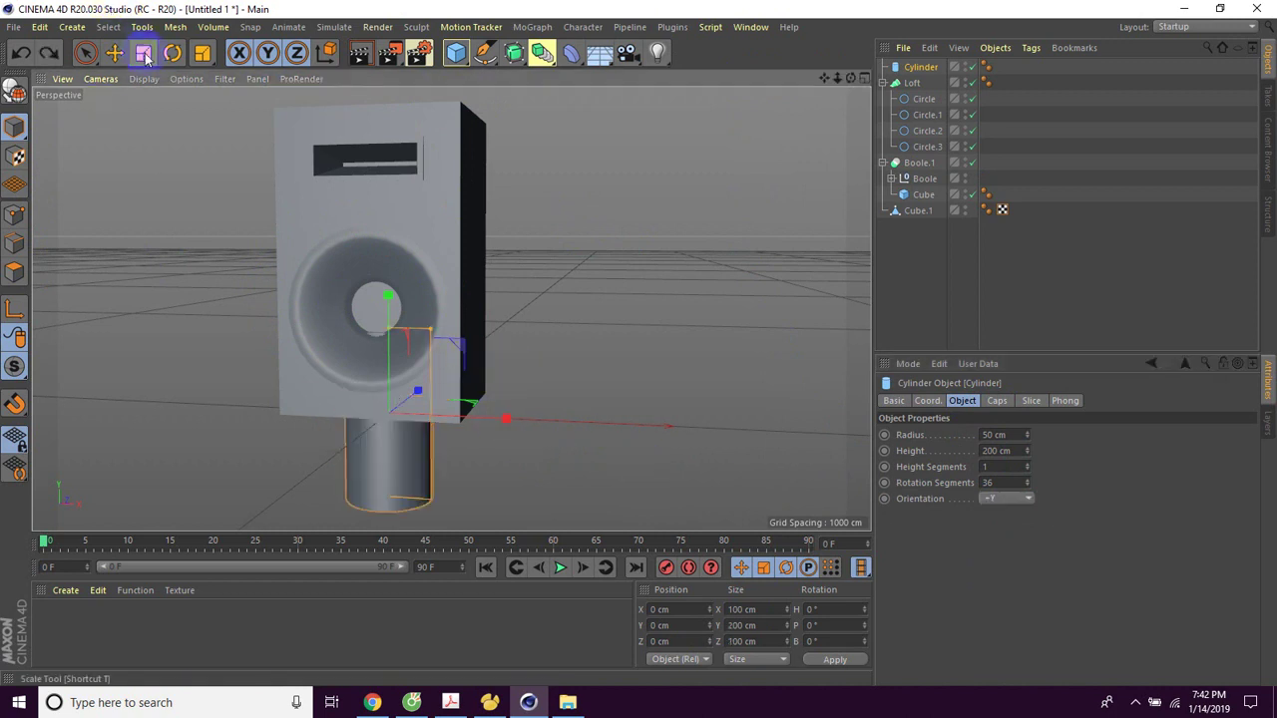
# Shrink the cylinder to about 31% and move it to about X 224 cm.
pyautogui.click(145, 56)
pyautogui.moveTo(703, 347); pyautogui.dragTo(267, 472)
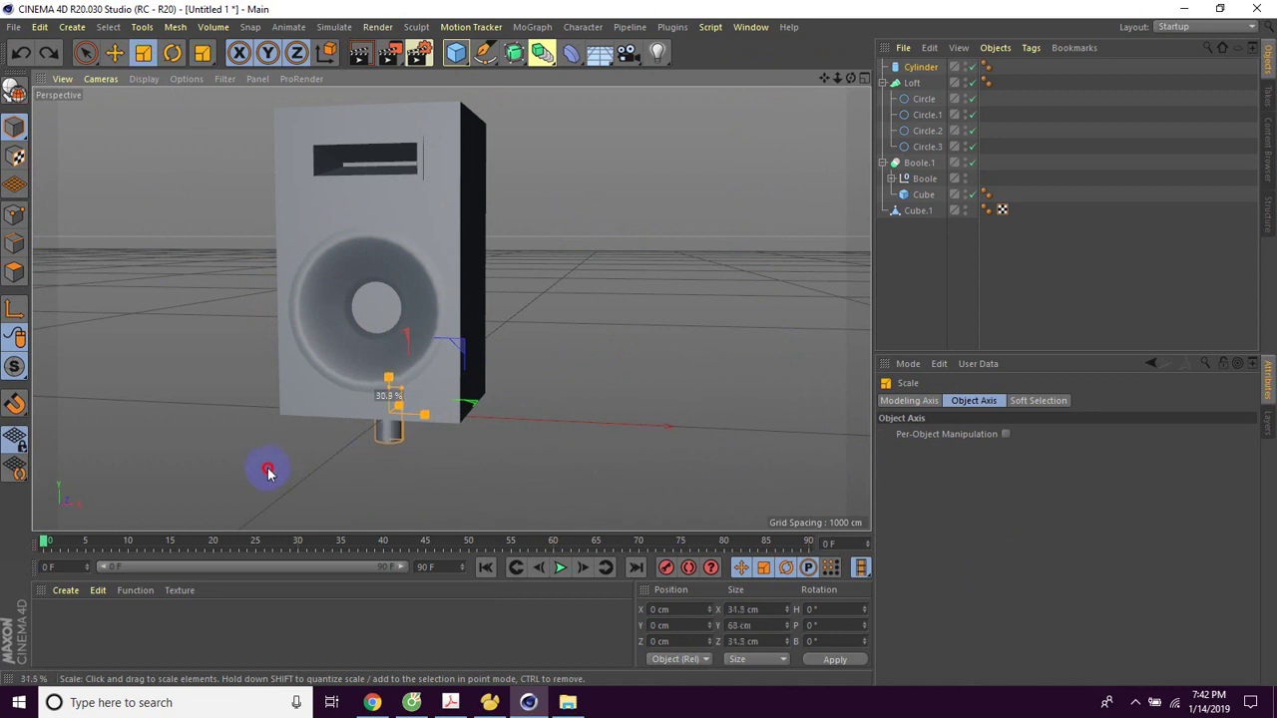
pyautogui.click(115, 53)
pyautogui.moveTo(499, 429); pyautogui.dragTo(698, 422)
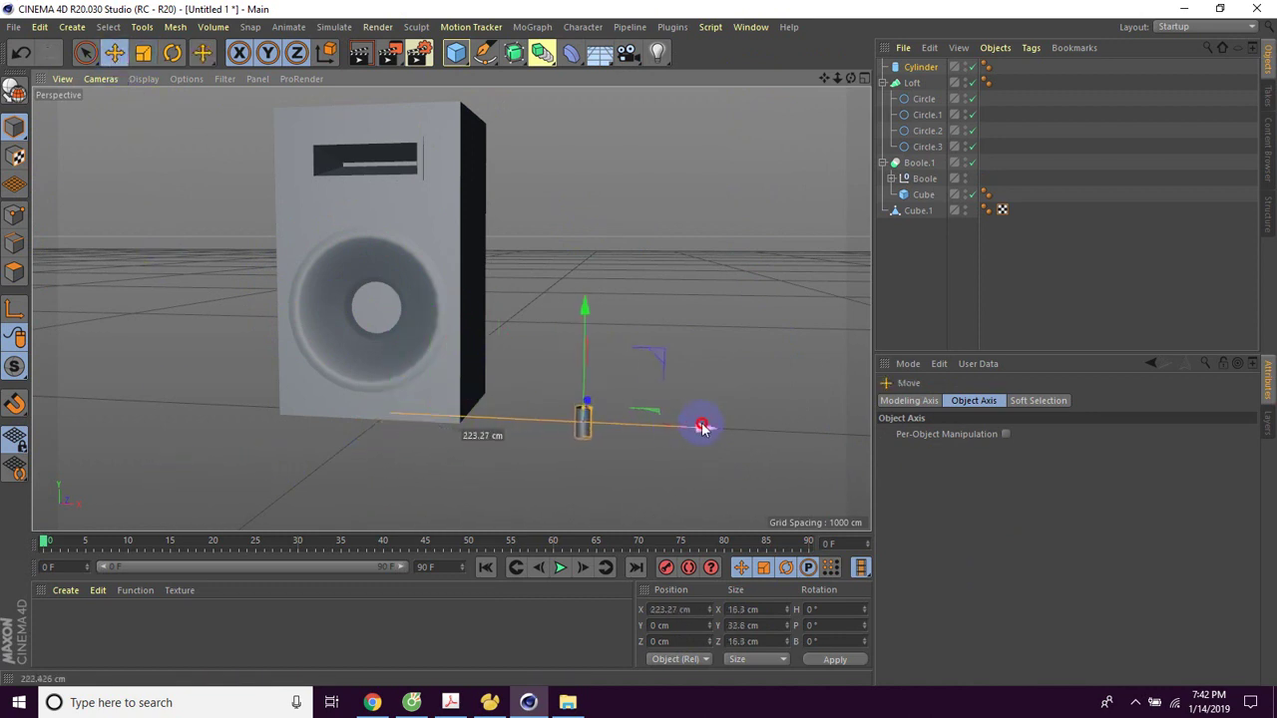
pyautogui.keyDown('alt'); pyautogui.moveTo(715, 370); pyautogui.dragTo(602, 379); pyautogui.keyUp('alt')
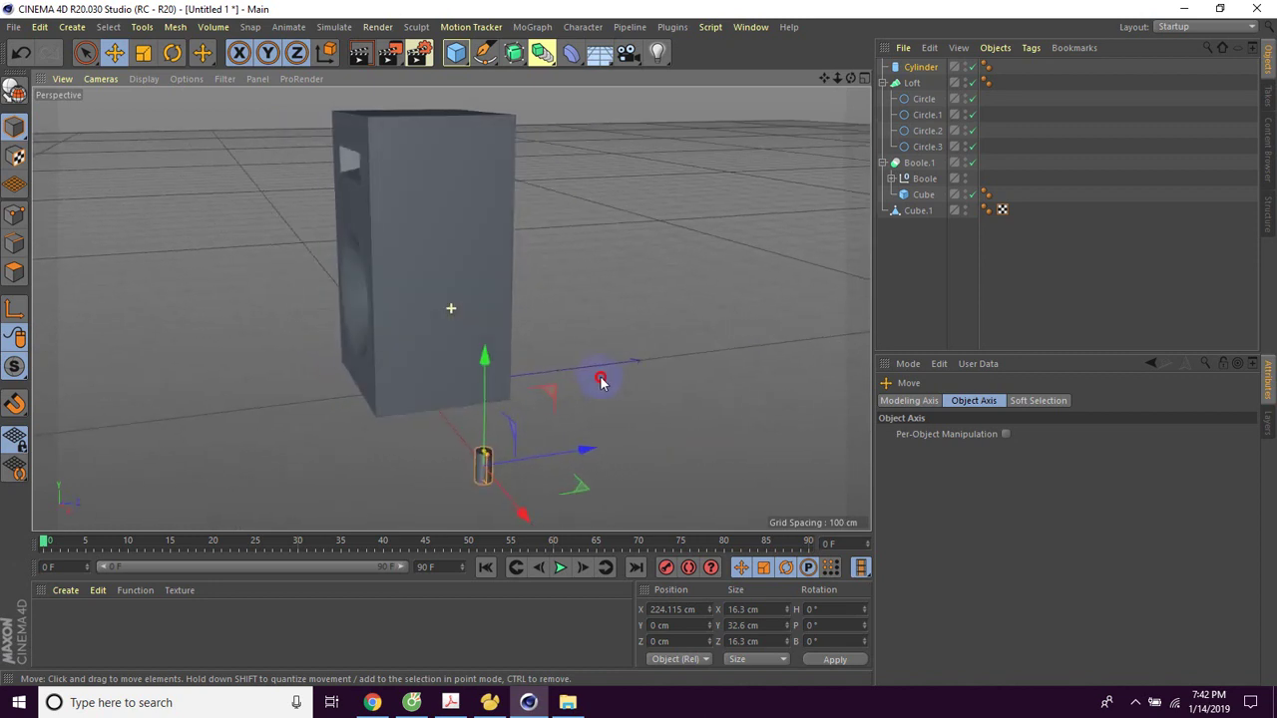
pyautogui.moveTo(587, 455); pyautogui.dragTo(580, 451)
# Shrink the cylinder further to 6.78 × 13.56 × 6.78 cm.
pyautogui.click(143, 54)
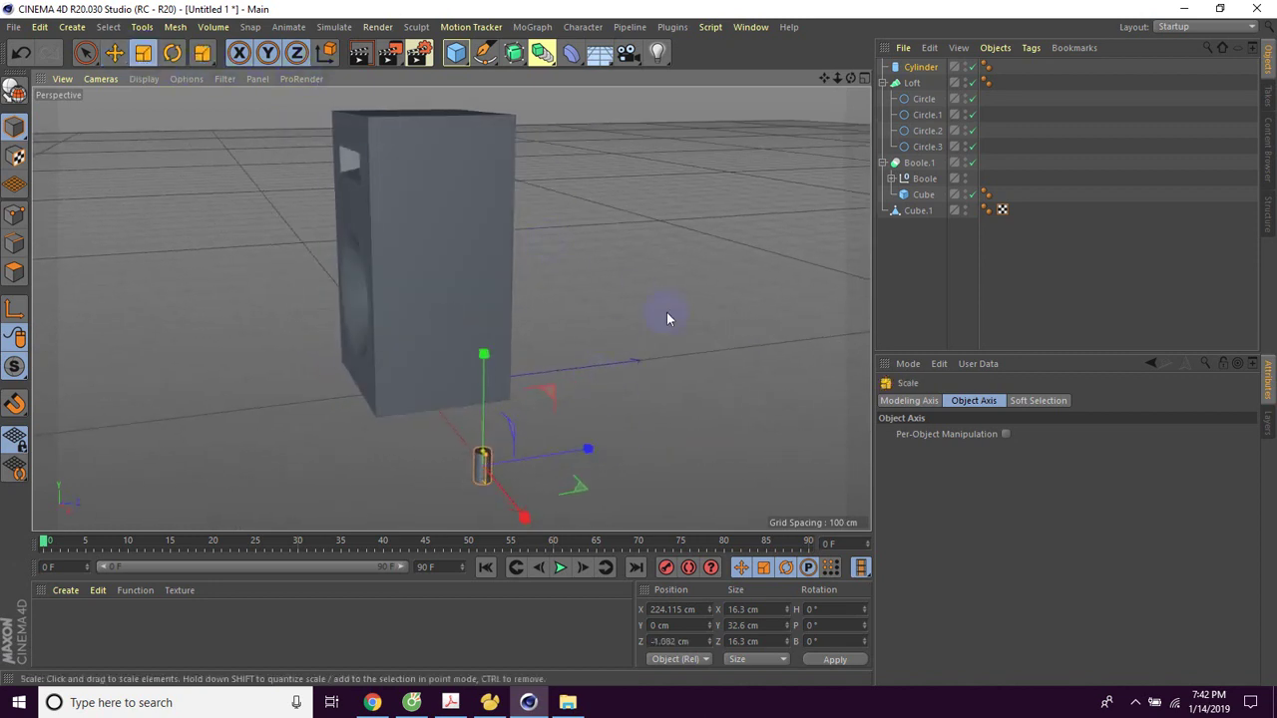
pyautogui.moveTo(473, 419)
pyautogui.mouseDown()
pyautogui.moveTo(392, 455)
pyautogui.moveTo(546, 450)
pyautogui.mouseUp()
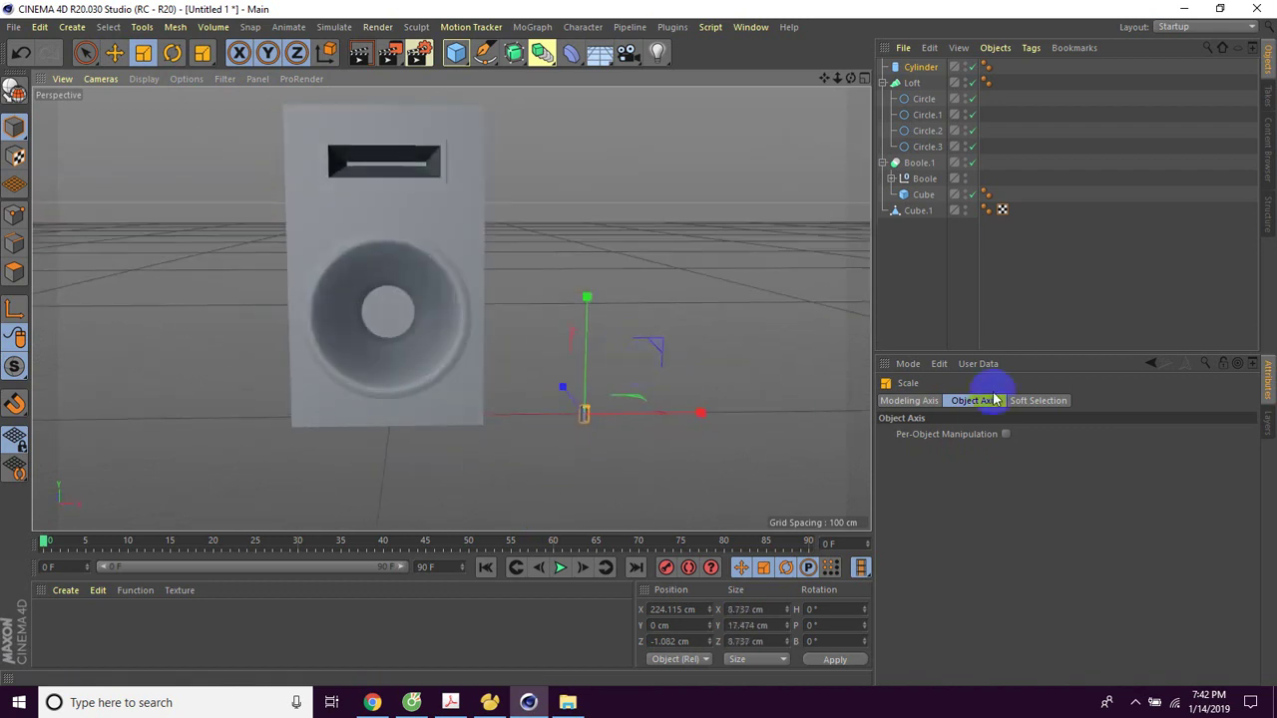
pyautogui.moveTo(723, 314)
pyautogui.keyDown('alt'); pyautogui.mouseDown()
pyautogui.moveTo(710, 448)
pyautogui.moveTo(645, 345)
pyautogui.moveTo(676, 293)
pyautogui.moveTo(706, 293)
pyautogui.mouseUp(); pyautogui.keyUp('alt')
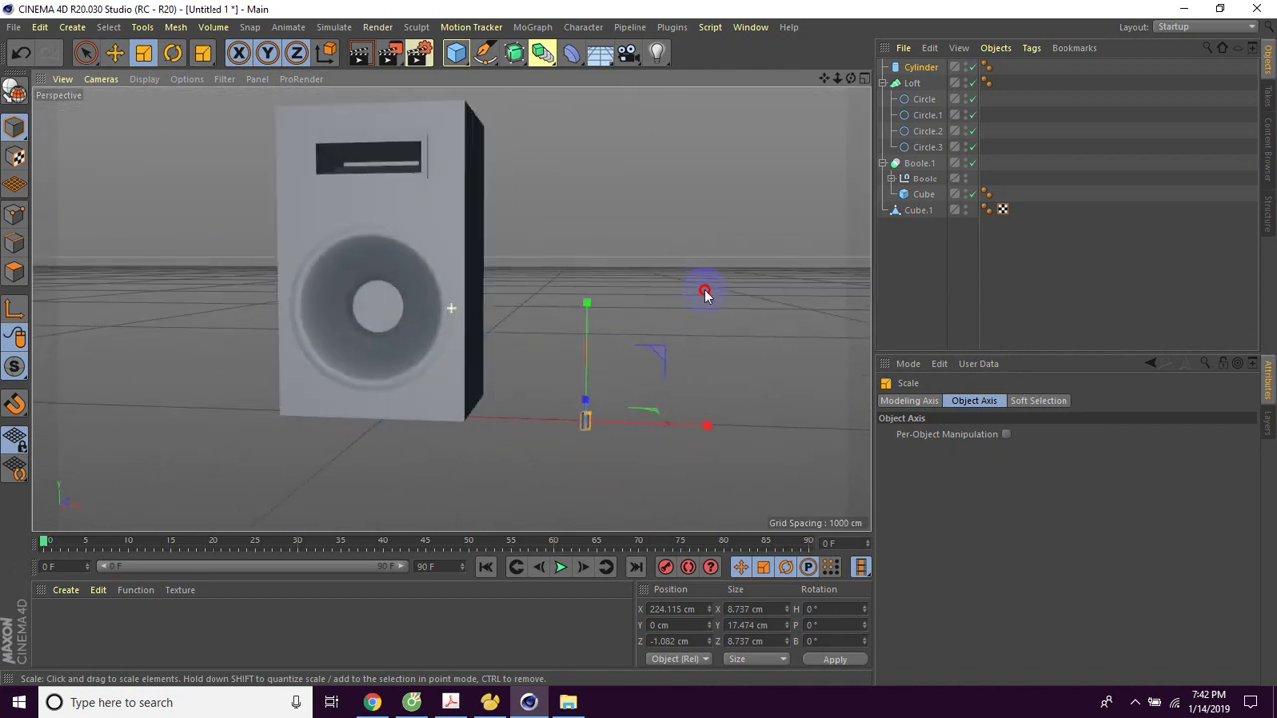
pyautogui.moveTo(794, 305)
pyautogui.mouseDown()
pyautogui.moveTo(715, 335)
pyautogui.moveTo(696, 323)
pyautogui.mouseUp()
pyautogui.moveTo(619, 466)
pyautogui.keyDown('alt'); pyautogui.mouseDown()
pyautogui.moveTo(650, 456)
pyautogui.moveTo(594, 458)
pyautogui.mouseUp(); pyautogui.keyUp('alt')
pyautogui.click(579, 429)
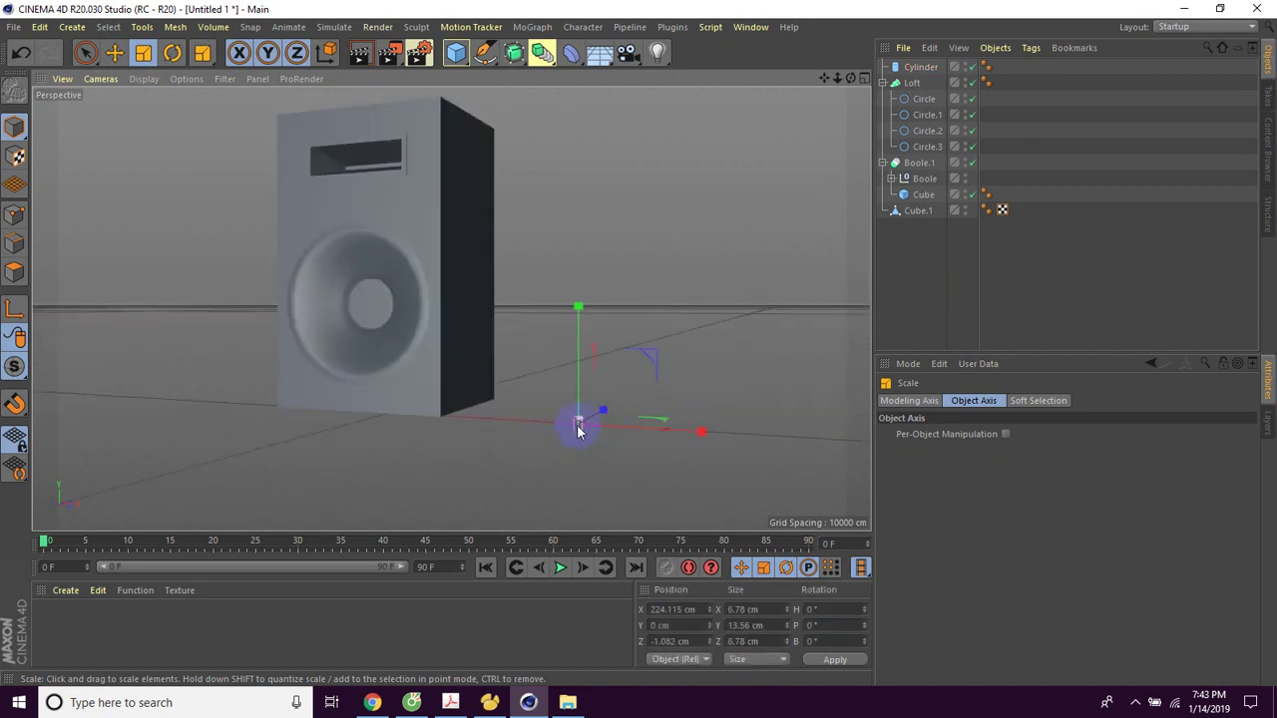
pyautogui.click(523, 58)
pyautogui.click(552, 62)
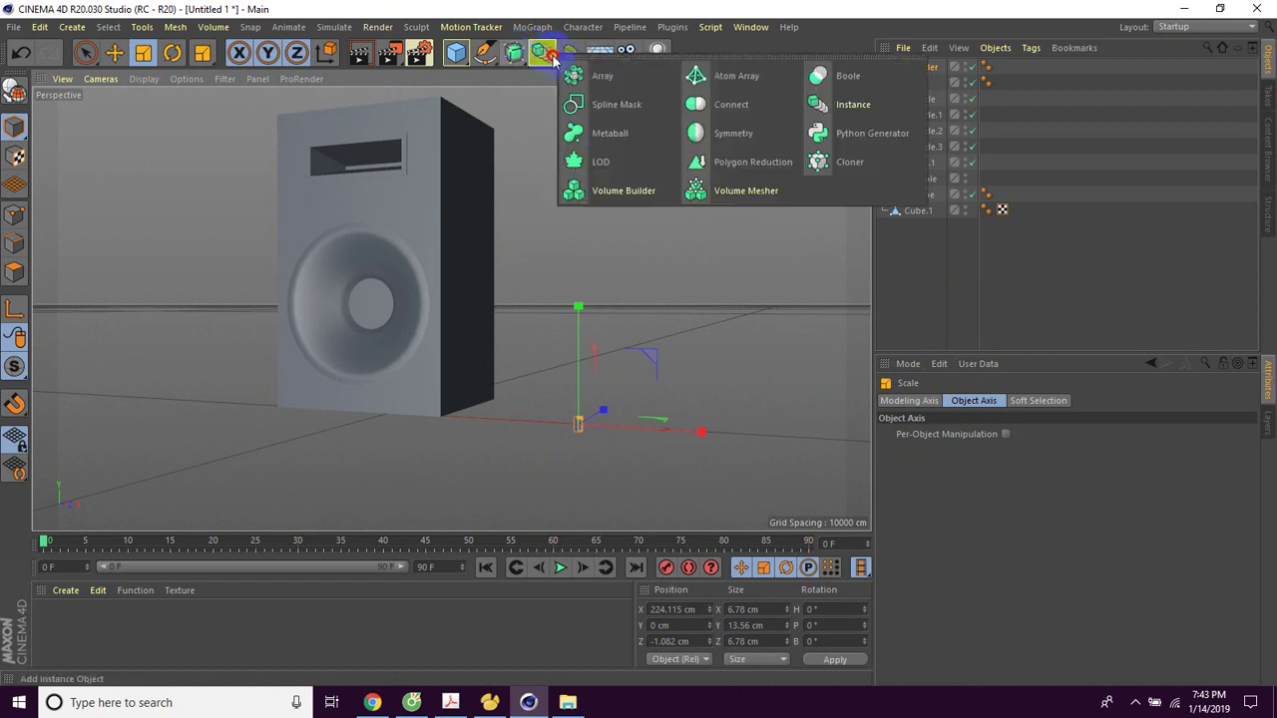
pyautogui.click(602, 78)
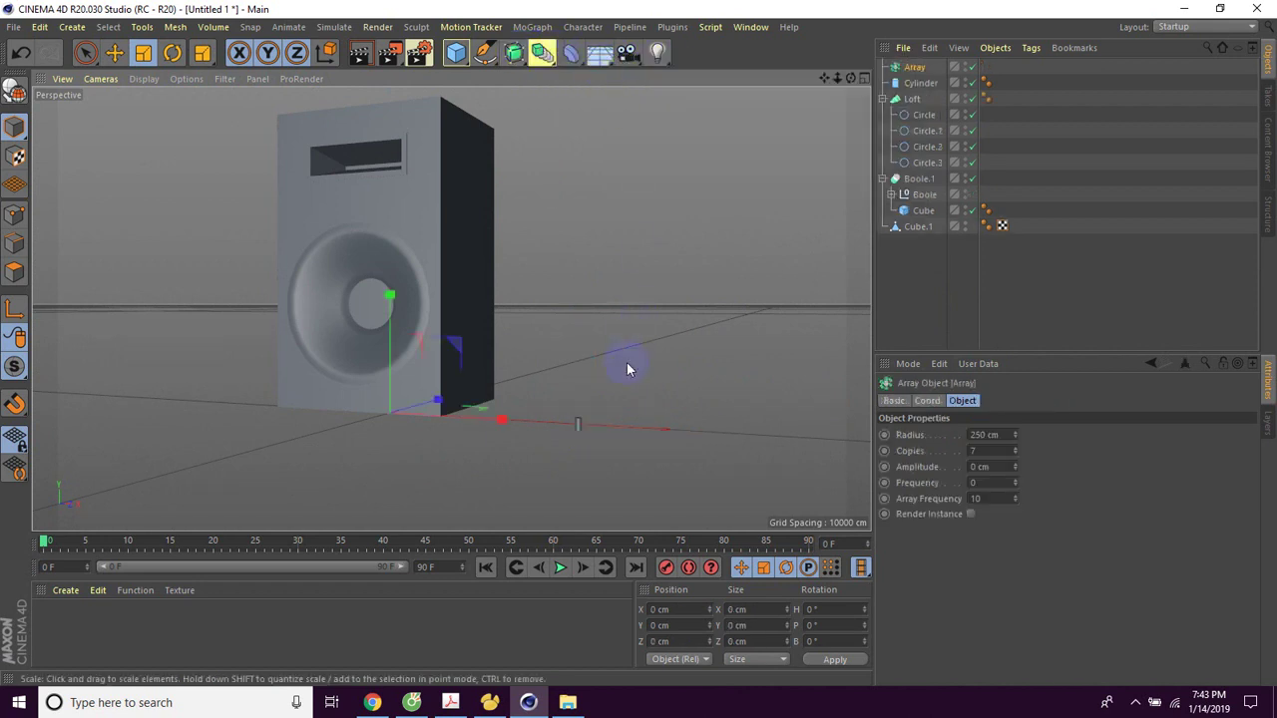
pyautogui.click(925, 86)
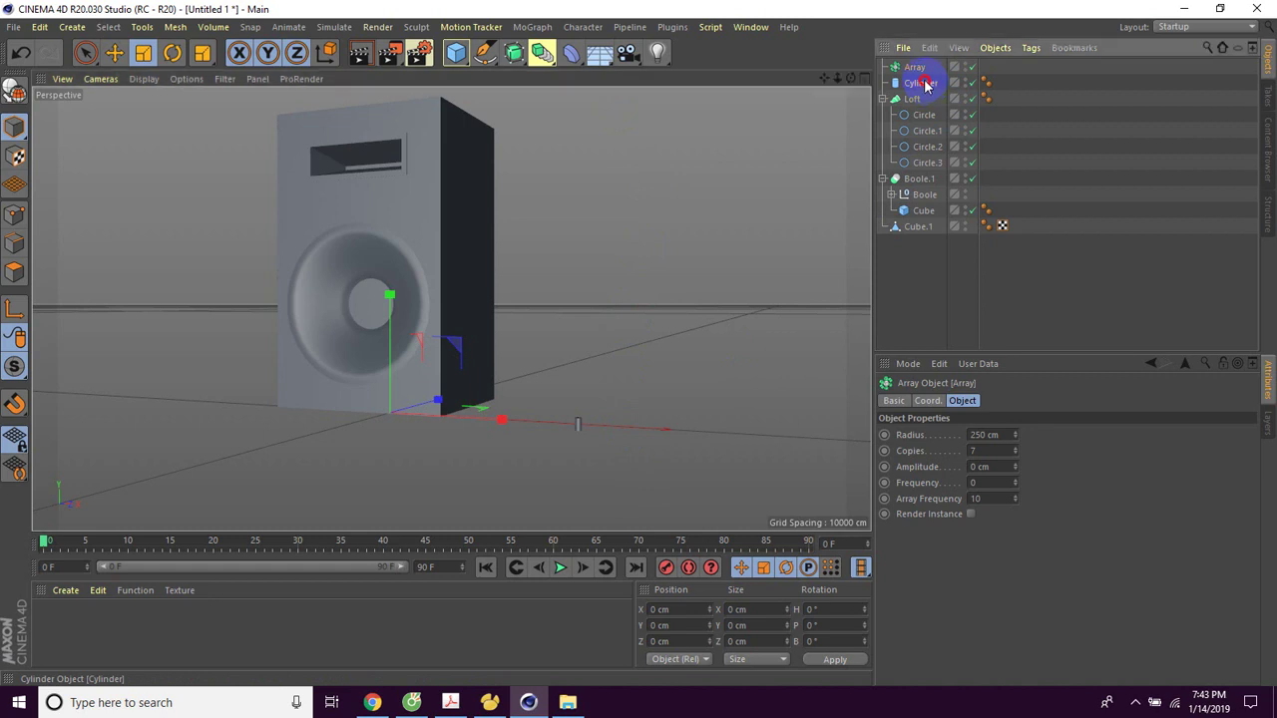
pyautogui.moveTo(922, 72); pyautogui.dragTo(920, 70)
pyautogui.moveTo(747, 299)
pyautogui.keyDown('alt'); pyautogui.mouseDown()
pyautogui.moveTo(735, 362)
pyautogui.moveTo(772, 285)
pyautogui.moveTo(820, 331)
pyautogui.moveTo(761, 323)
pyautogui.moveTo(770, 317)
pyautogui.mouseUp(); pyautogui.keyUp('alt')
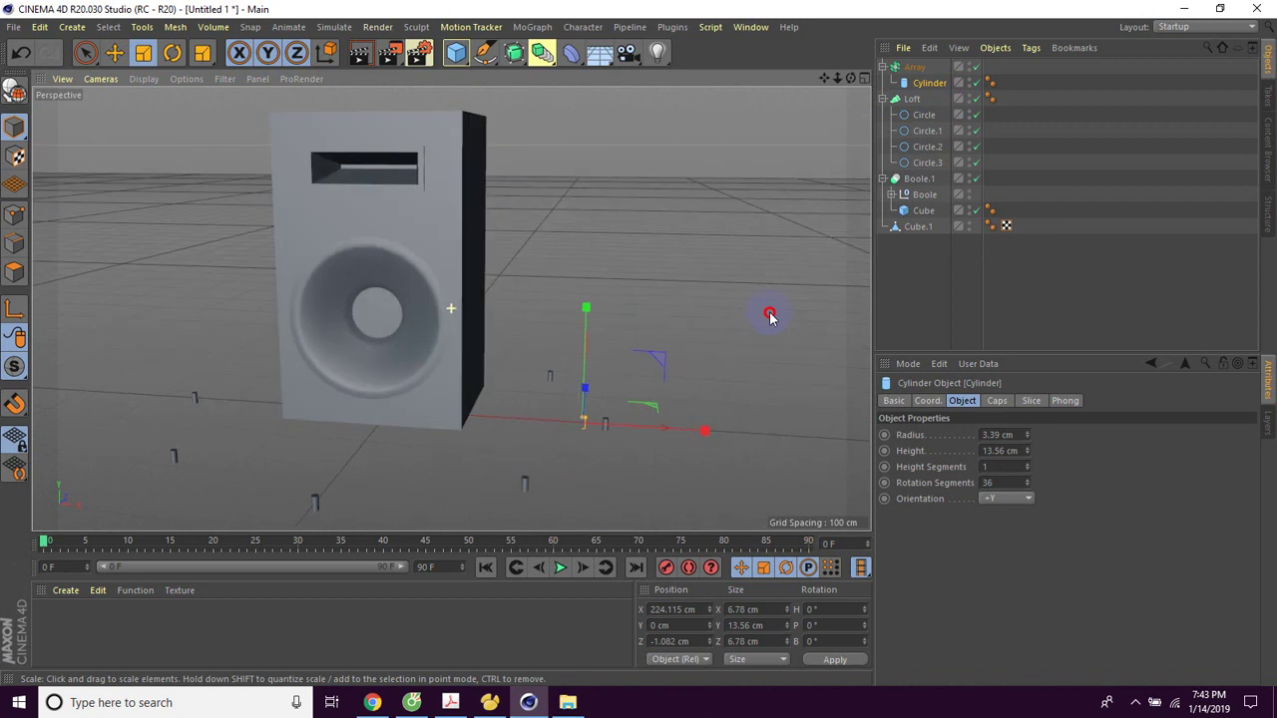
pyautogui.click(912, 67)
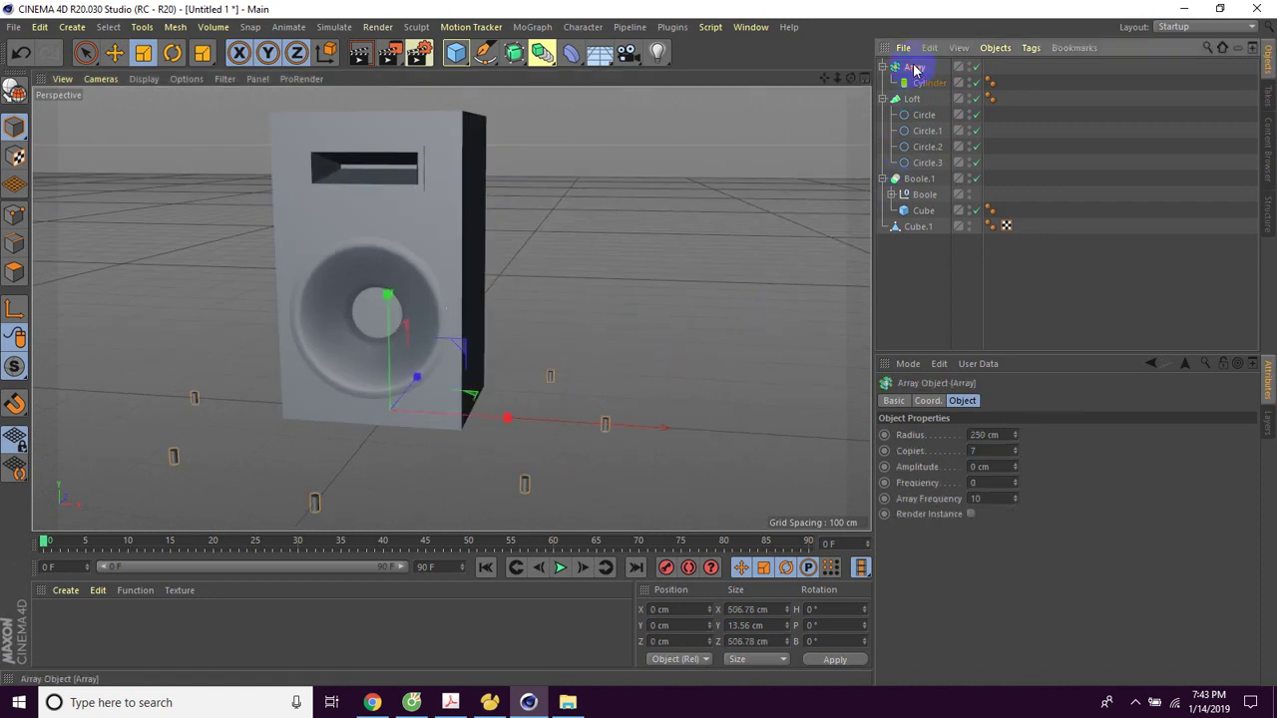
pyautogui.click(171, 56)
pyautogui.click(142, 56)
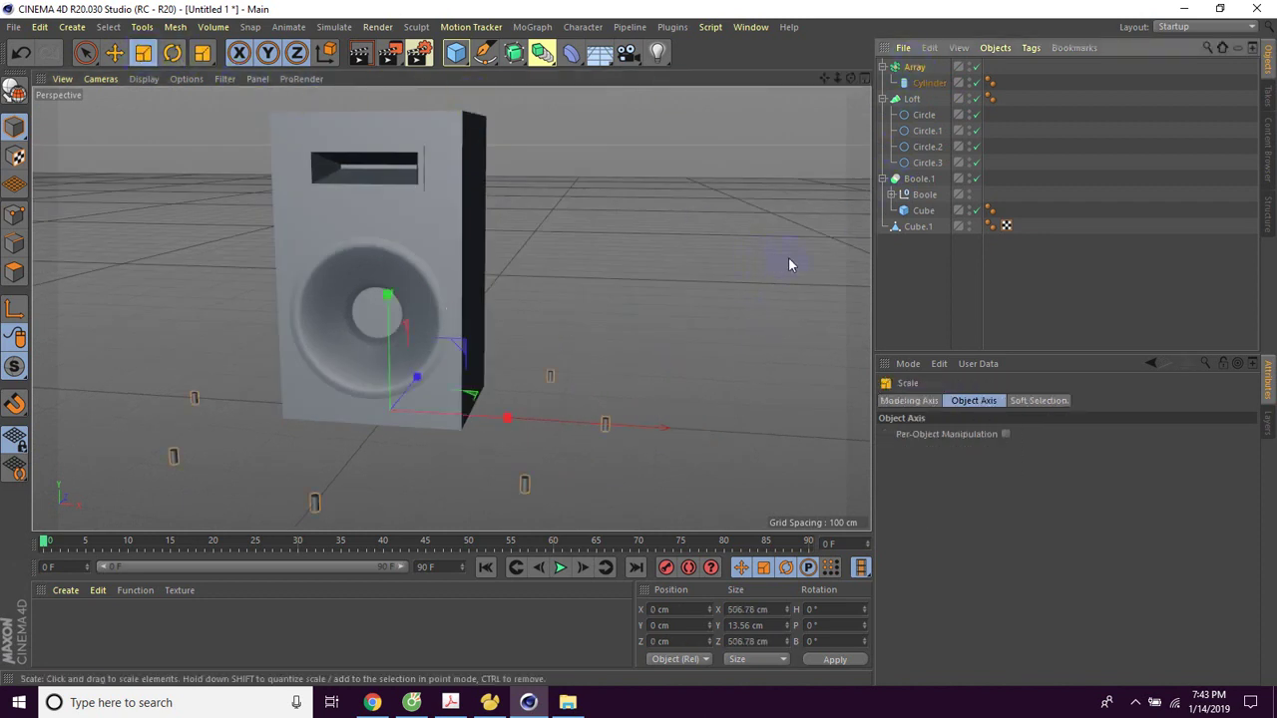
pyautogui.moveTo(789, 266); pyautogui.dragTo(539, 372)
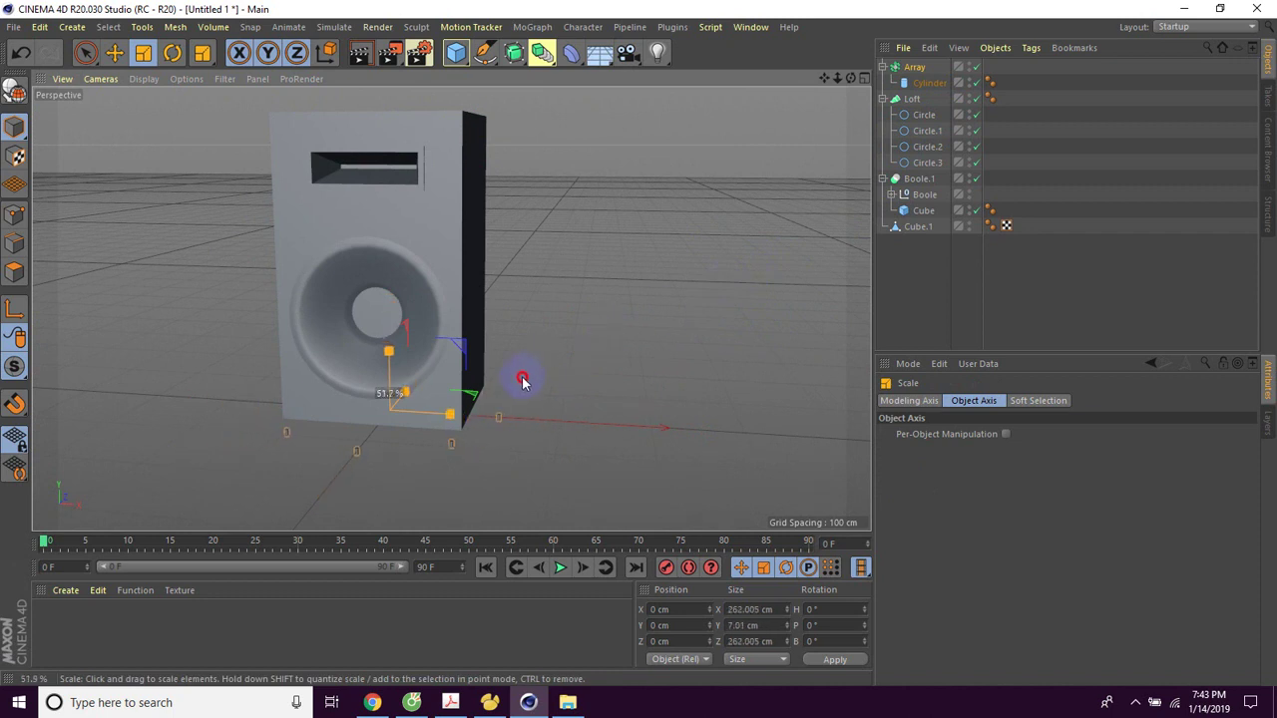
pyautogui.click(1018, 401)
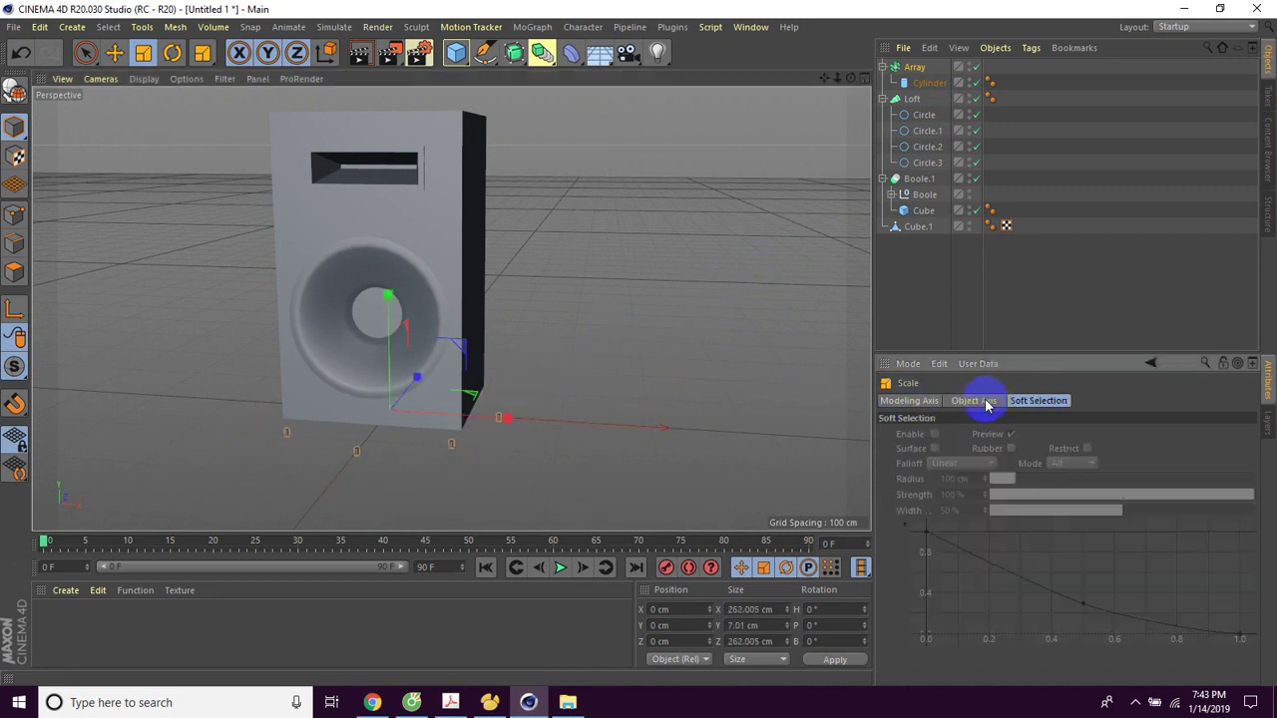
pyautogui.click(984, 401)
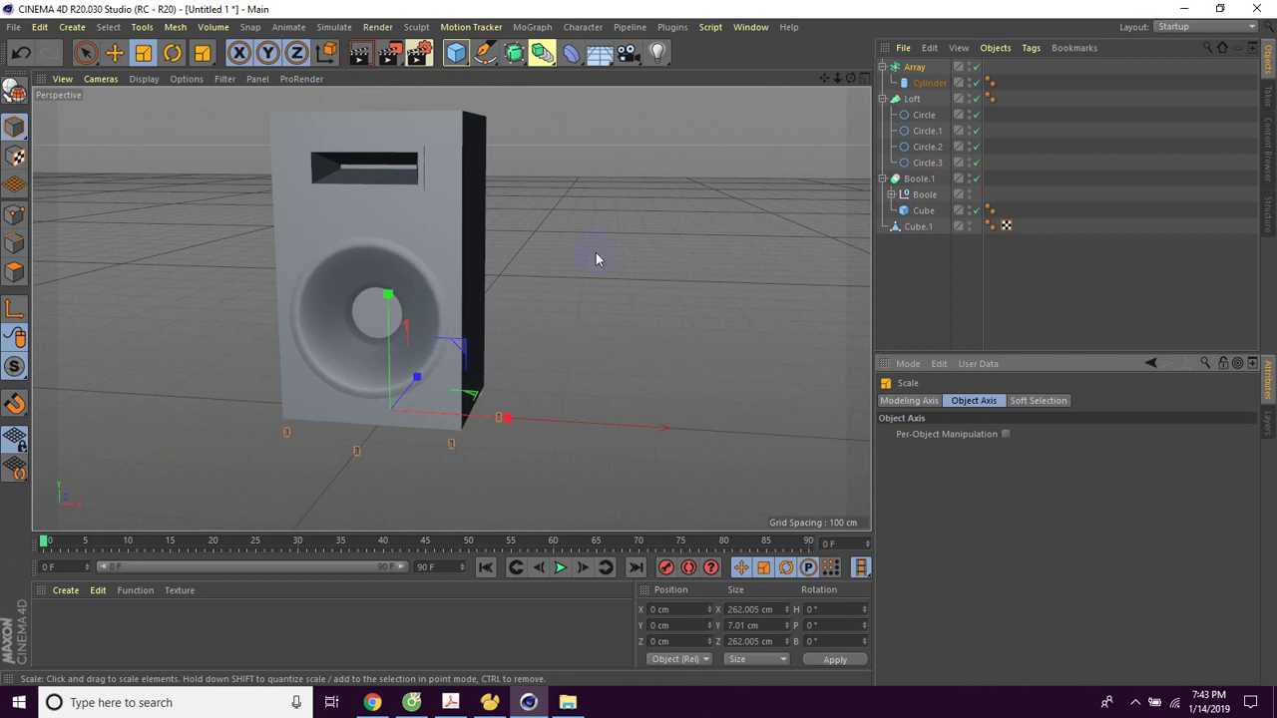
pyautogui.click(171, 53)
# Reset the screw ring's rotation and tilt it about 89° in pitch.
pyautogui.click(638, 321)
pyautogui.keyDown('alt'); pyautogui.moveTo(639, 321); pyautogui.dragTo(380, 334); pyautogui.keyUp('alt')
pyautogui.hotkey('ctrl', 'z')
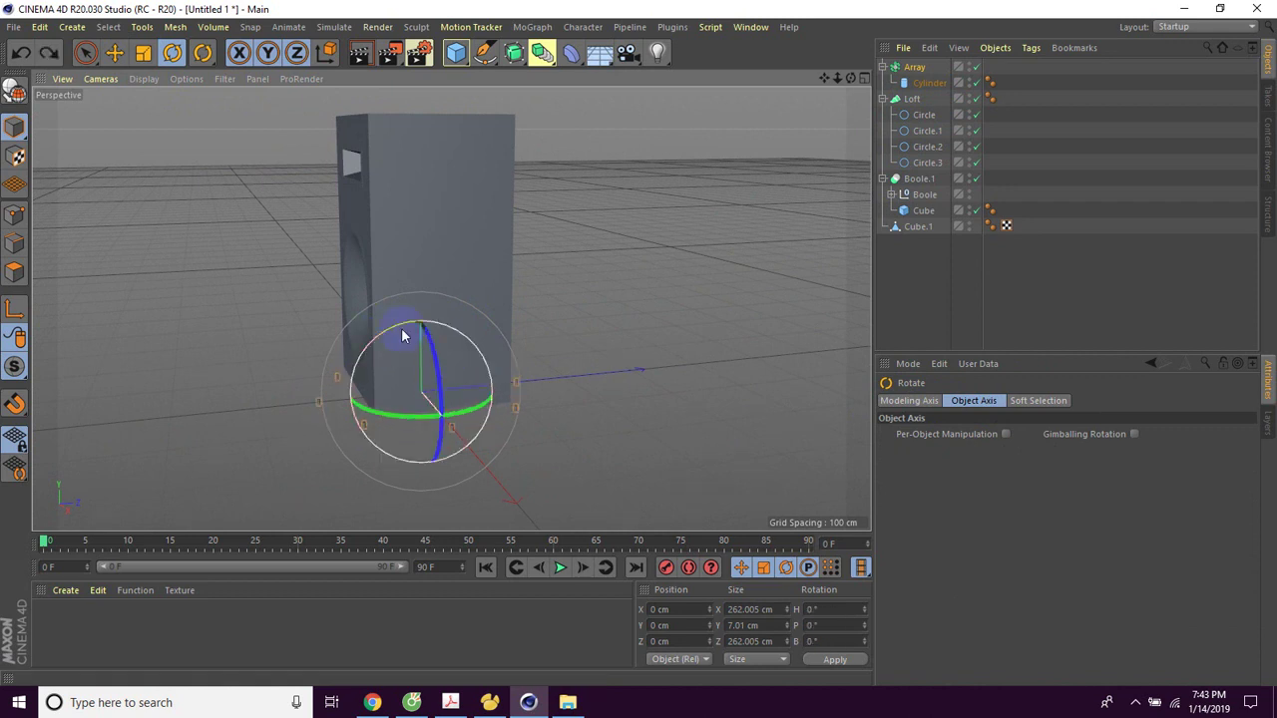
pyautogui.moveTo(396, 333); pyautogui.dragTo(356, 407)
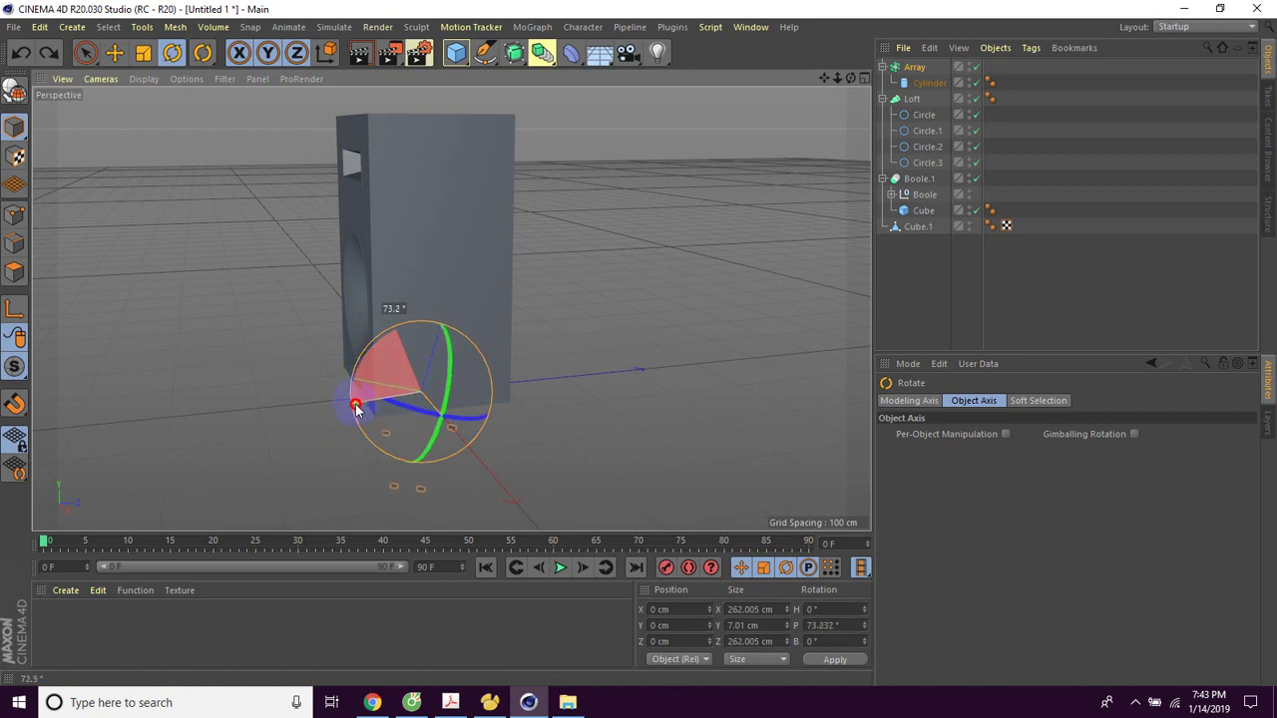
pyautogui.moveTo(356, 407); pyautogui.dragTo(357, 411)
pyautogui.moveTo(629, 457)
pyautogui.keyDown('alt'); pyautogui.mouseDown()
pyautogui.moveTo(746, 442)
pyautogui.moveTo(607, 448)
pyautogui.moveTo(685, 469)
pyautogui.moveTo(770, 465)
pyautogui.mouseUp(); pyautogui.keyUp('alt')
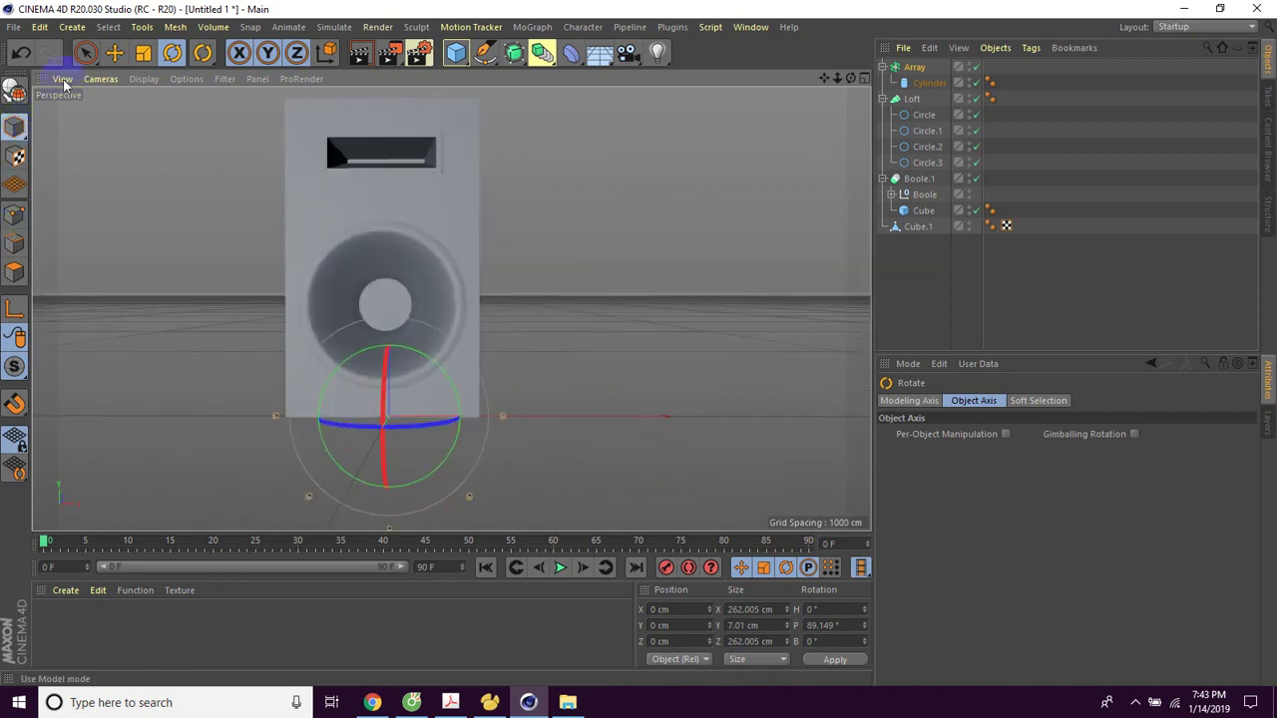
# Move the screw ring sideways along X and up along Y.
pyautogui.click(113, 53)
pyautogui.moveTo(506, 416); pyautogui.dragTo(707, 412)
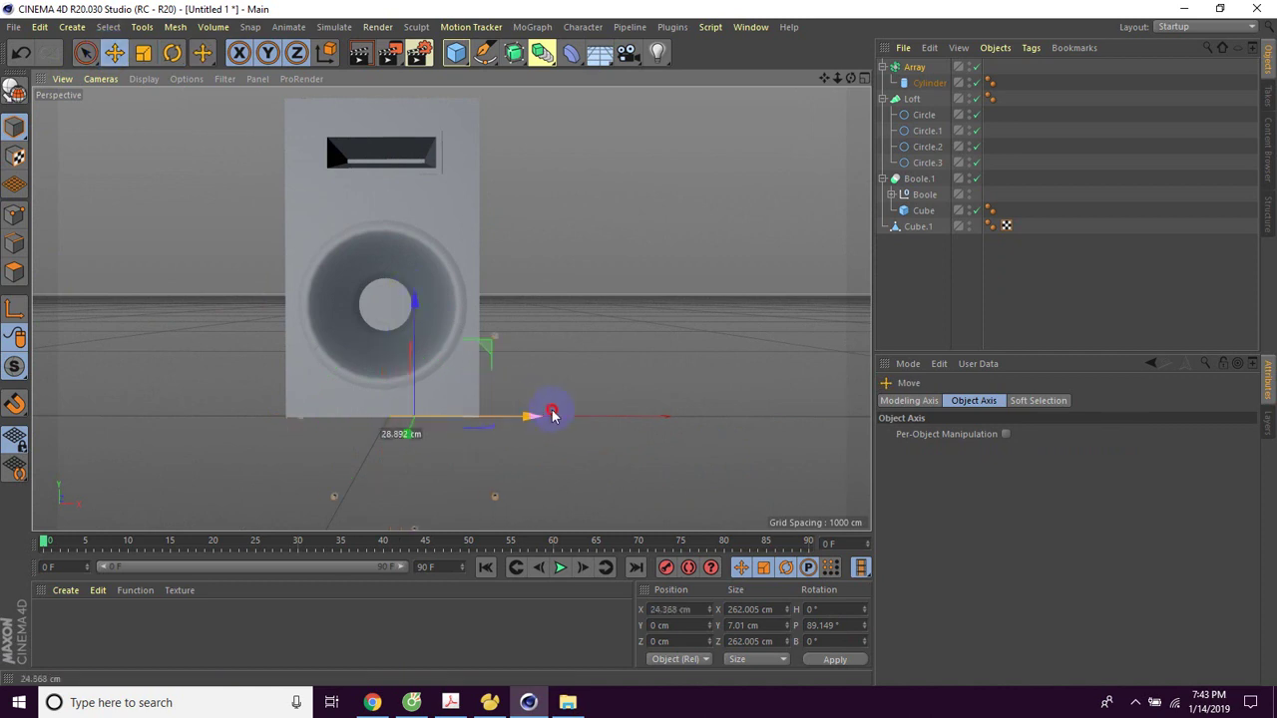
pyautogui.moveTo(596, 300); pyautogui.dragTo(611, 197)
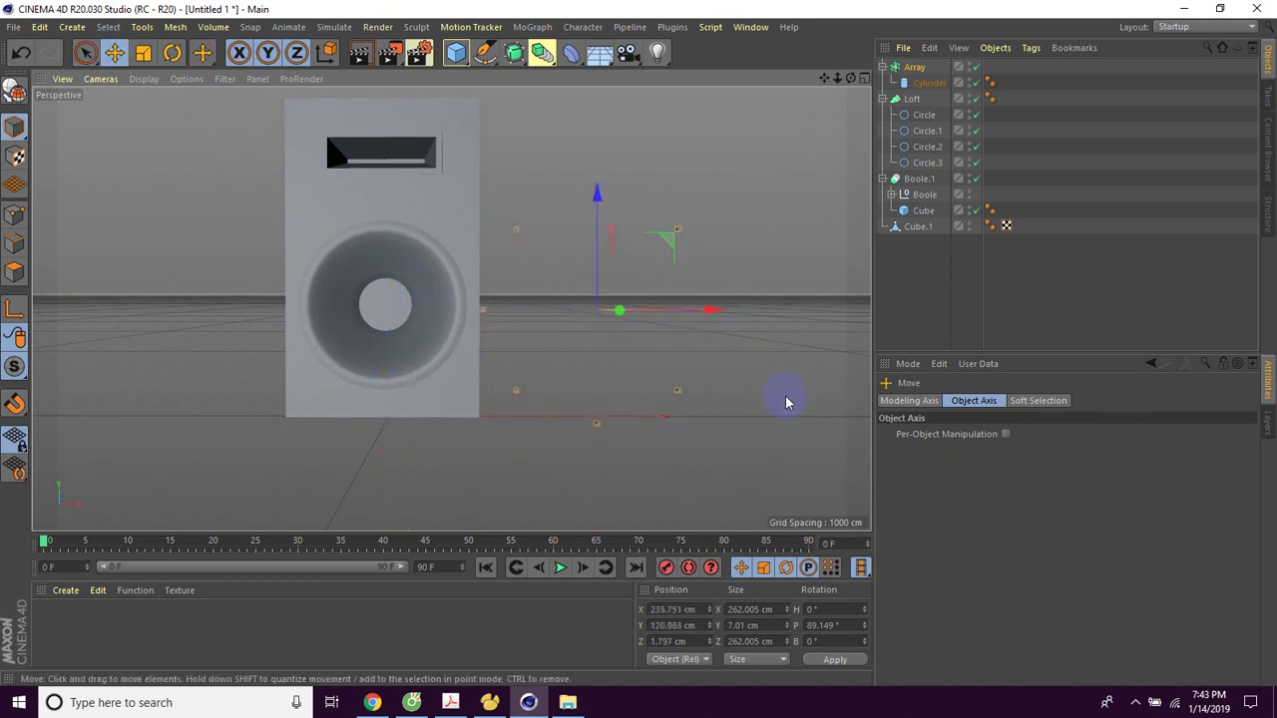
pyautogui.click(783, 389)
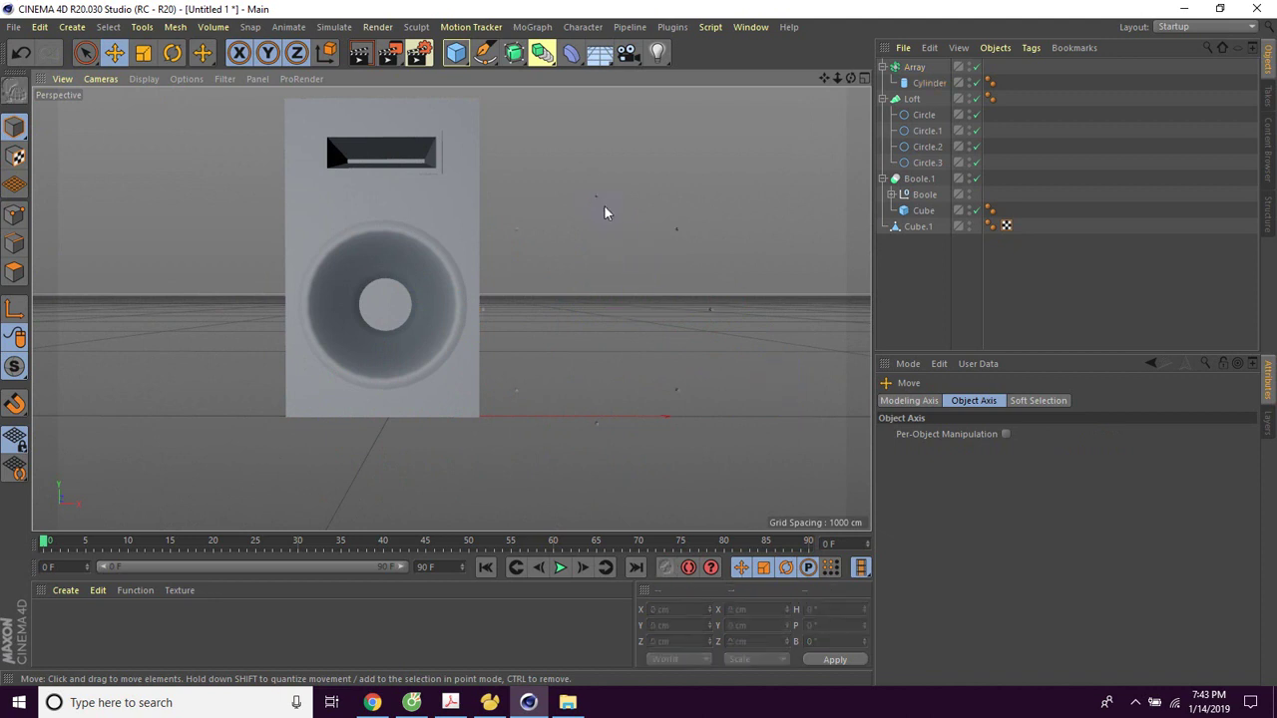
pyautogui.click(914, 67)
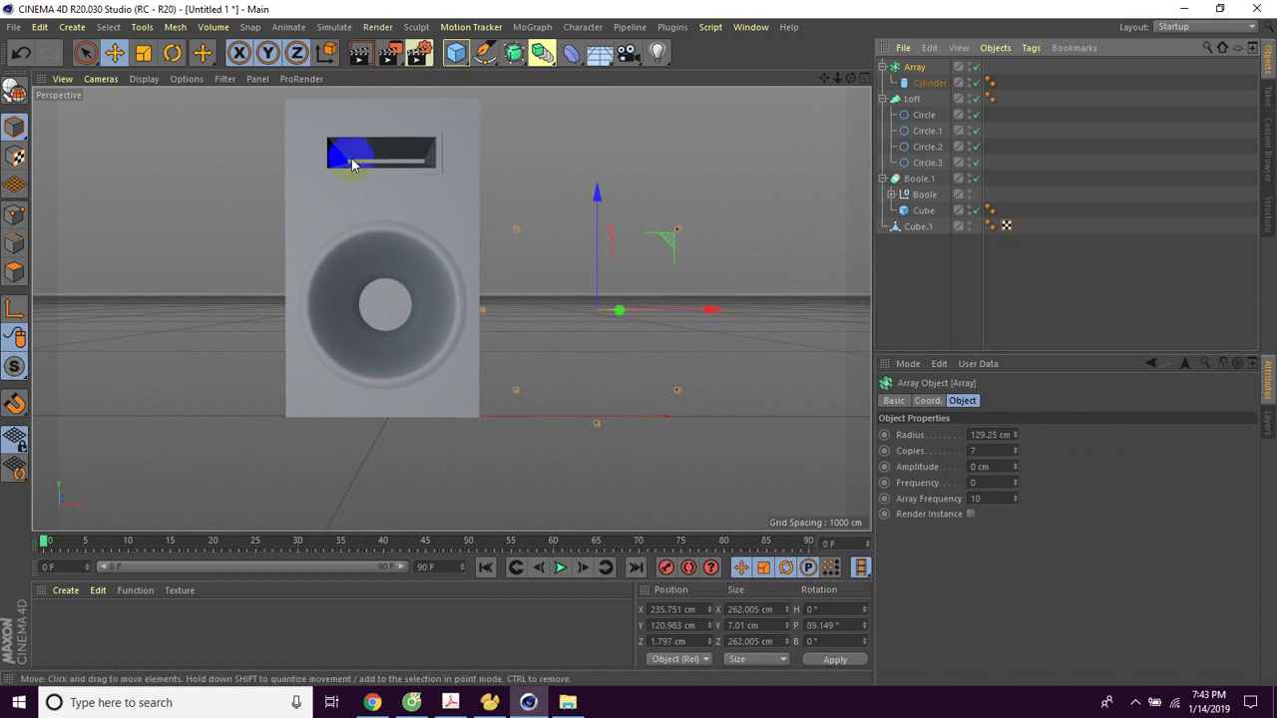
# Shrink the screw ring to about 81% and center it on the cone at the speaker front.
pyautogui.click(142, 53)
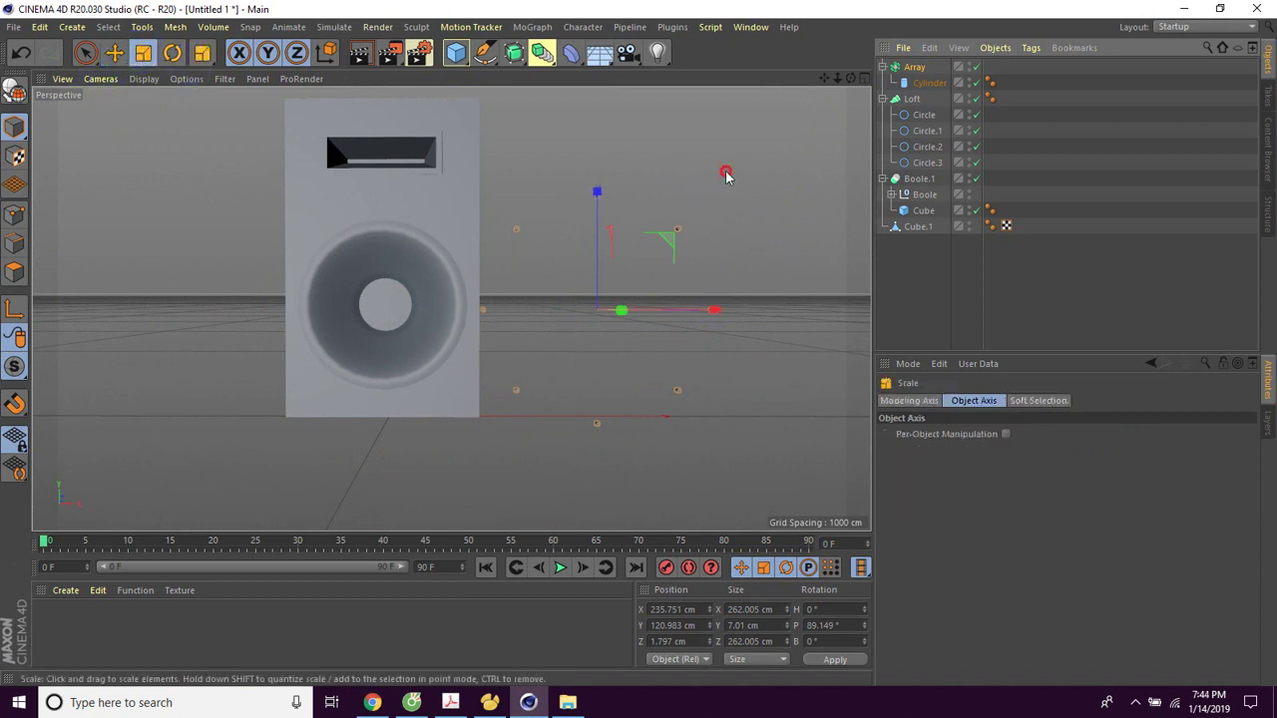
pyautogui.moveTo(724, 174); pyautogui.dragTo(637, 241)
pyautogui.click(114, 53)
pyautogui.moveTo(729, 315); pyautogui.dragTo(501, 319)
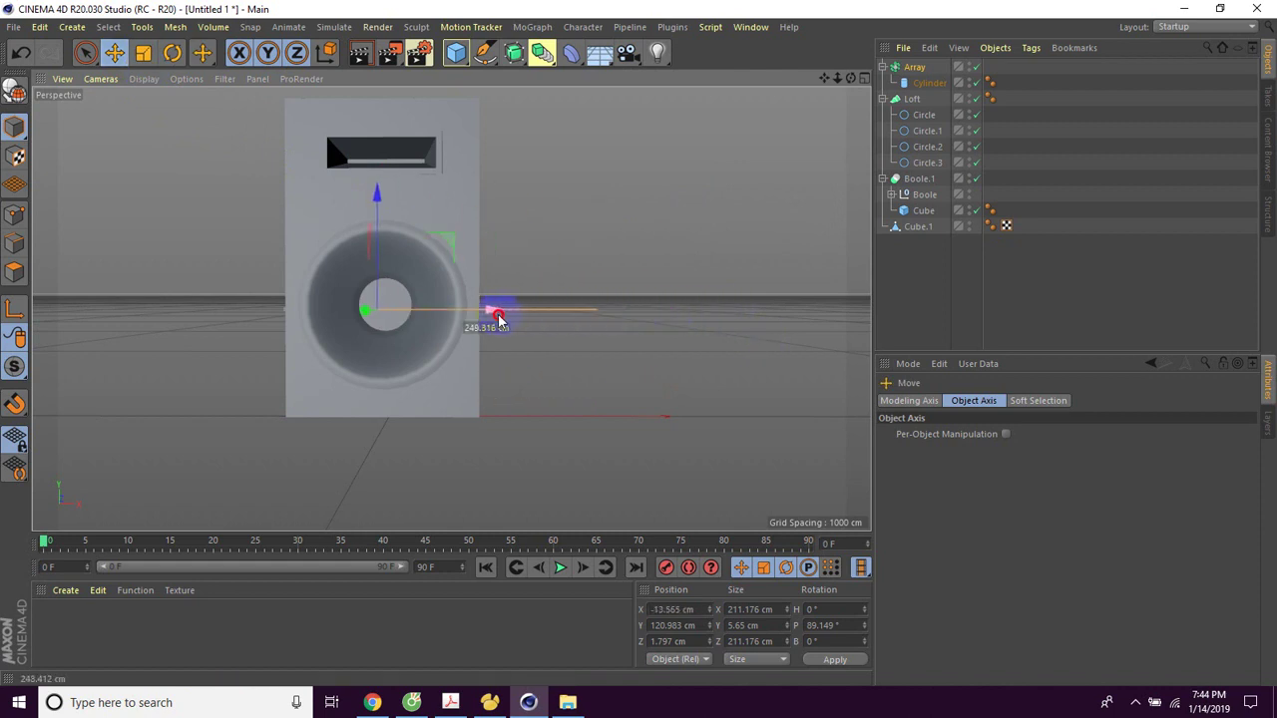
pyautogui.moveTo(501, 320)
pyautogui.mouseDown()
pyautogui.moveTo(649, 402)
pyautogui.moveTo(416, 404)
pyautogui.mouseUp()
pyautogui.moveTo(313, 305)
pyautogui.mouseDown()
pyautogui.moveTo(250, 305)
pyautogui.moveTo(407, 413)
pyautogui.moveTo(499, 412)
pyautogui.moveTo(448, 399)
pyautogui.mouseUp()
pyautogui.moveTo(368, 203); pyautogui.dragTo(367, 181)
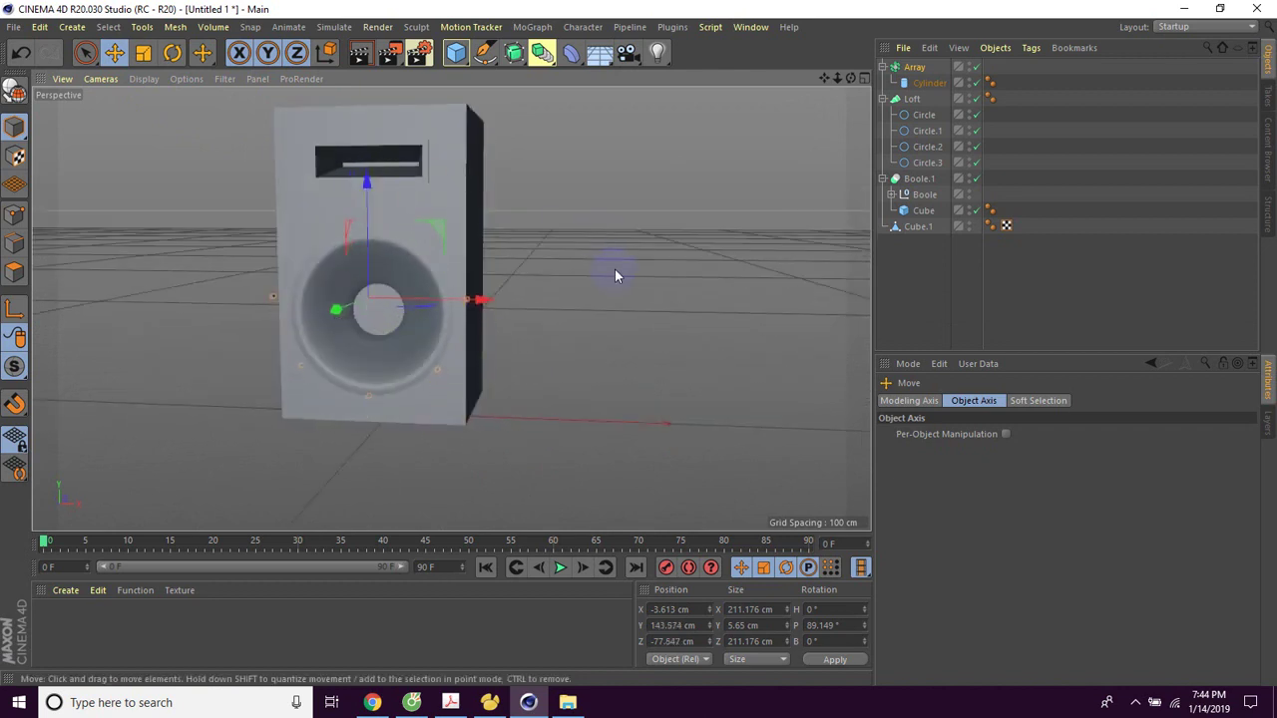
# Shrink the ring to about 187 cm across and fine-tune its tilt to about 90°.
pyautogui.click(143, 53)
pyautogui.moveTo(633, 236)
pyautogui.mouseDown()
pyautogui.moveTo(639, 256)
pyautogui.moveTo(611, 266)
pyautogui.mouseUp()
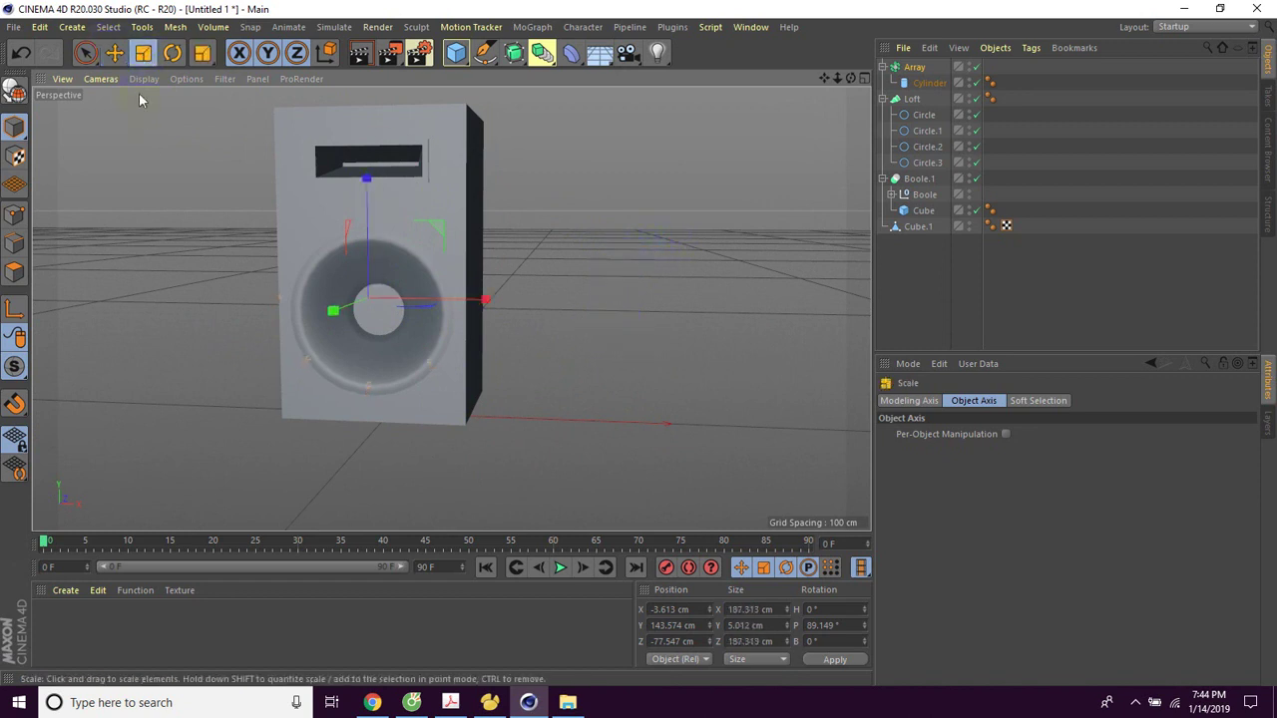
pyautogui.click(172, 53)
pyautogui.moveTo(351, 260); pyautogui.dragTo(352, 261)
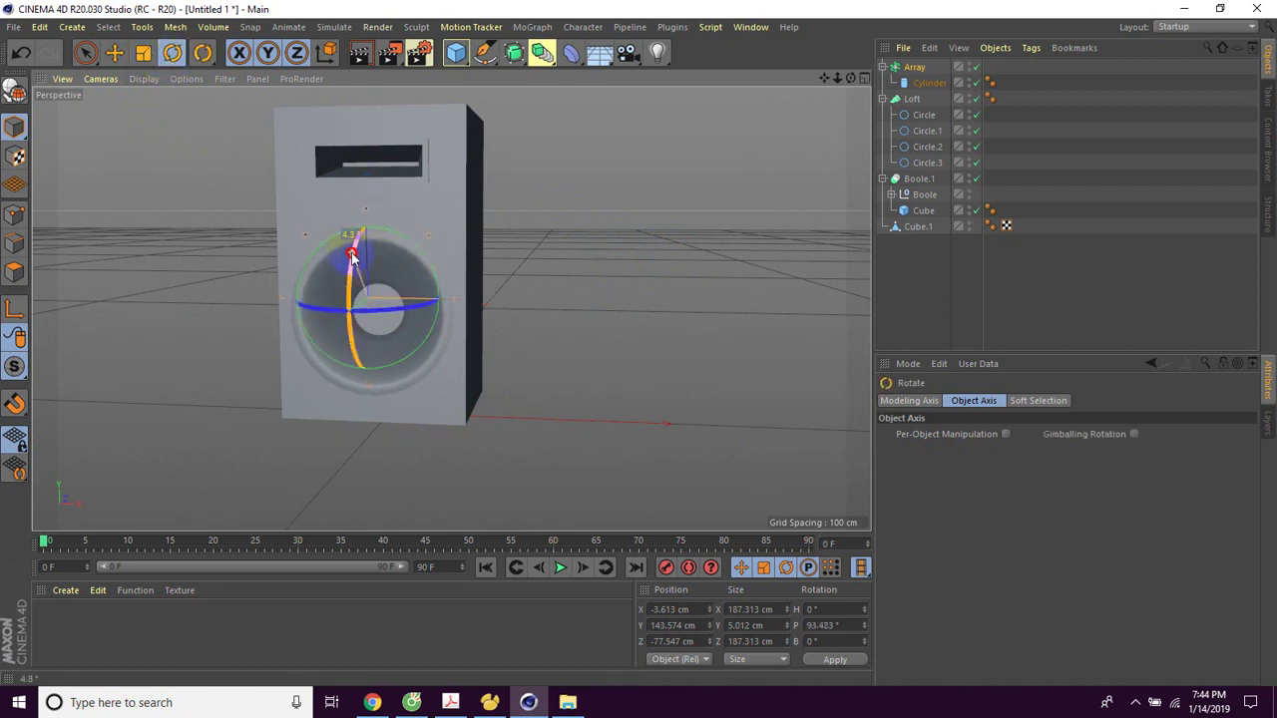
pyautogui.moveTo(351, 254); pyautogui.dragTo(353, 254)
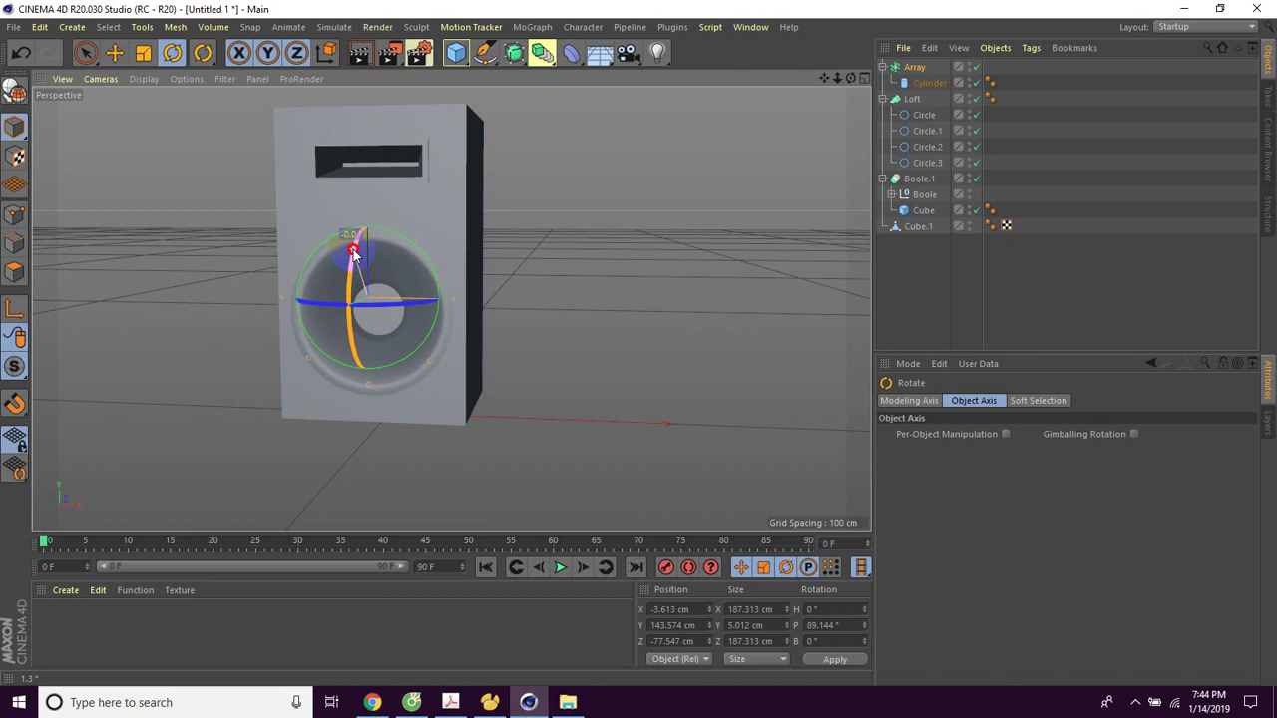
pyautogui.moveTo(354, 254); pyautogui.dragTo(355, 257)
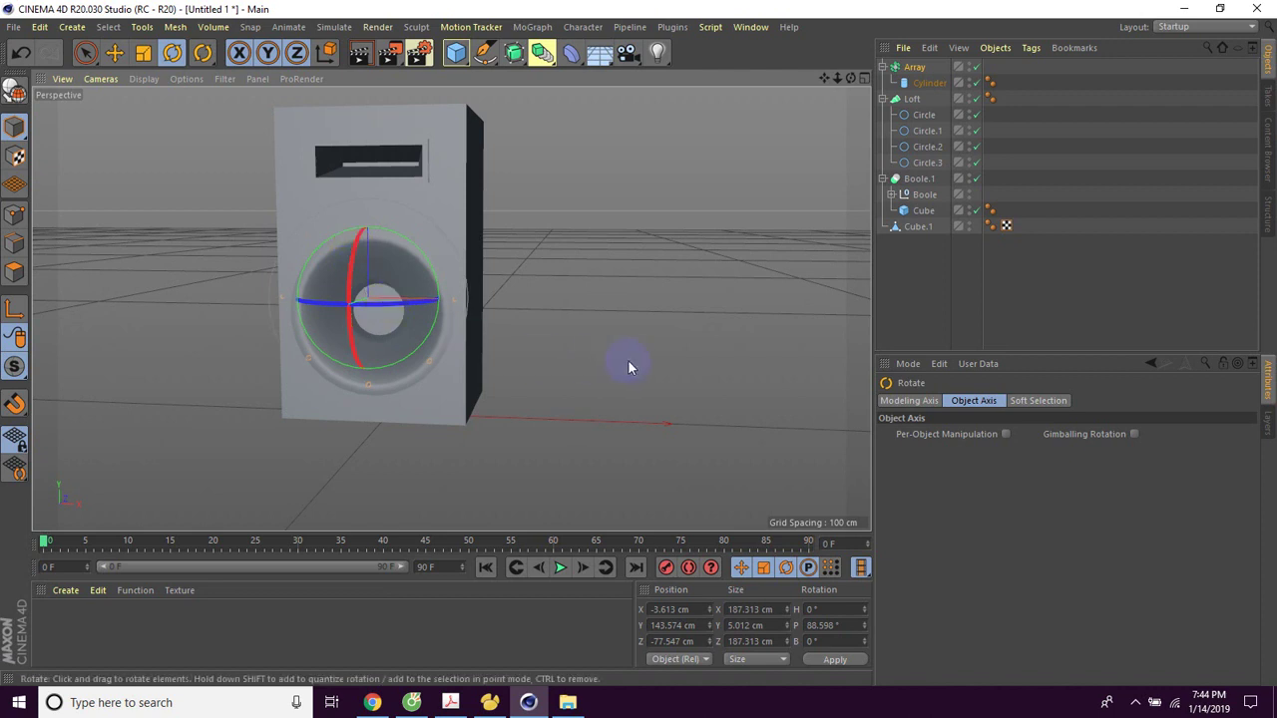
pyautogui.click(629, 367)
pyautogui.keyDown('alt'); pyautogui.moveTo(664, 360); pyautogui.dragTo(858, 194); pyautogui.keyUp('alt')
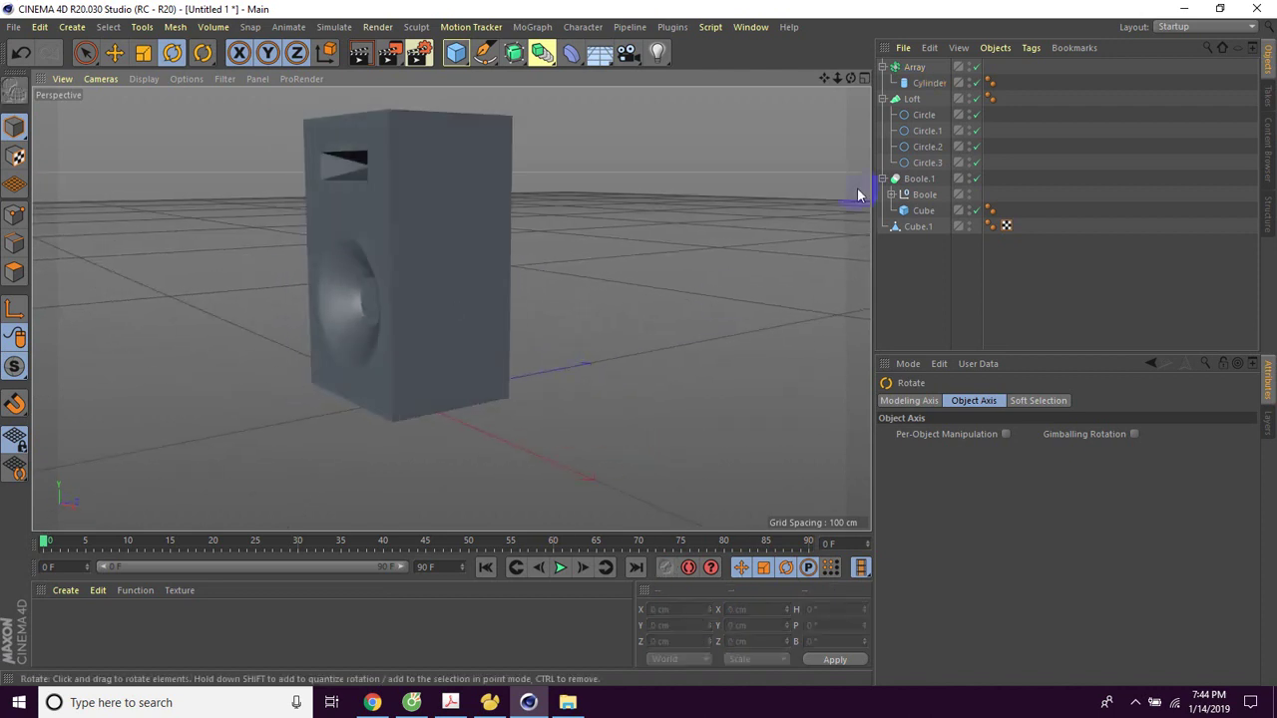
# Move the screw ring onto the cone and shrink it to about 95%.
pyautogui.click(918, 66)
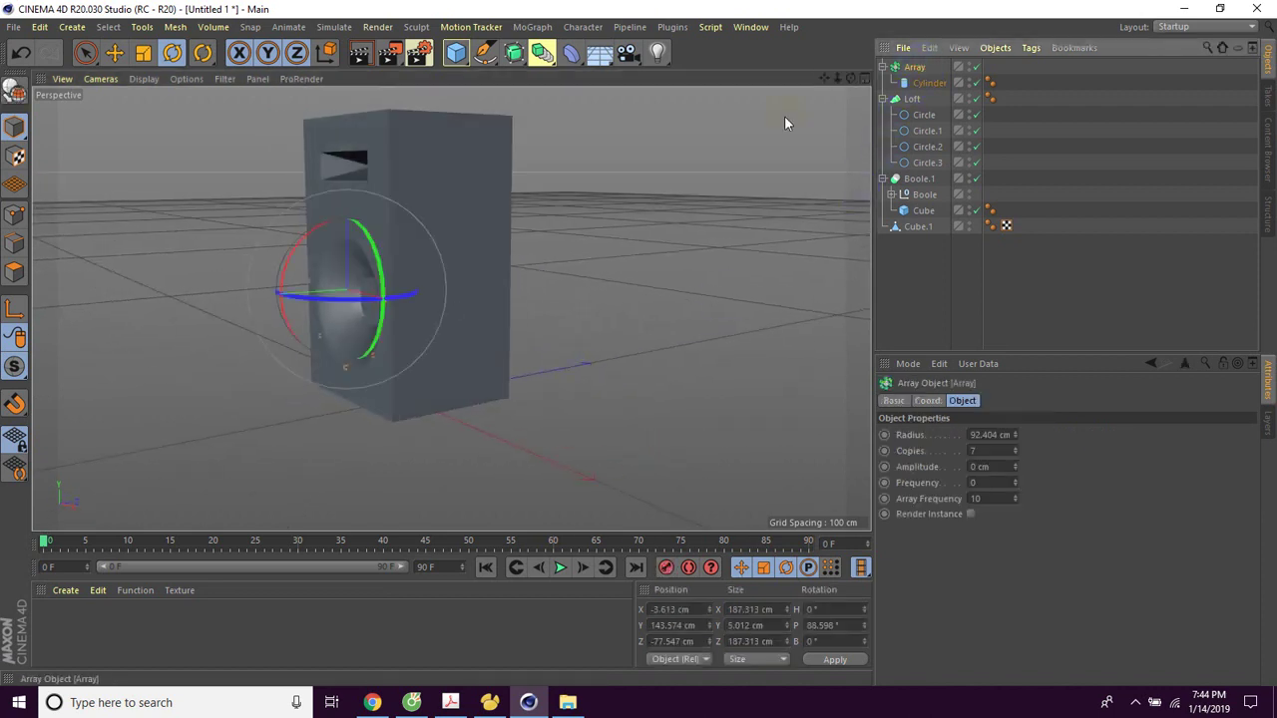
pyautogui.click(115, 57)
pyautogui.moveTo(399, 302); pyautogui.dragTo(226, 300)
pyautogui.keyDown('alt'); pyautogui.moveTo(223, 448); pyautogui.dragTo(349, 452); pyautogui.keyUp('alt')
pyautogui.moveTo(400, 190); pyautogui.dragTo(400, 211)
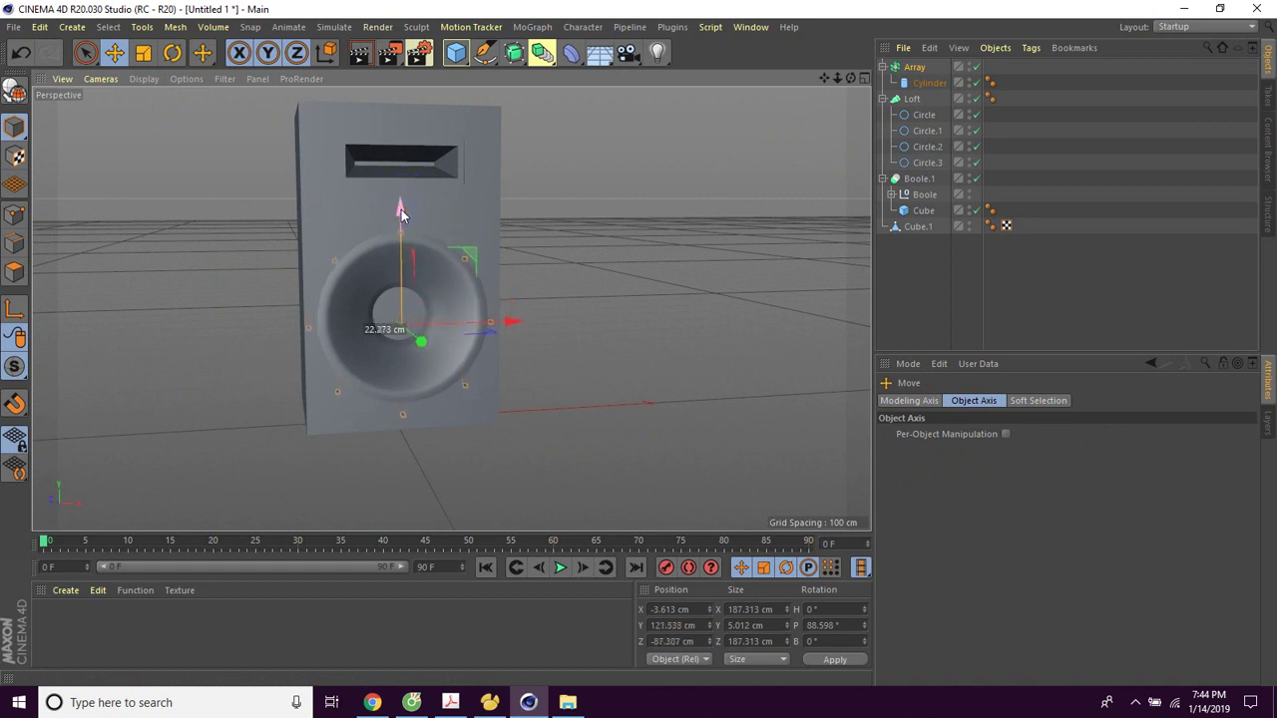
pyautogui.click(142, 53)
pyautogui.moveTo(701, 327)
pyautogui.mouseDown()
pyautogui.moveTo(622, 344)
pyautogui.moveTo(600, 392)
pyautogui.mouseUp()
pyautogui.press('e')
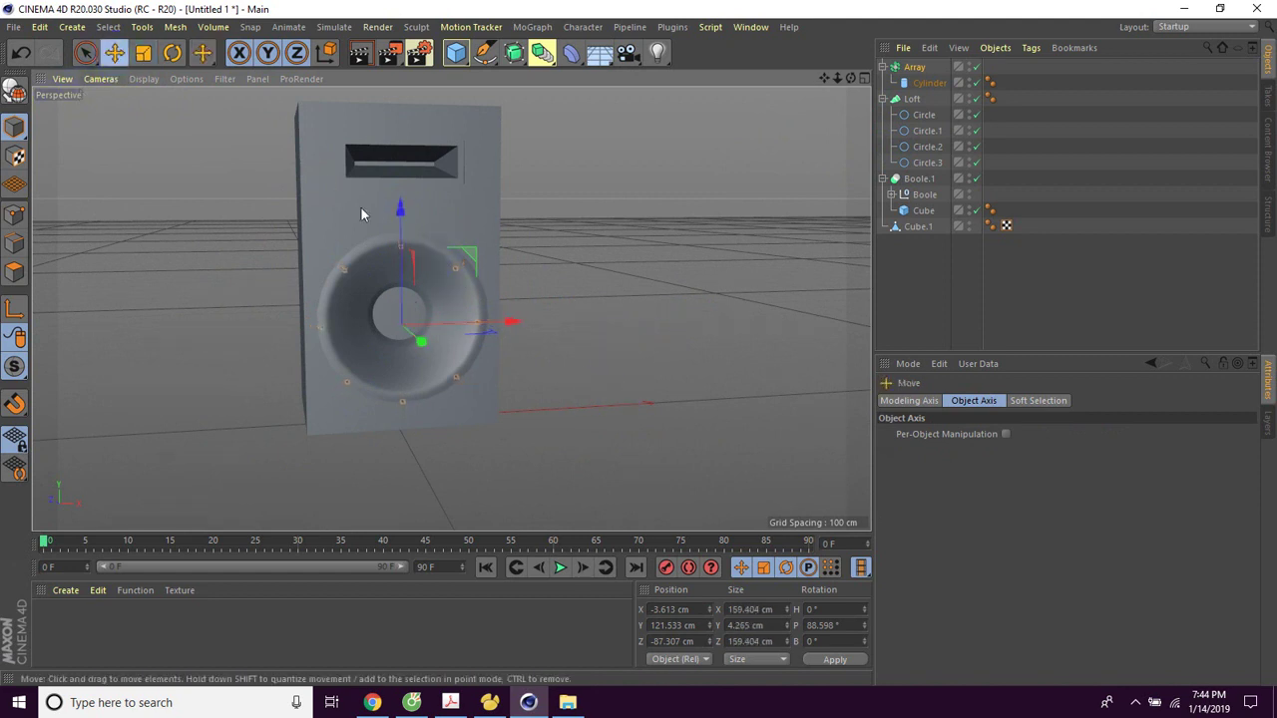
pyautogui.moveTo(400, 213); pyautogui.dragTo(401, 198)
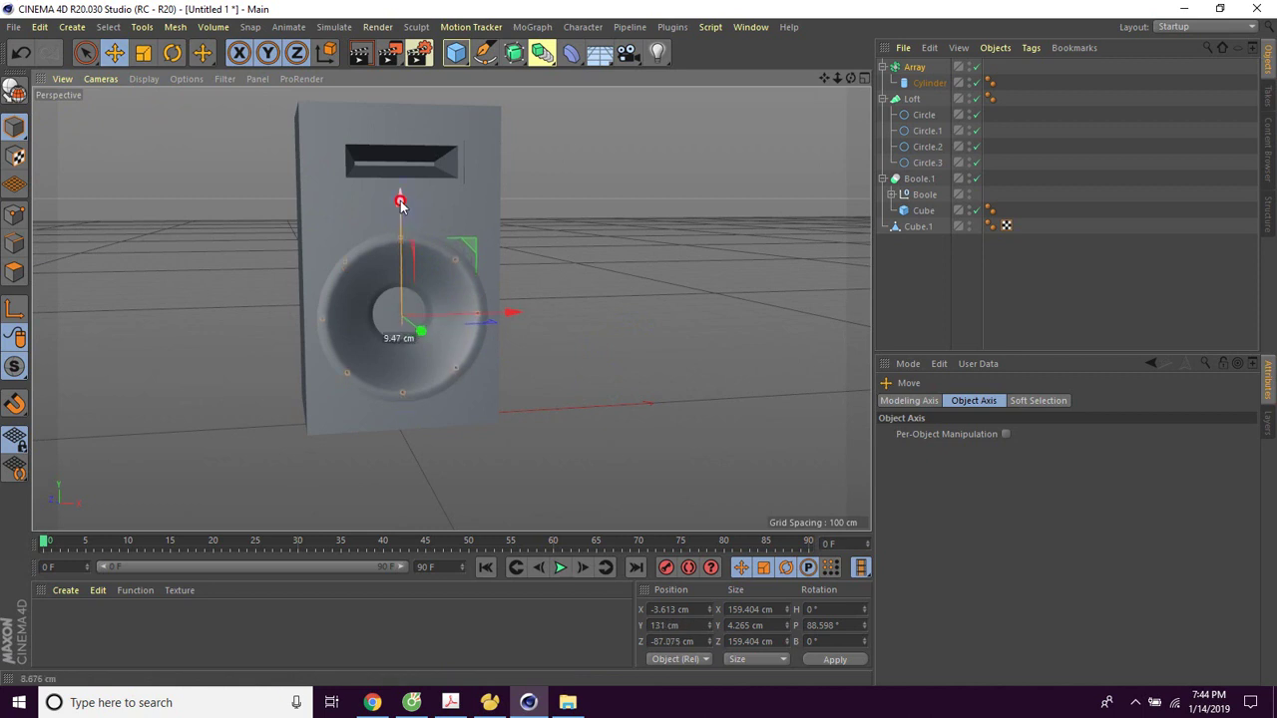
# Nudge the ring to X -0.816, Y 129.277 cm, then switch to orthographic wireframe view.
pyautogui.click(603, 383)
pyautogui.keyDown('alt'); pyautogui.moveTo(624, 382); pyautogui.dragTo(593, 389); pyautogui.keyUp('alt')
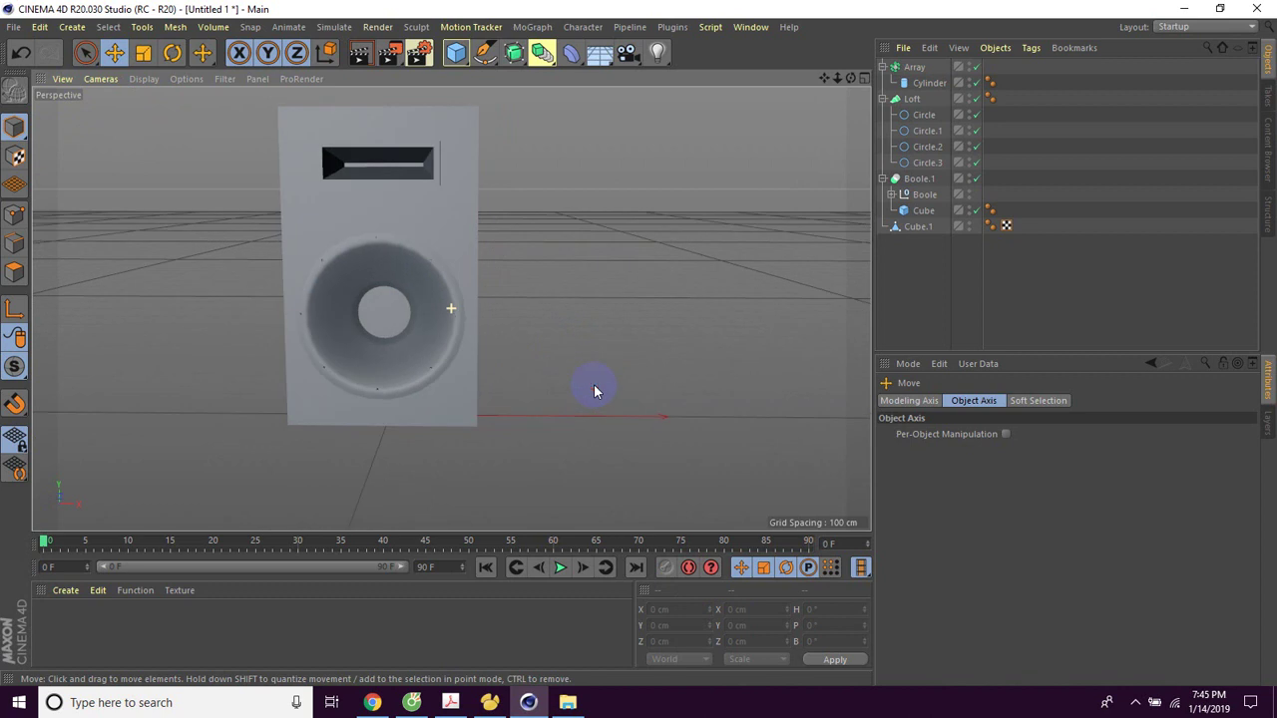
pyautogui.scroll(1, 592, 387)
pyautogui.scroll(1, 593, 385)
pyautogui.scroll(1, 578, 379)
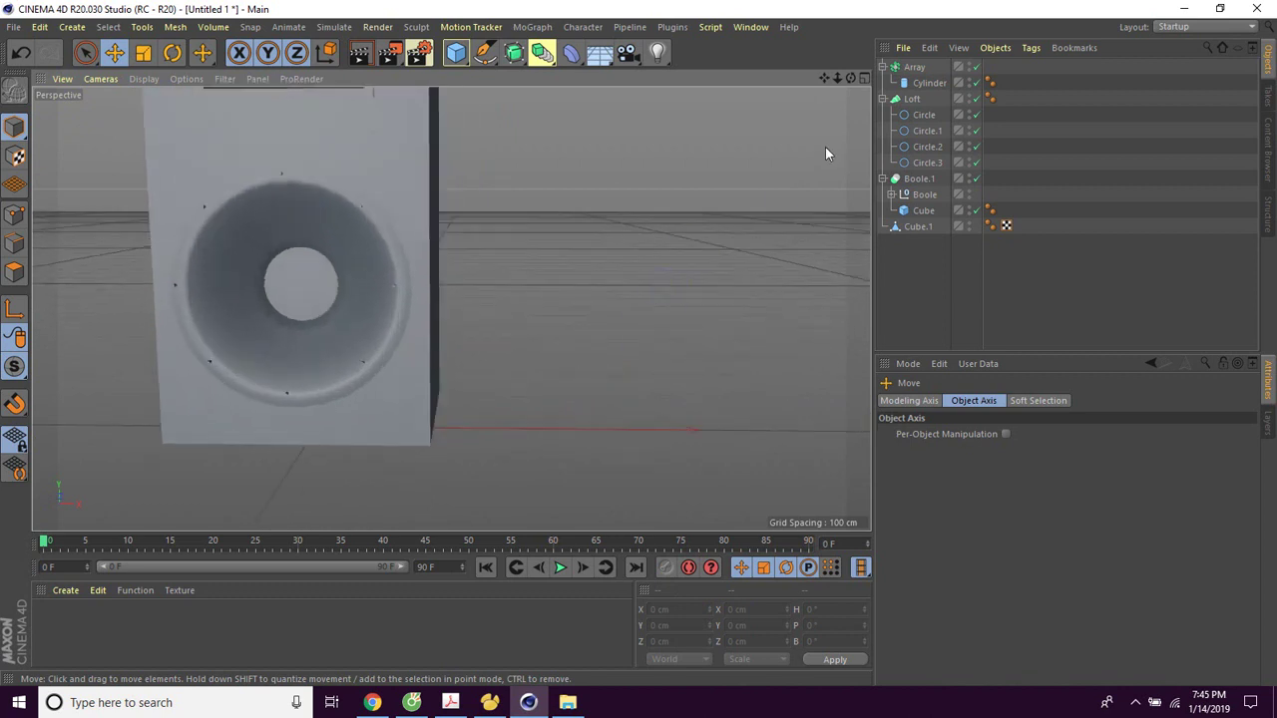
pyautogui.click(910, 67)
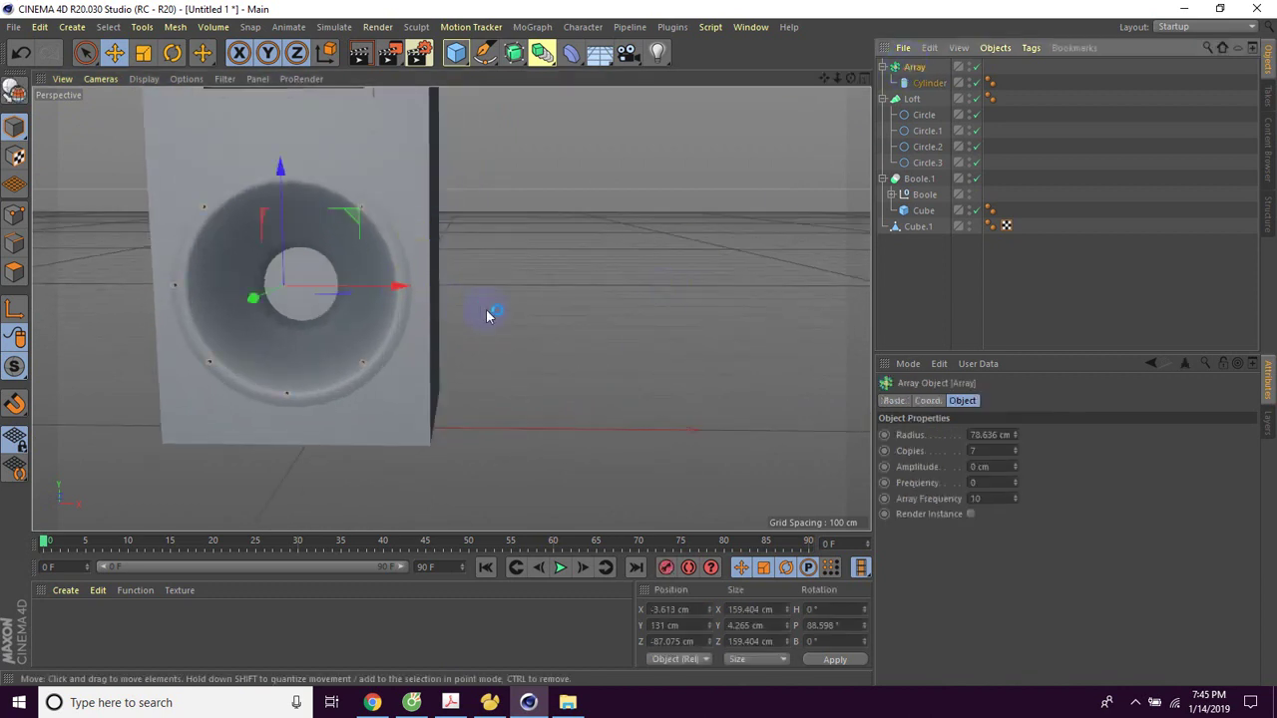
pyautogui.moveTo(399, 289); pyautogui.dragTo(403, 290)
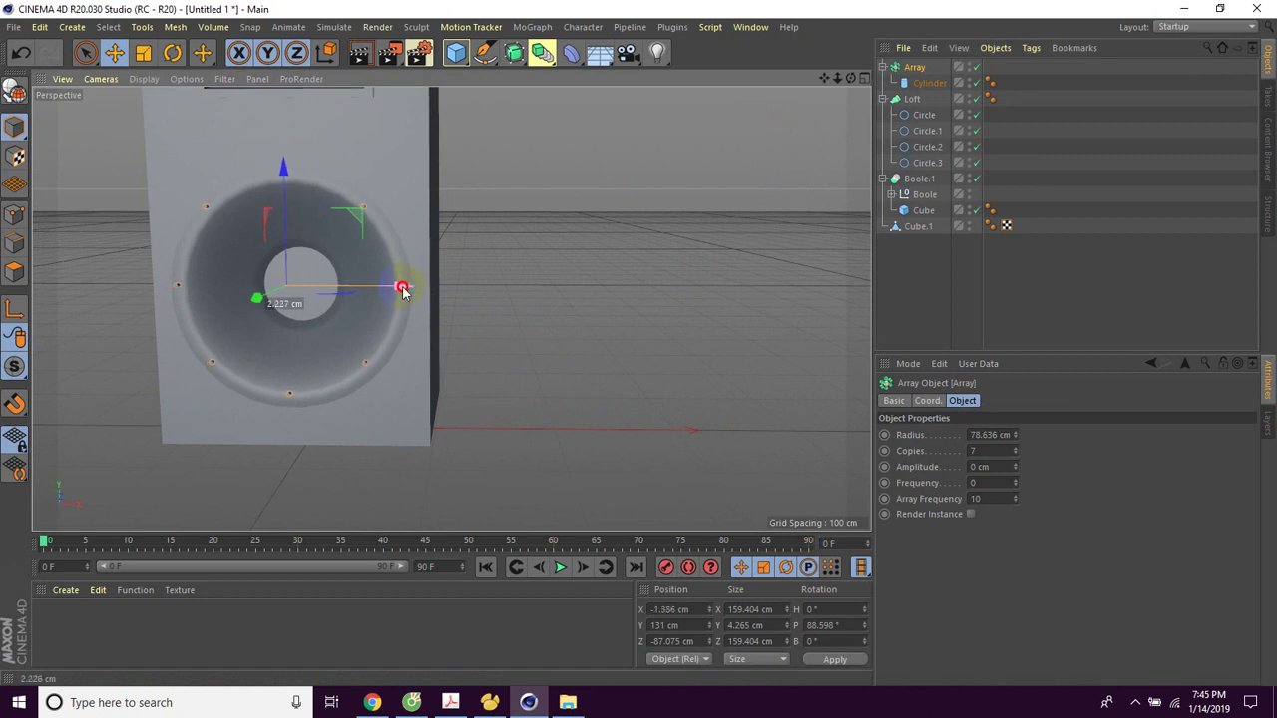
pyautogui.moveTo(284, 175); pyautogui.dragTo(286, 178)
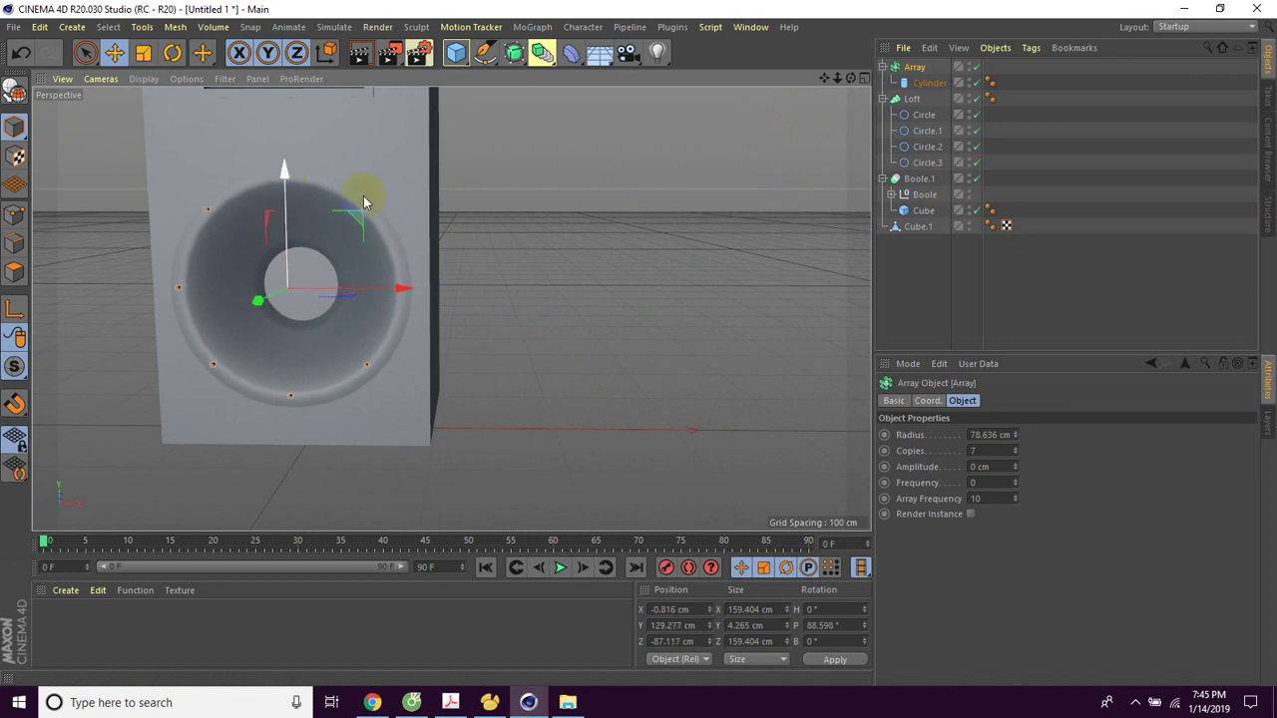
pyautogui.click(612, 286)
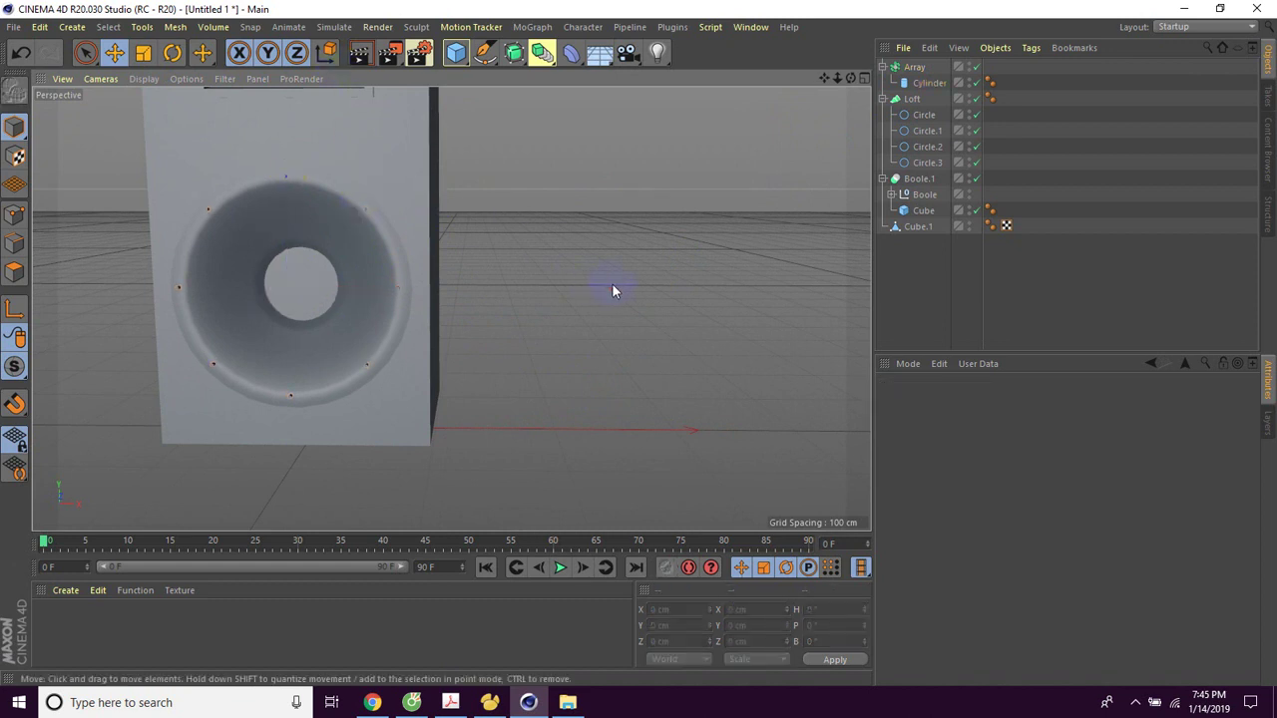
pyautogui.press('F4')
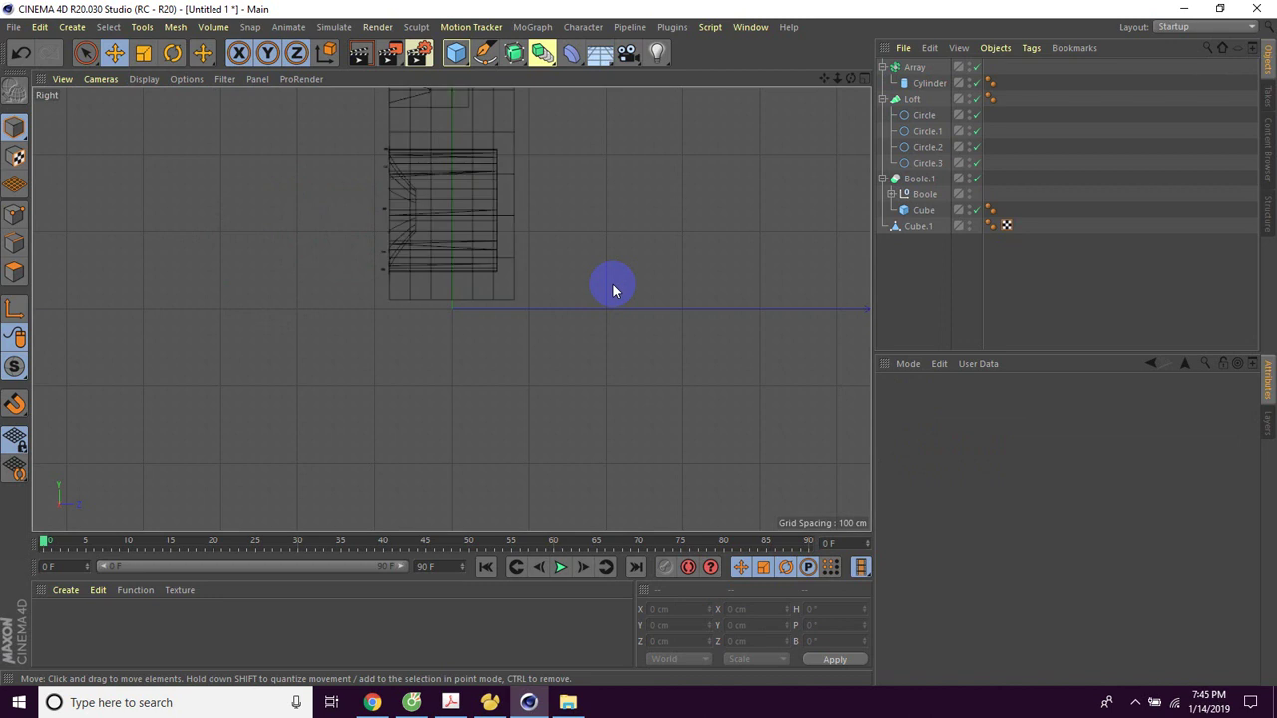
# Nudge the screw ring up in front view, then shift it slightly in perspective.
pyautogui.scroll(3, 612, 291)
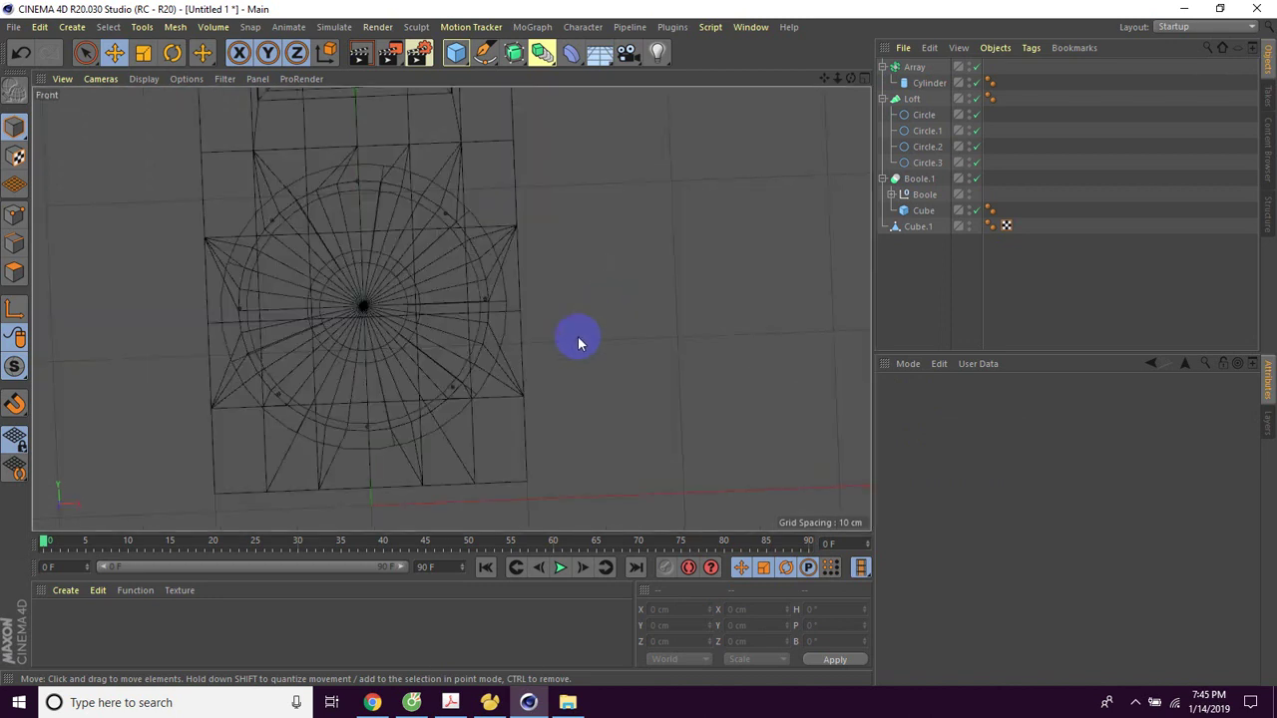
pyautogui.keyDown('alt'); pyautogui.moveTo(623, 380); pyautogui.dragTo(625, 400); pyautogui.keyUp('alt')
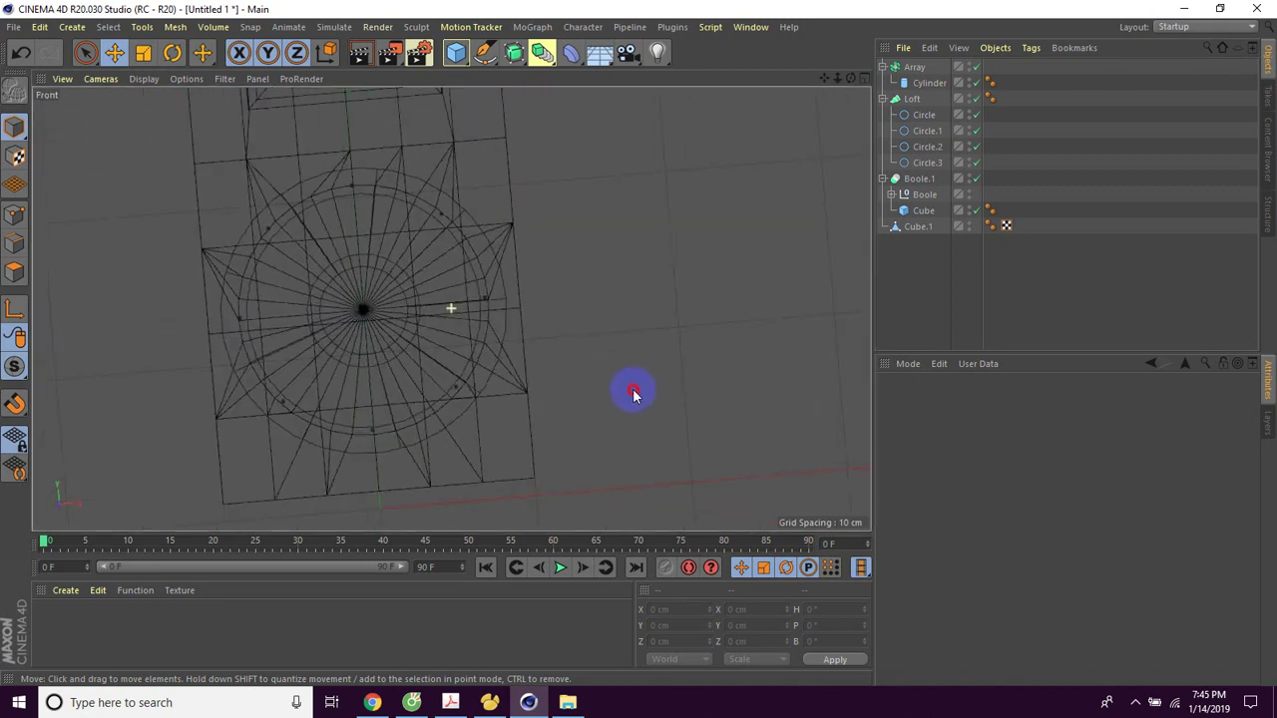
pyautogui.click(910, 67)
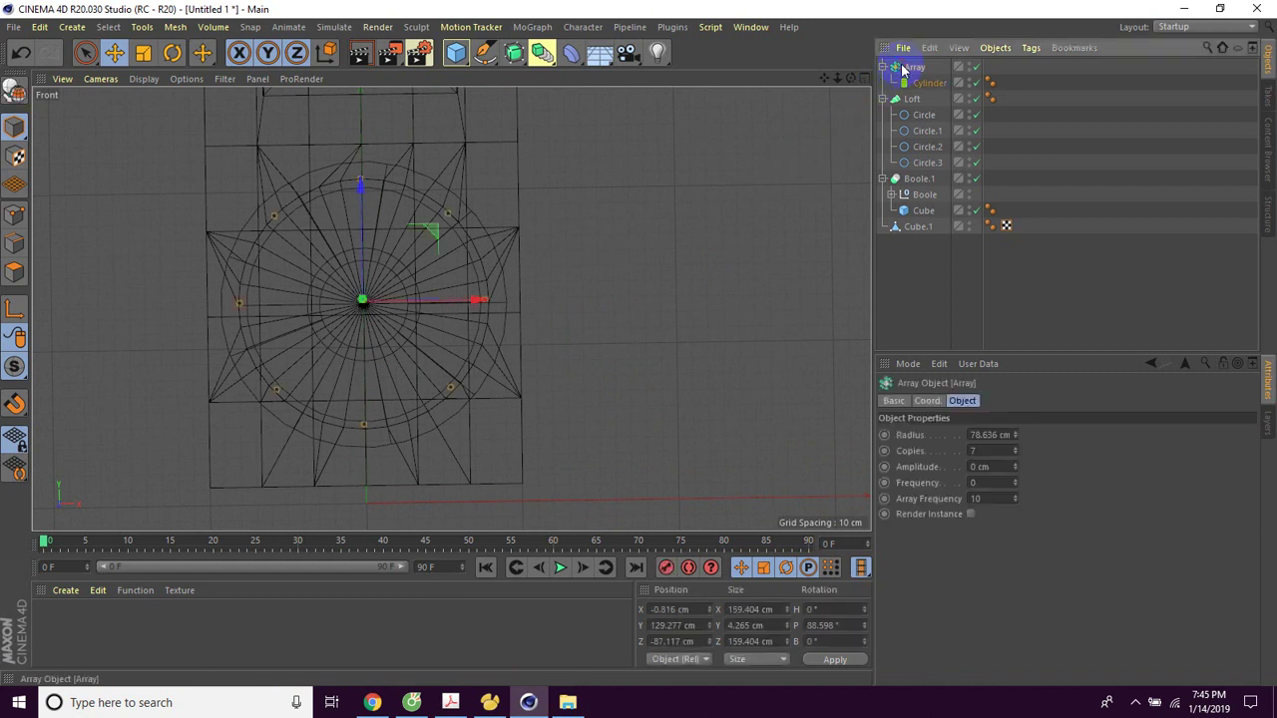
pyautogui.moveTo(360, 189); pyautogui.dragTo(362, 200)
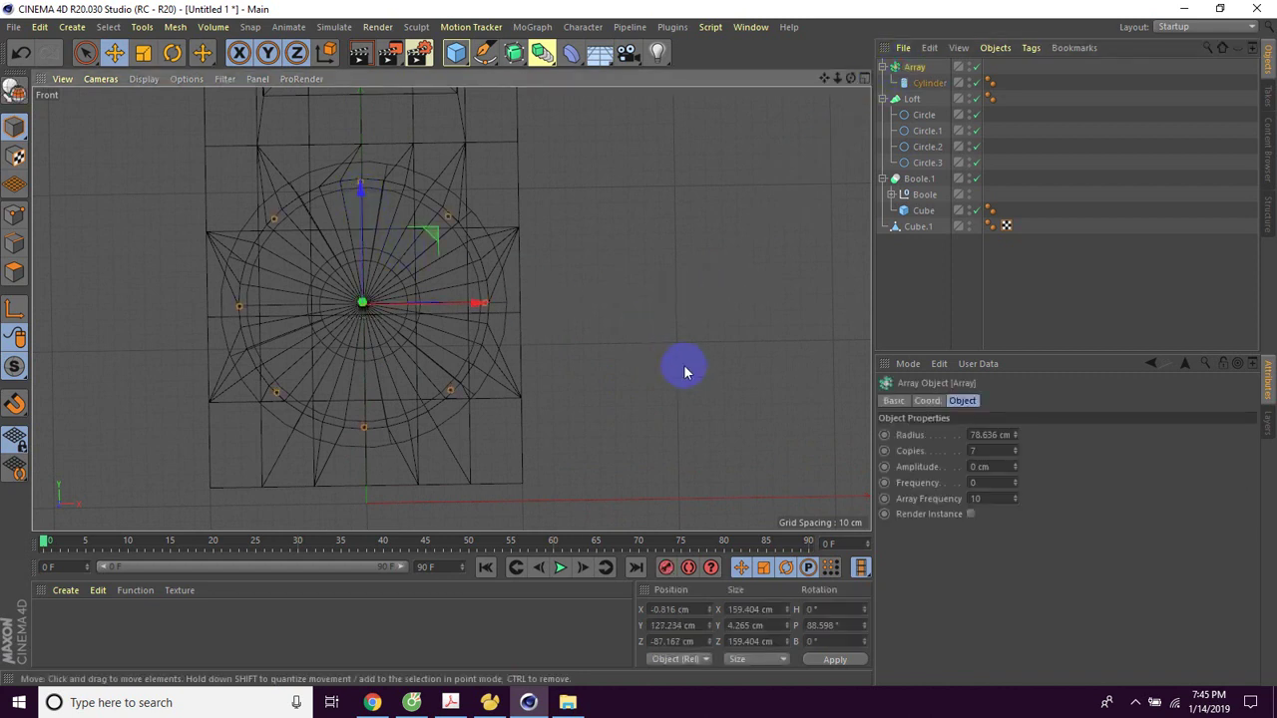
pyautogui.press('F1')
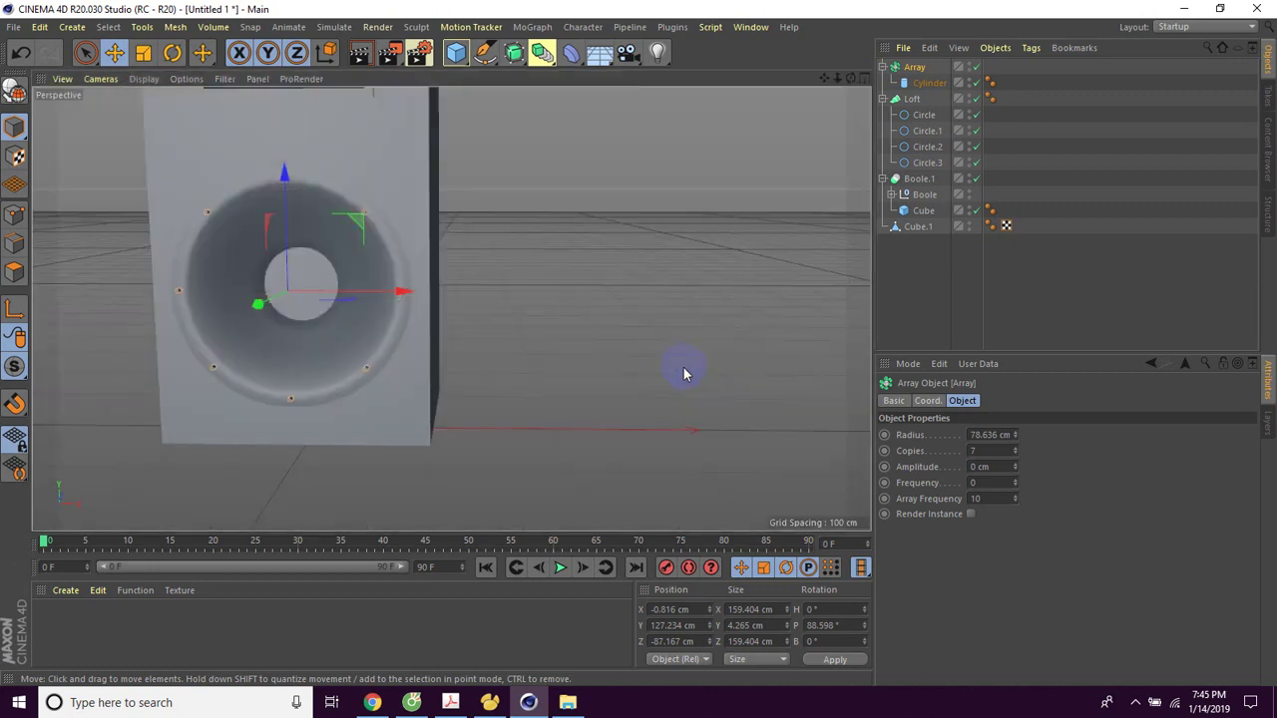
pyautogui.keyDown('alt'); pyautogui.moveTo(642, 365); pyautogui.dragTo(502, 378); pyautogui.keyUp('alt')
pyautogui.moveTo(167, 281)
pyautogui.mouseDown()
pyautogui.moveTo(266, 403)
pyautogui.moveTo(313, 400)
pyautogui.moveTo(302, 384)
pyautogui.mouseUp()
# Enlarge the screw ring to about 102% and tilt it to align with the cone.
pyautogui.click(143, 53)
pyautogui.moveTo(553, 342)
pyautogui.mouseDown()
pyautogui.moveTo(592, 357)
pyautogui.moveTo(566, 363)
pyautogui.mouseUp()
pyautogui.click(173, 52)
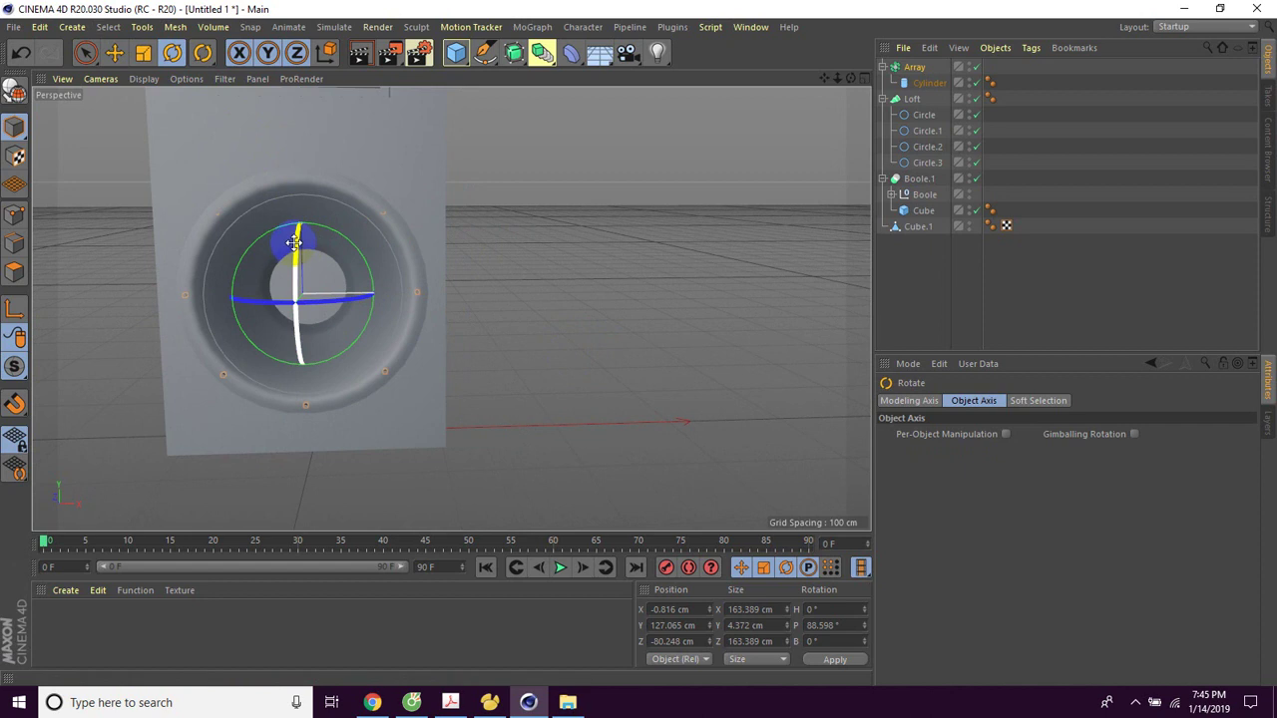
pyautogui.moveTo(295, 240); pyautogui.dragTo(294, 240)
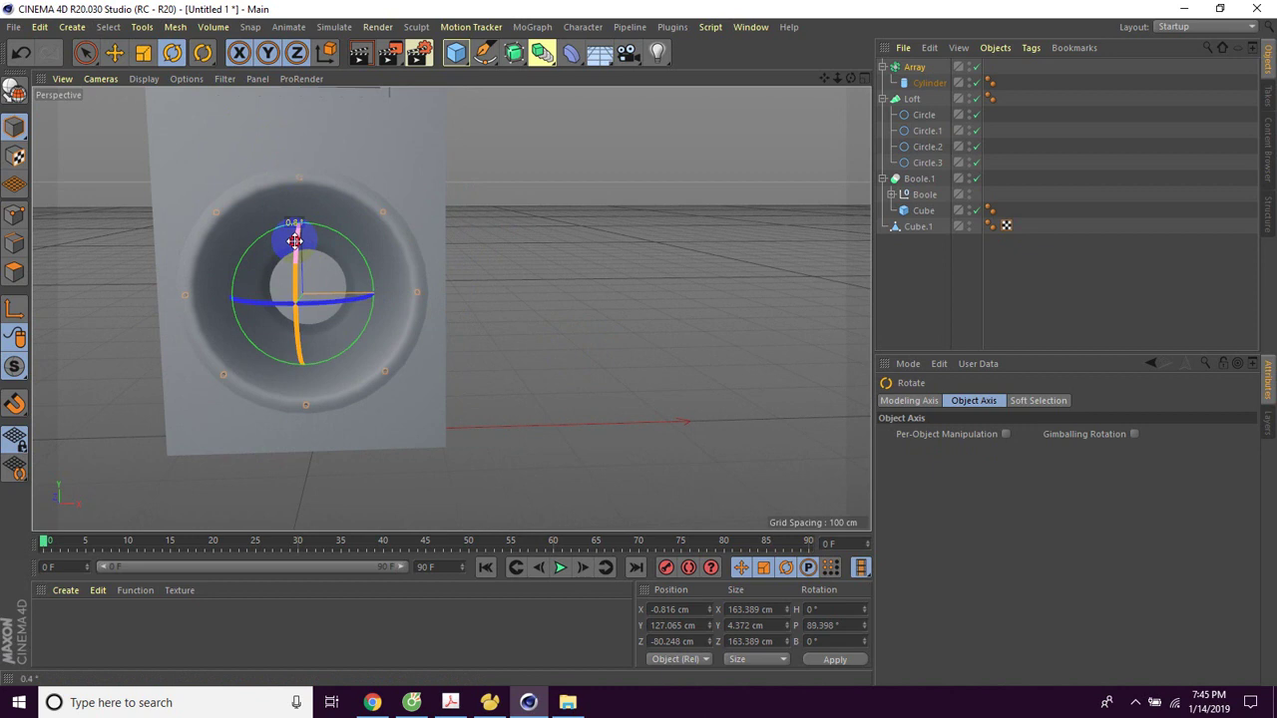
pyautogui.click(584, 277)
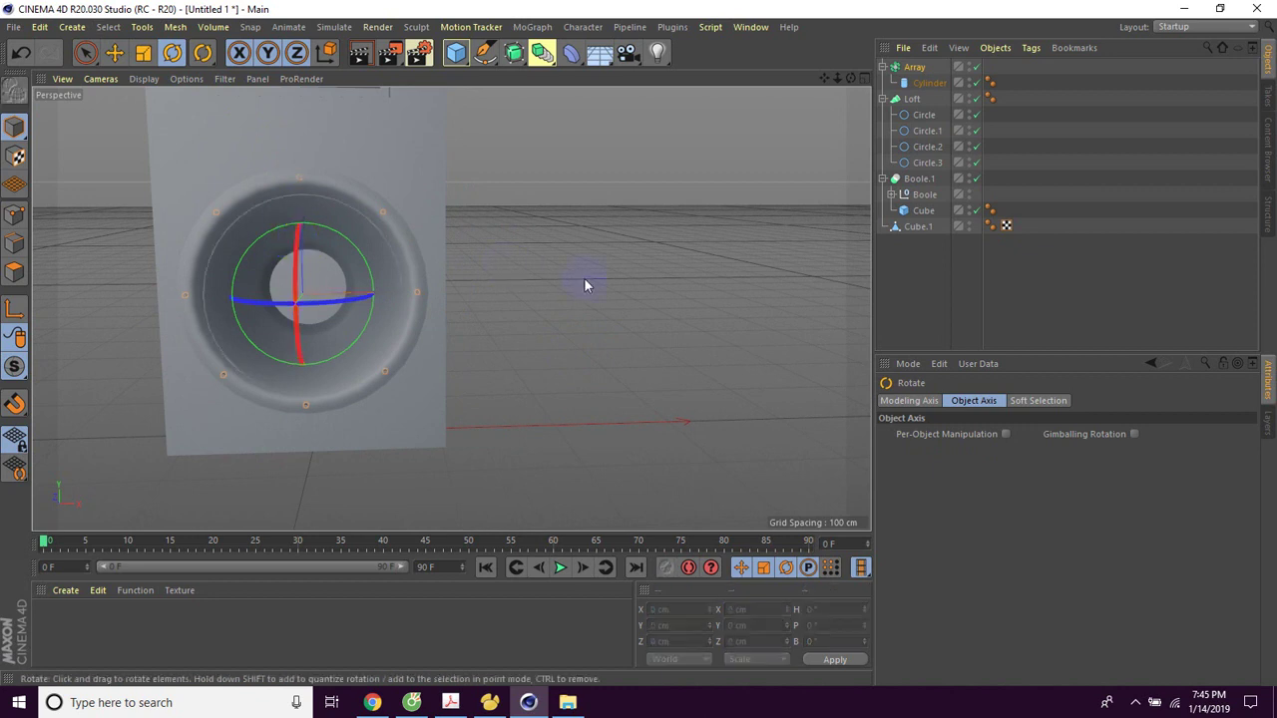
# Push the screw ring back to Z -82.934 cm, flush against the speaker front.
pyautogui.moveTo(677, 300)
pyautogui.keyDown('alt'); pyautogui.mouseDown()
pyautogui.moveTo(569, 296)
pyautogui.moveTo(693, 250)
pyautogui.mouseUp(); pyautogui.keyUp('alt')
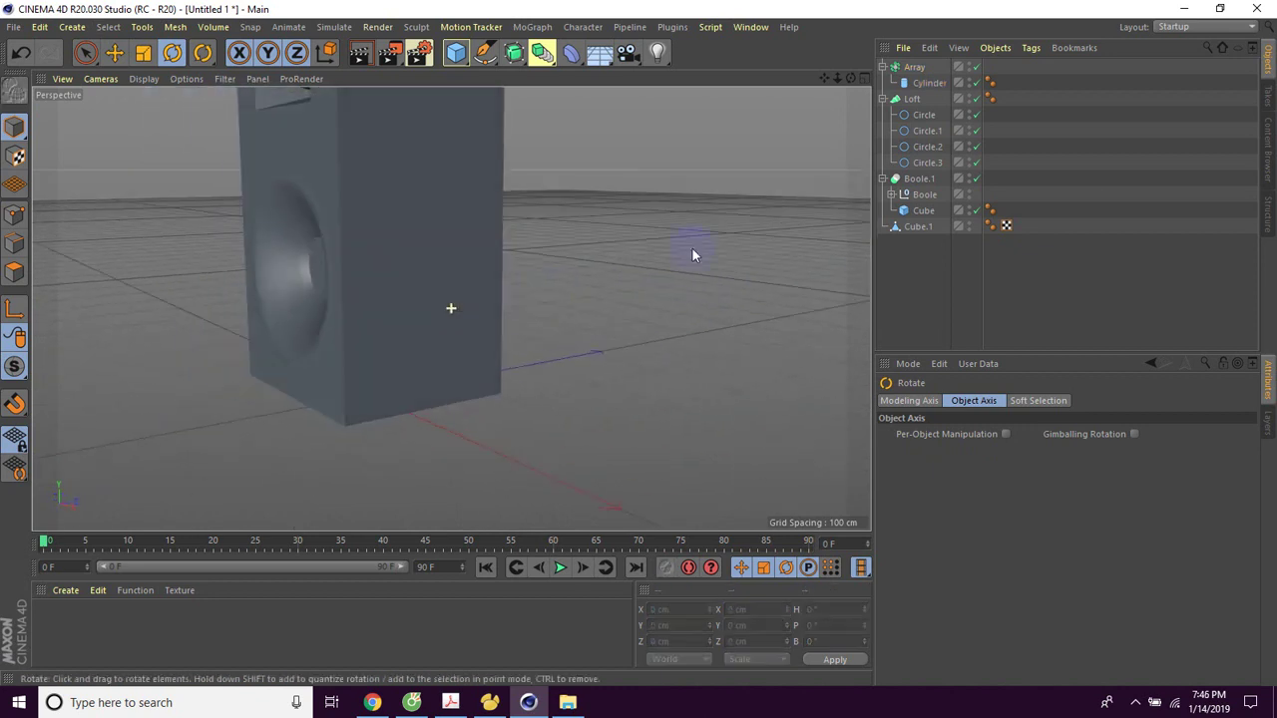
pyautogui.click(922, 81)
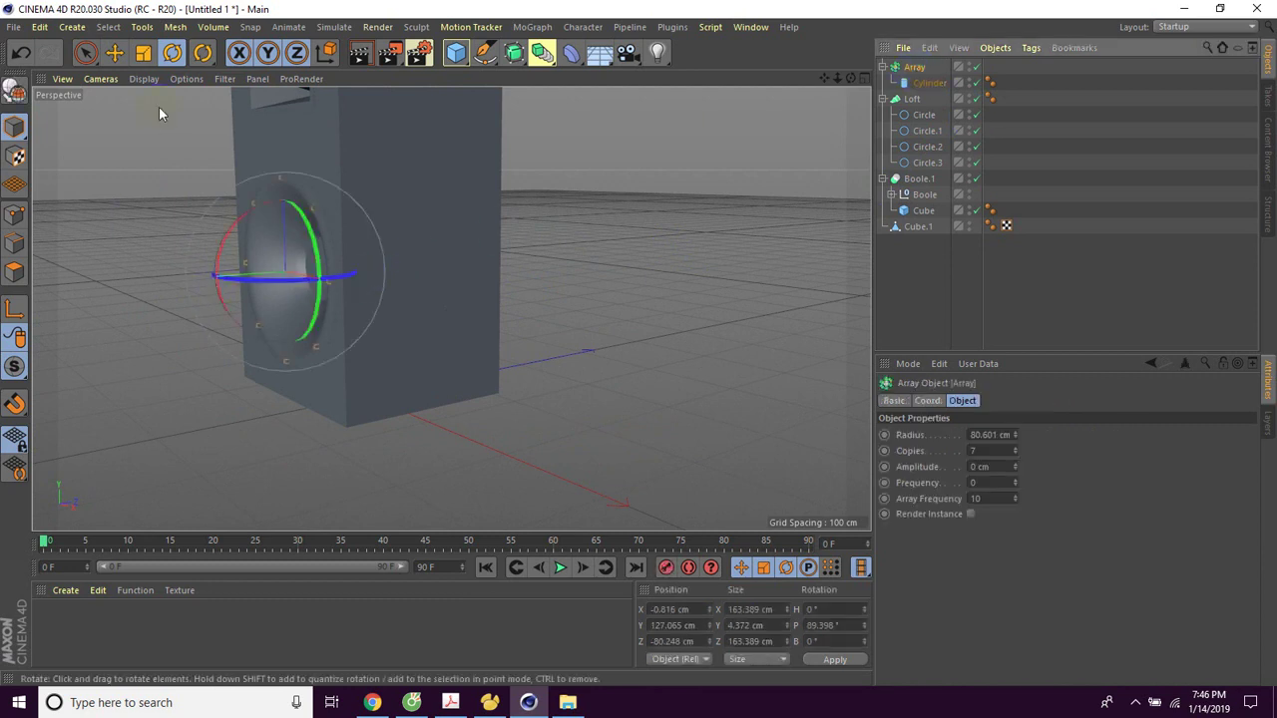
pyautogui.click(116, 52)
pyautogui.moveTo(169, 282); pyautogui.dragTo(169, 283)
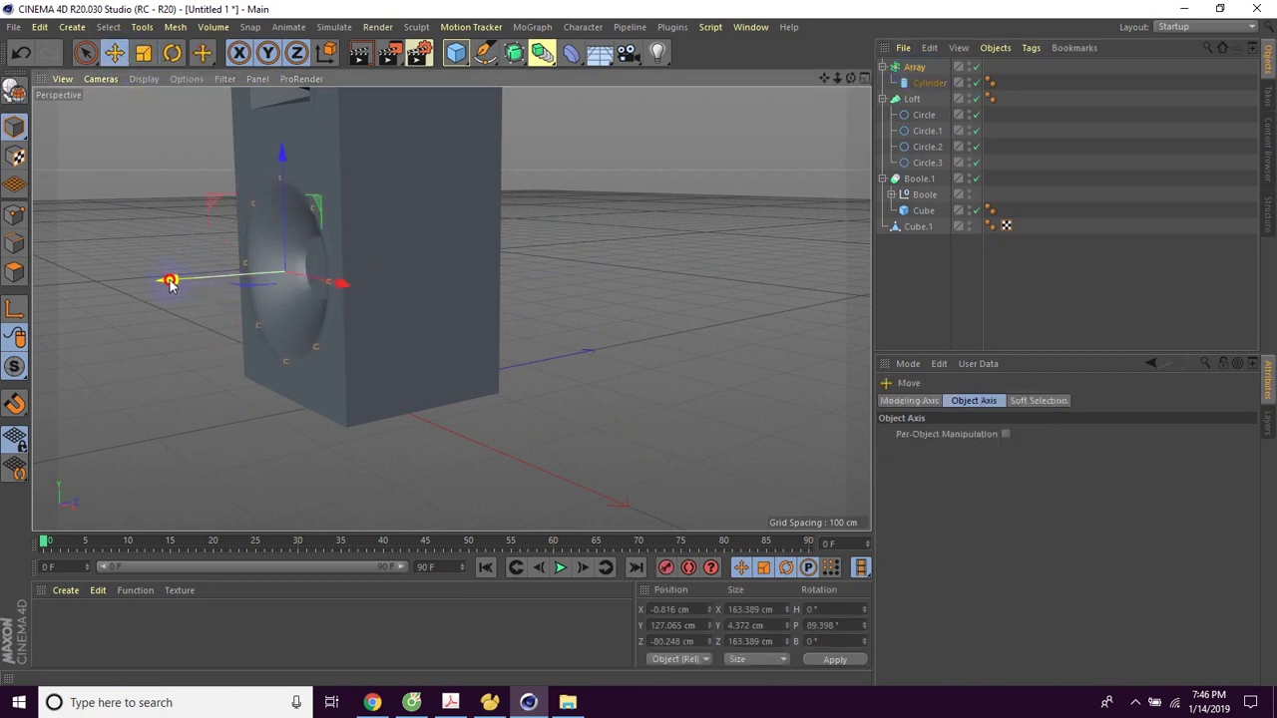
pyautogui.click(556, 427)
pyautogui.moveTo(566, 423)
pyautogui.keyDown('alt'); pyautogui.mouseDown()
pyautogui.moveTo(674, 405)
pyautogui.moveTo(607, 420)
pyautogui.moveTo(664, 416)
pyautogui.moveTo(605, 383)
pyautogui.mouseUp(); pyautogui.keyUp('alt')
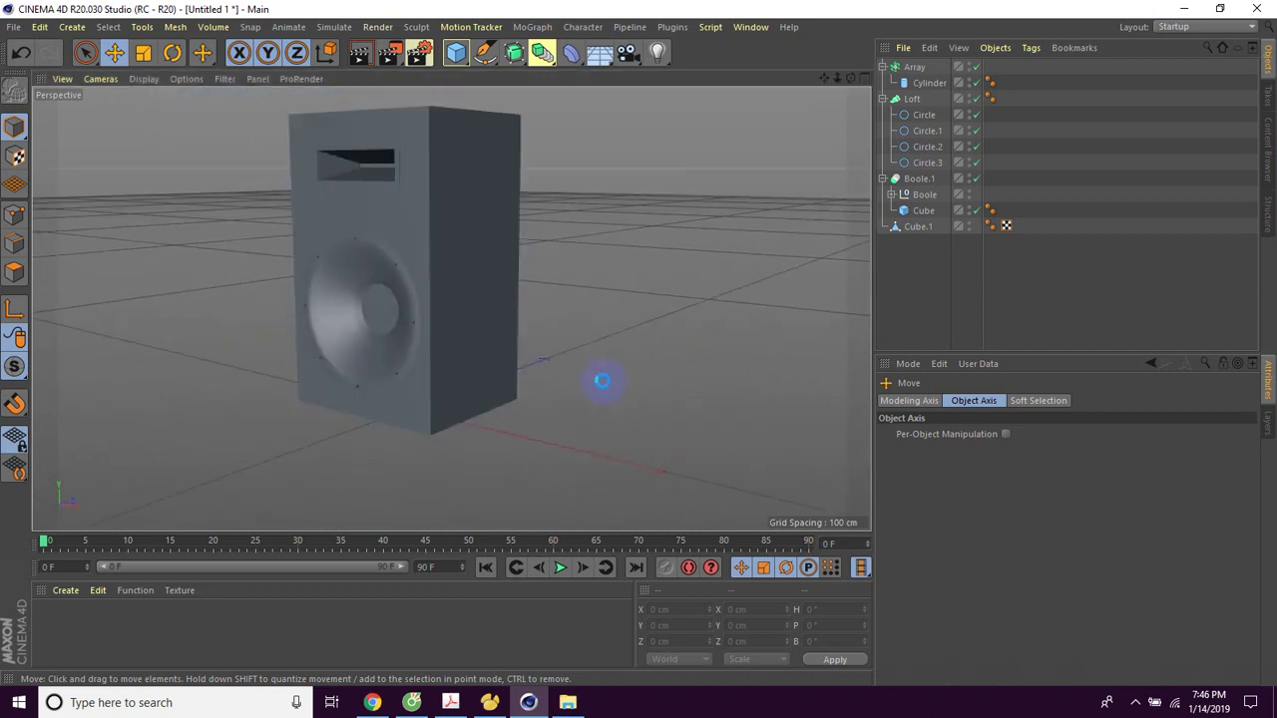
# Save the speaker scene as loa.c4d with Ctrl+S.
pyautogui.hotkey('ctrl', 's')
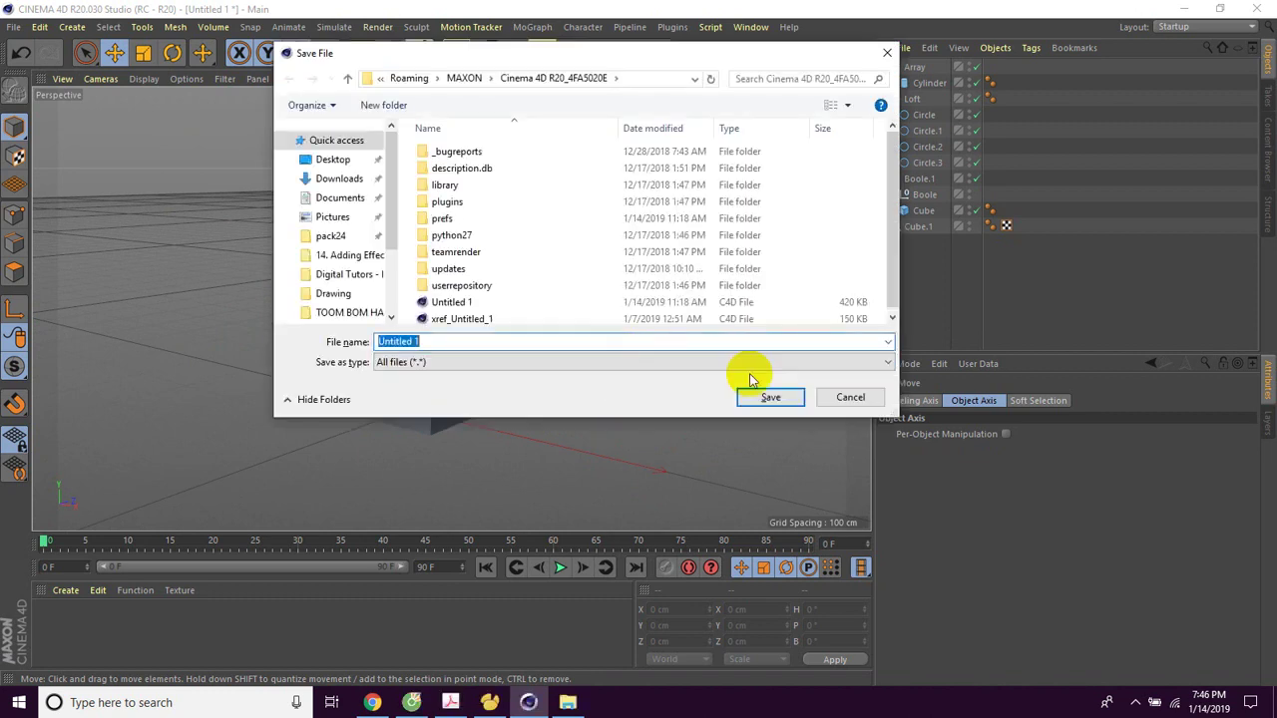
pyautogui.write('spk')
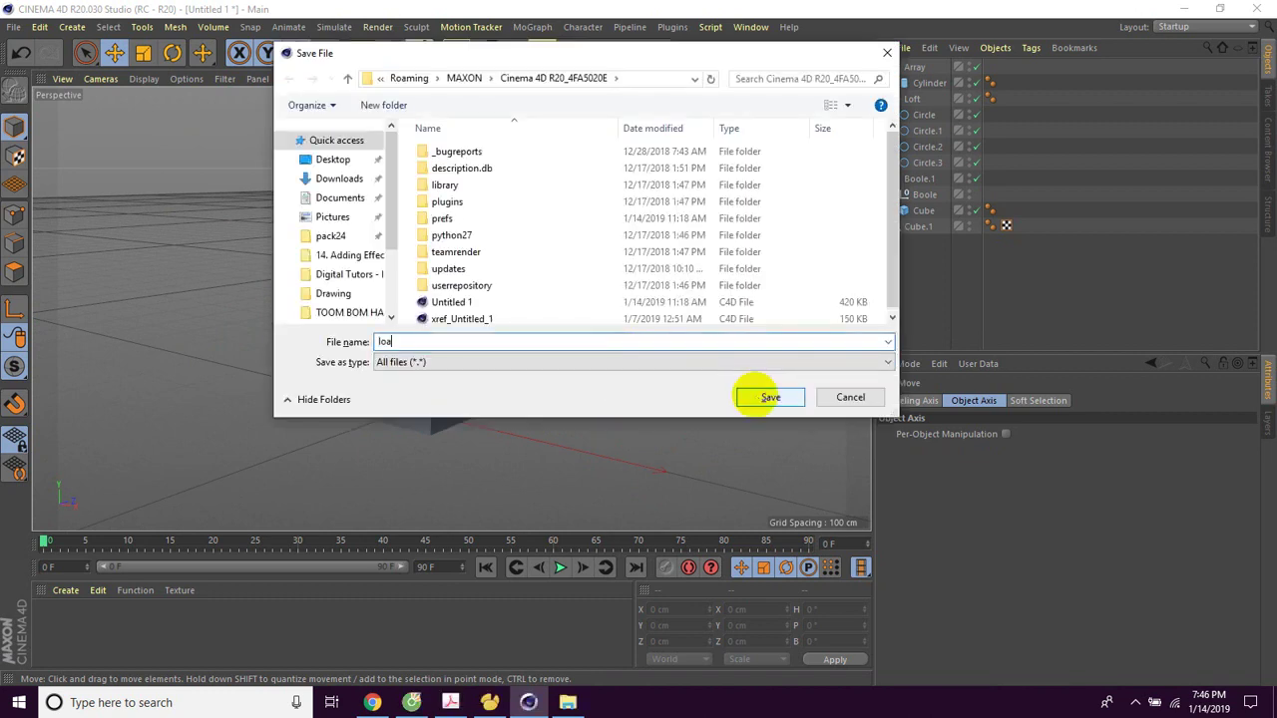
pyautogui.click(769, 397)
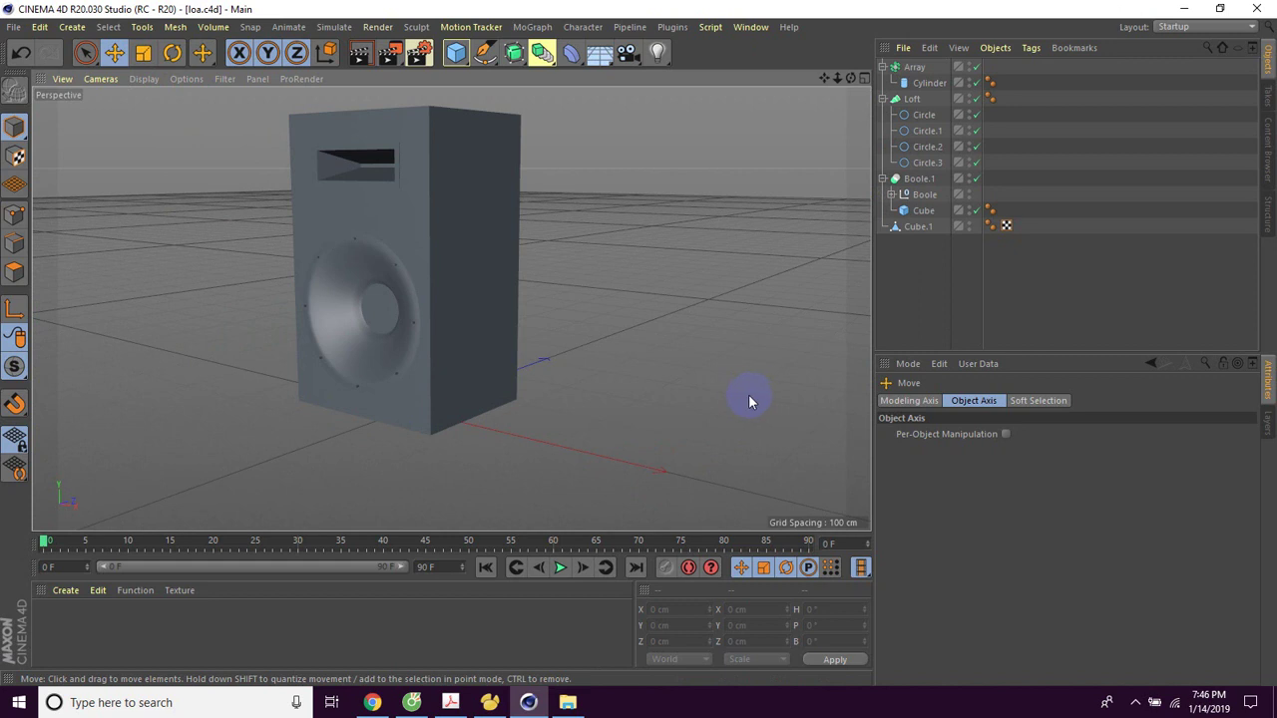
pyautogui.keyDown('alt'); pyautogui.moveTo(708, 399); pyautogui.dragTo(735, 397); pyautogui.keyUp('alt')
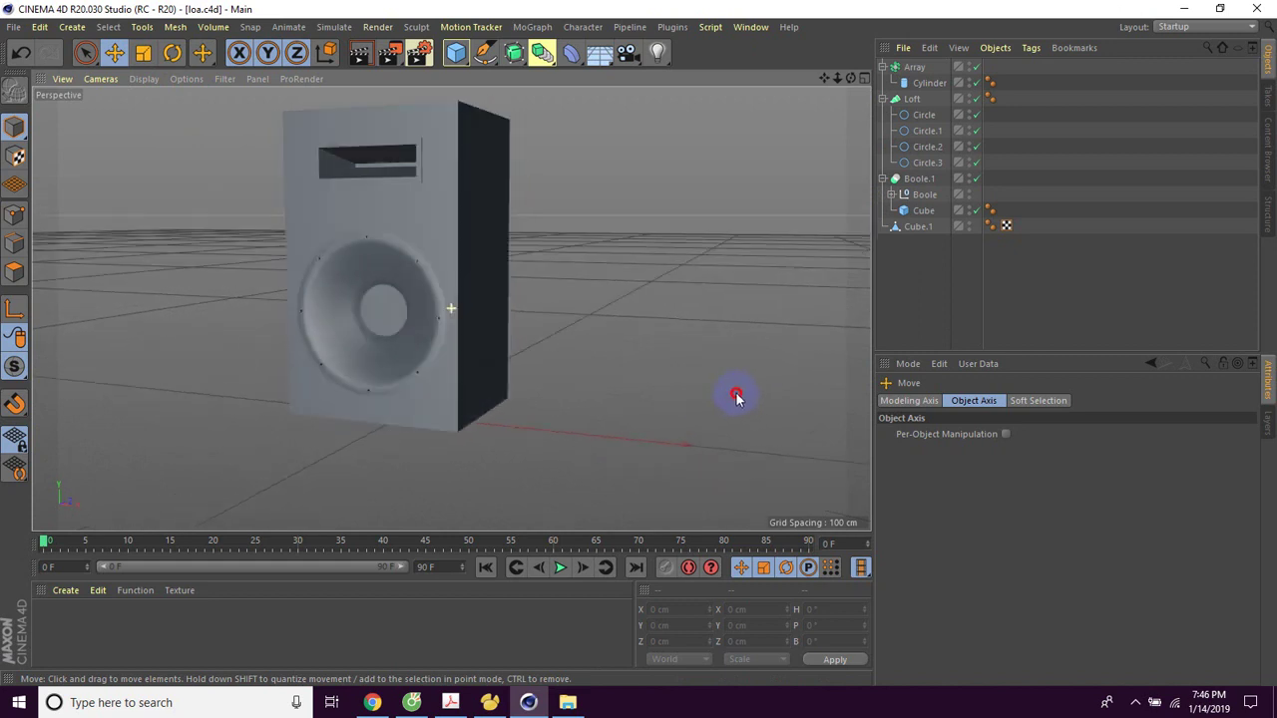
# Create a new material and lower its Color V to about 17% for near-black.
pyautogui.moveTo(619, 368)
pyautogui.keyDown('alt'); pyautogui.mouseDown()
pyautogui.moveTo(642, 370)
pyautogui.moveTo(602, 376)
pyautogui.moveTo(621, 373)
pyautogui.mouseUp(); pyautogui.keyUp('alt')
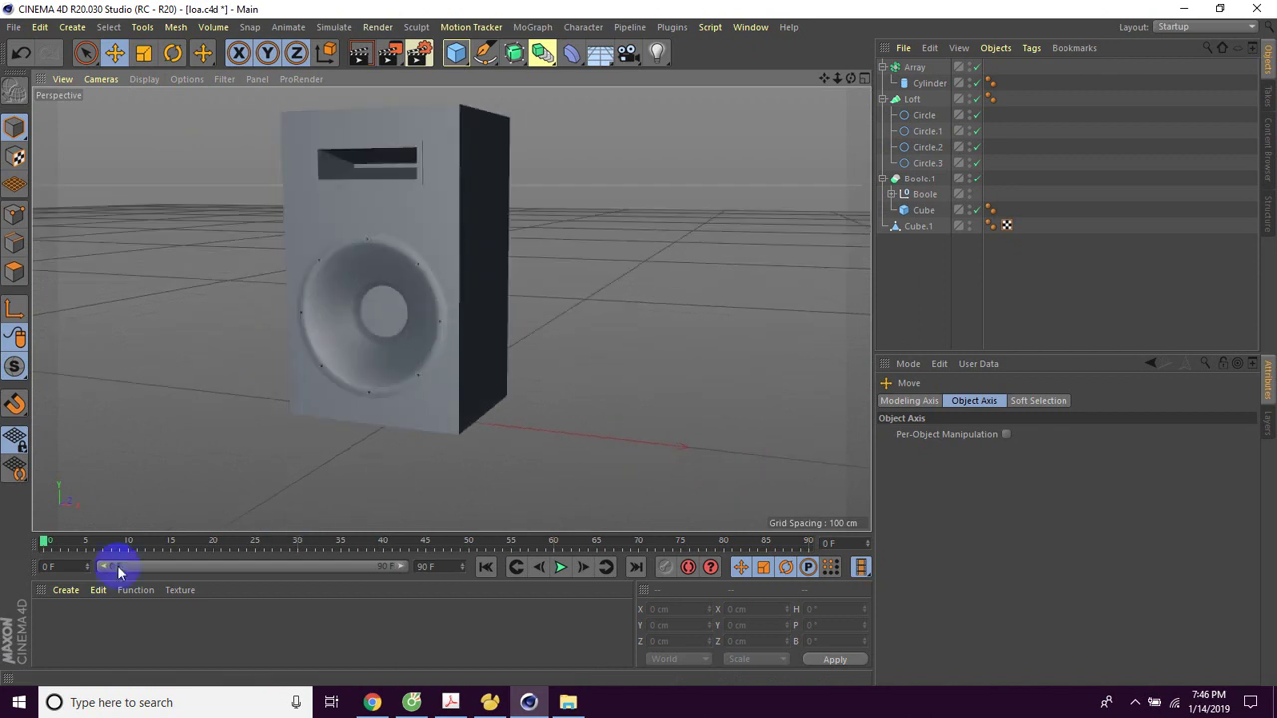
pyautogui.click(65, 590)
pyautogui.moveTo(84, 422)
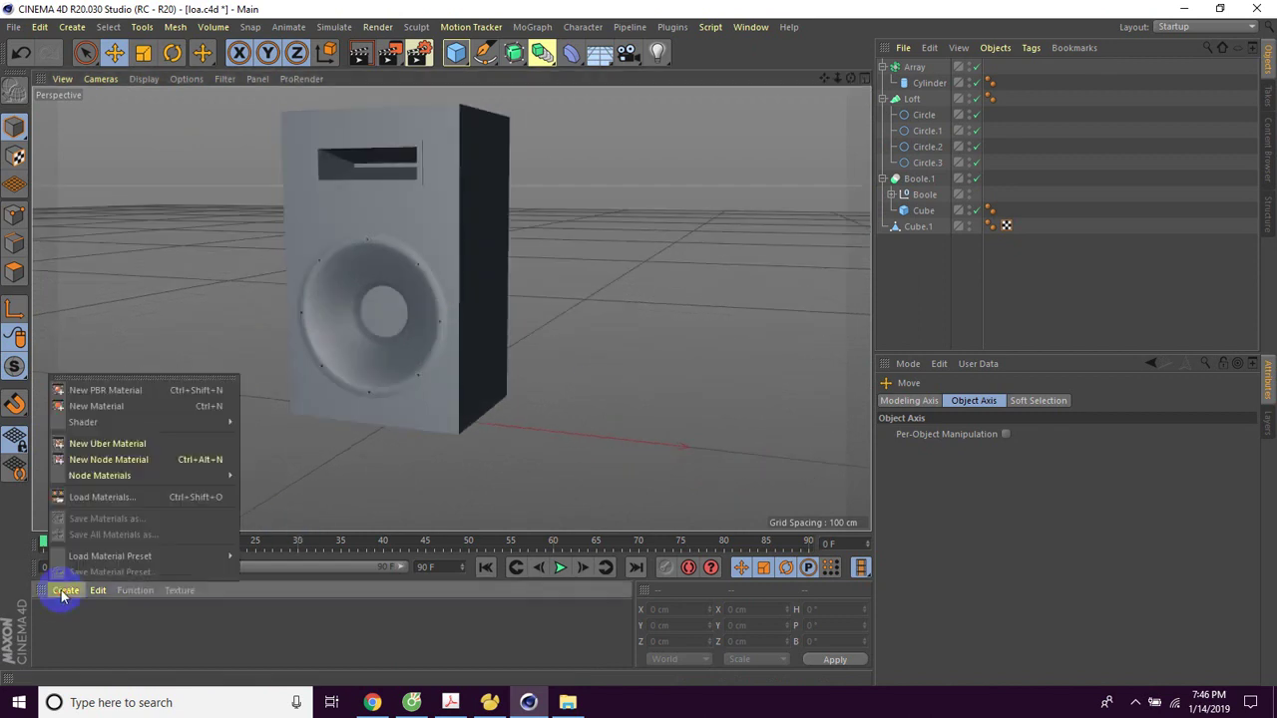
pyautogui.click(97, 407)
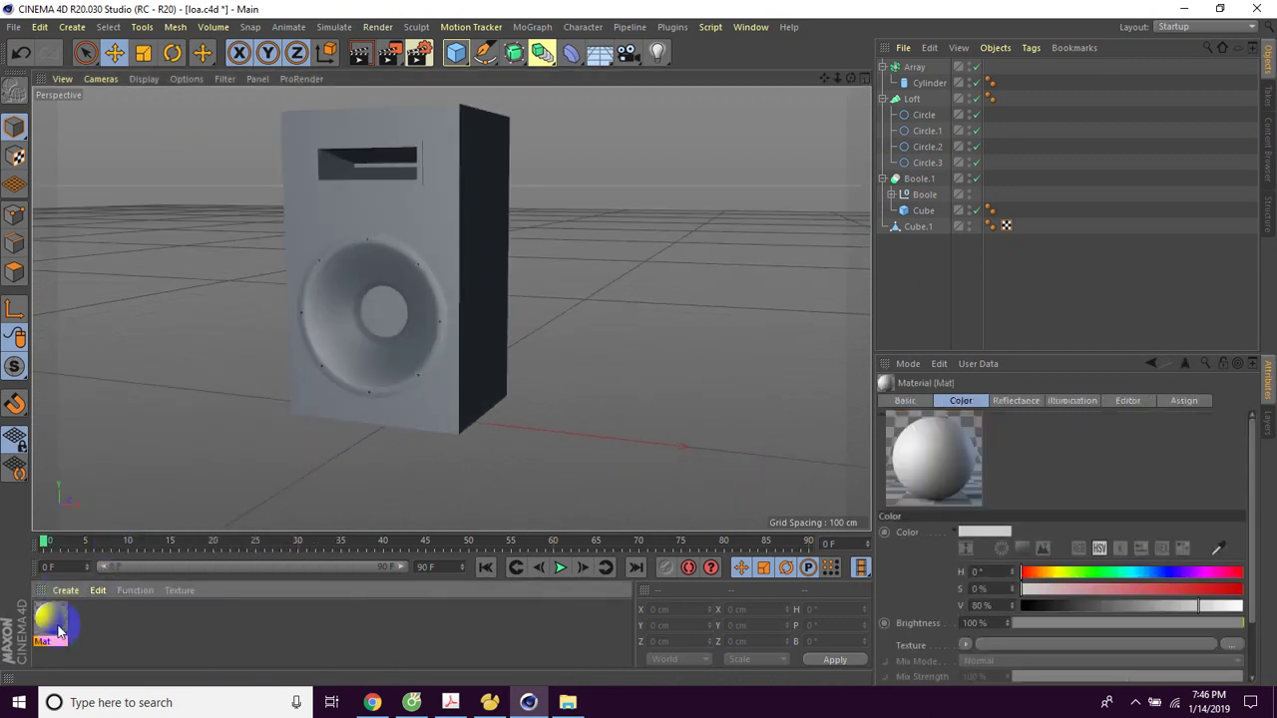
pyautogui.moveTo(1197, 608); pyautogui.dragTo(1084, 608)
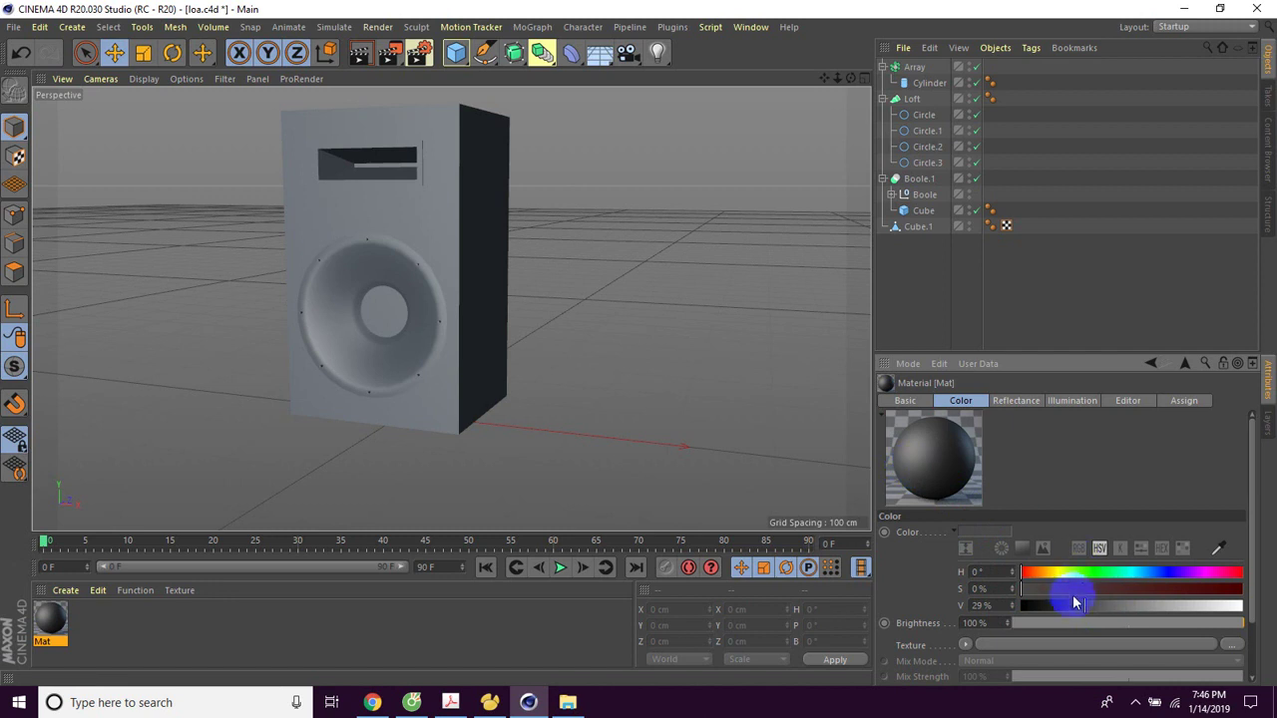
pyautogui.moveTo(1086, 606); pyautogui.dragTo(1058, 606)
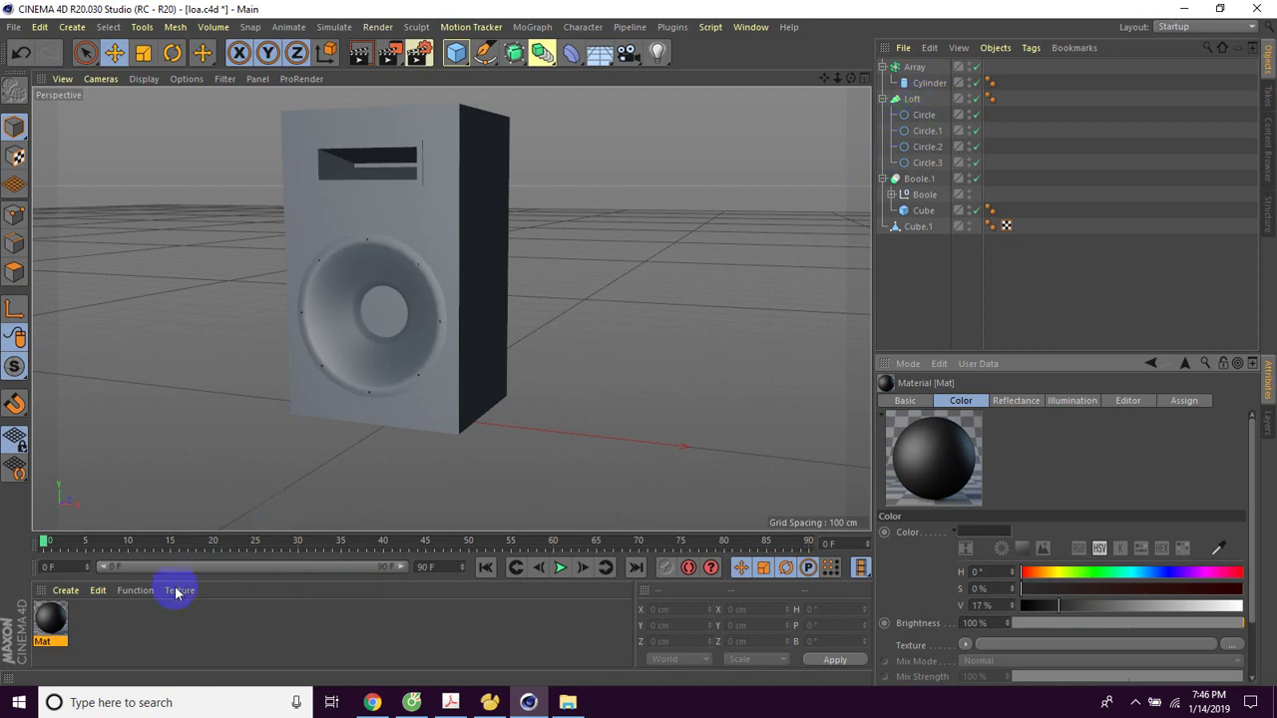
# Apply the dark material to the Loft cone and orbit back to a frontal view.
pyautogui.moveTo(50, 621); pyautogui.dragTo(938, 97)
pyautogui.moveTo(683, 295)
pyautogui.keyDown('alt'); pyautogui.mouseDown()
pyautogui.moveTo(733, 285)
pyautogui.moveTo(638, 290)
pyautogui.moveTo(704, 293)
pyautogui.moveTo(639, 304)
pyautogui.moveTo(673, 305)
pyautogui.mouseUp(); pyautogui.keyUp('alt')
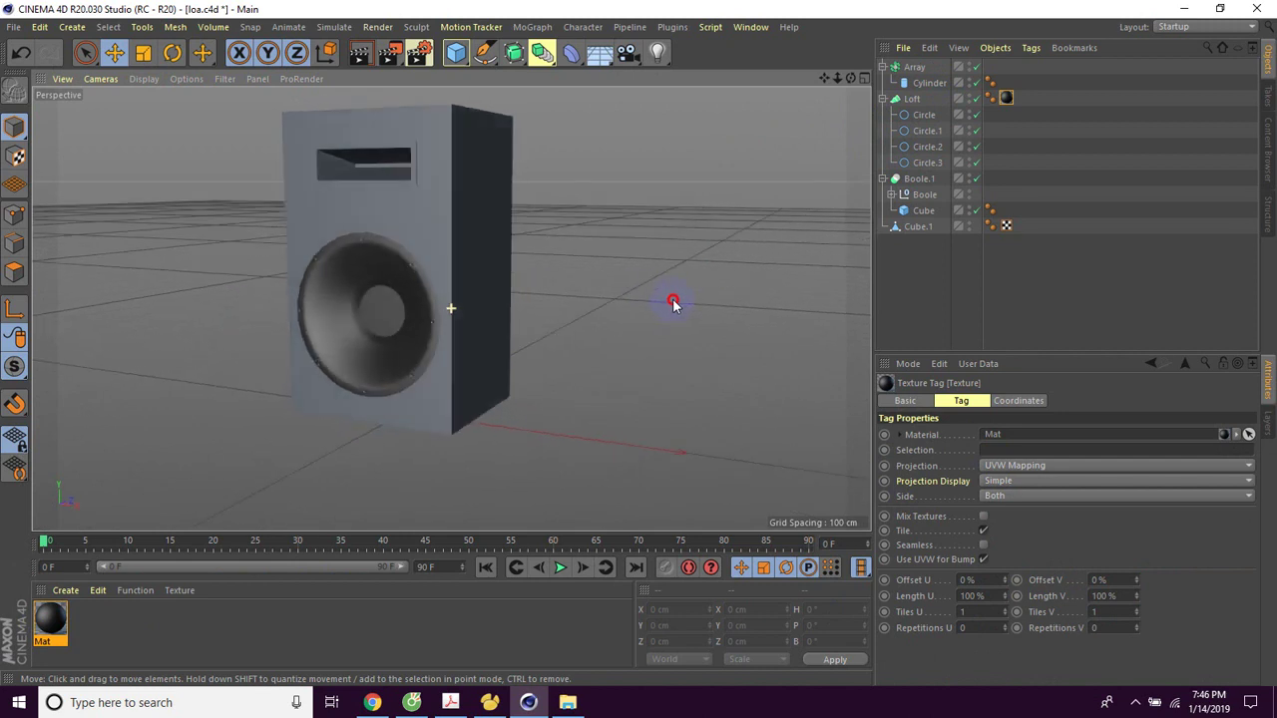
pyautogui.click(911, 231)
pyautogui.moveTo(645, 230)
pyautogui.keyDown('alt'); pyautogui.mouseDown()
pyautogui.moveTo(530, 243)
pyautogui.moveTo(493, 164)
pyautogui.mouseUp(); pyautogui.keyUp('alt')
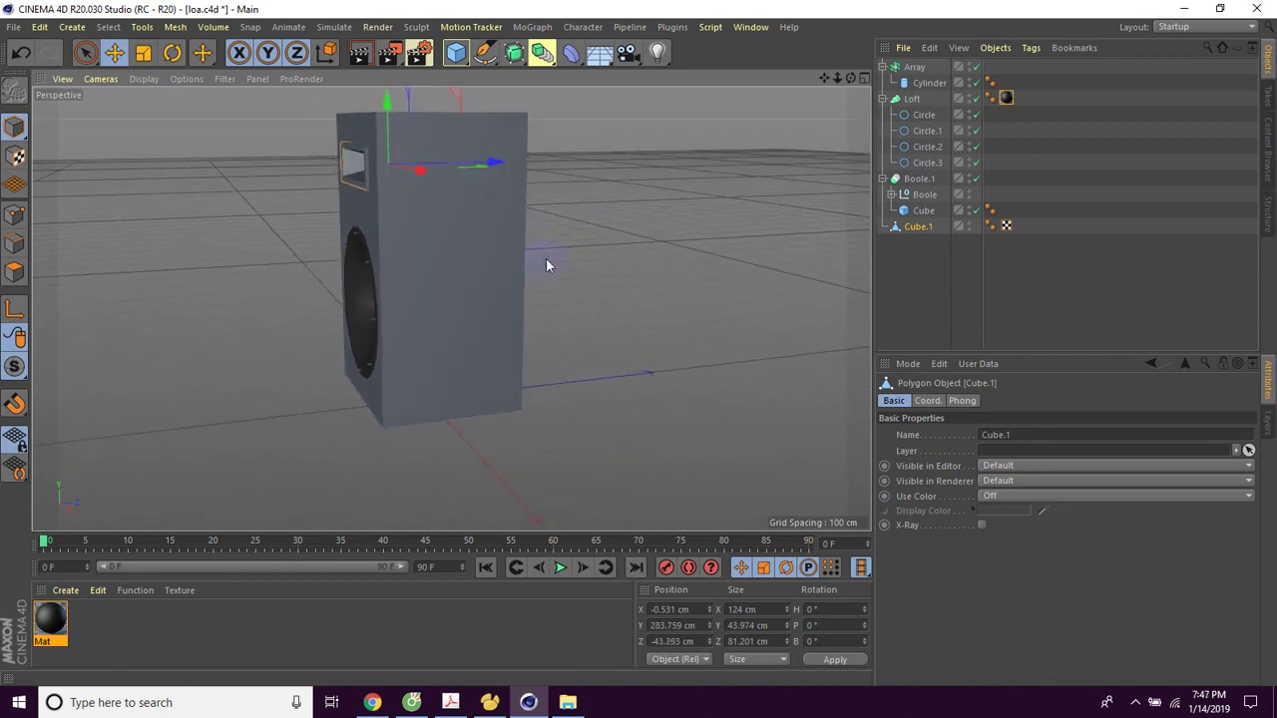
pyautogui.click(642, 310)
pyautogui.moveTo(643, 310)
pyautogui.keyDown('alt'); pyautogui.mouseDown()
pyautogui.moveTo(735, 290)
pyautogui.moveTo(764, 333)
pyautogui.moveTo(764, 298)
pyautogui.moveTo(655, 288)
pyautogui.moveTo(716, 301)
pyautogui.mouseUp(); pyautogui.keyUp('alt')
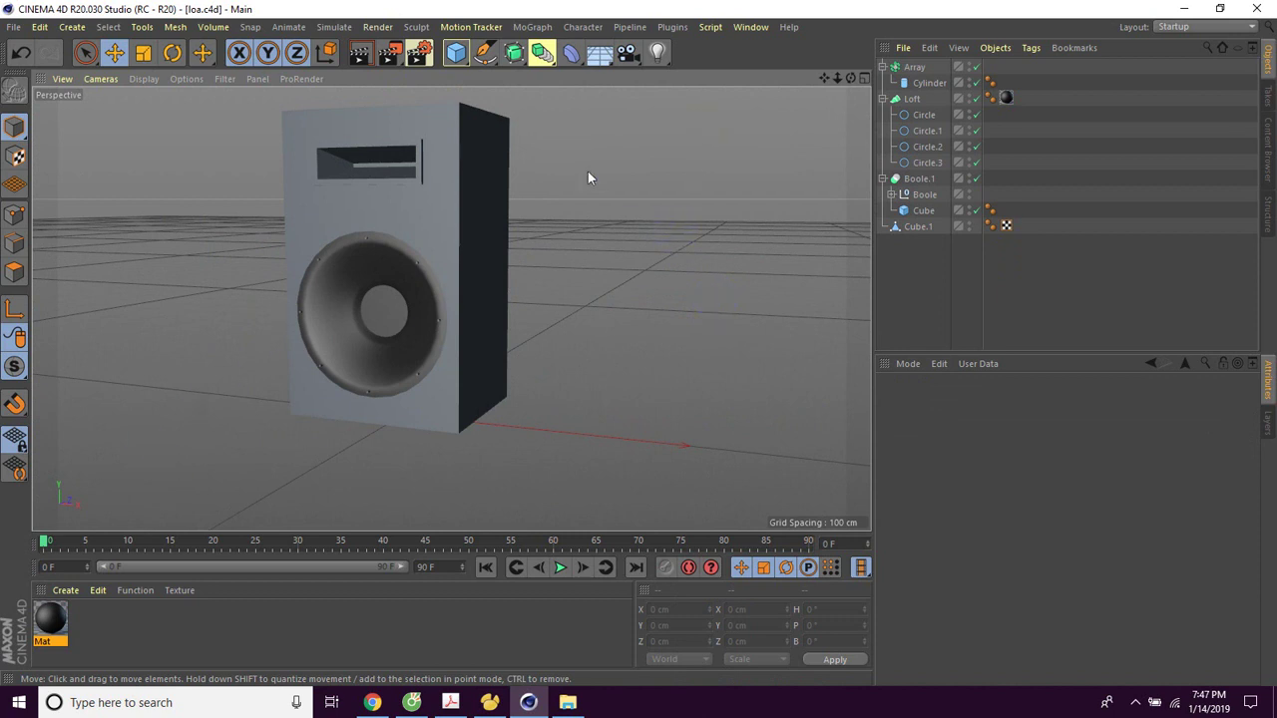
pyautogui.moveTo(485, 52); pyautogui.dragTo(736, 103)
# Add a Text spline and replace its default word 'Text' with 'JBL'.
pyautogui.click(963, 400)
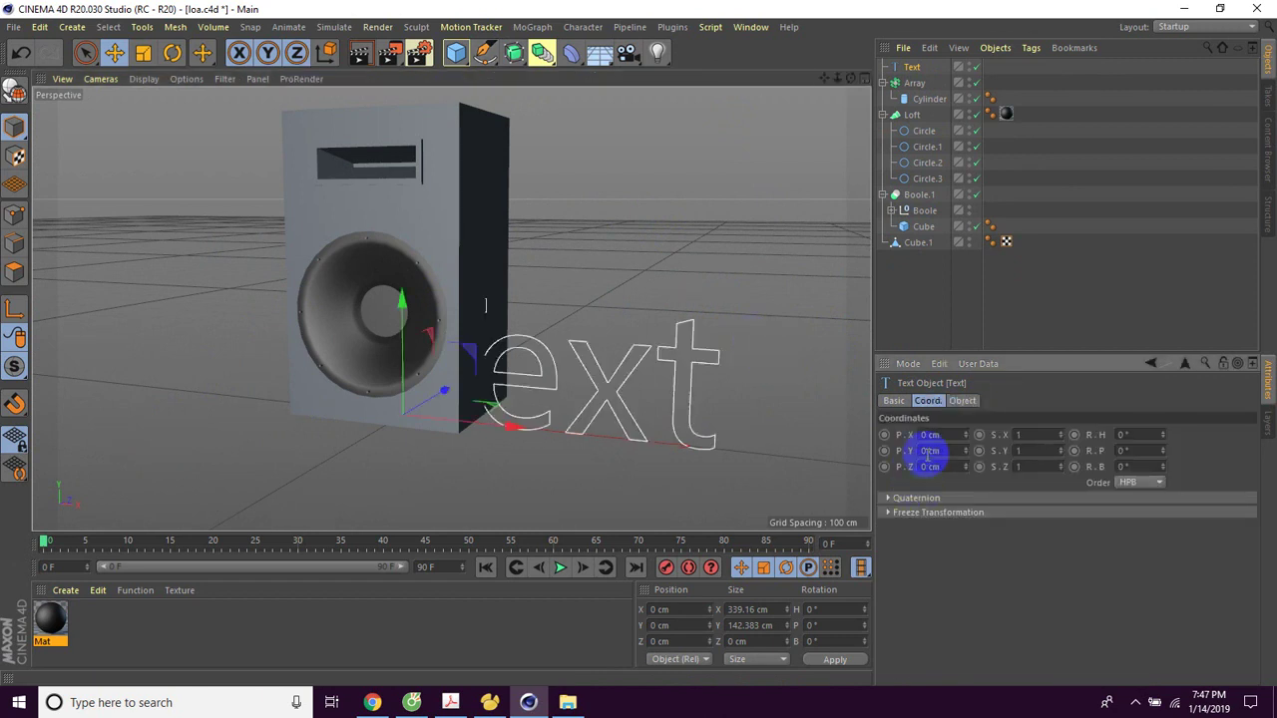
pyautogui.click(931, 421)
pyautogui.click(962, 401)
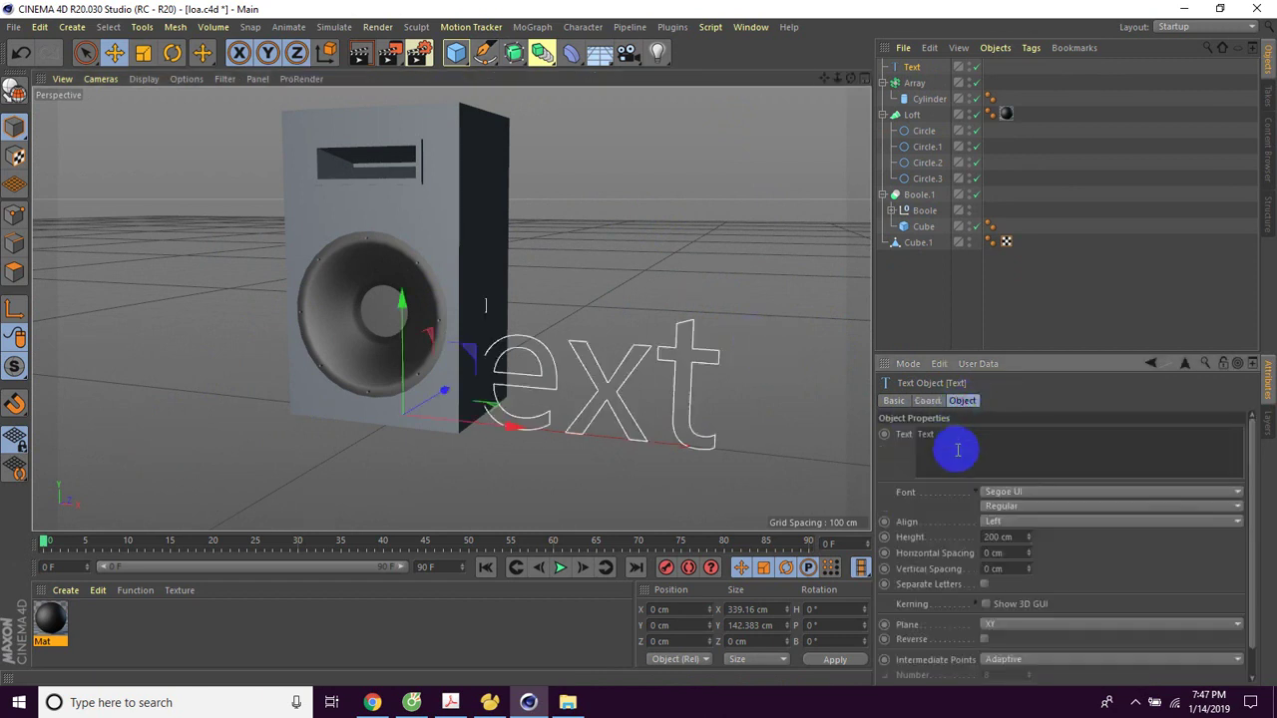
pyautogui.moveTo(955, 437); pyautogui.dragTo(886, 441)
pyautogui.write('JBL')
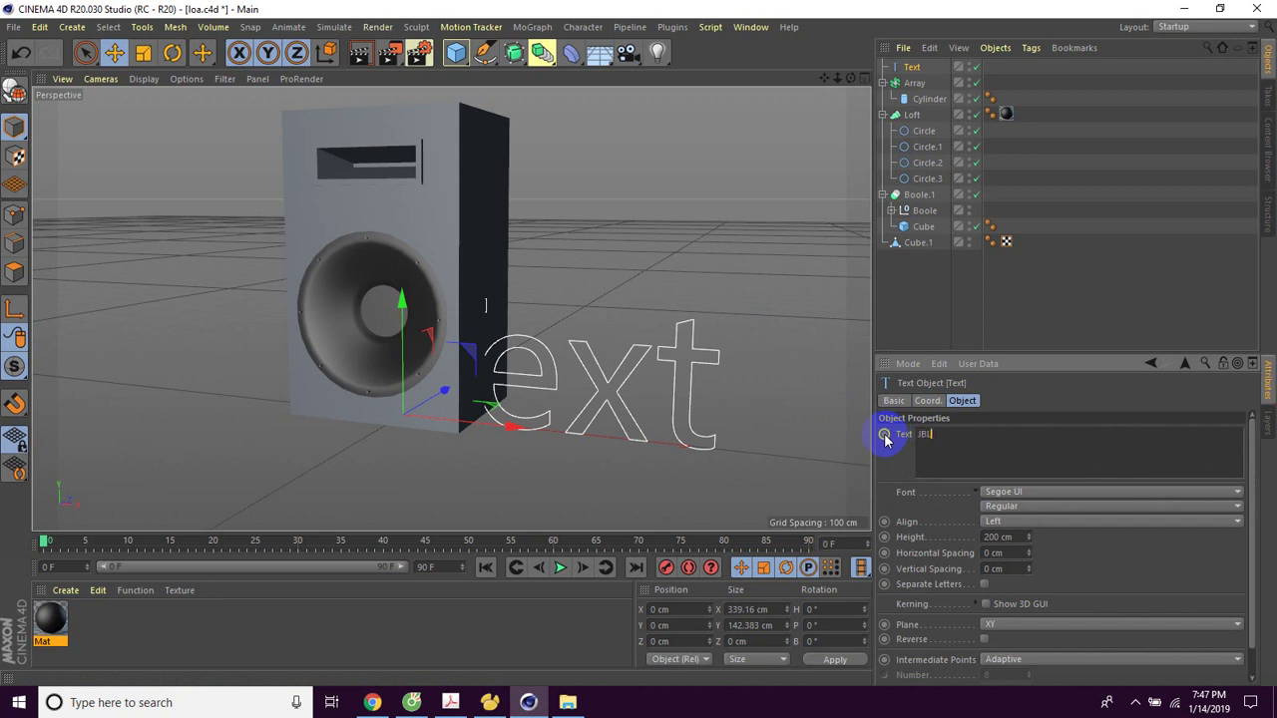
pyautogui.click(812, 476)
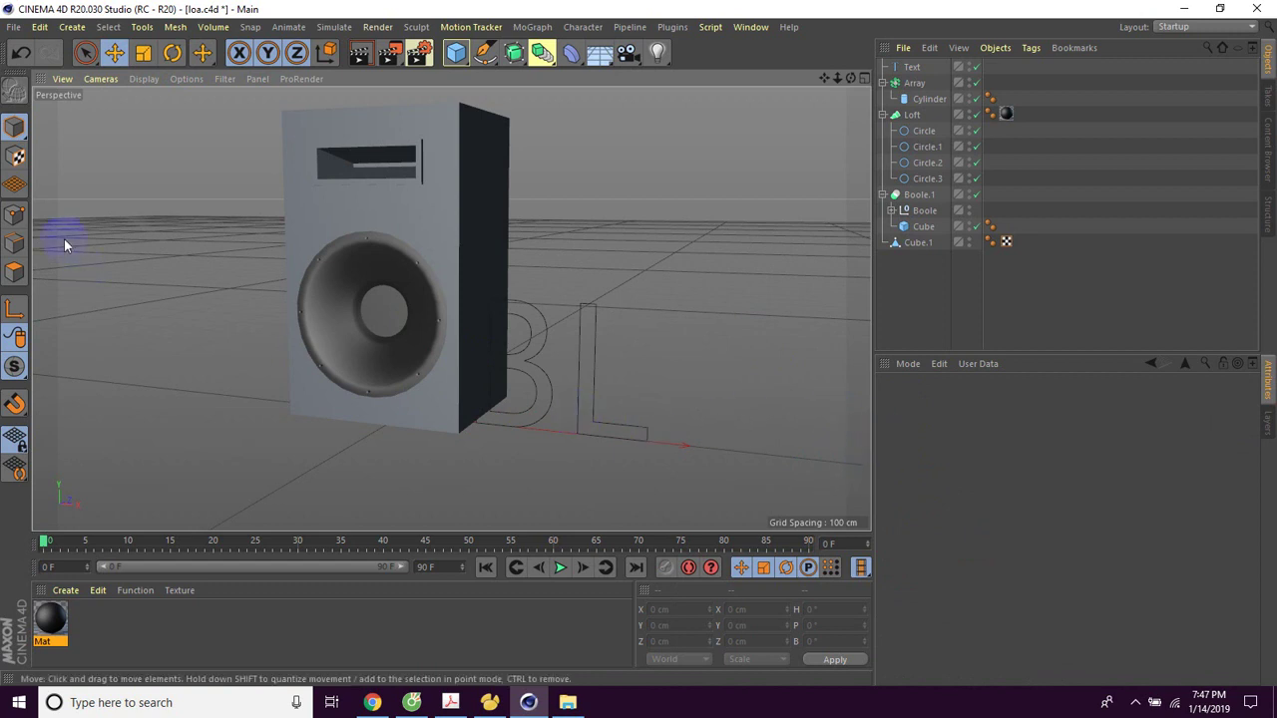
pyautogui.click(110, 55)
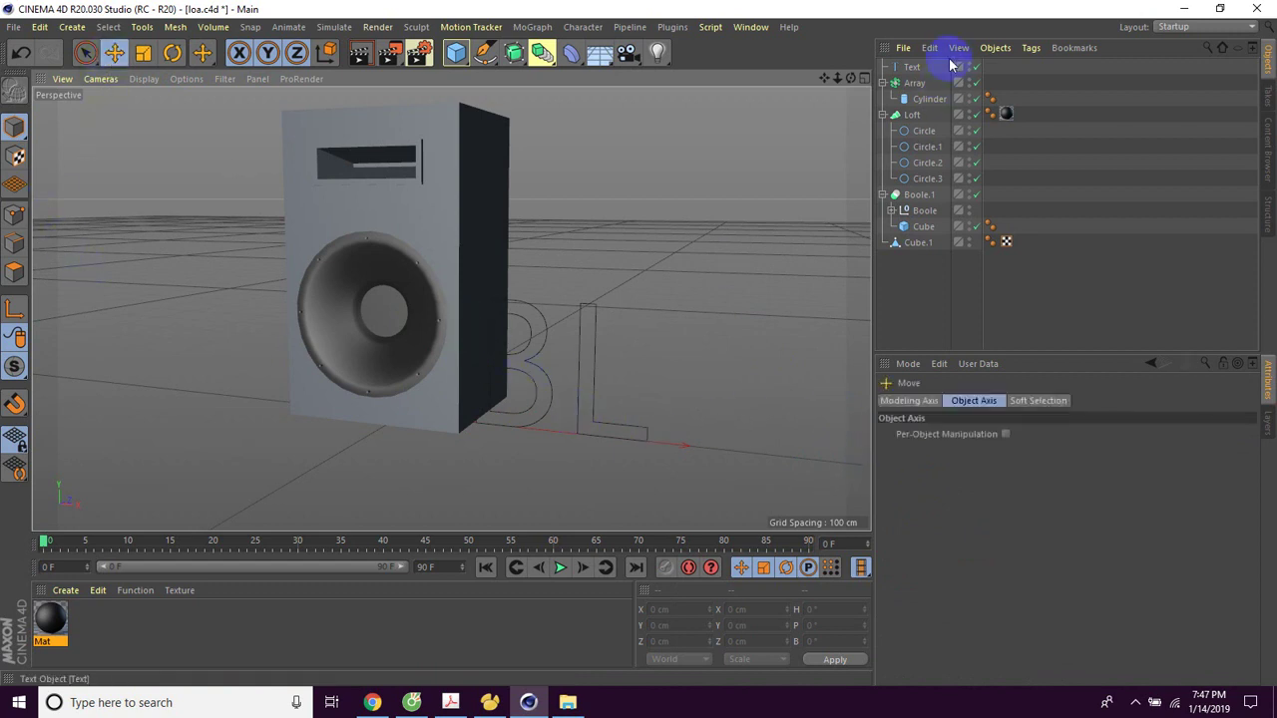
pyautogui.click(913, 67)
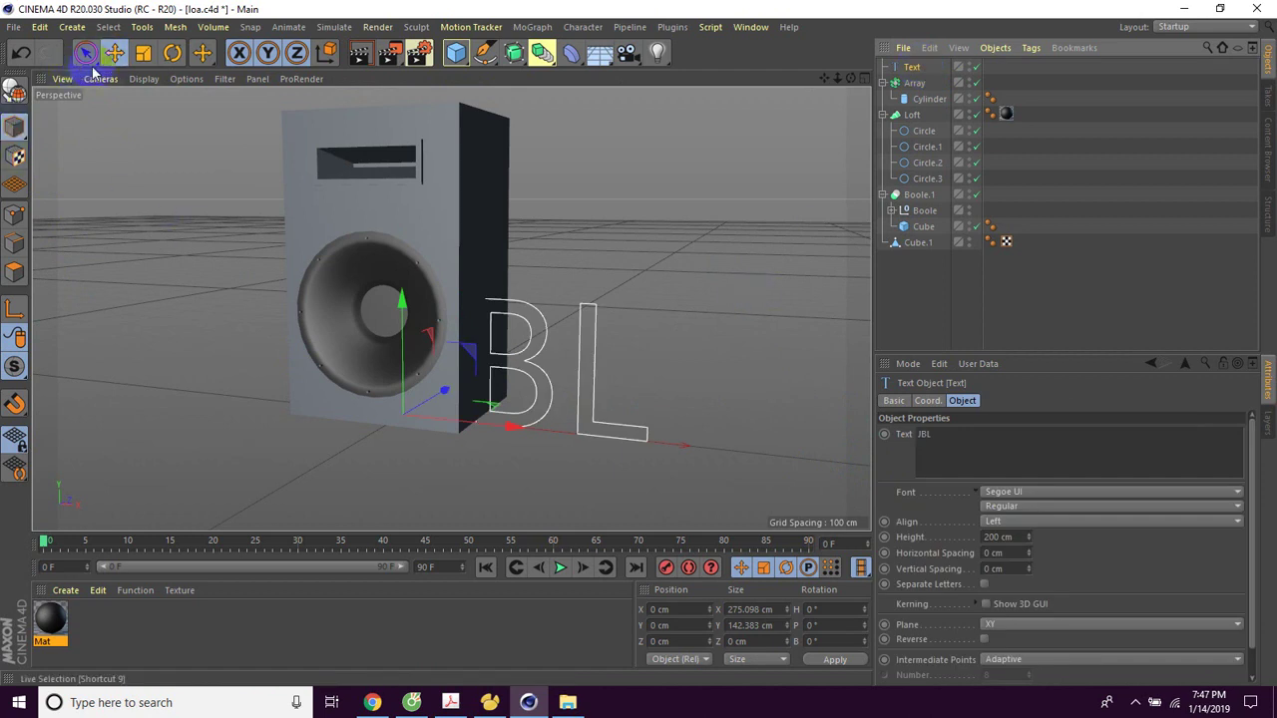
# Shrink the JBL text to 55.483 × 28.716 cm and raise it to Y 237.132 cm.
pyautogui.click(142, 57)
pyautogui.moveTo(721, 279)
pyautogui.mouseDown()
pyautogui.moveTo(586, 356)
pyautogui.moveTo(489, 385)
pyautogui.mouseUp()
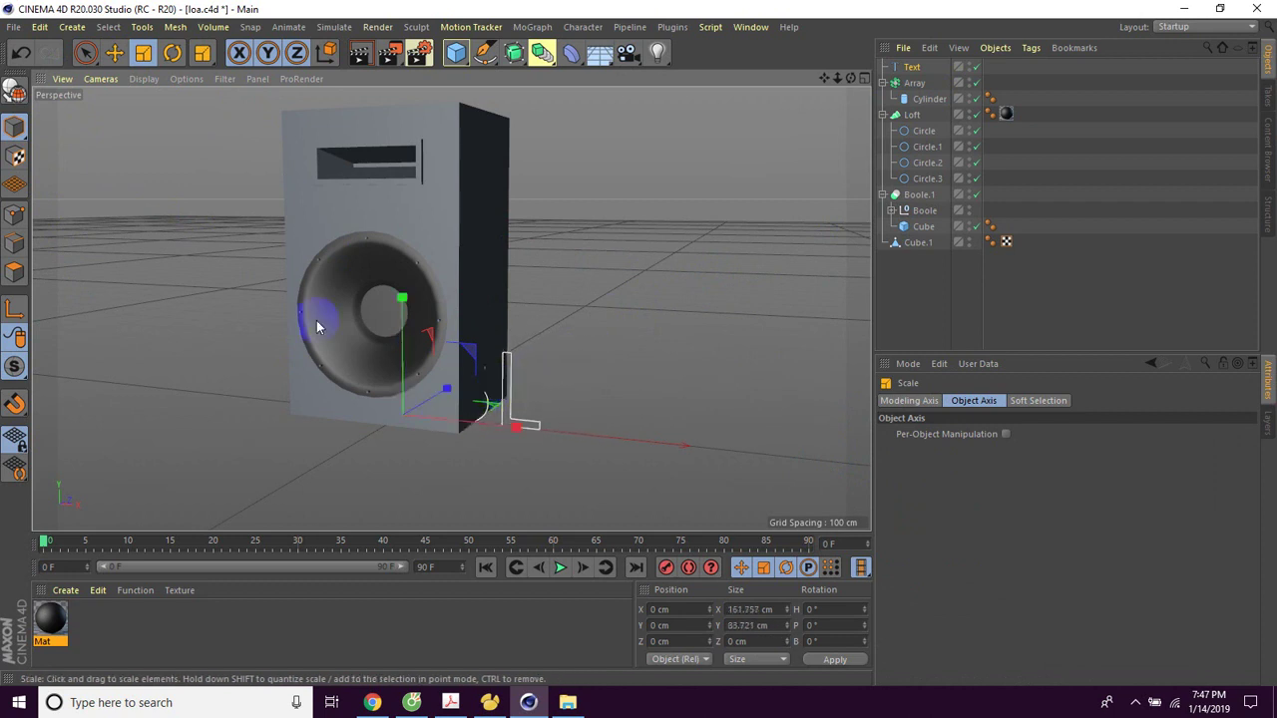
pyautogui.click(113, 54)
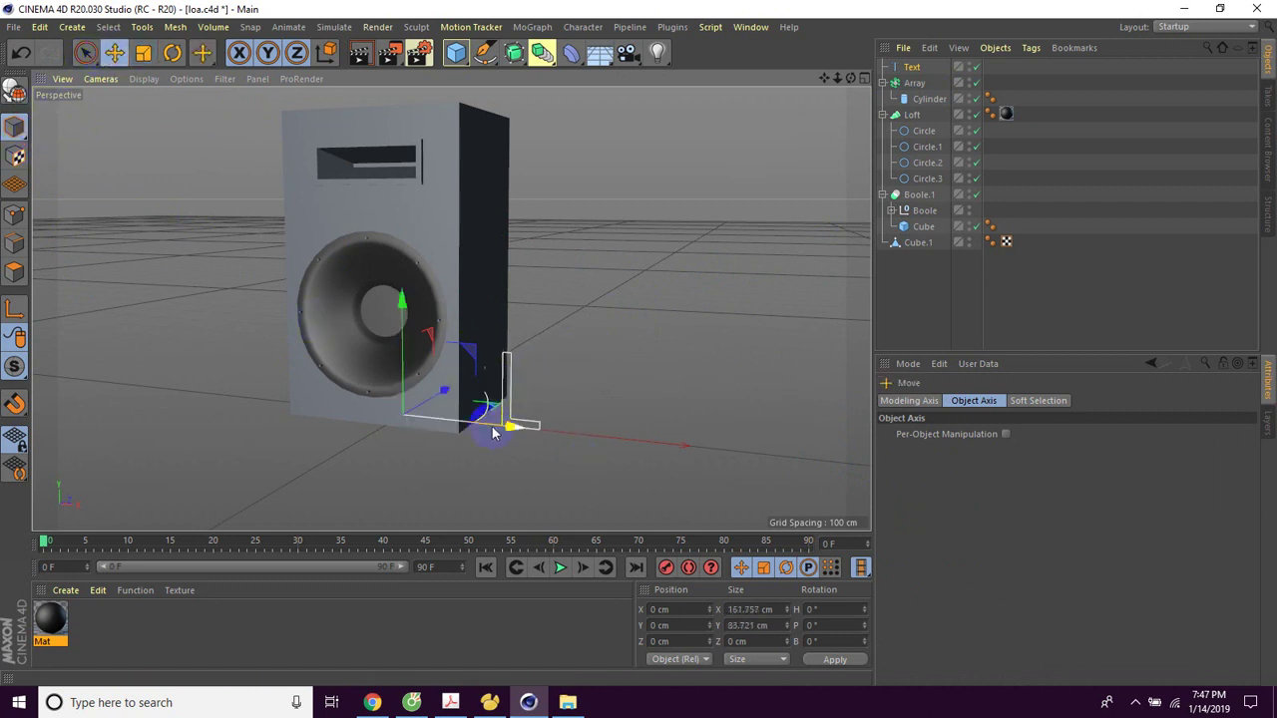
pyautogui.moveTo(502, 427); pyautogui.dragTo(625, 431)
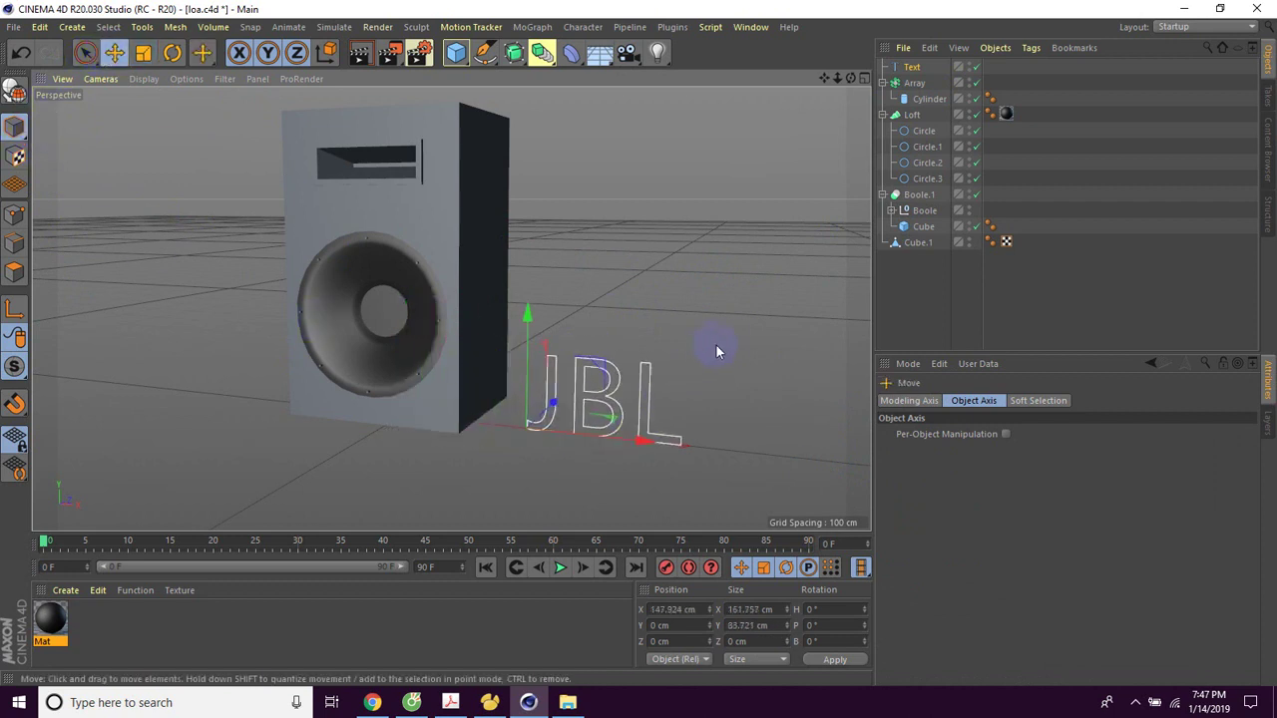
pyautogui.click(143, 54)
pyautogui.moveTo(746, 344)
pyautogui.mouseDown()
pyautogui.moveTo(613, 436)
pyautogui.moveTo(379, 502)
pyautogui.mouseUp()
pyautogui.click(115, 55)
pyautogui.moveTo(544, 330); pyautogui.dragTo(548, 99)
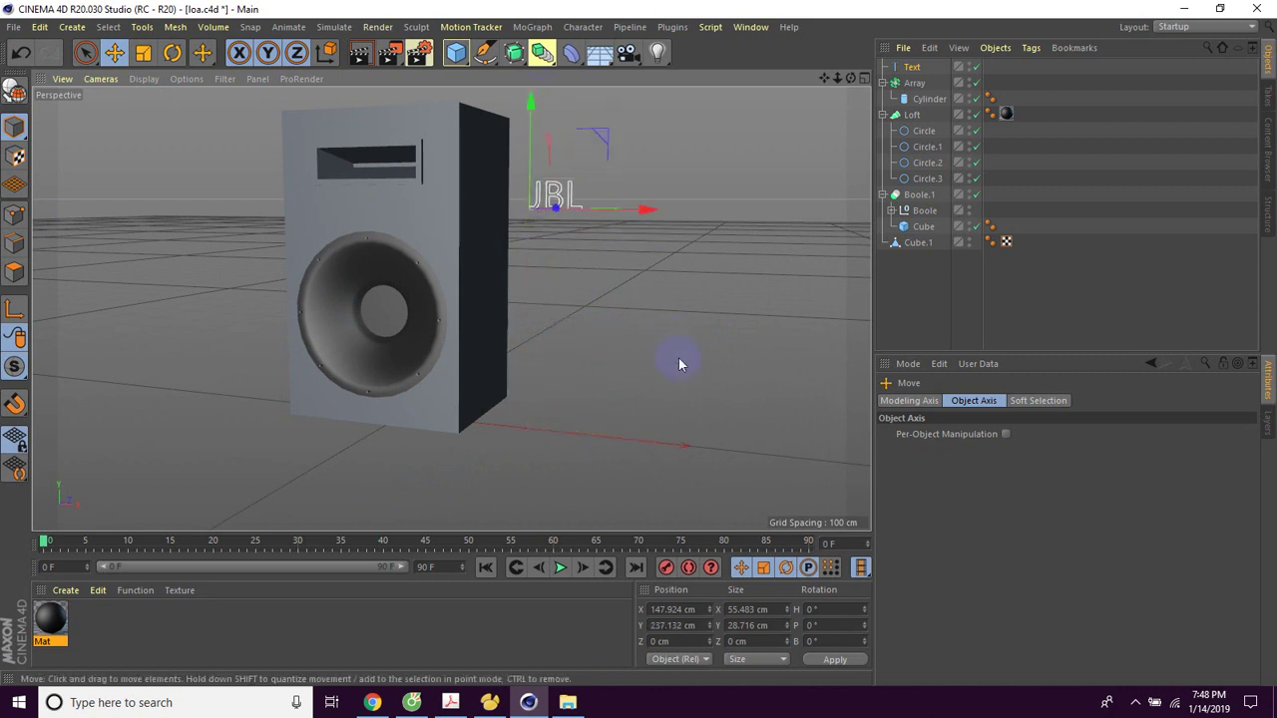
pyautogui.click(688, 239)
pyautogui.click(554, 200)
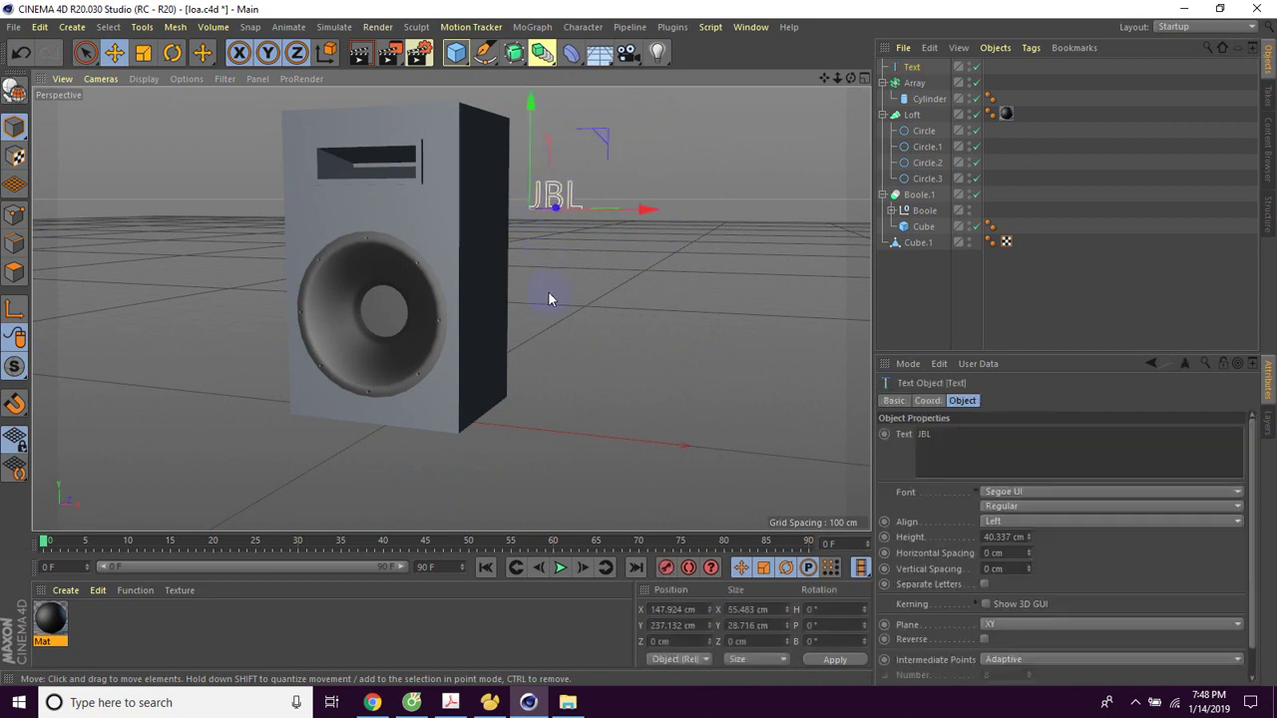
pyautogui.click(549, 293)
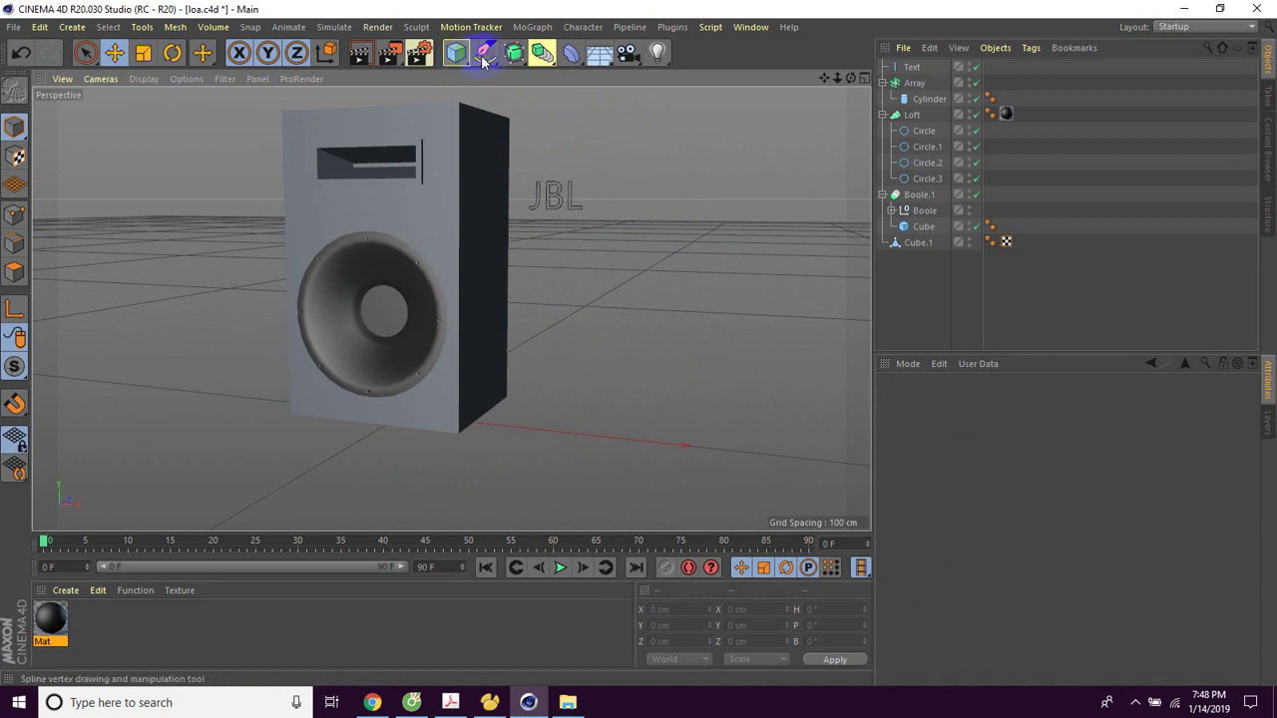
# Add an Extrude generator and nest the JBL Text under it for 20 cm deep letters.
pyautogui.click(518, 60)
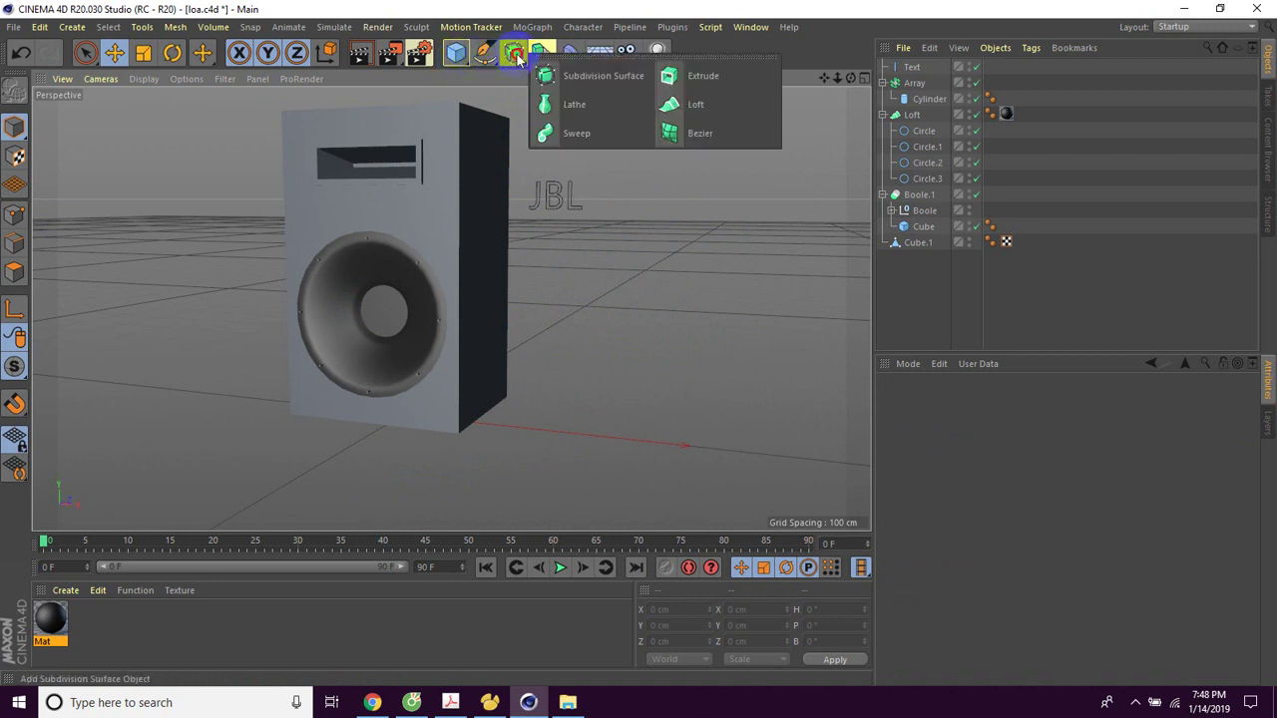
pyautogui.click(679, 70)
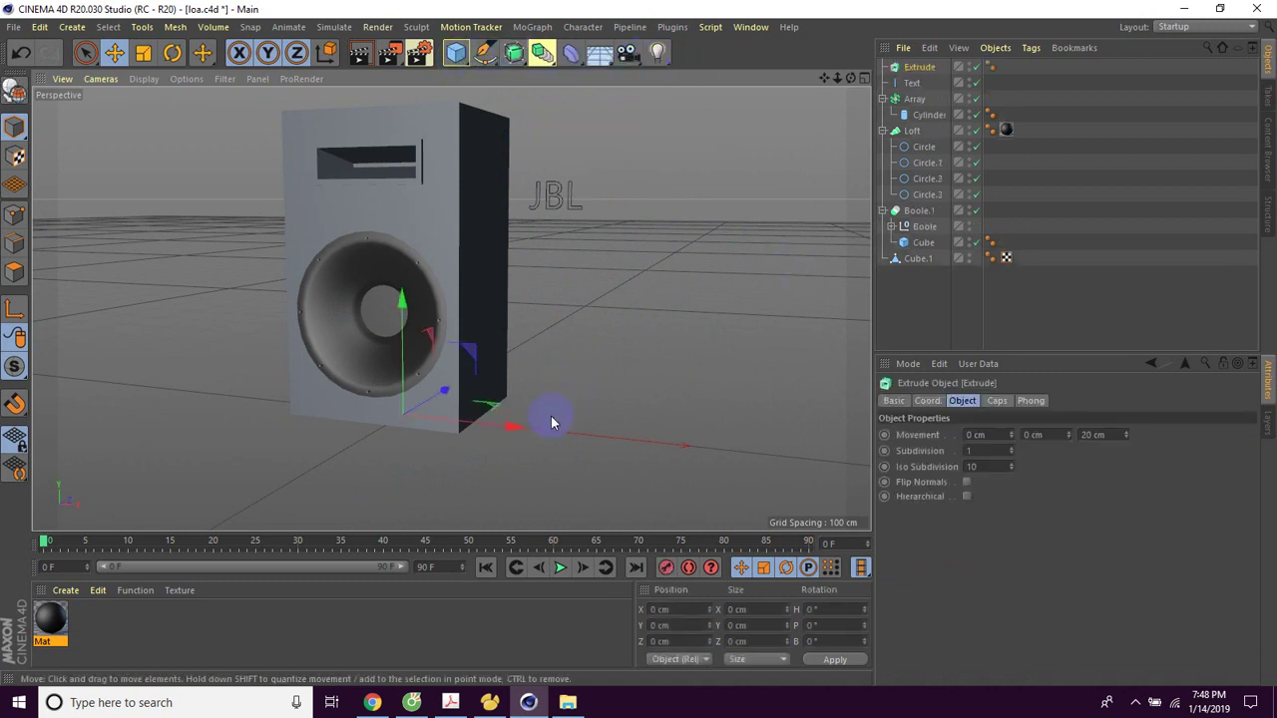
pyautogui.click(915, 86)
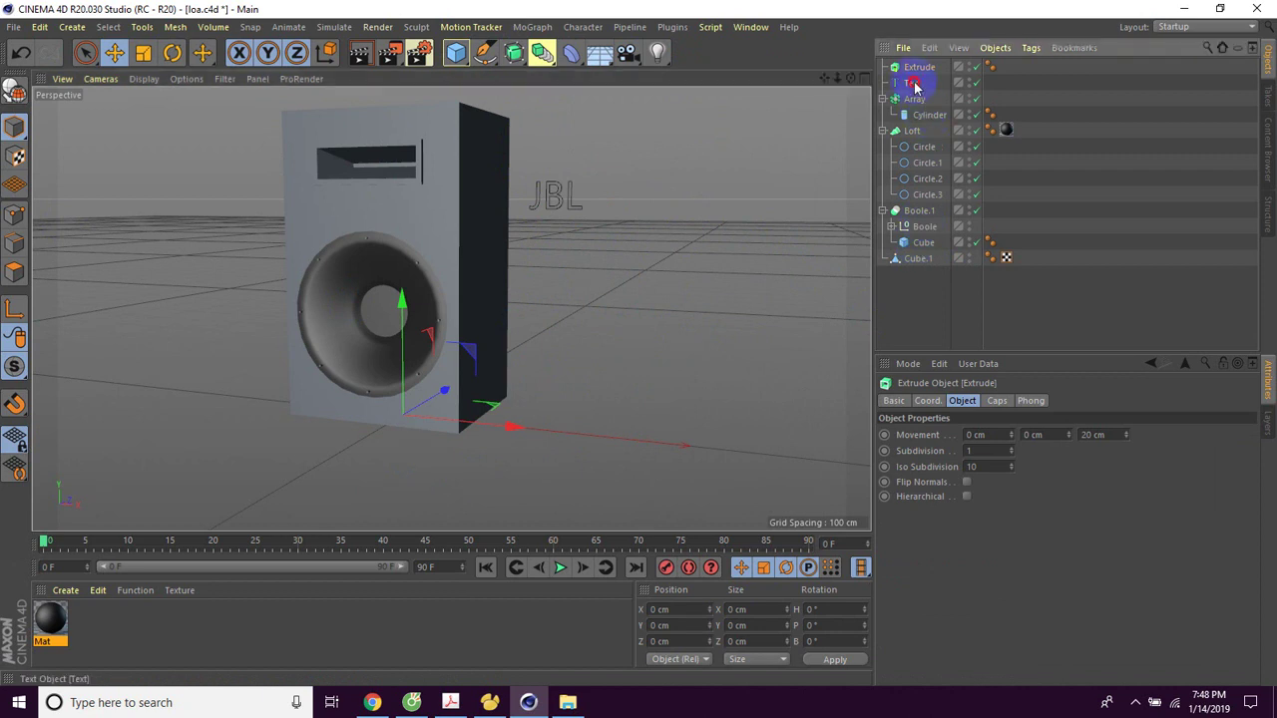
pyautogui.moveTo(918, 68); pyautogui.dragTo(918, 66)
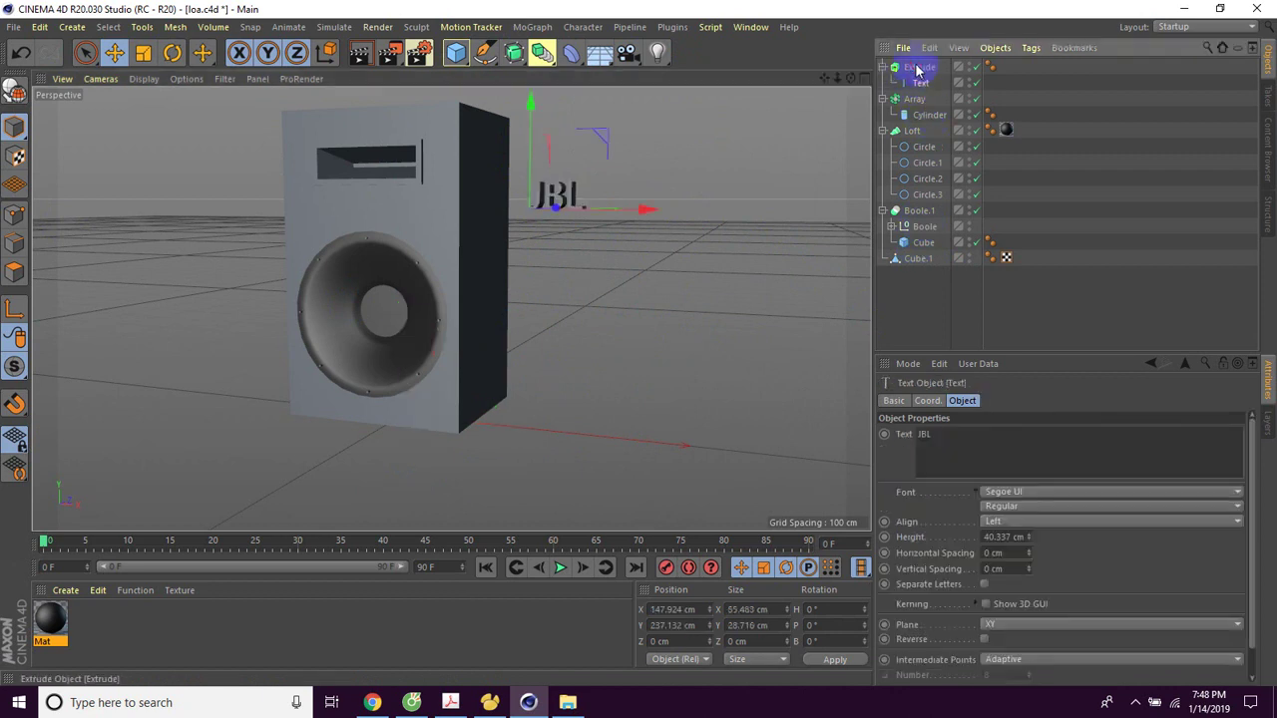
pyautogui.click(777, 215)
pyautogui.click(556, 200)
pyautogui.click(646, 224)
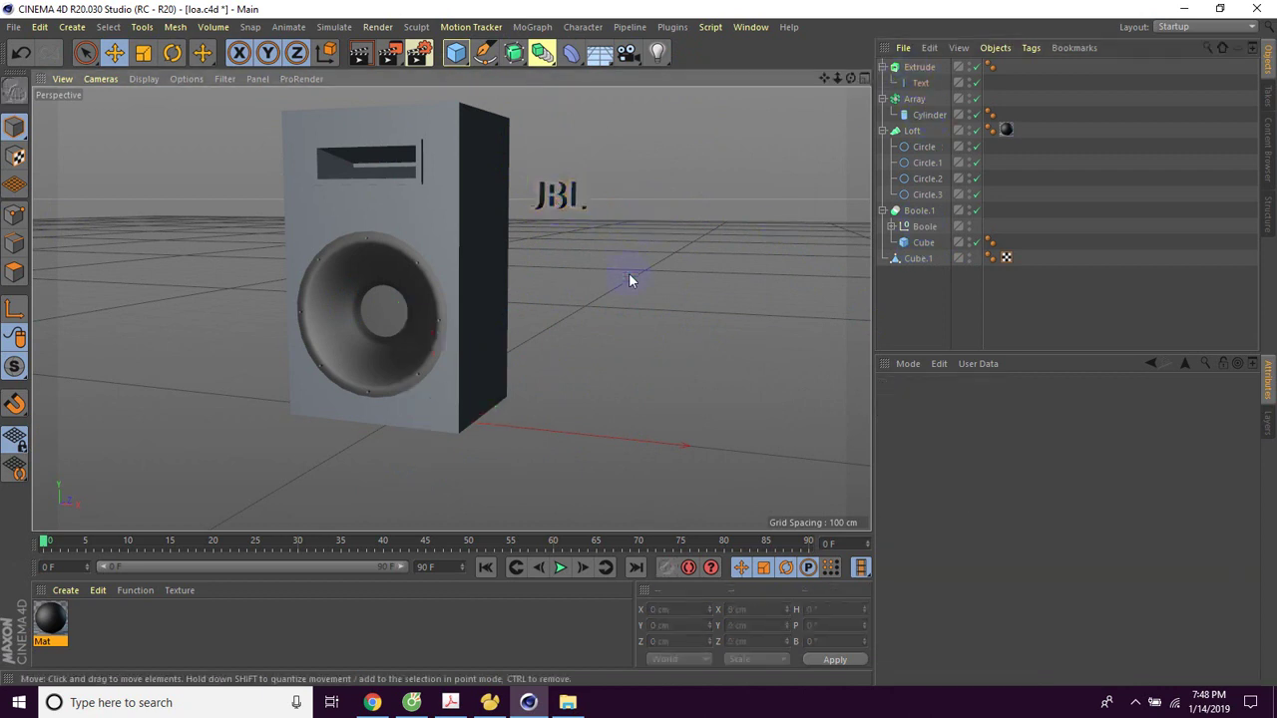
pyautogui.click(559, 202)
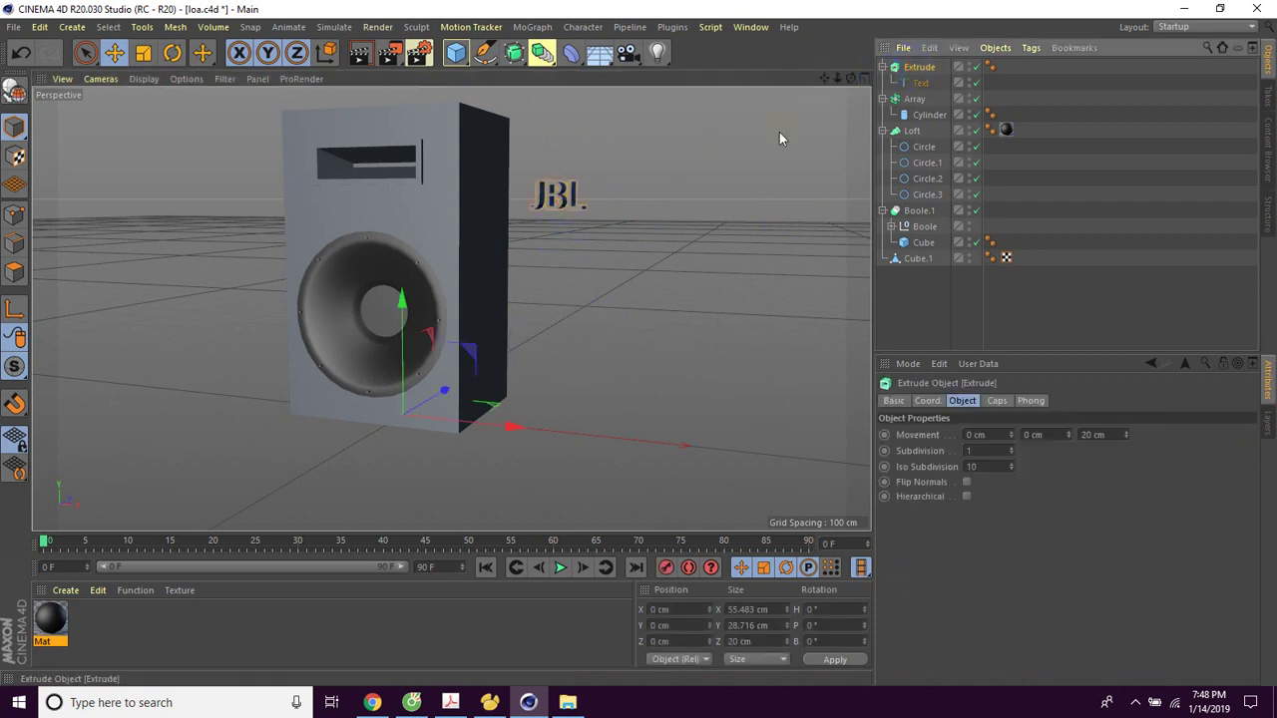
pyautogui.click(487, 351)
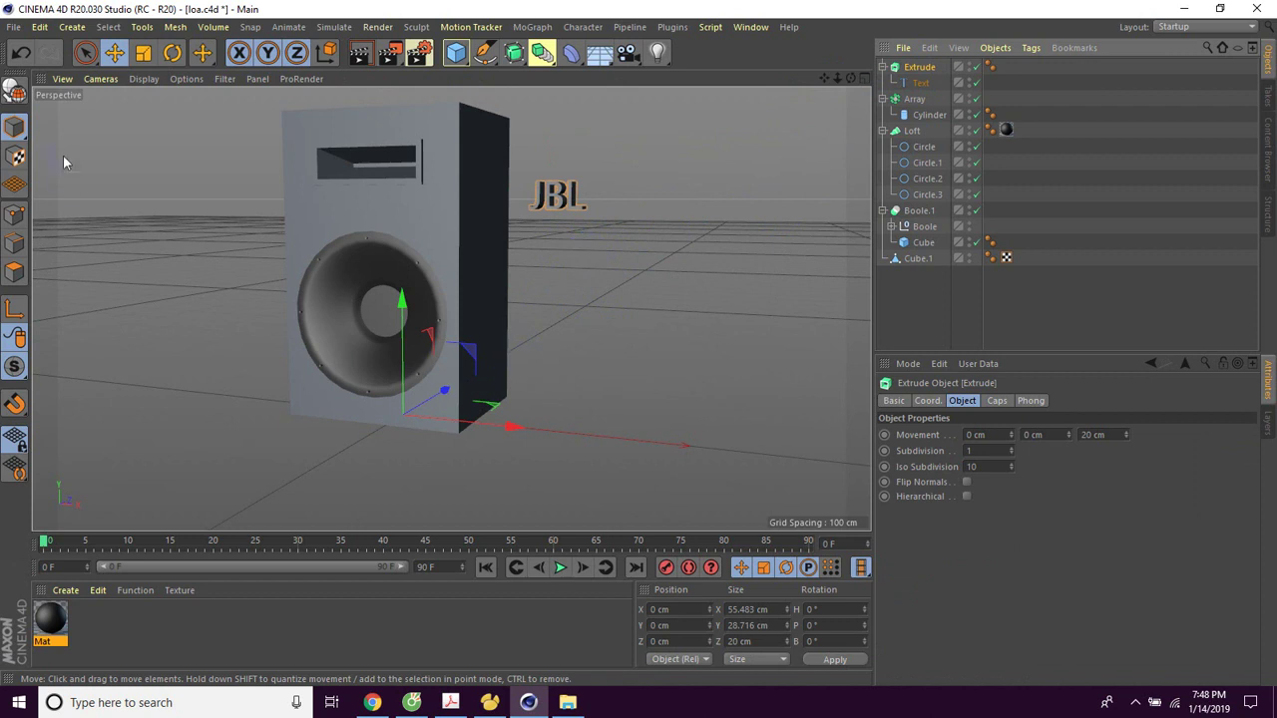
pyautogui.scroll(2, 583, 291)
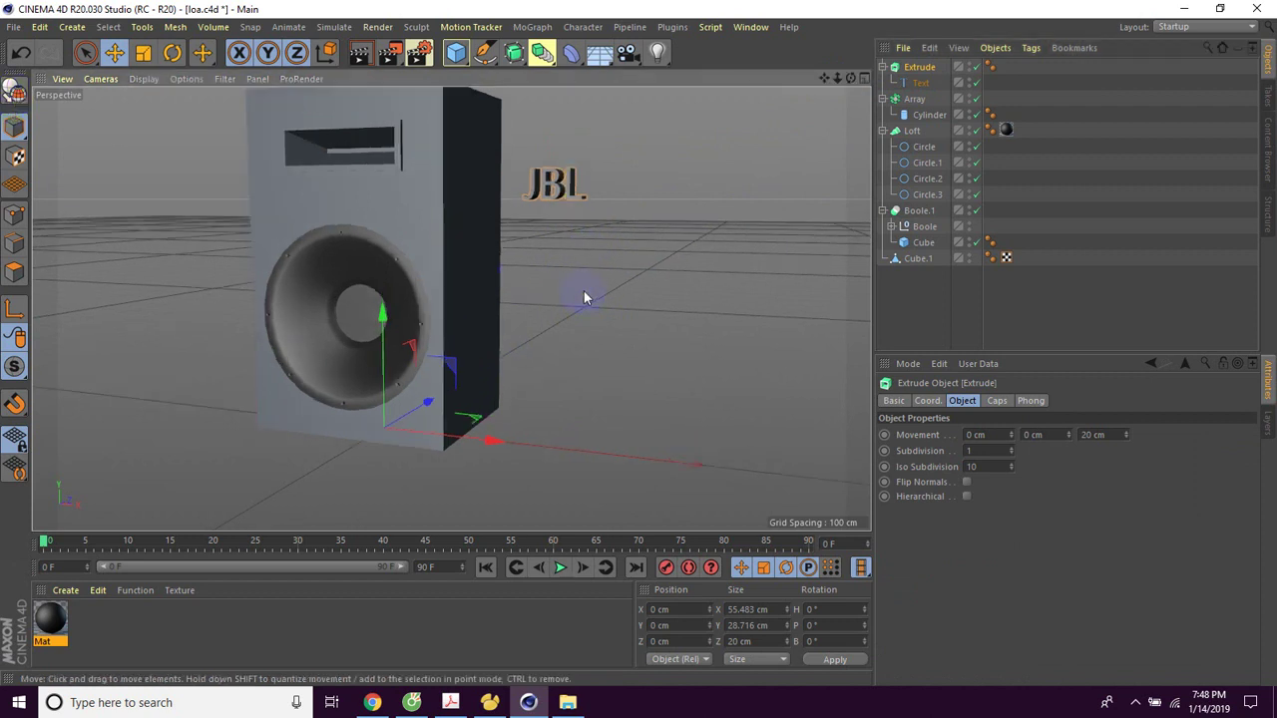
pyautogui.scroll(2, 583, 291)
pyautogui.click(52, 624)
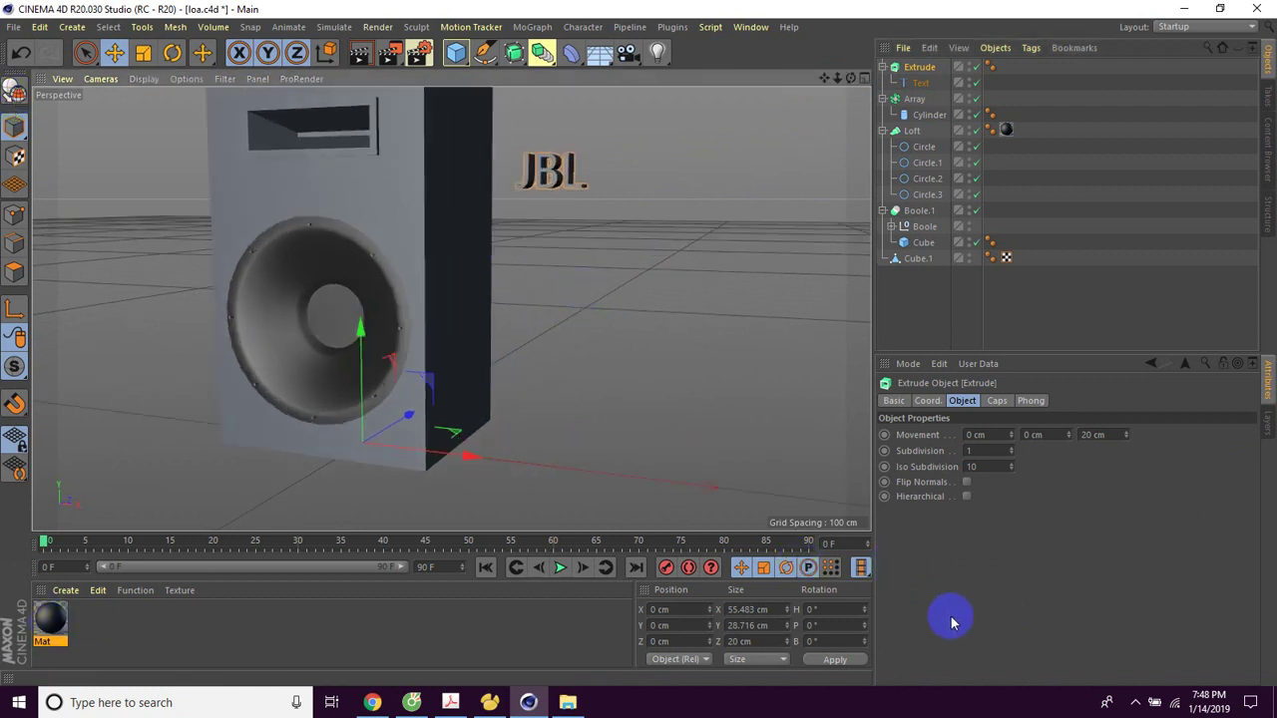
# Create a new light grey material Mat.1 and apply it to the JBL Extrude.
pyautogui.click(58, 594)
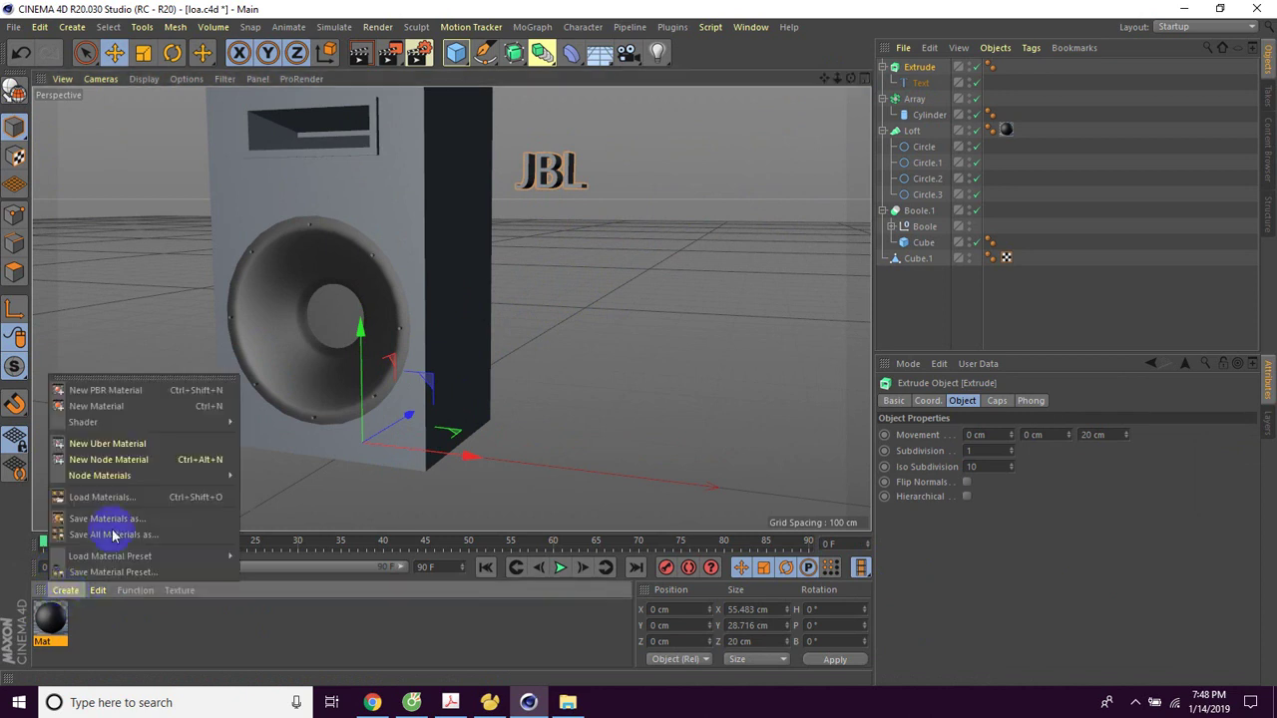
pyautogui.click(107, 413)
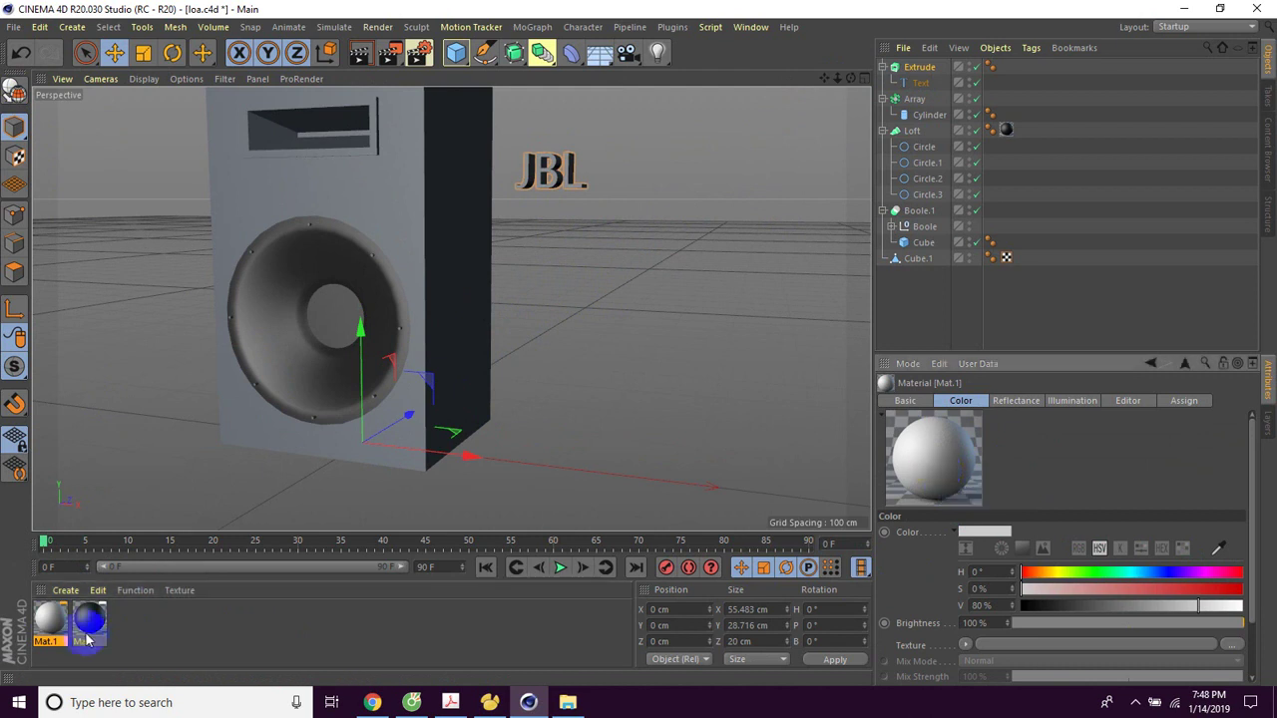
pyautogui.moveTo(51, 627)
pyautogui.mouseDown()
pyautogui.moveTo(941, 128)
pyautogui.moveTo(933, 74)
pyautogui.moveTo(919, 68)
pyautogui.mouseUp()
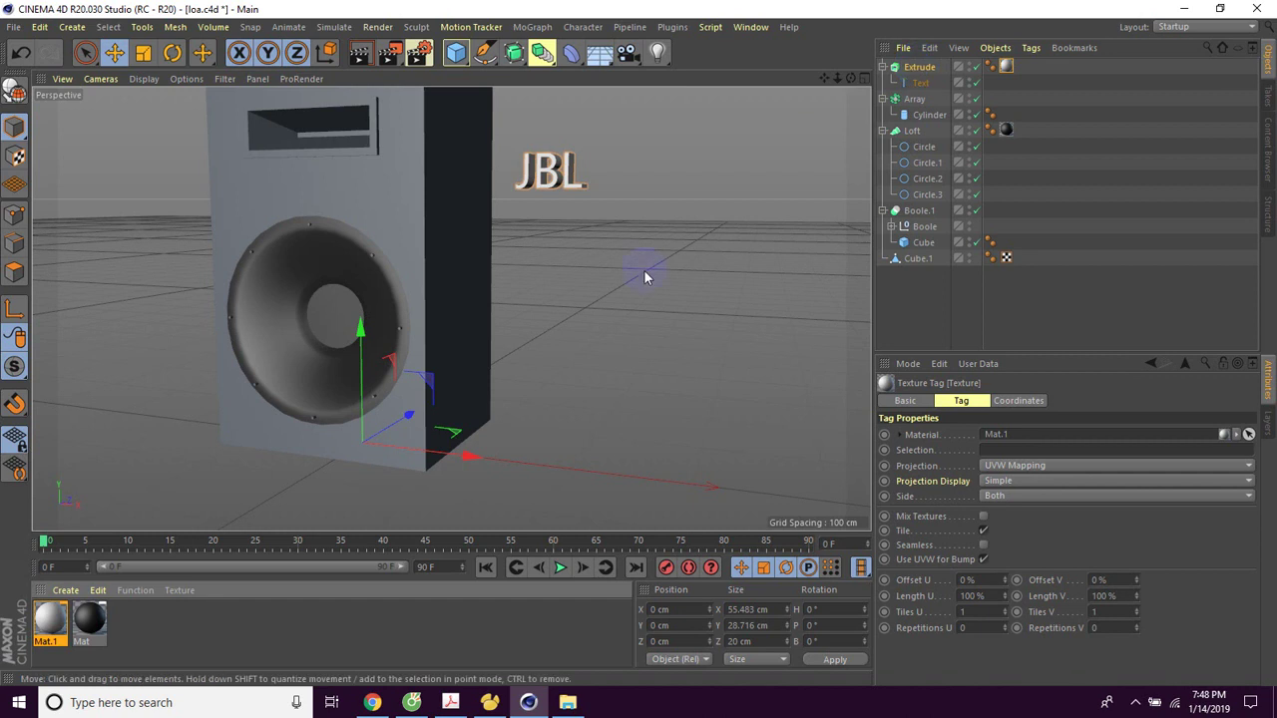
pyautogui.click(600, 268)
pyautogui.click(563, 190)
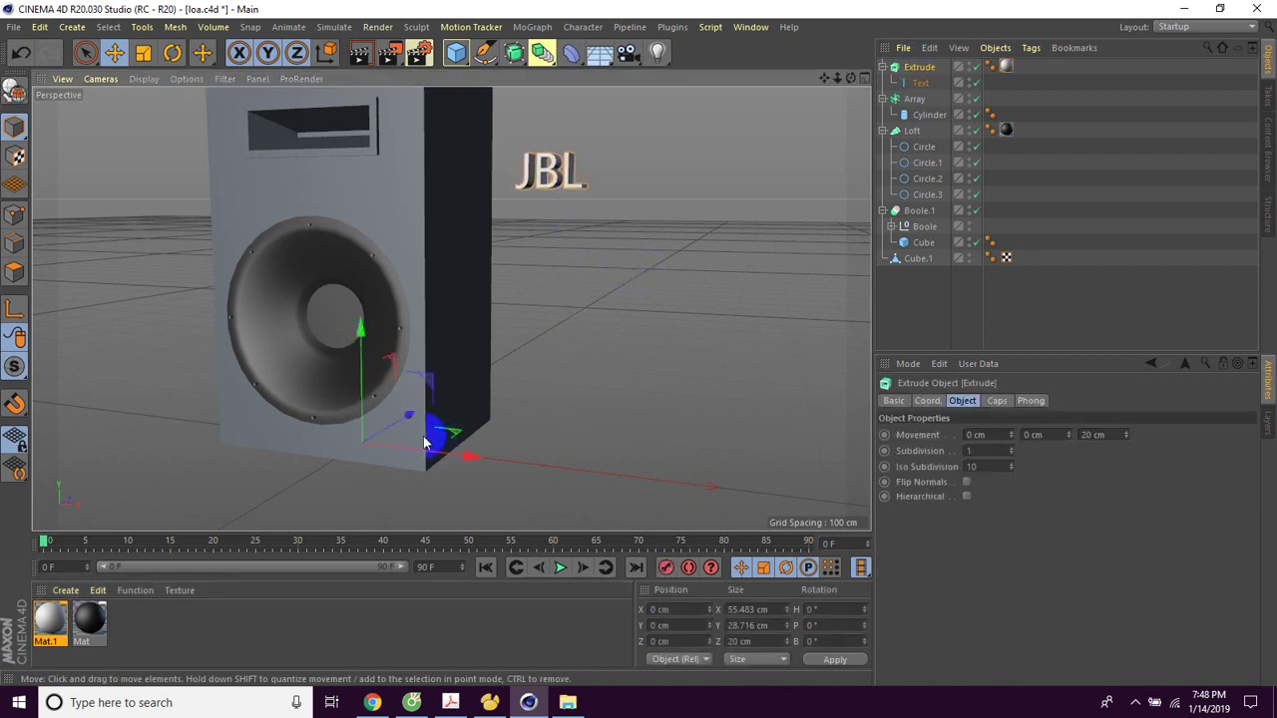
# Bring the JBL logo toward the speaker, shrink it to about 62%, and raise it above the cone.
pyautogui.moveTo(407, 422)
pyautogui.mouseDown()
pyautogui.moveTo(342, 456)
pyautogui.moveTo(385, 505)
pyautogui.moveTo(297, 499)
pyautogui.mouseUp()
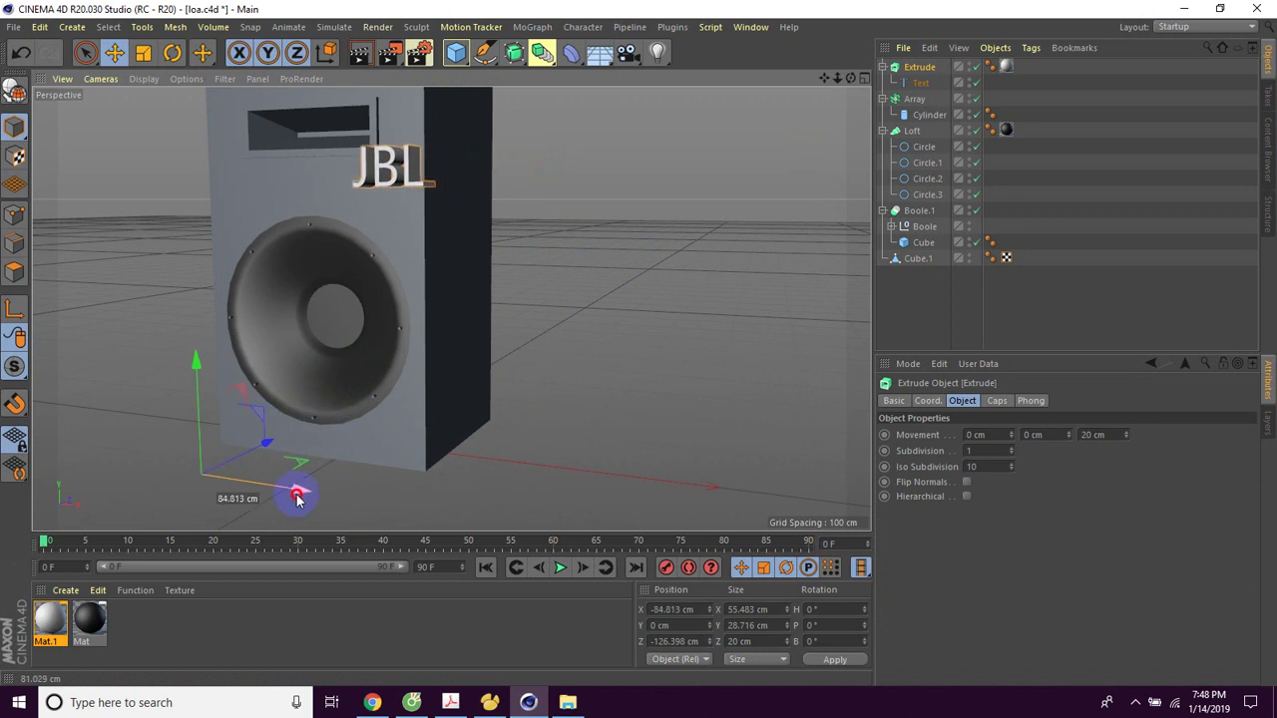
pyautogui.moveTo(718, 392)
pyautogui.keyDown('alt'); pyautogui.mouseDown()
pyautogui.moveTo(685, 393)
pyautogui.moveTo(702, 397)
pyautogui.mouseUp(); pyautogui.keyUp('alt')
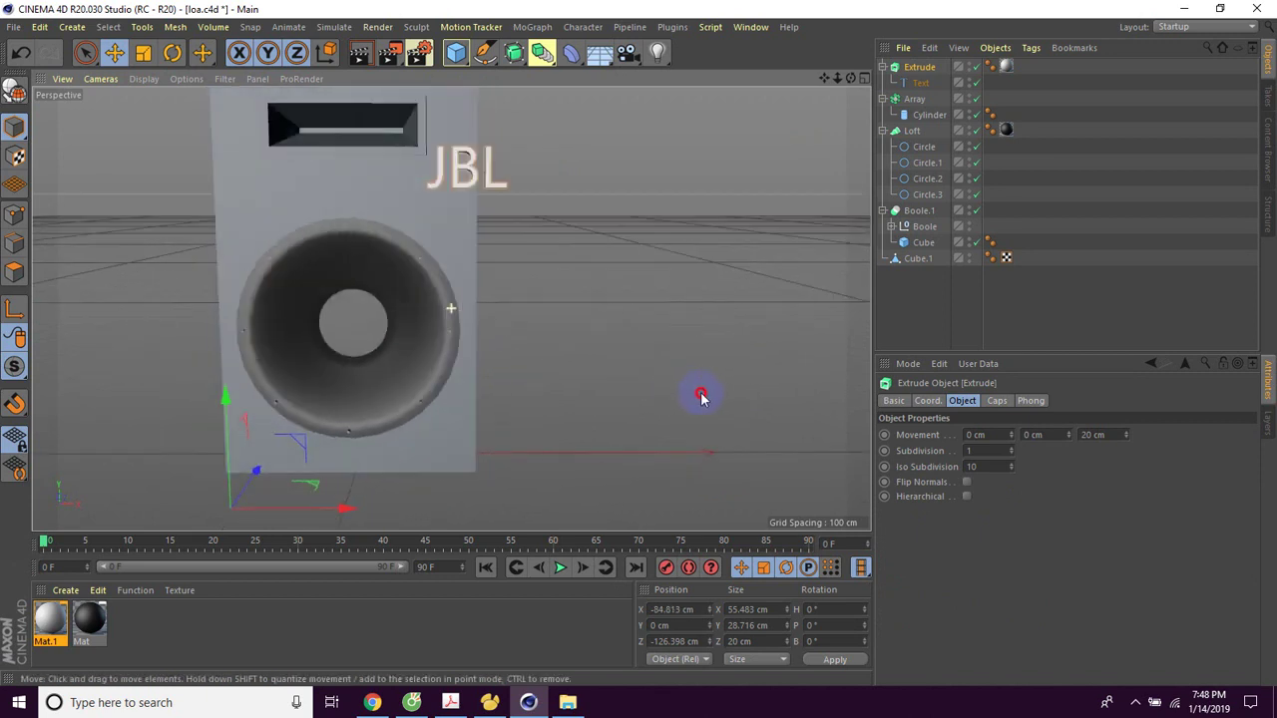
pyautogui.click(141, 58)
pyautogui.moveTo(659, 152); pyautogui.dragTo(499, 283)
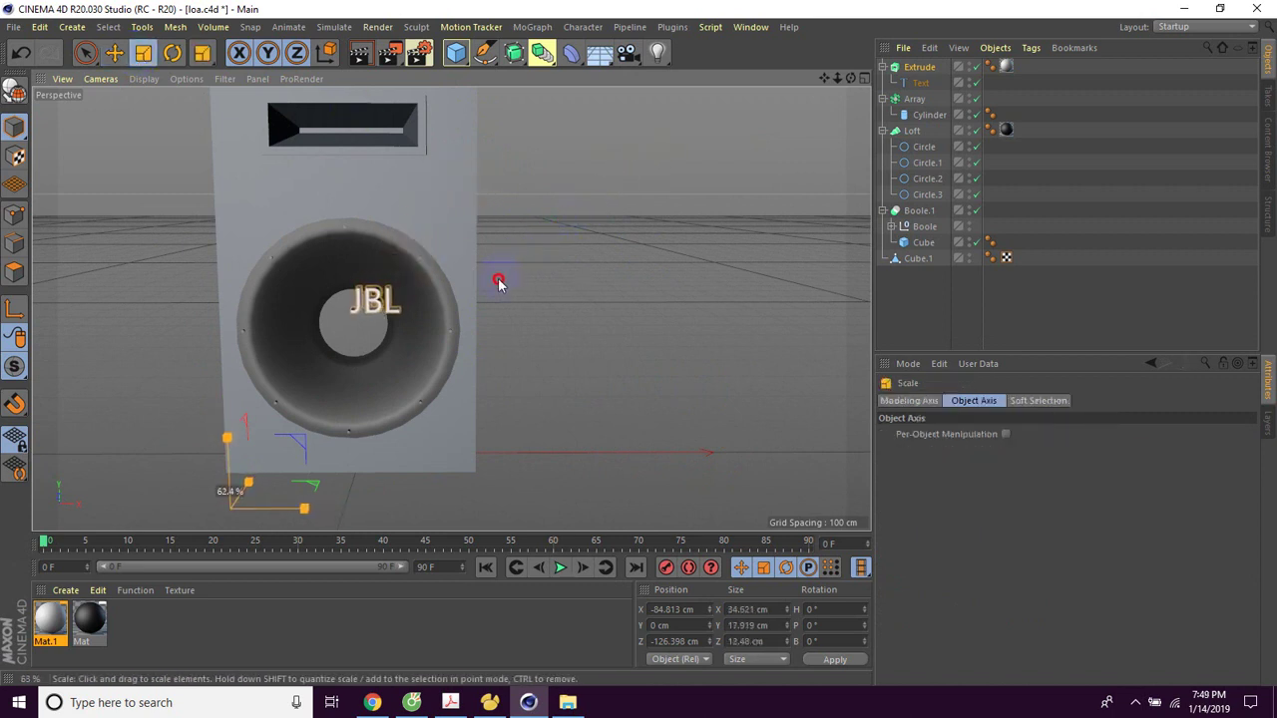
pyautogui.click(114, 53)
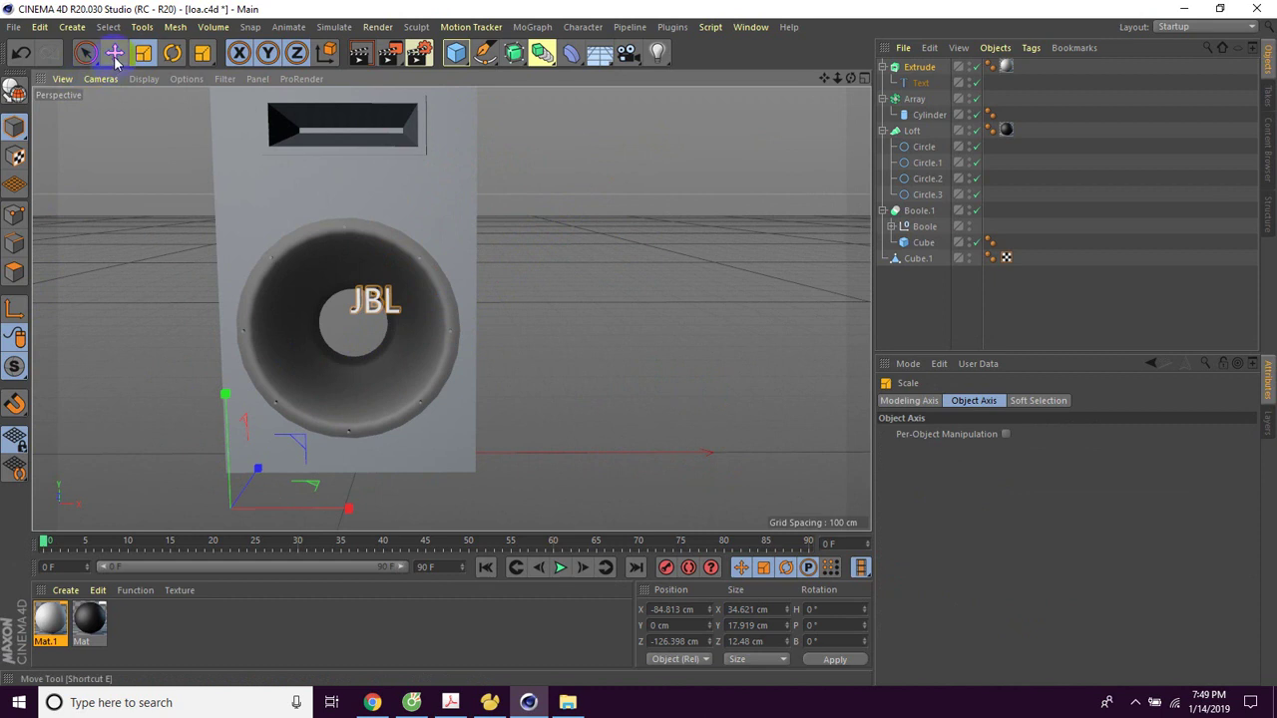
pyautogui.moveTo(224, 397); pyautogui.dragTo(224, 295)
# Reposition the JBL logo over the speaker front, raising it toward the slot.
pyautogui.keyDown('alt'); pyautogui.moveTo(608, 299); pyautogui.dragTo(612, 290); pyautogui.keyUp('alt')
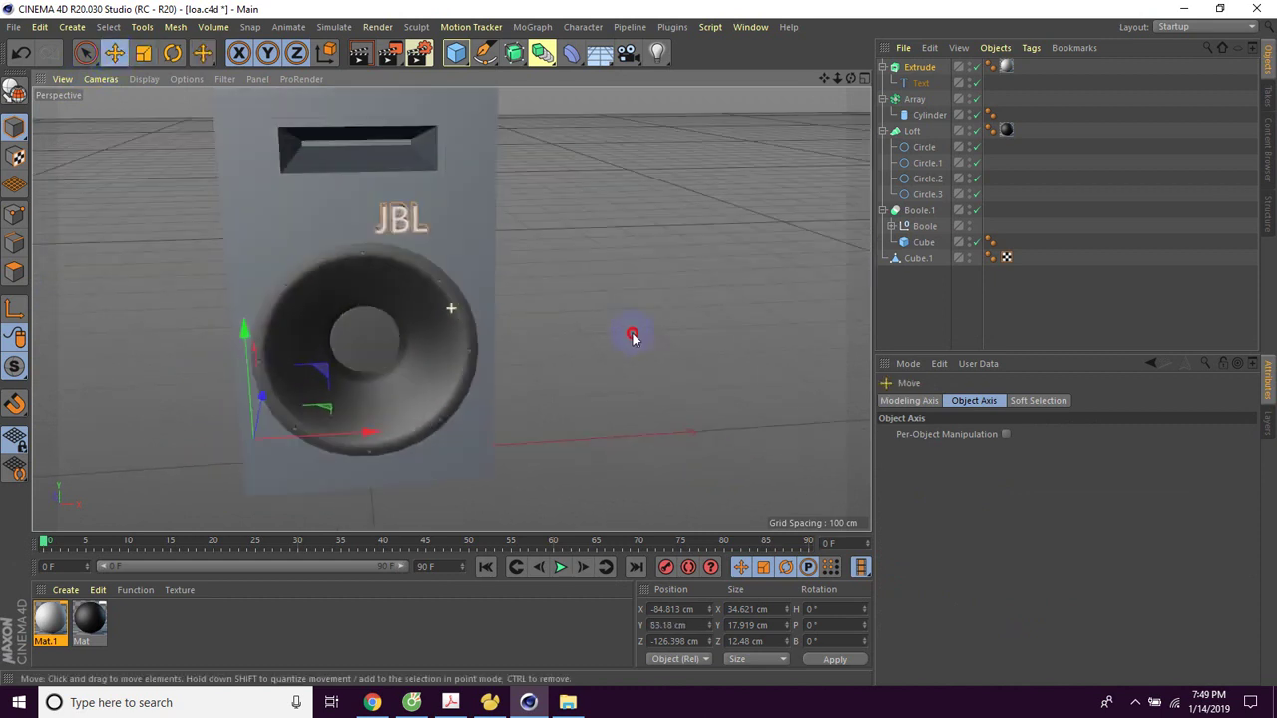
pyautogui.moveTo(347, 403); pyautogui.dragTo(243, 406)
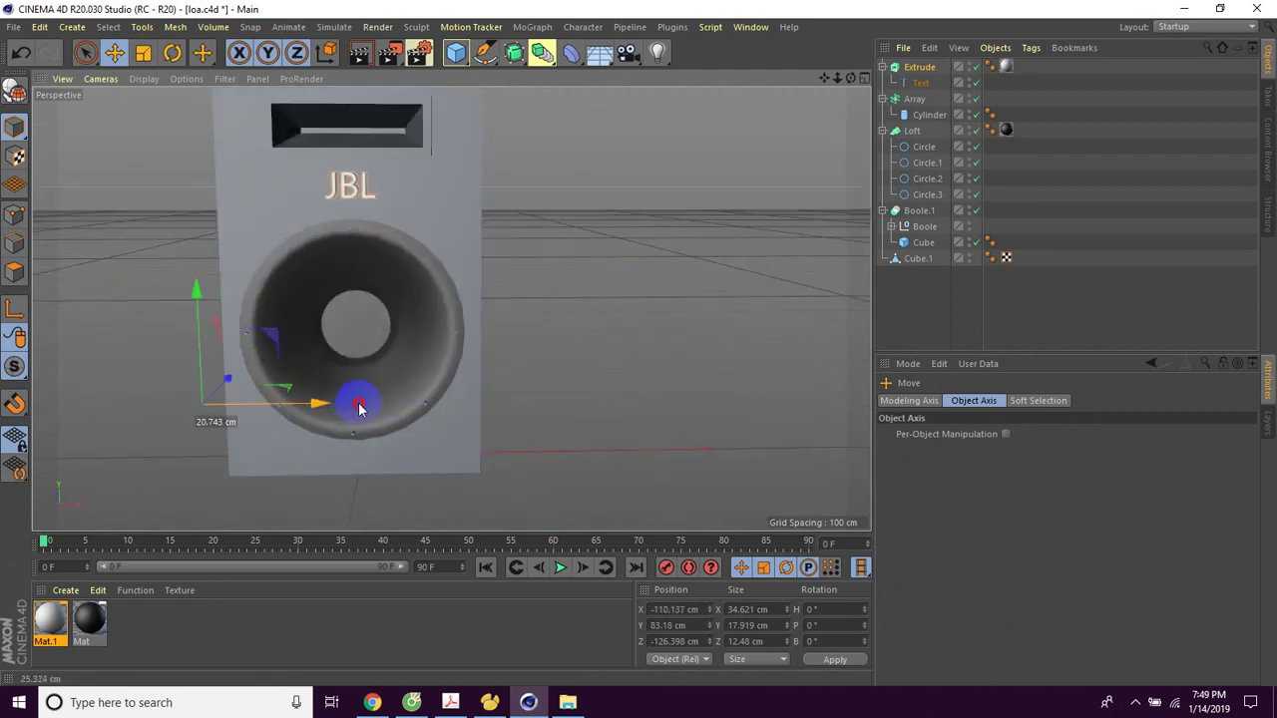
pyautogui.moveTo(243, 406); pyautogui.dragTo(322, 398)
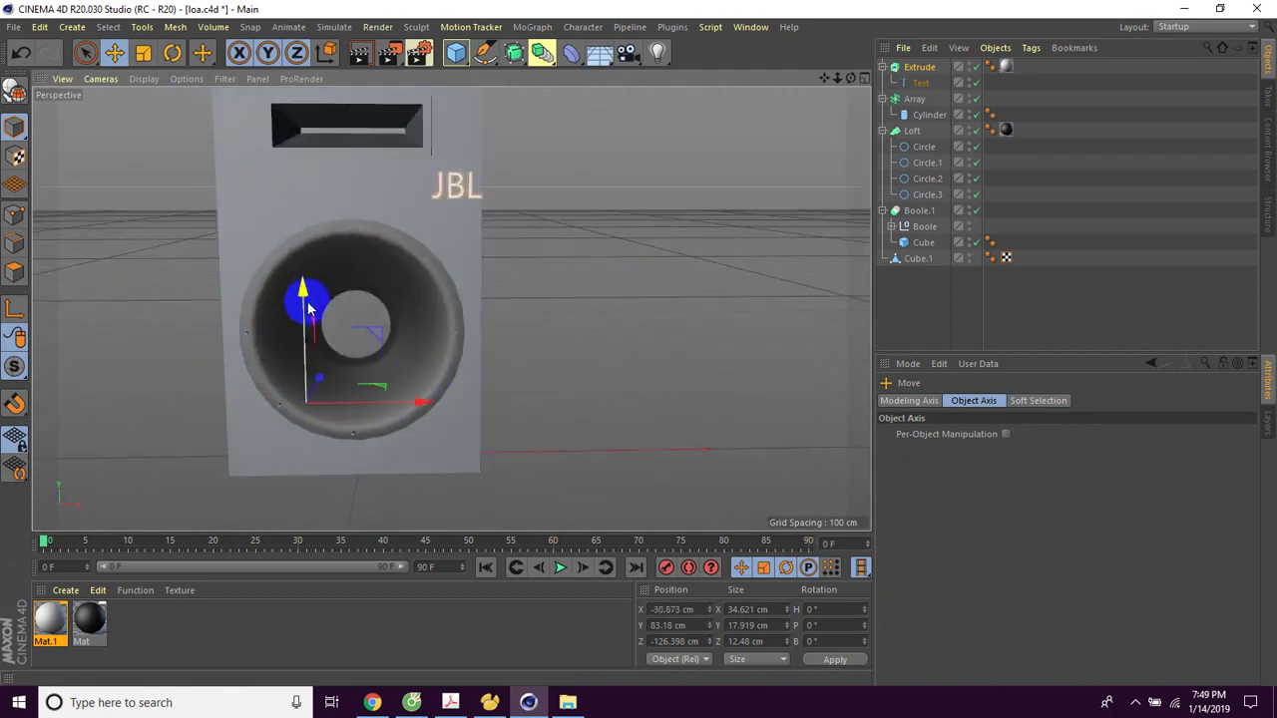
pyautogui.moveTo(301, 287); pyautogui.dragTo(424, 257)
pyautogui.keyDown('alt'); pyautogui.moveTo(668, 293); pyautogui.dragTo(690, 291); pyautogui.keyUp('alt')
pyautogui.moveTo(346, 351); pyautogui.dragTo(413, 342)
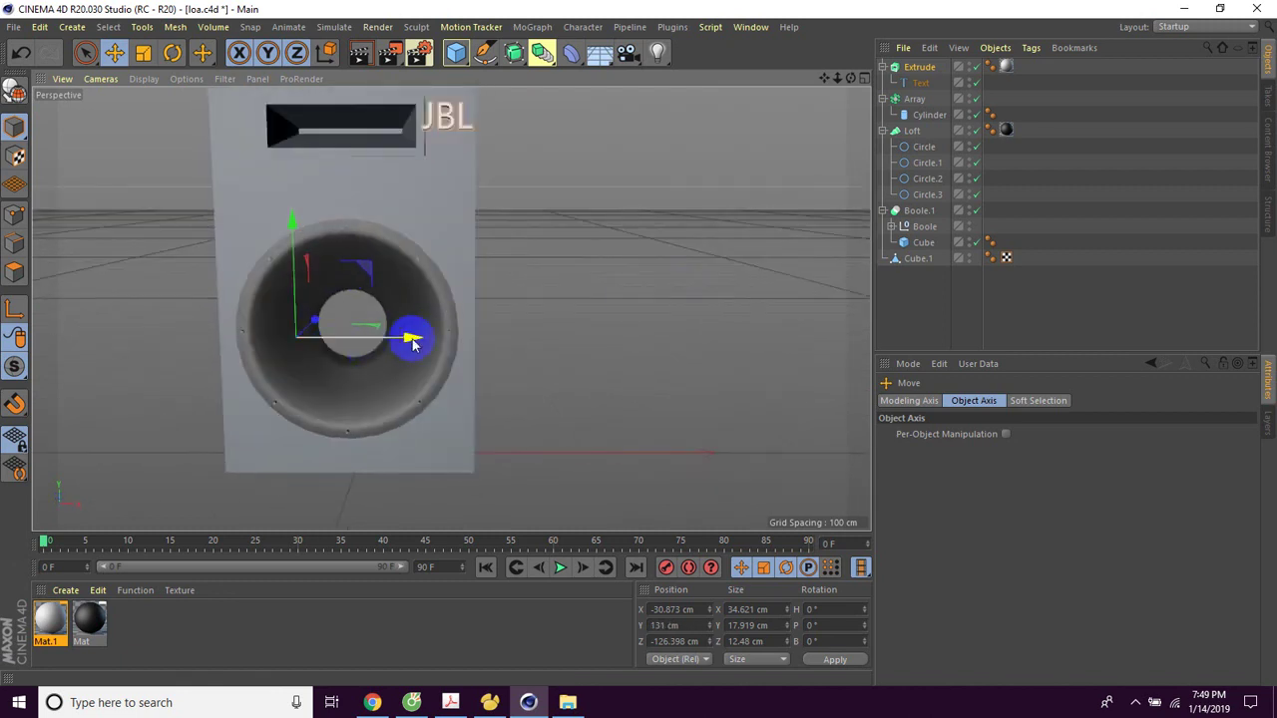
# Shrink the JBL logo slightly more and place it level with the slot, just to its right.
pyautogui.click(143, 53)
pyautogui.moveTo(619, 165); pyautogui.dragTo(459, 262)
pyautogui.click(115, 53)
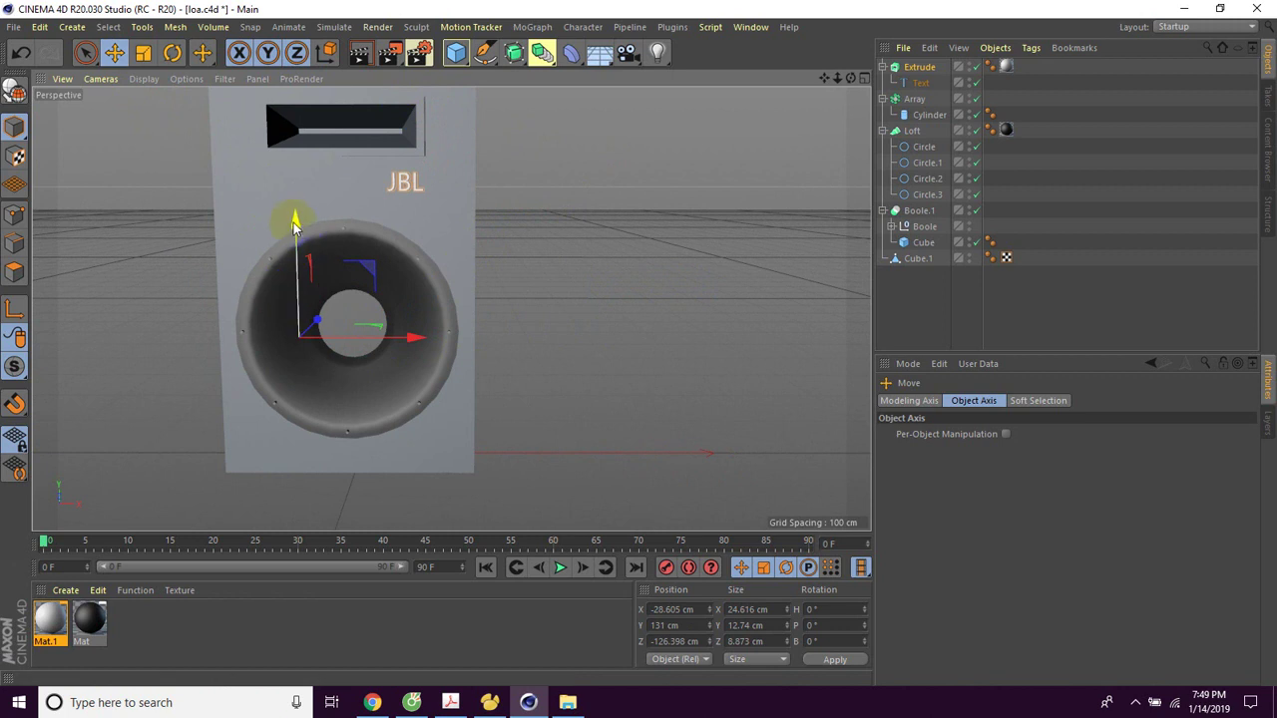
pyautogui.moveTo(294, 225); pyautogui.dragTo(322, 163)
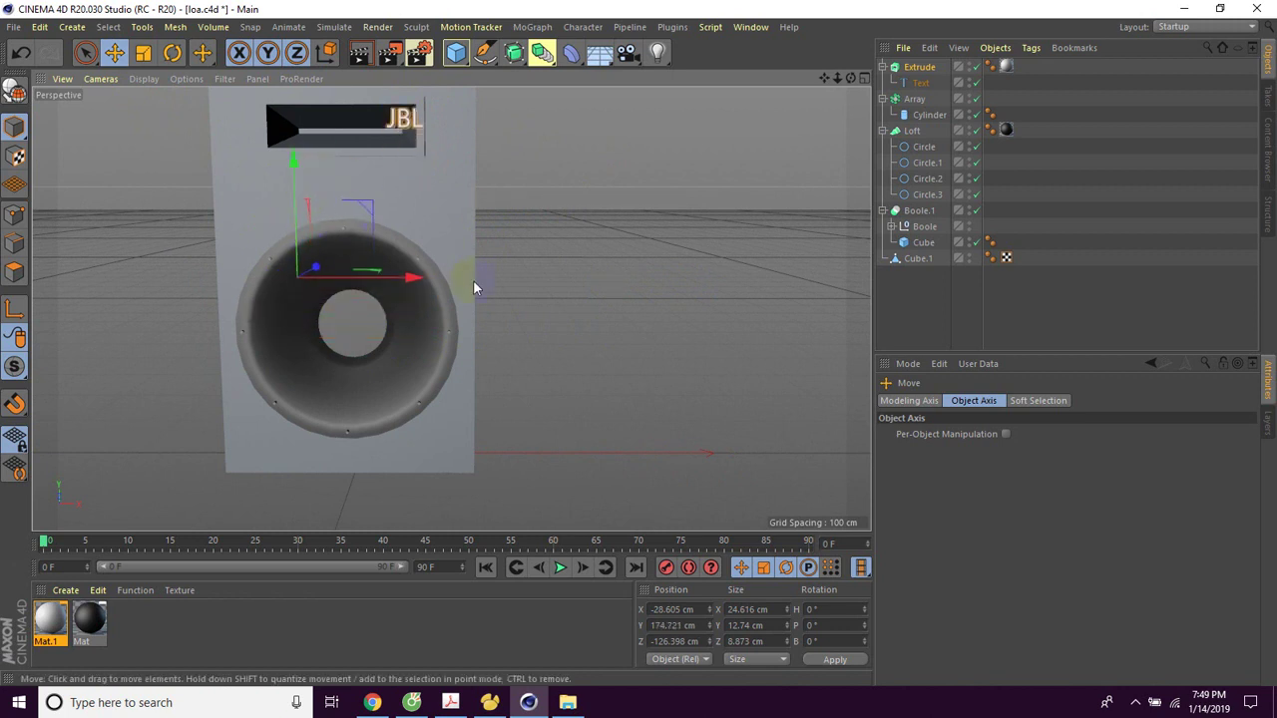
pyautogui.moveTo(411, 278); pyautogui.dragTo(457, 277)
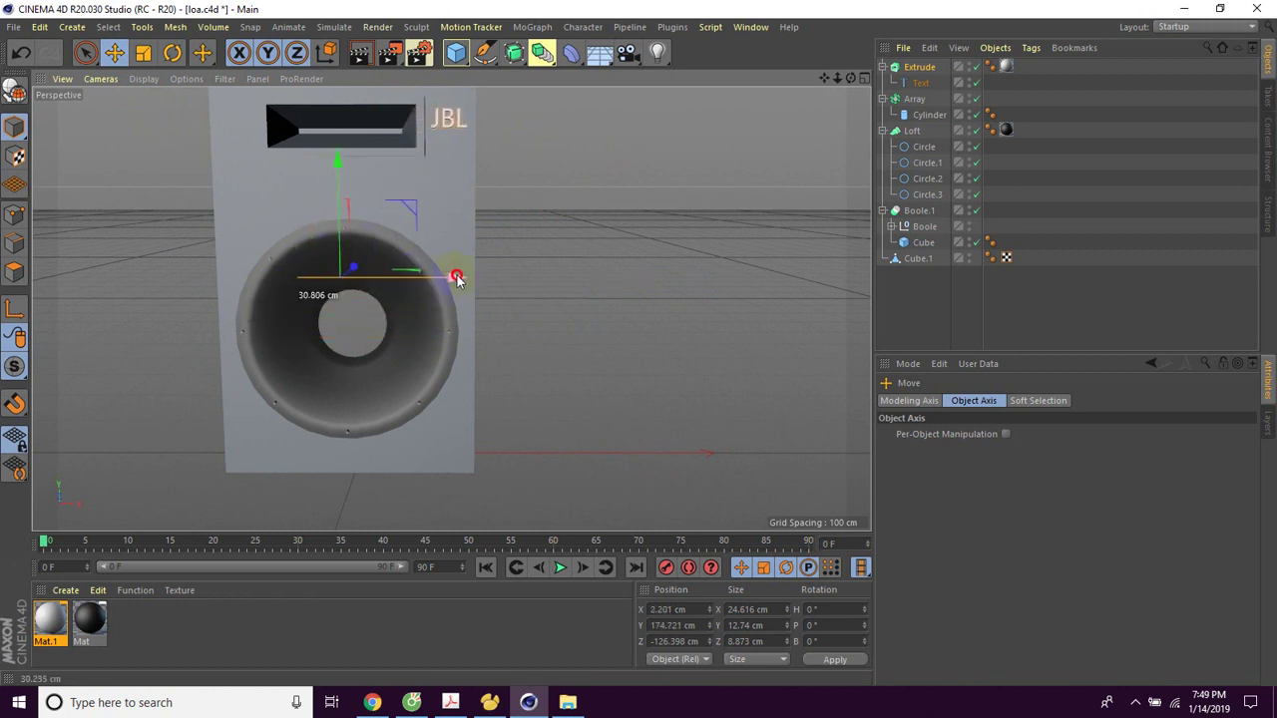
pyautogui.click(581, 342)
# From a side view, push the extruded JBL logo back until it sits flush on the speaker's front face.
pyautogui.keyDown('alt'); pyautogui.moveTo(605, 348); pyautogui.dragTo(442, 359); pyautogui.keyUp('alt')
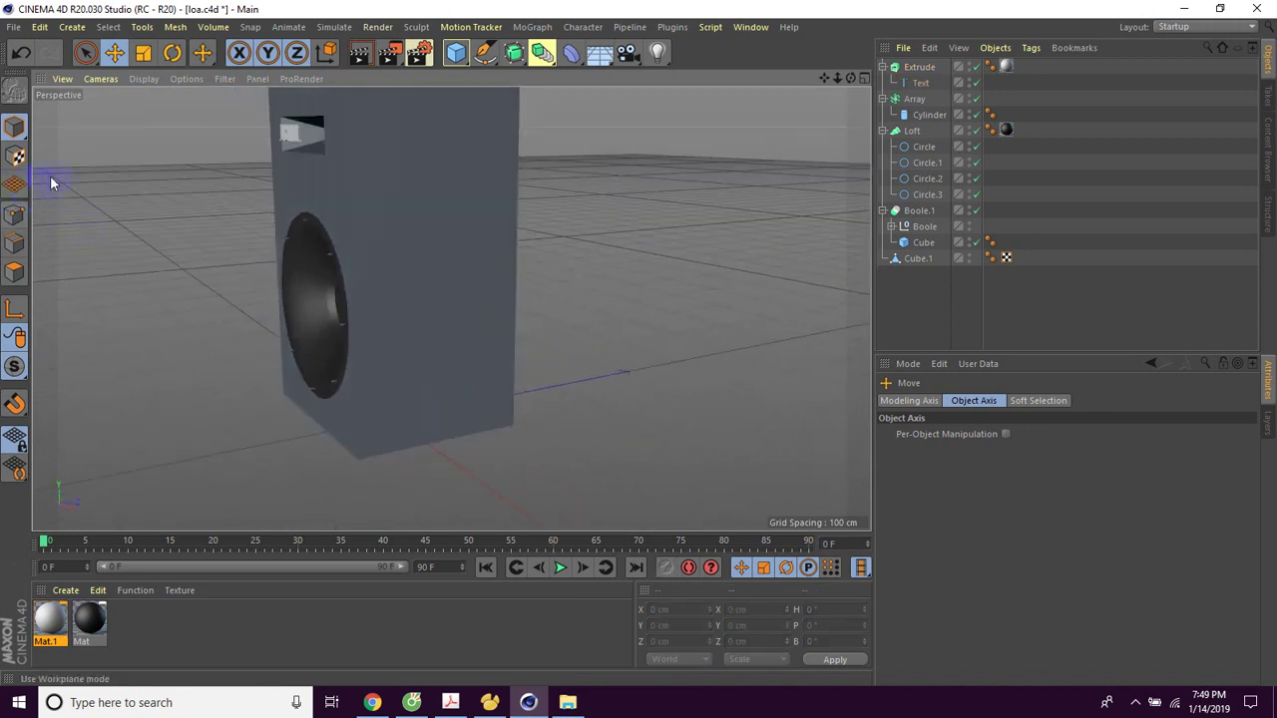
pyautogui.click(116, 54)
pyautogui.click(920, 67)
pyautogui.moveTo(369, 251); pyautogui.dragTo(405, 251)
pyautogui.moveTo(490, 266)
pyautogui.keyDown('alt'); pyautogui.mouseDown()
pyautogui.moveTo(624, 290)
pyautogui.moveTo(604, 290)
pyautogui.mouseUp(); pyautogui.keyUp('alt')
pyautogui.moveTo(433, 243); pyautogui.dragTo(430, 247)
pyautogui.click(585, 373)
pyautogui.keyDown('alt'); pyautogui.moveTo(585, 374); pyautogui.dragTo(768, 361); pyautogui.keyUp('alt')
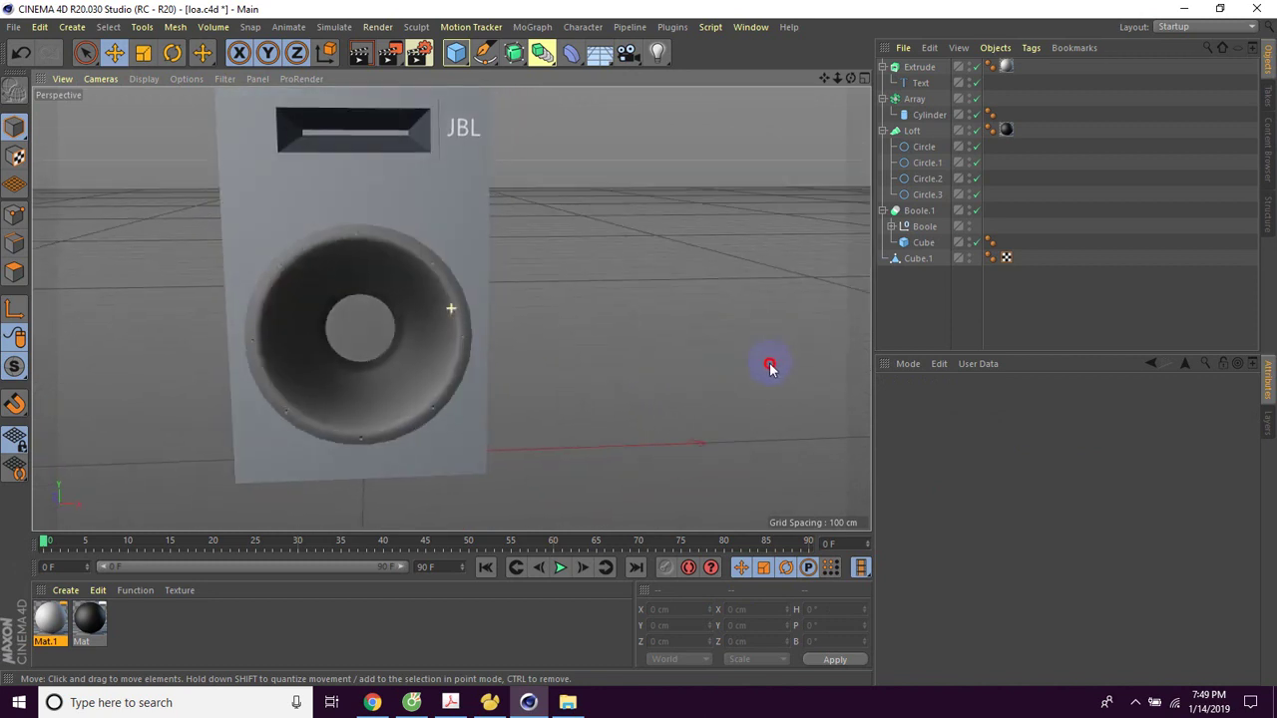
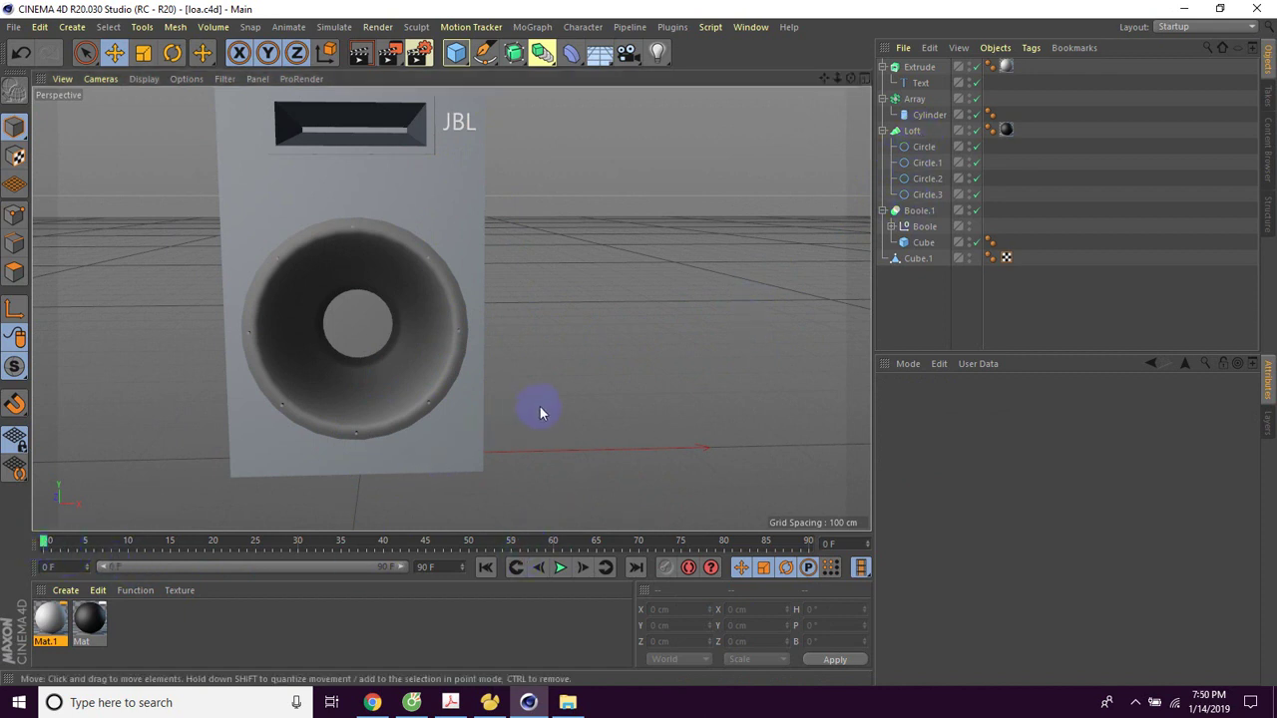
# Orbit to the speaker's side and select Circle.2 under Loft.
pyautogui.keyDown('alt'); pyautogui.moveTo(553, 405); pyautogui.dragTo(485, 413); pyautogui.keyUp('alt')
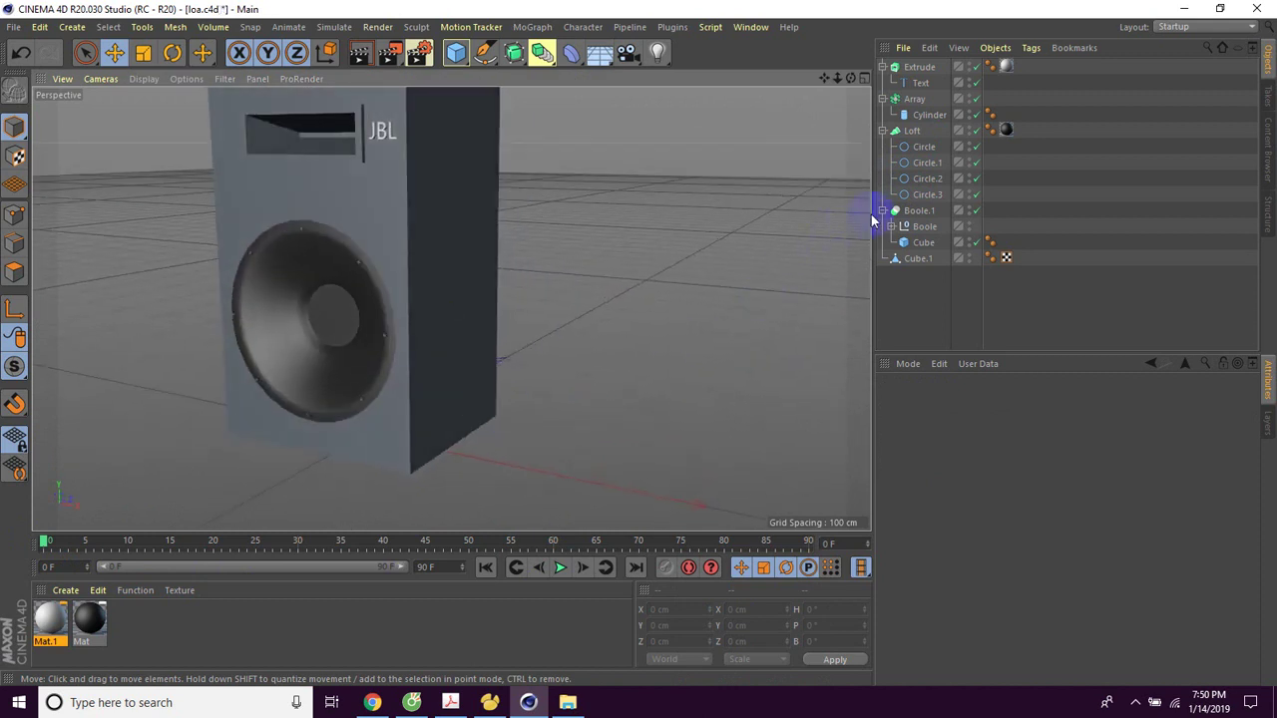
pyautogui.click(924, 182)
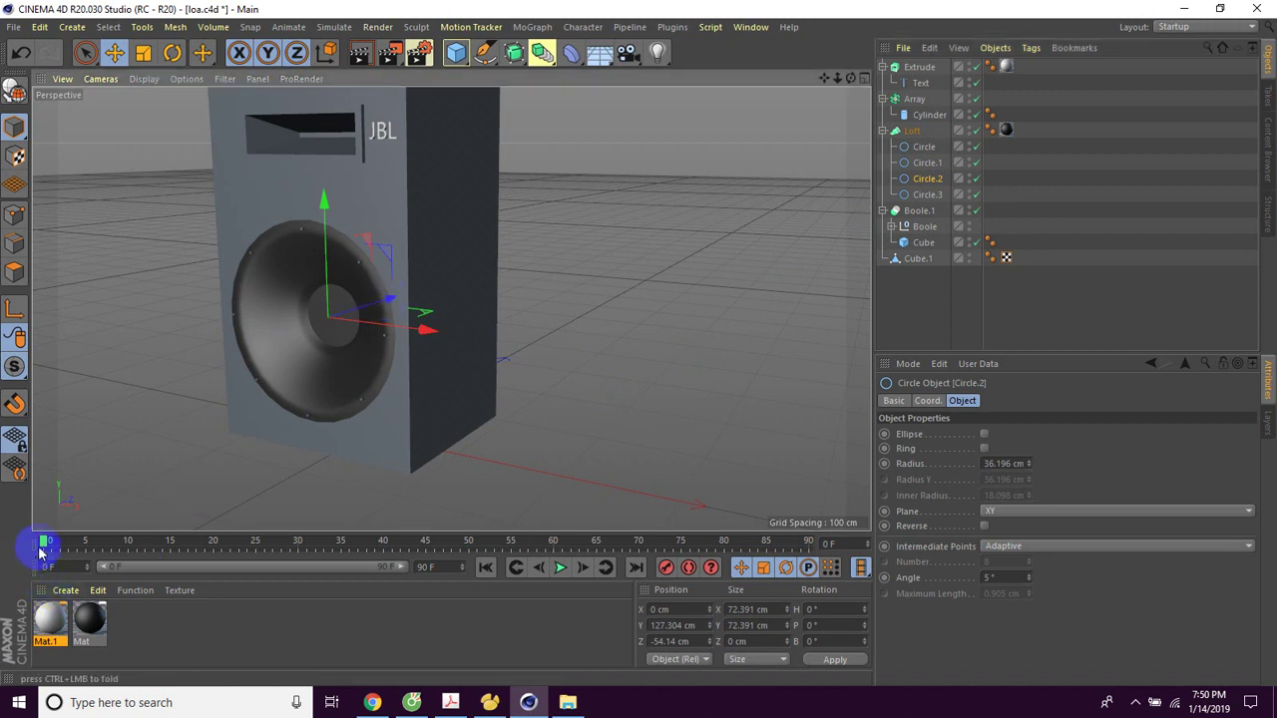
# Keyframe Circle.2's starting position, then keyframe it pushed back to Z -55.717 cm.
pyautogui.click(663, 569)
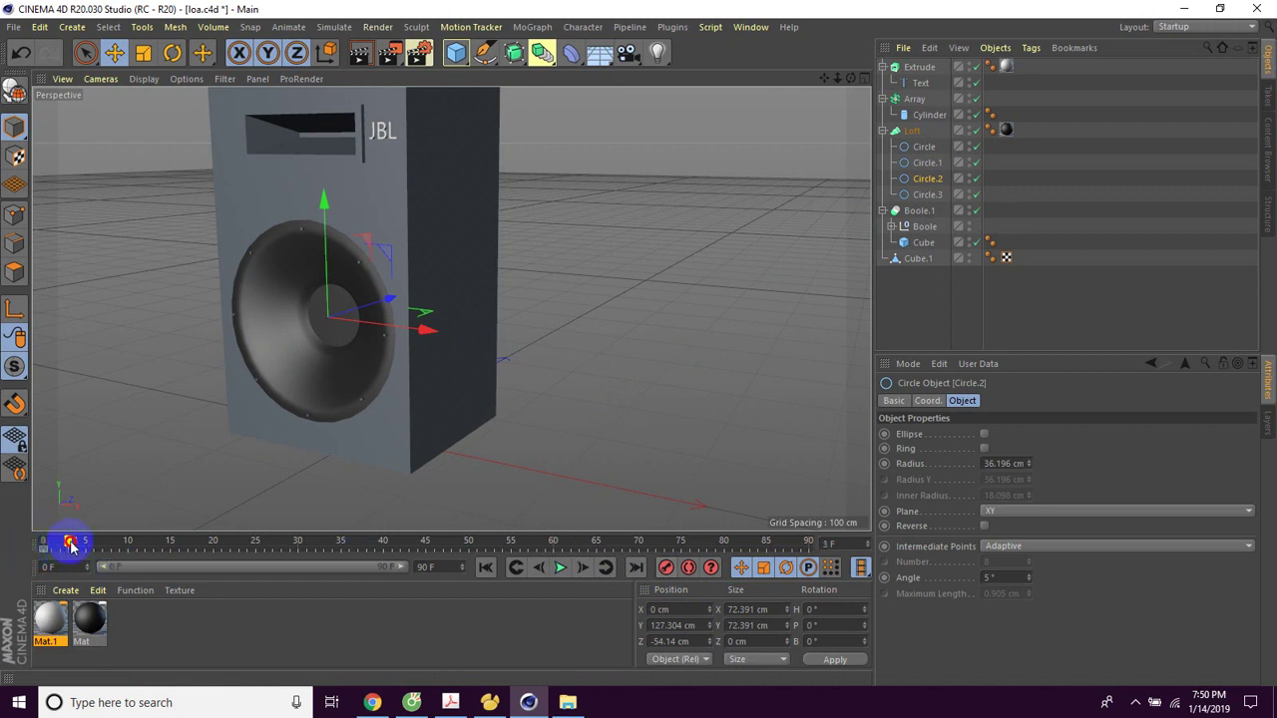
pyautogui.click(391, 302)
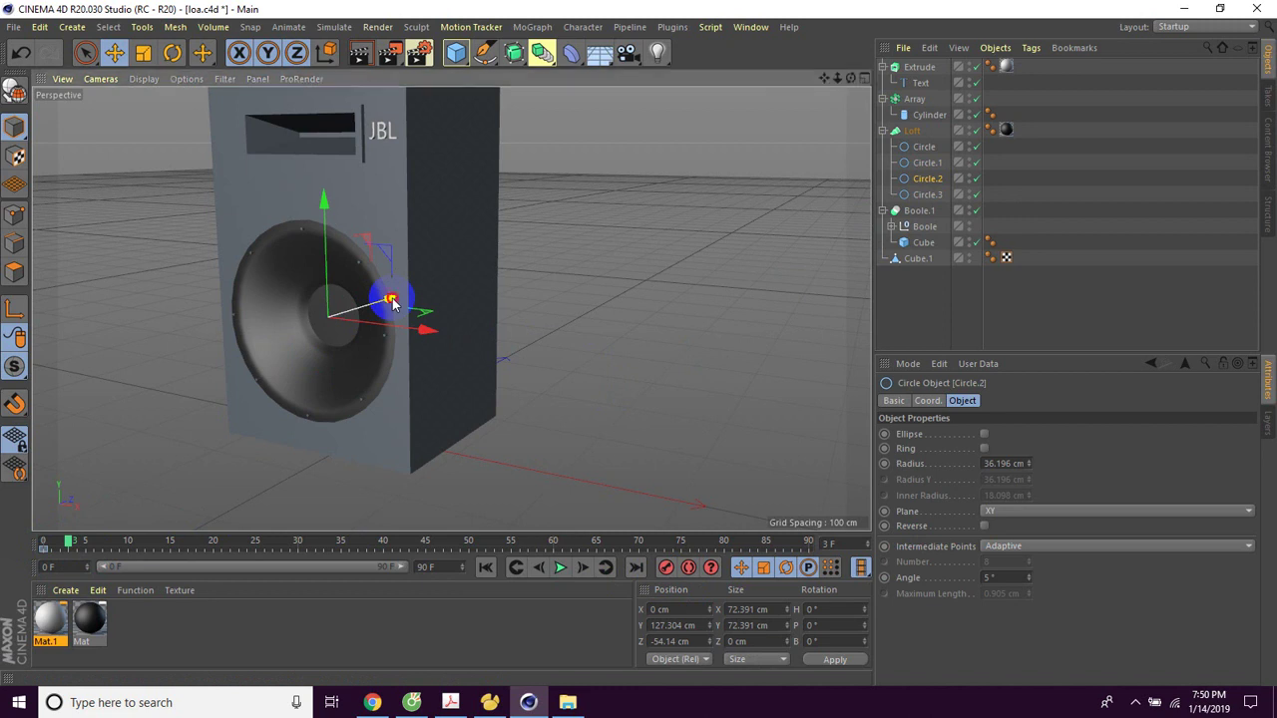
pyautogui.moveTo(392, 305); pyautogui.dragTo(448, 363)
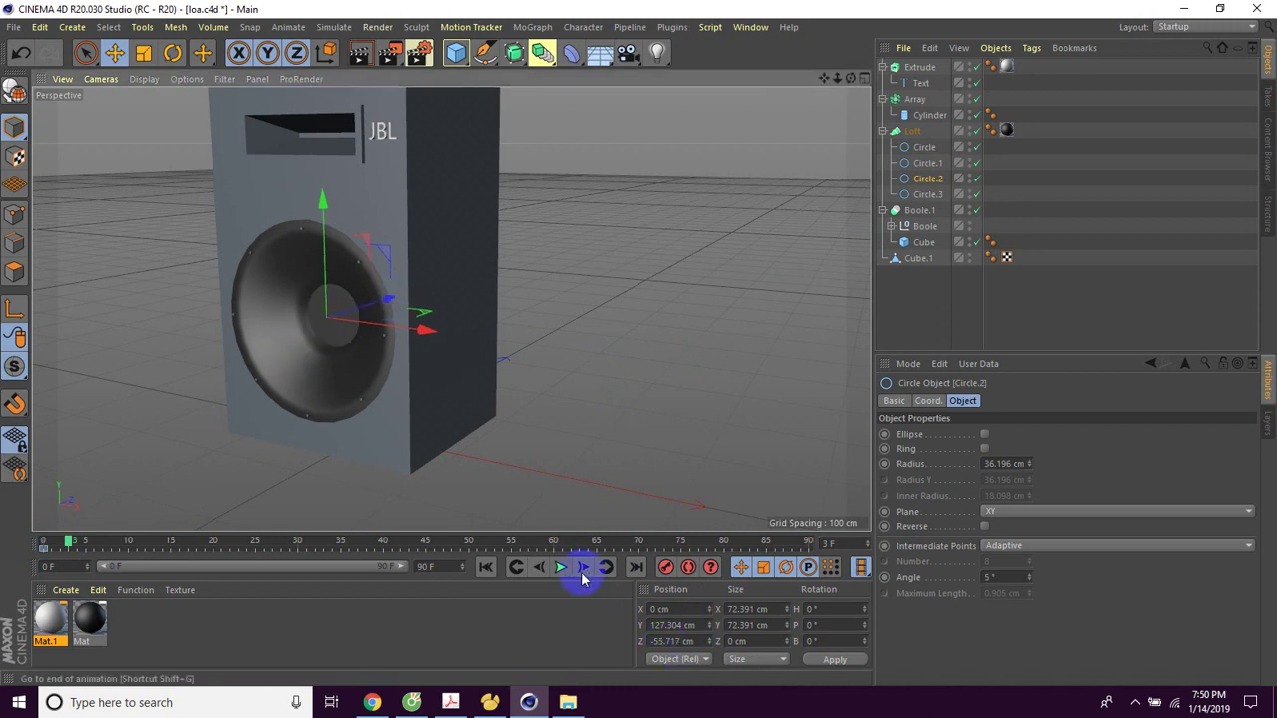
pyautogui.click(69, 552)
# Keyframe the cone at Z -53.894 cm on frame 7 and Z -57.294 cm on frame 14.
pyautogui.moveTo(70, 547); pyautogui.dragTo(82, 547)
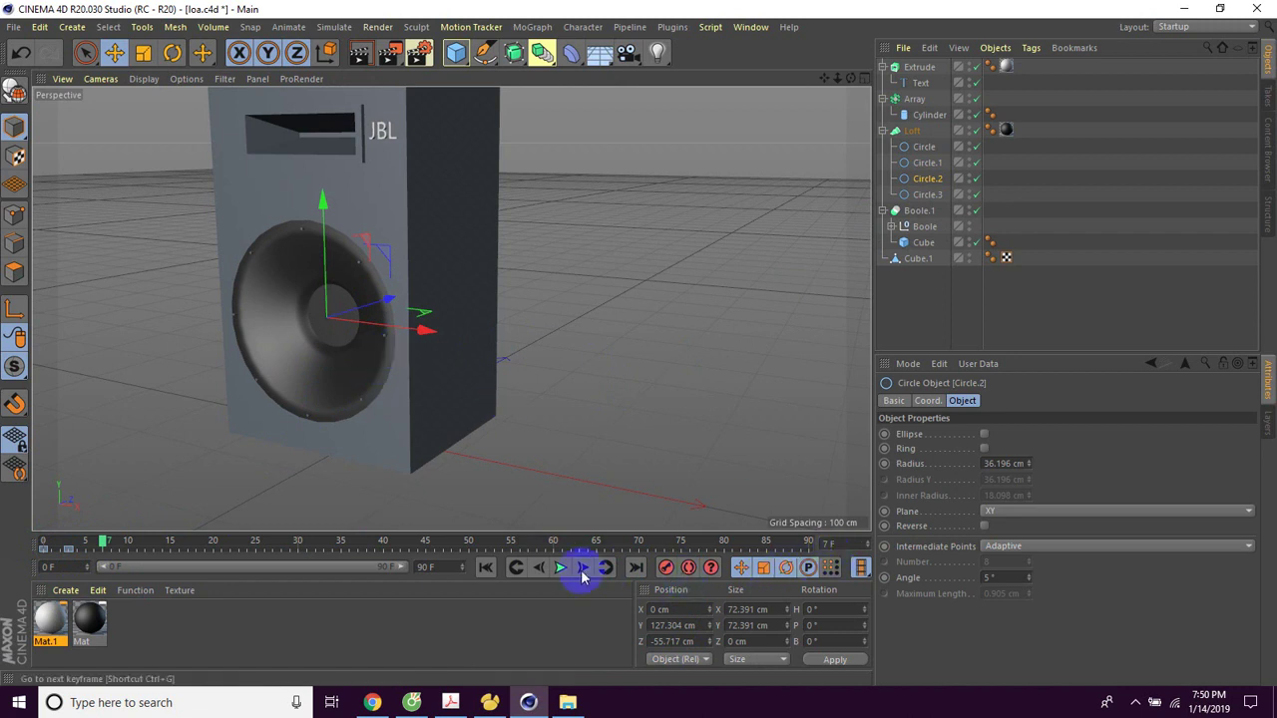
pyautogui.click(389, 304)
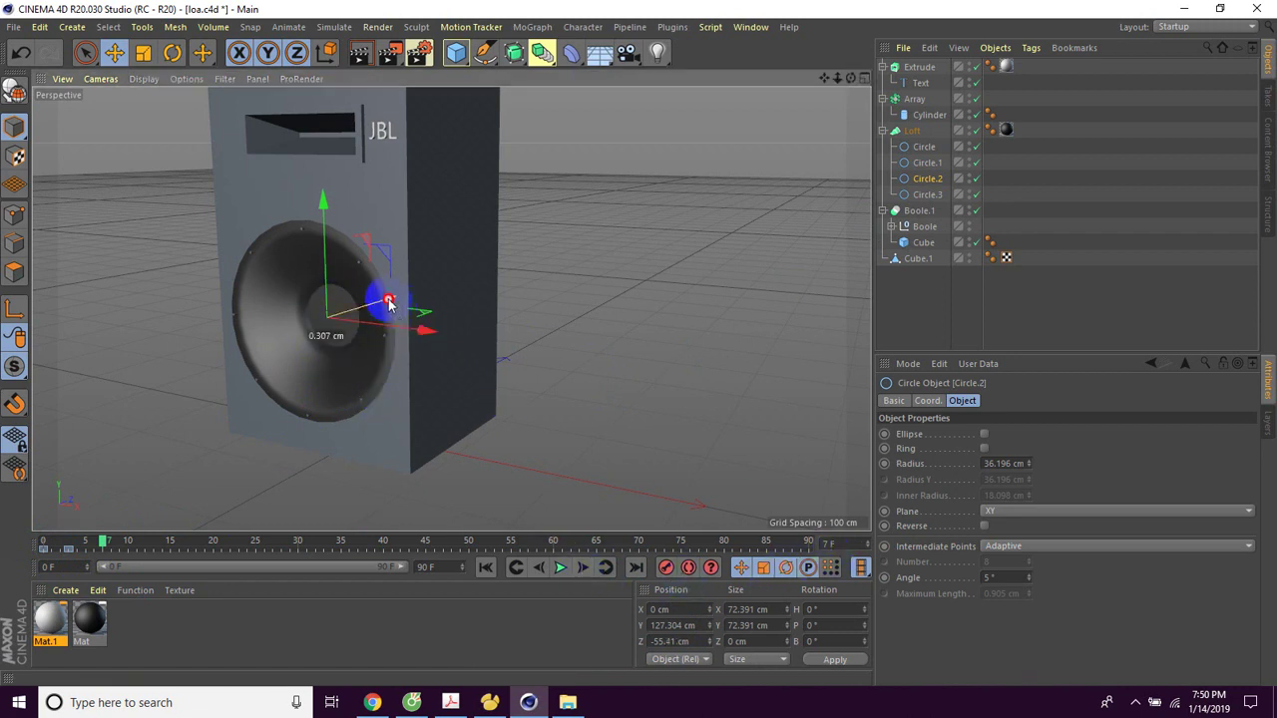
pyautogui.moveTo(390, 304); pyautogui.dragTo(390, 304)
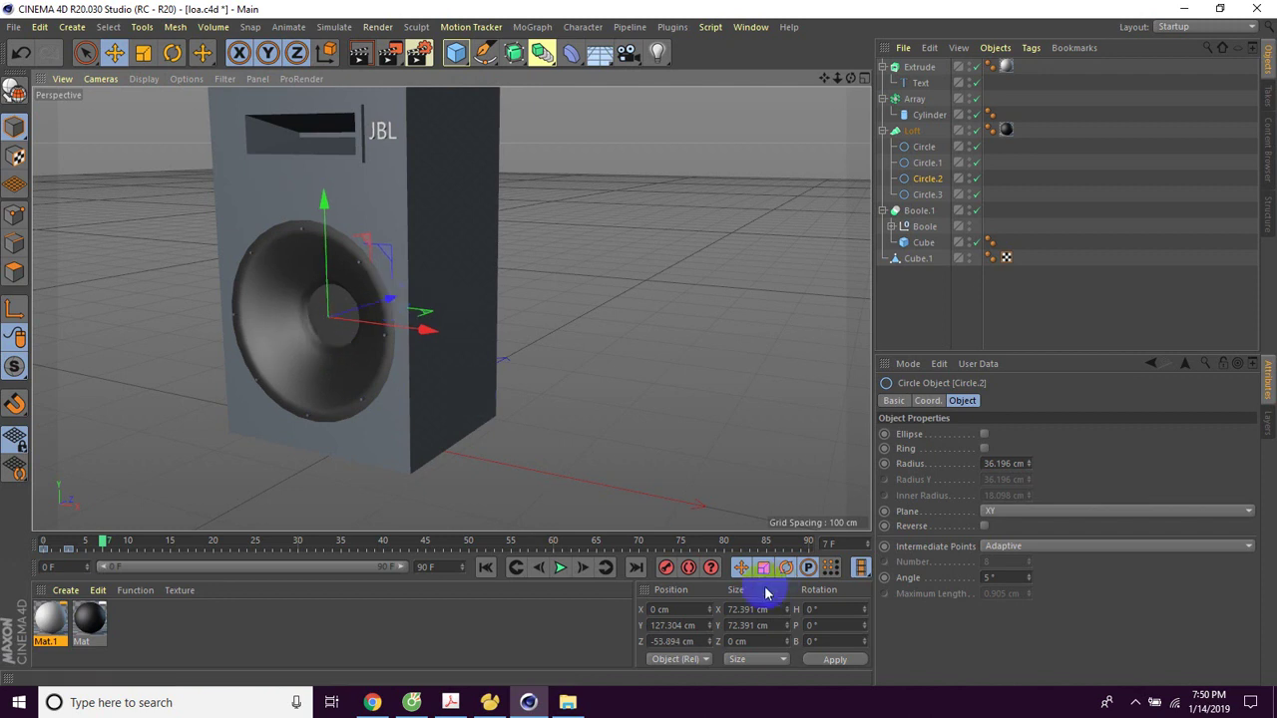
pyautogui.click(117, 544)
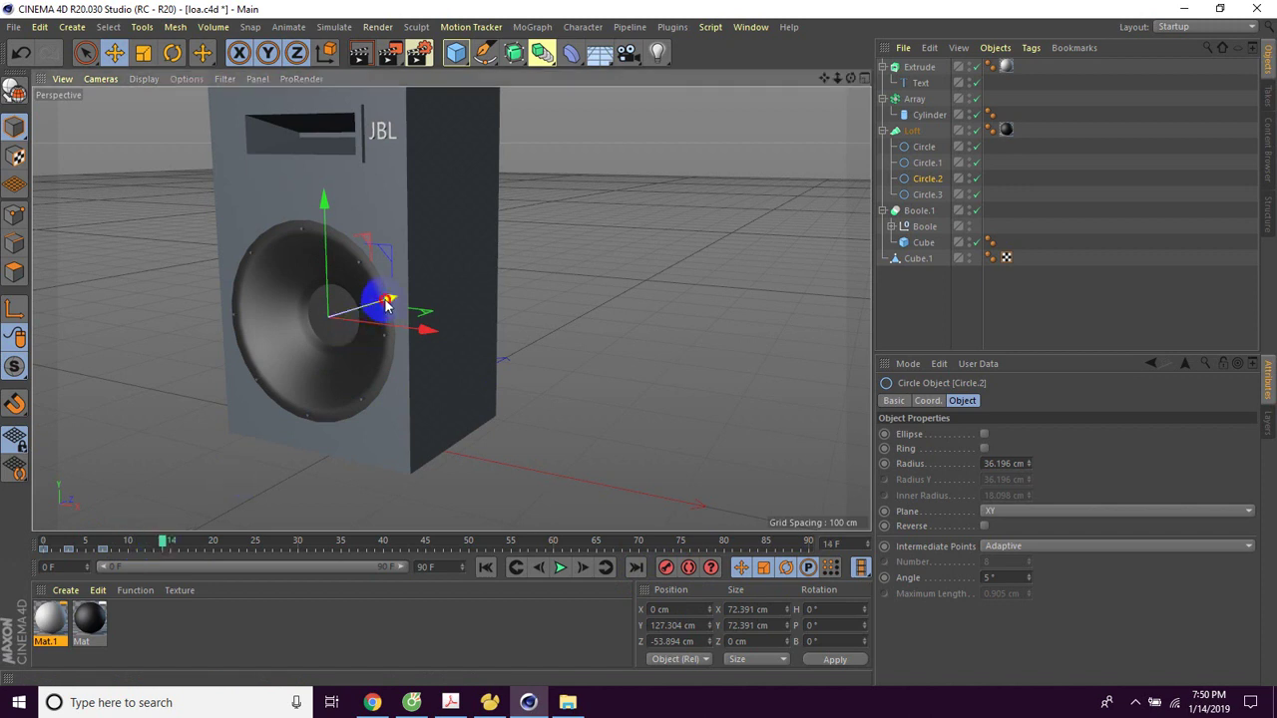
pyautogui.moveTo(386, 305); pyautogui.dragTo(376, 301)
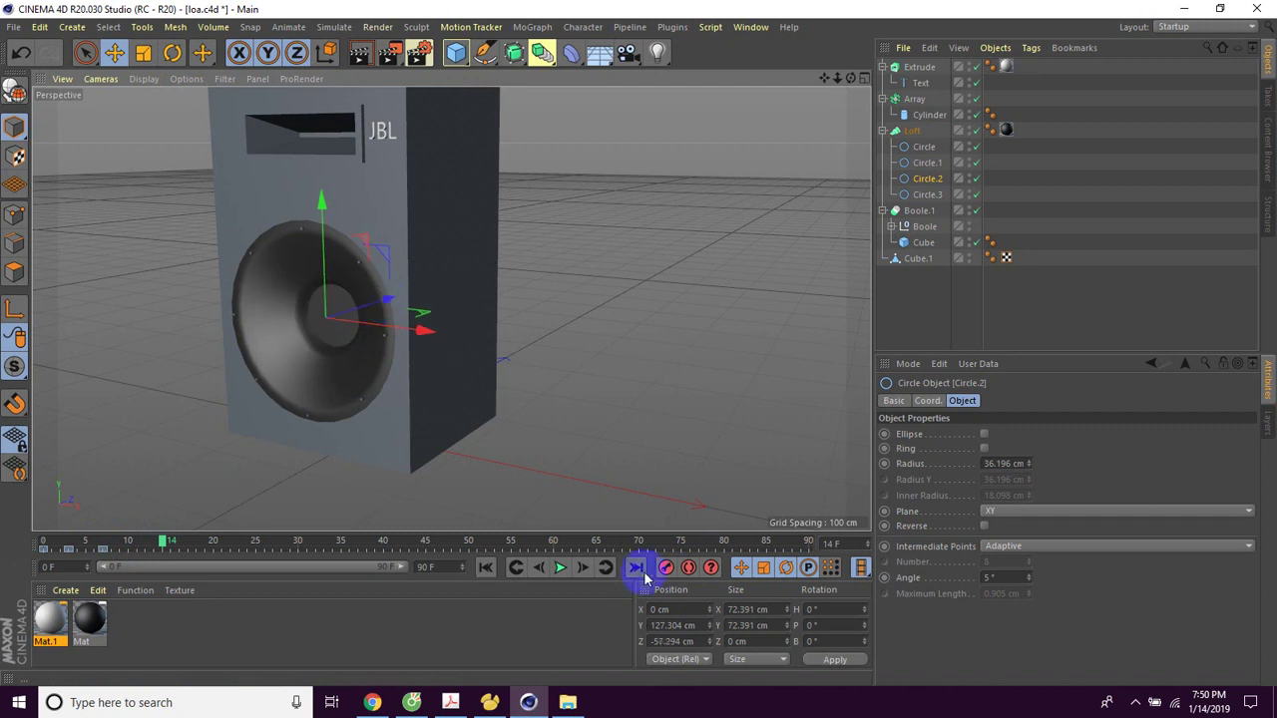
pyautogui.click(662, 573)
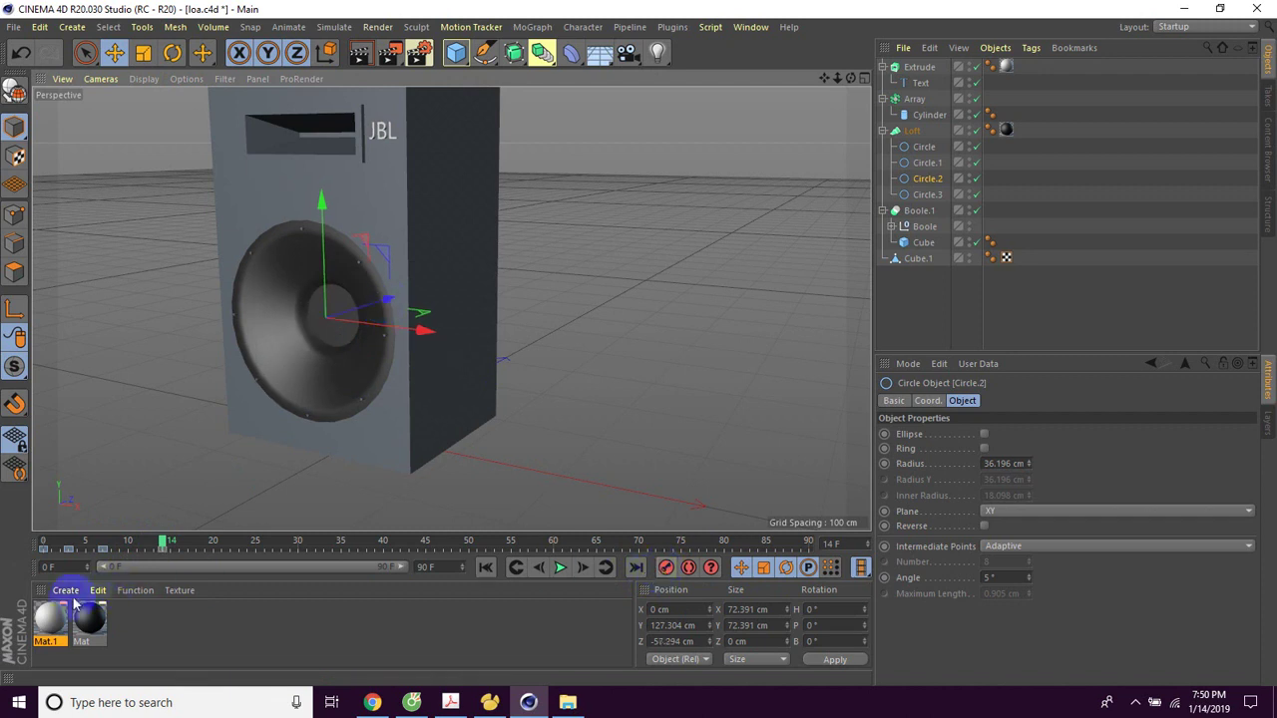
pyautogui.click(178, 546)
# Keyframe the cone at Z -55.945 cm around frame 22 and Z -57.326 cm on frame 34.
pyautogui.moveTo(191, 547); pyautogui.dragTo(230, 548)
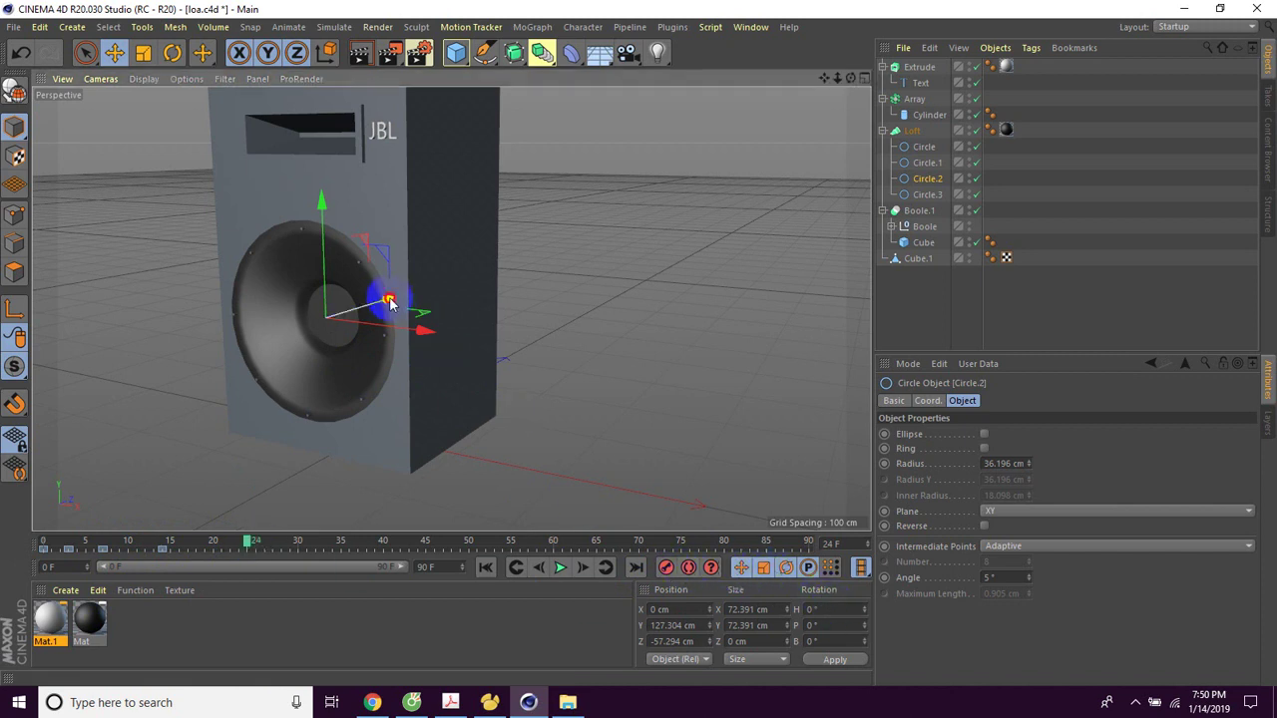
pyautogui.moveTo(389, 302); pyautogui.dragTo(392, 301)
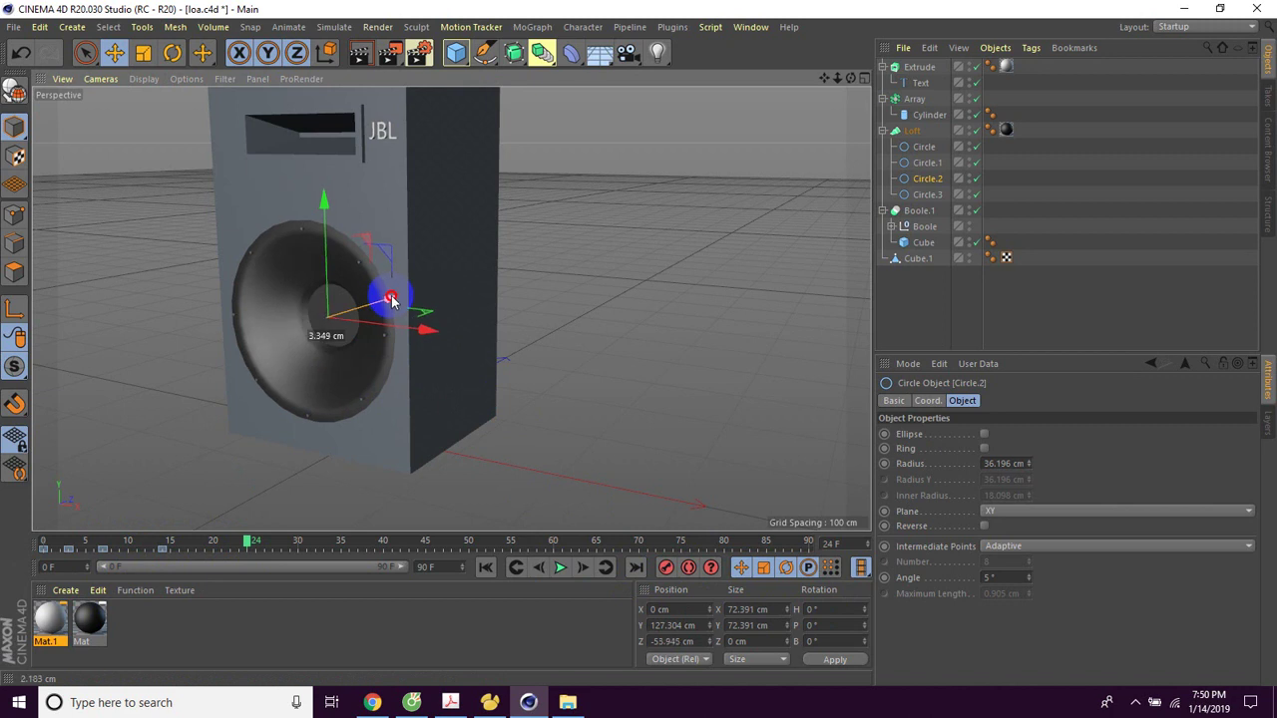
pyautogui.click(666, 568)
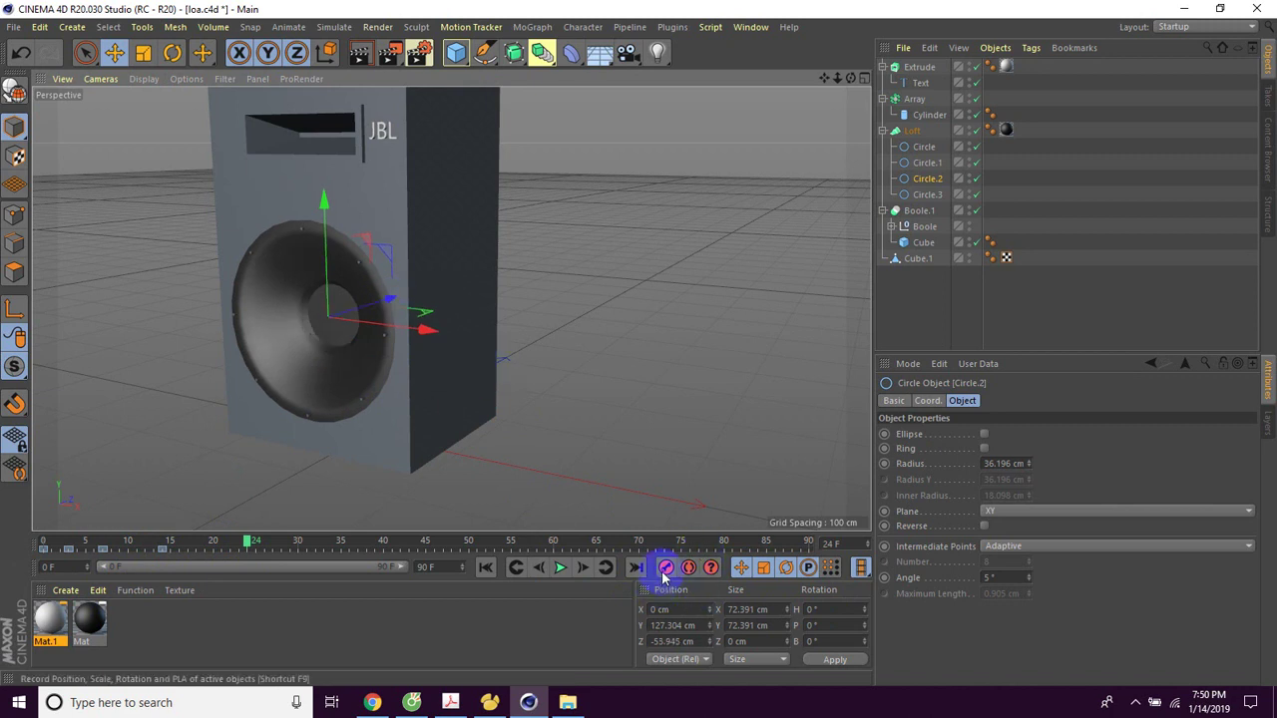
pyautogui.moveTo(229, 550); pyautogui.dragTo(330, 549)
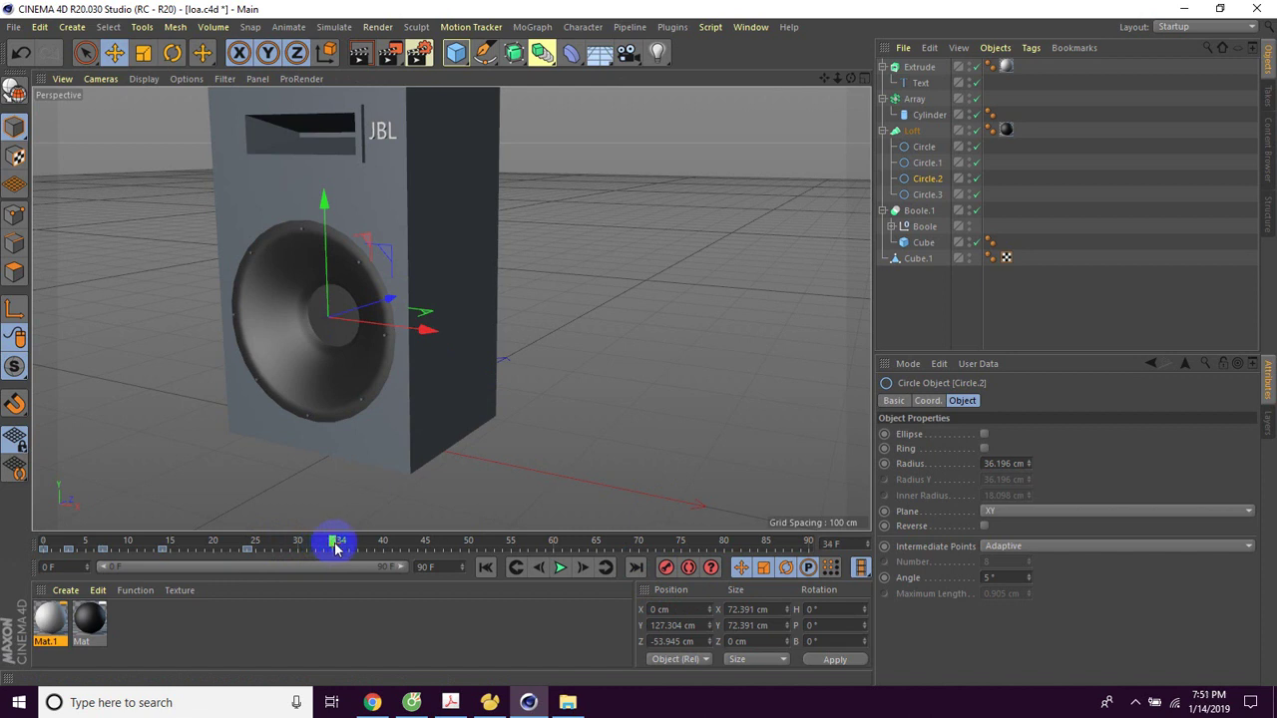
pyautogui.click(390, 302)
pyautogui.moveTo(393, 302); pyautogui.dragTo(389, 302)
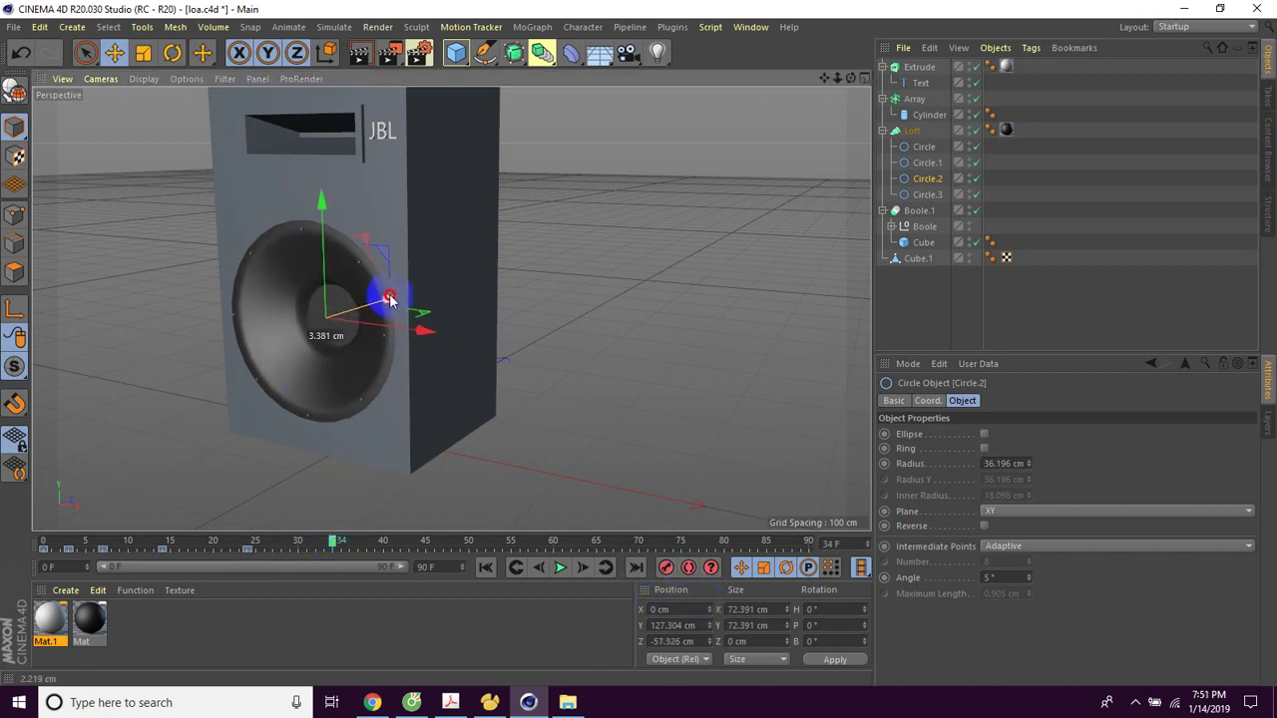
pyautogui.click(337, 549)
# Keyframe the cone at Z -55.09 cm on frame 42 and advance to about frame 48.
pyautogui.moveTo(337, 546); pyautogui.dragTo(399, 547)
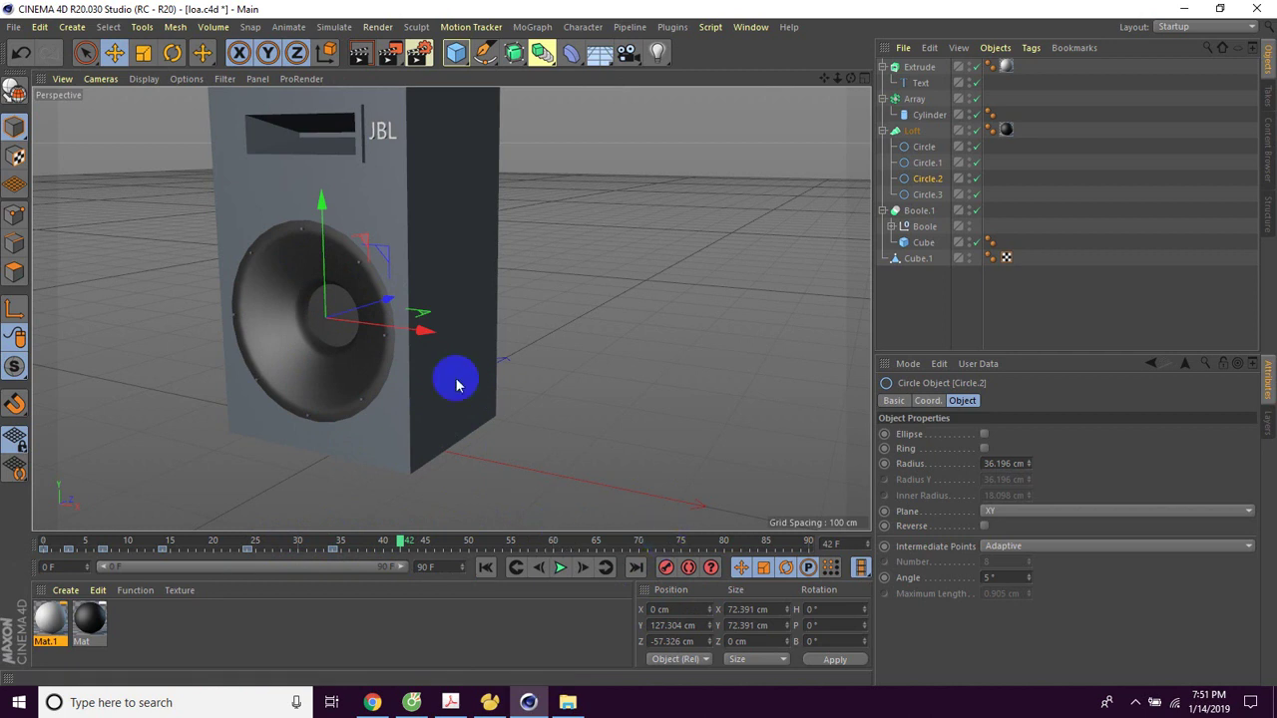
pyautogui.click(381, 305)
pyautogui.moveTo(382, 305); pyautogui.dragTo(373, 297)
pyautogui.click(667, 570)
pyautogui.moveTo(406, 546); pyautogui.dragTo(461, 545)
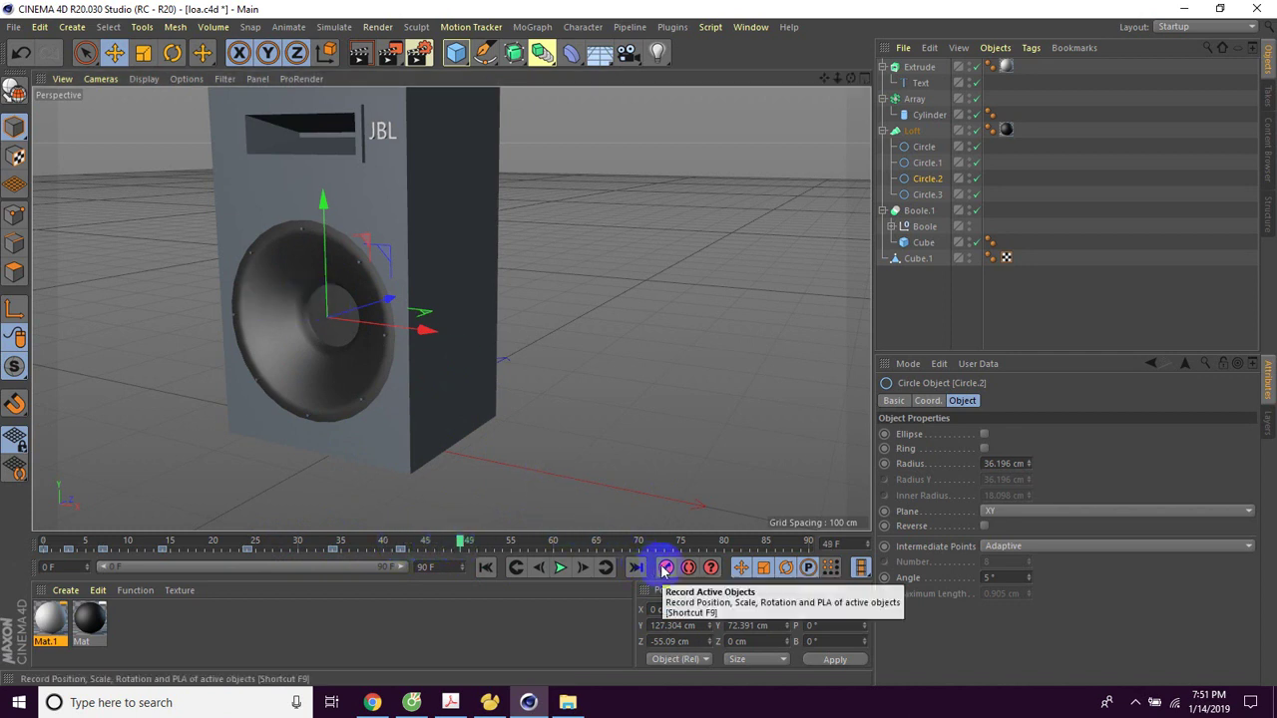
# Move the cone to Z -58.502 cm, then -55.918 cm at frame 55, and keyframe frame 61.
pyautogui.moveTo(385, 302); pyautogui.dragTo(387, 306)
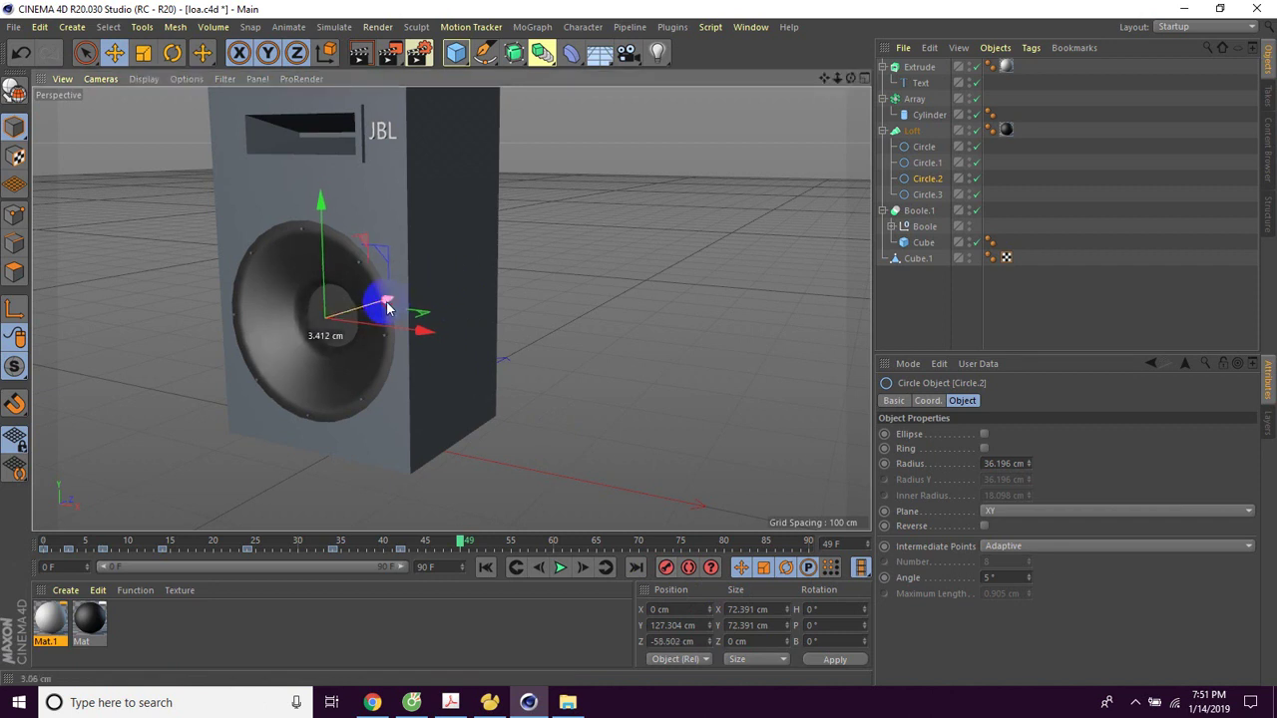
pyautogui.click(512, 545)
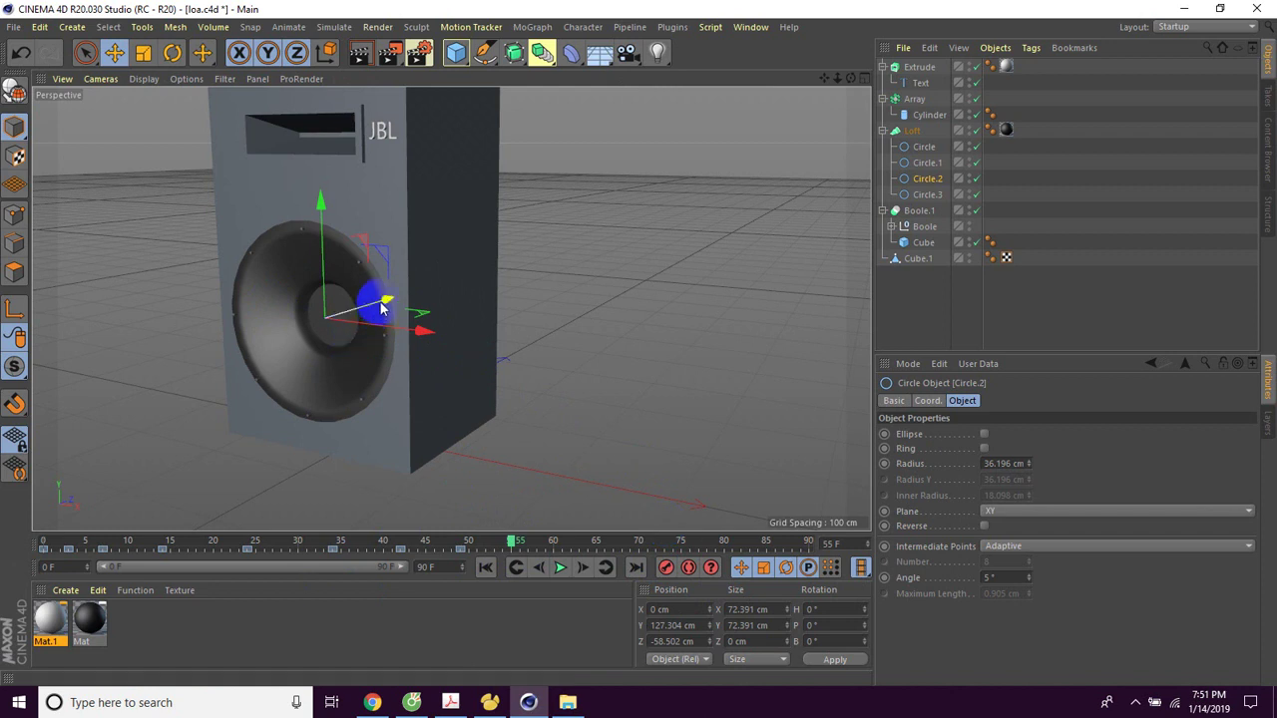
pyautogui.moveTo(382, 306); pyautogui.dragTo(371, 301)
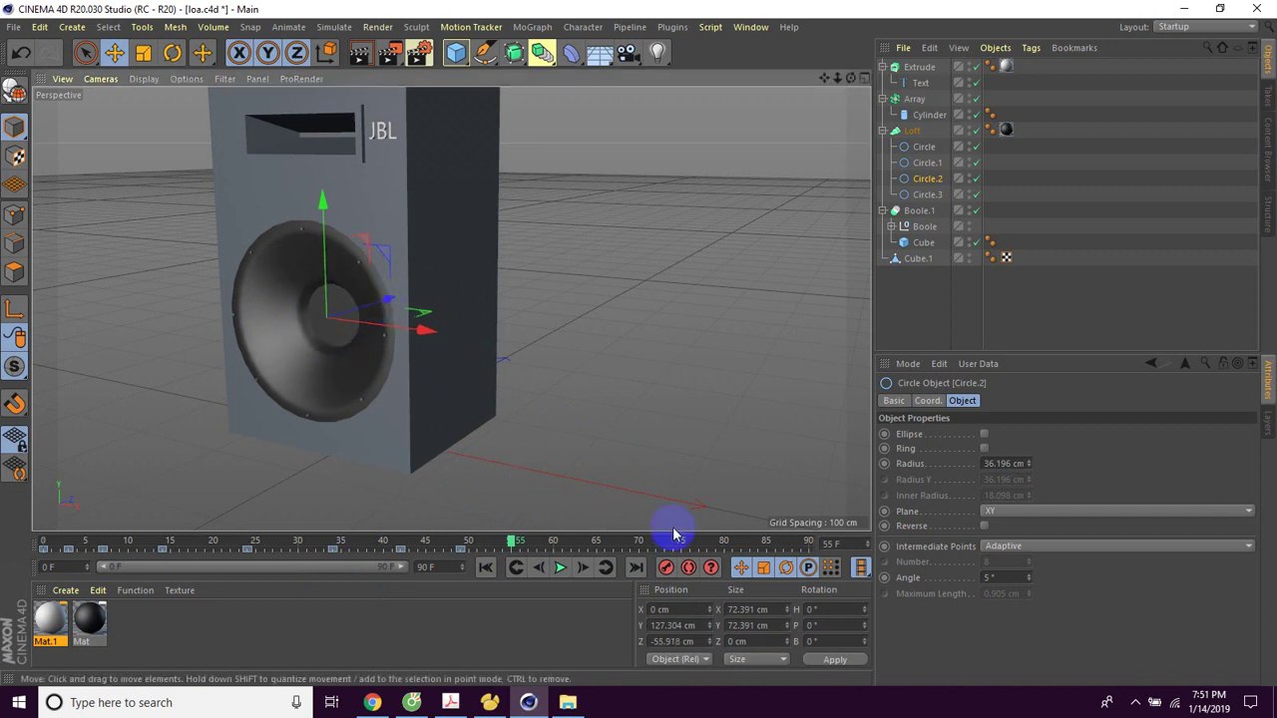
pyautogui.click(561, 547)
pyautogui.moveTo(367, 315); pyautogui.dragTo(379, 297)
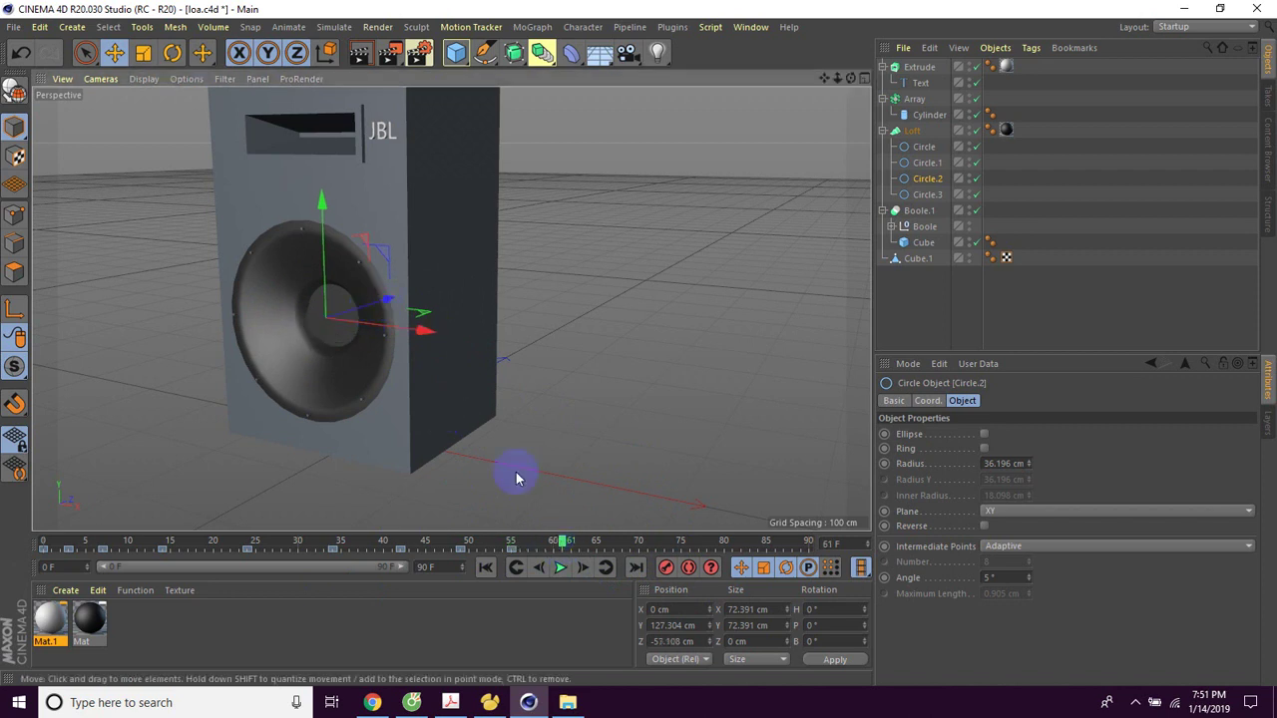
pyautogui.click(667, 569)
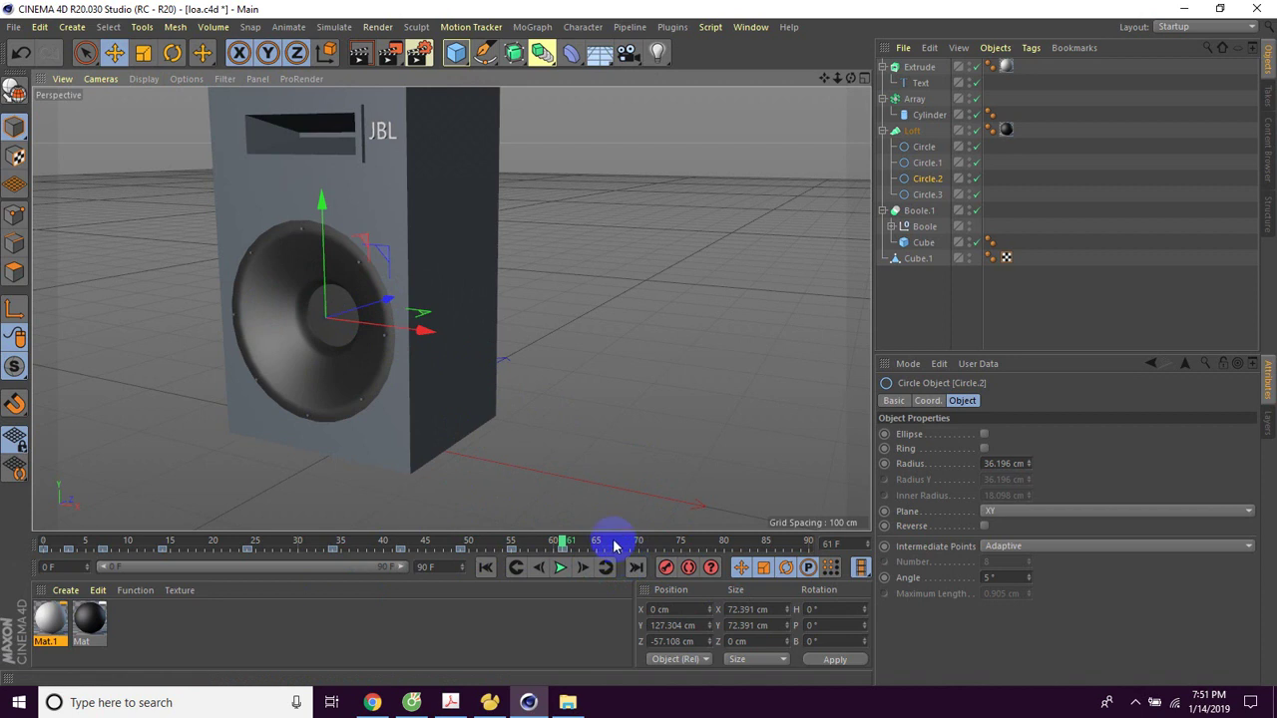
# Keyframe Circle.2 pushed forward at frame 66 and pulled back at frame 71.
pyautogui.click(607, 544)
pyautogui.moveTo(379, 299); pyautogui.dragTo(386, 304)
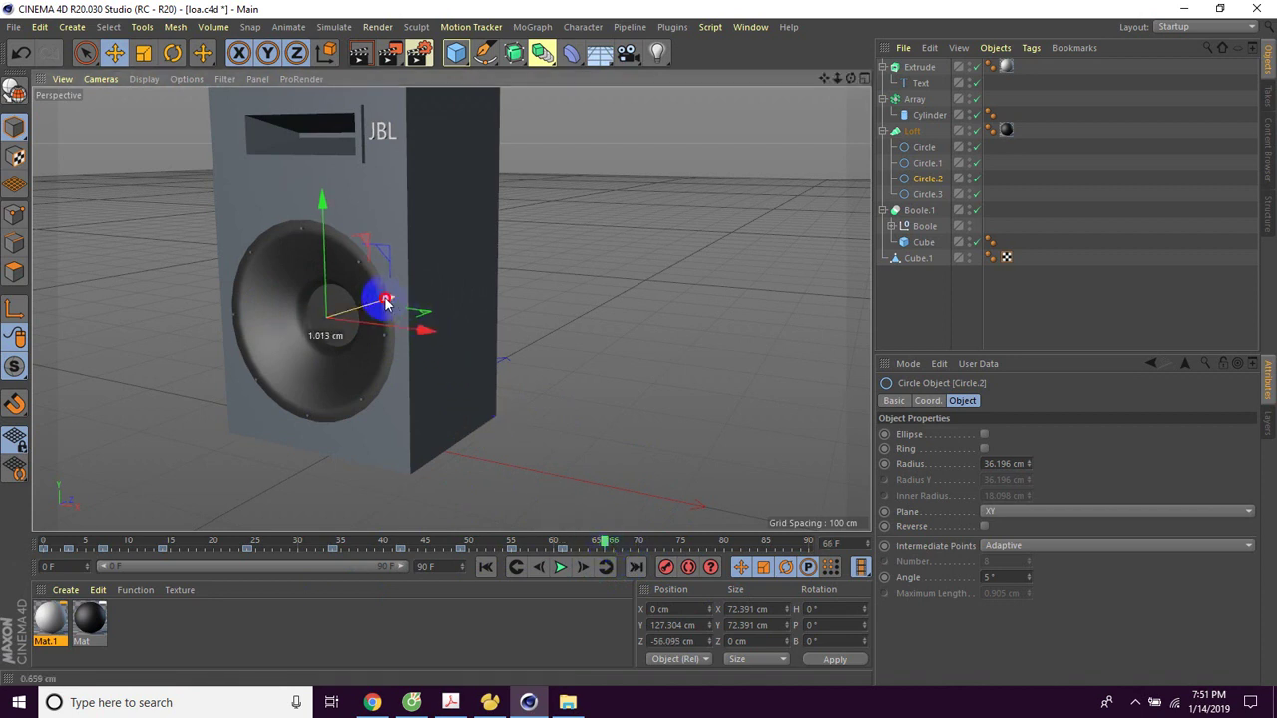
pyautogui.moveTo(386, 304); pyautogui.dragTo(419, 344)
pyautogui.click(667, 571)
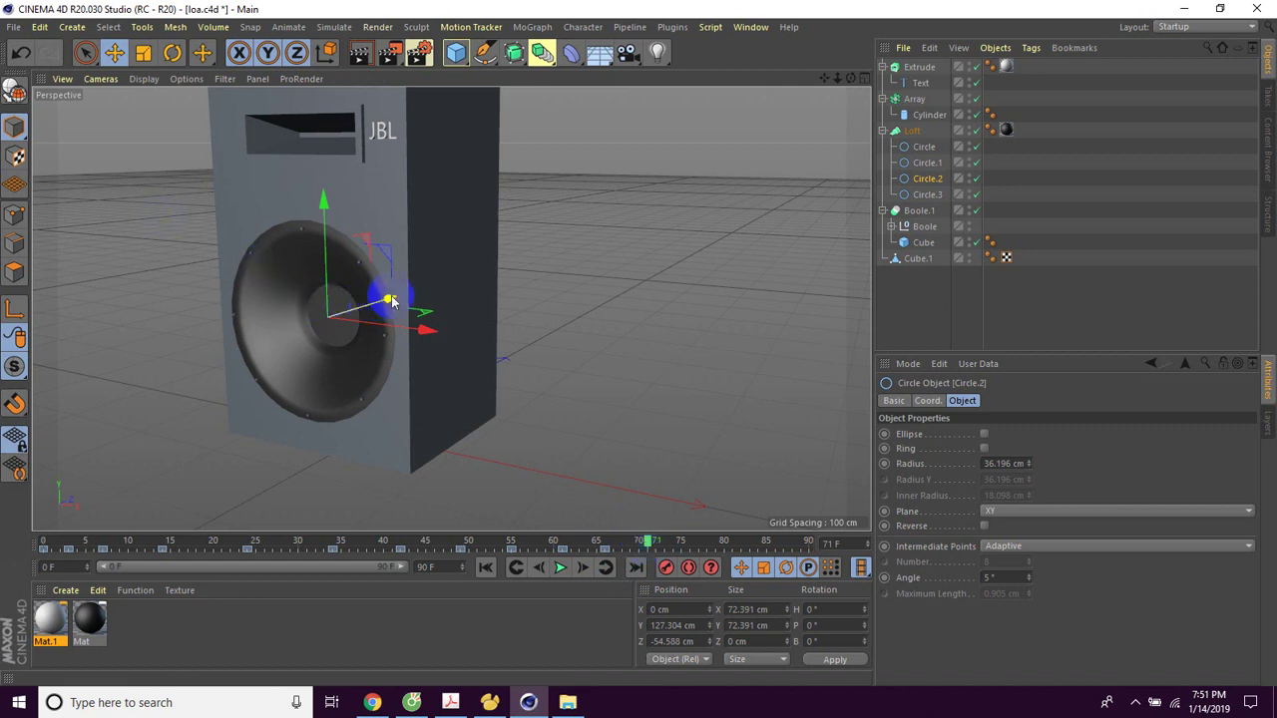
pyautogui.moveTo(389, 301); pyautogui.dragTo(389, 303)
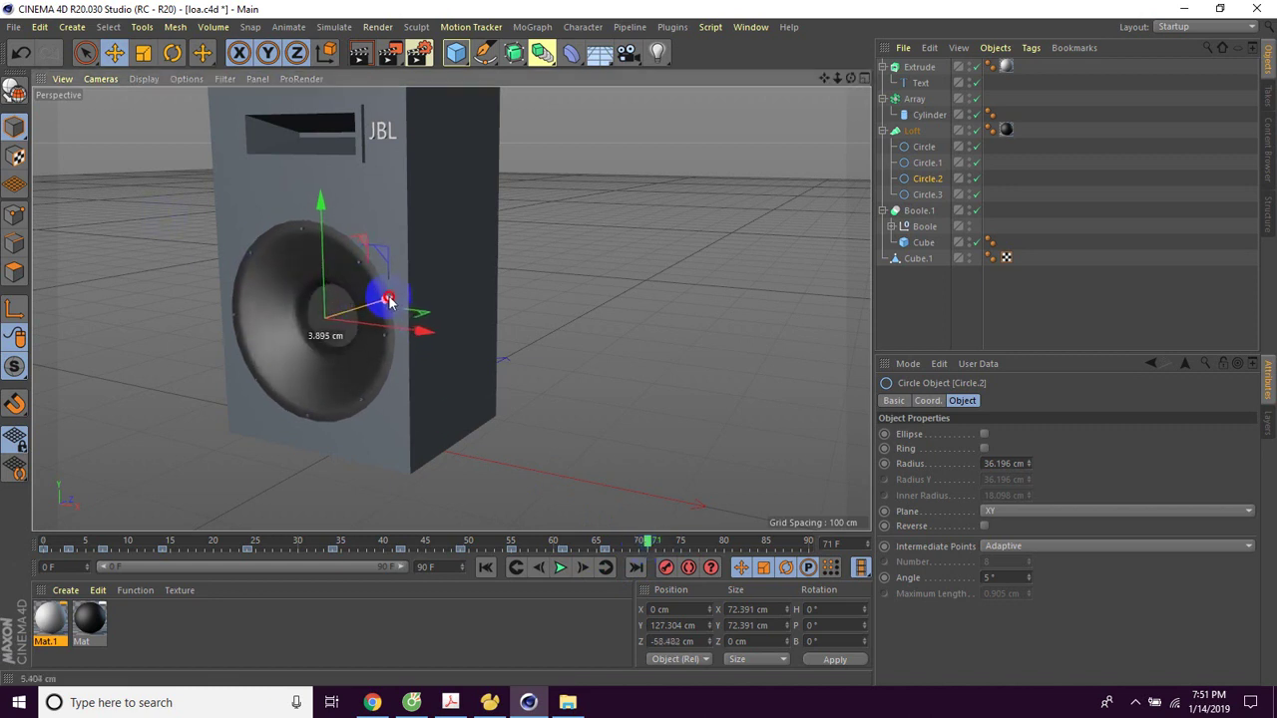
pyautogui.click(664, 570)
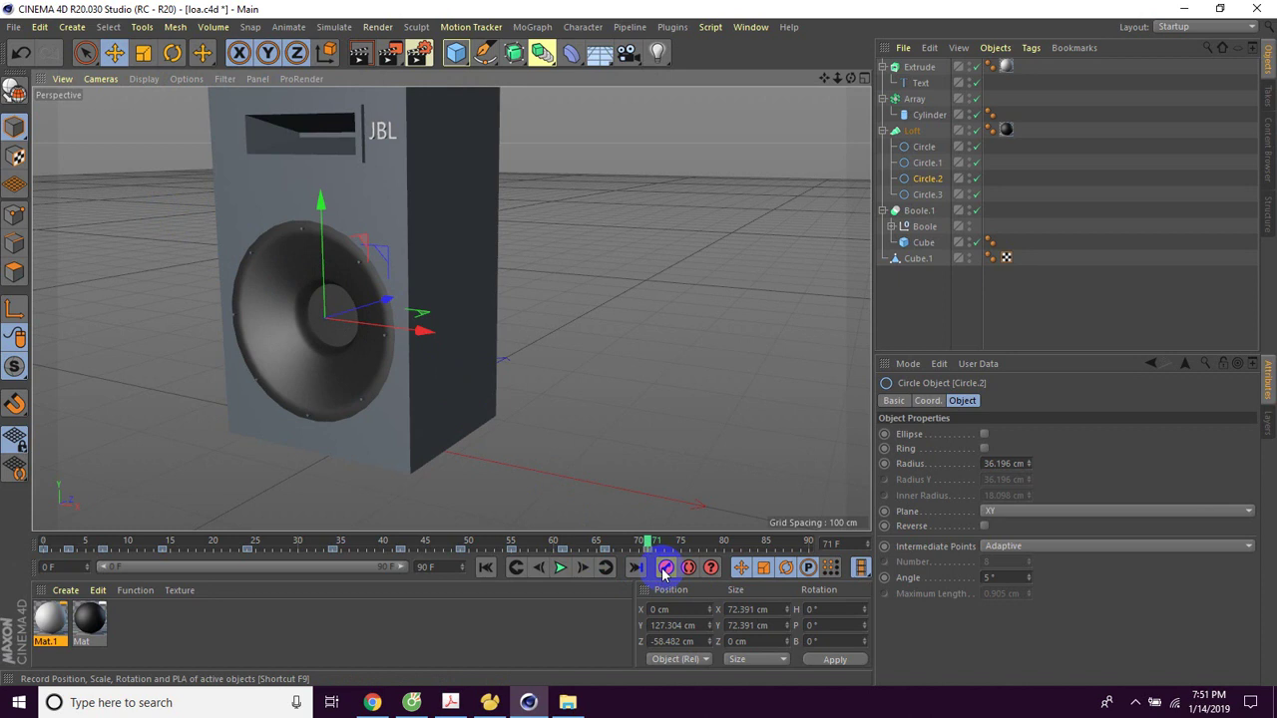
# Adjust the cone's Z across frames 77–87, keyframe frame 87, then switch to the browser.
pyautogui.click(702, 546)
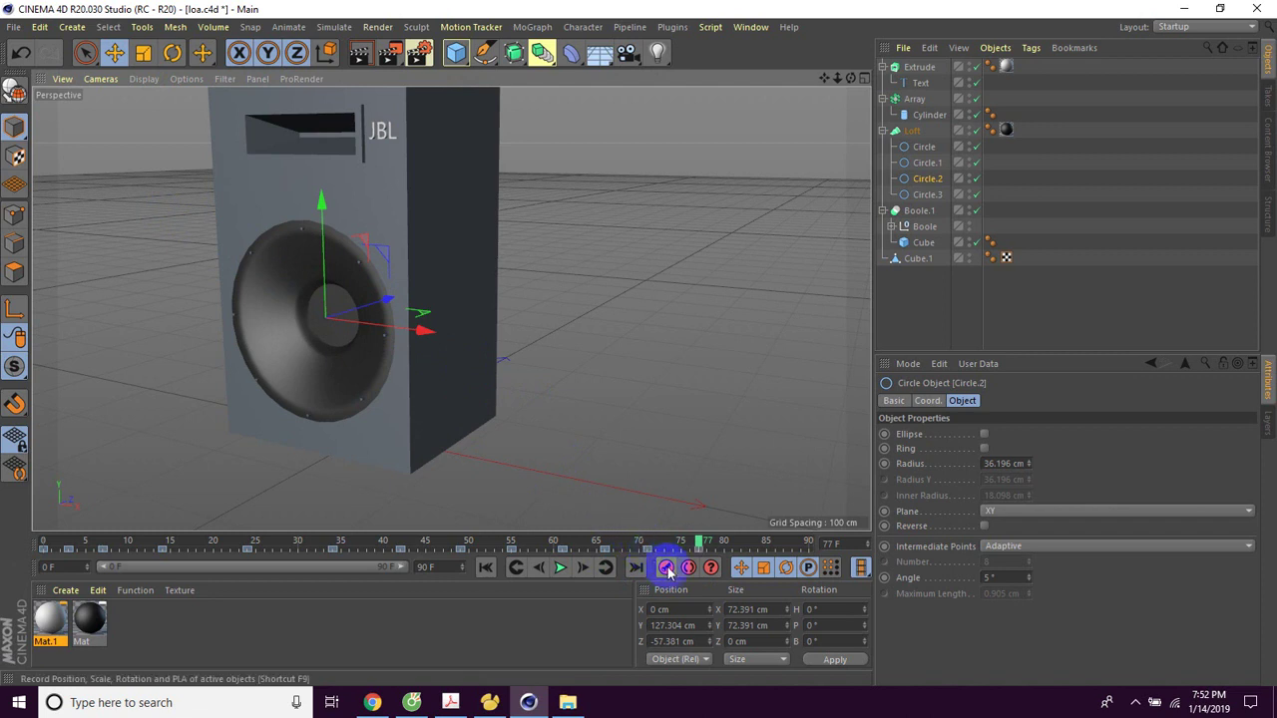
pyautogui.click(755, 550)
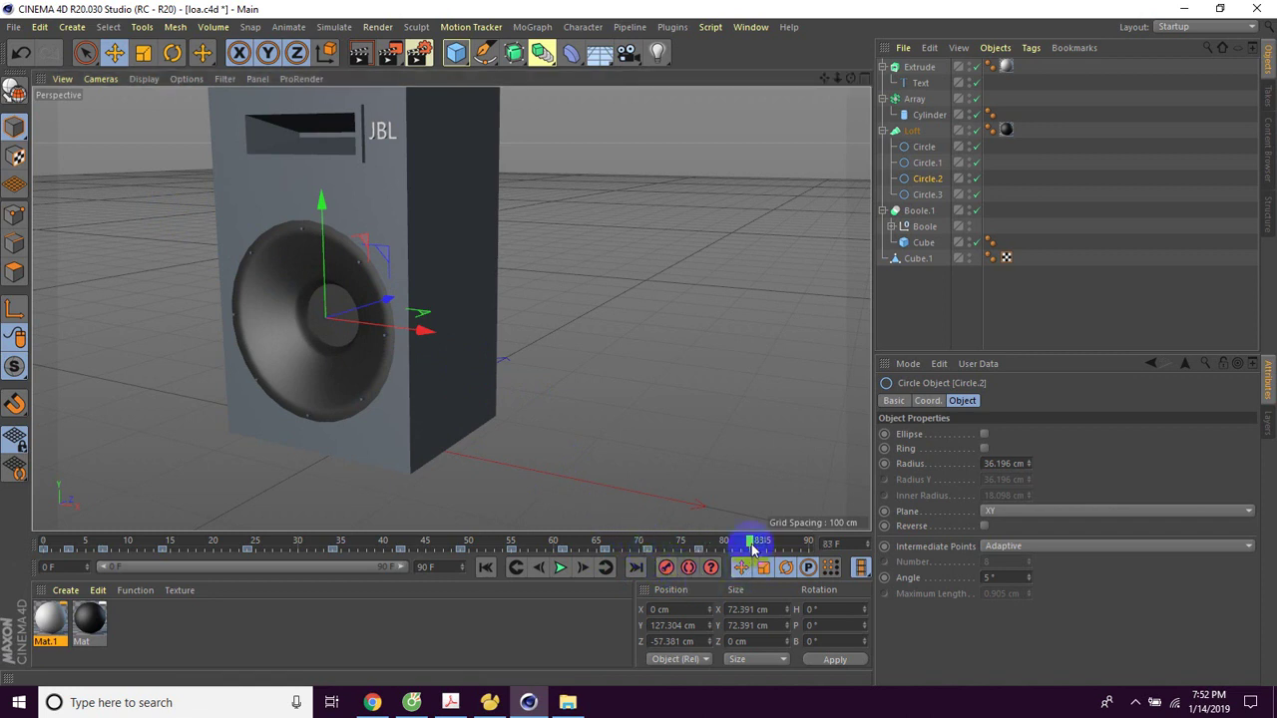
pyautogui.moveTo(386, 301); pyautogui.dragTo(382, 301)
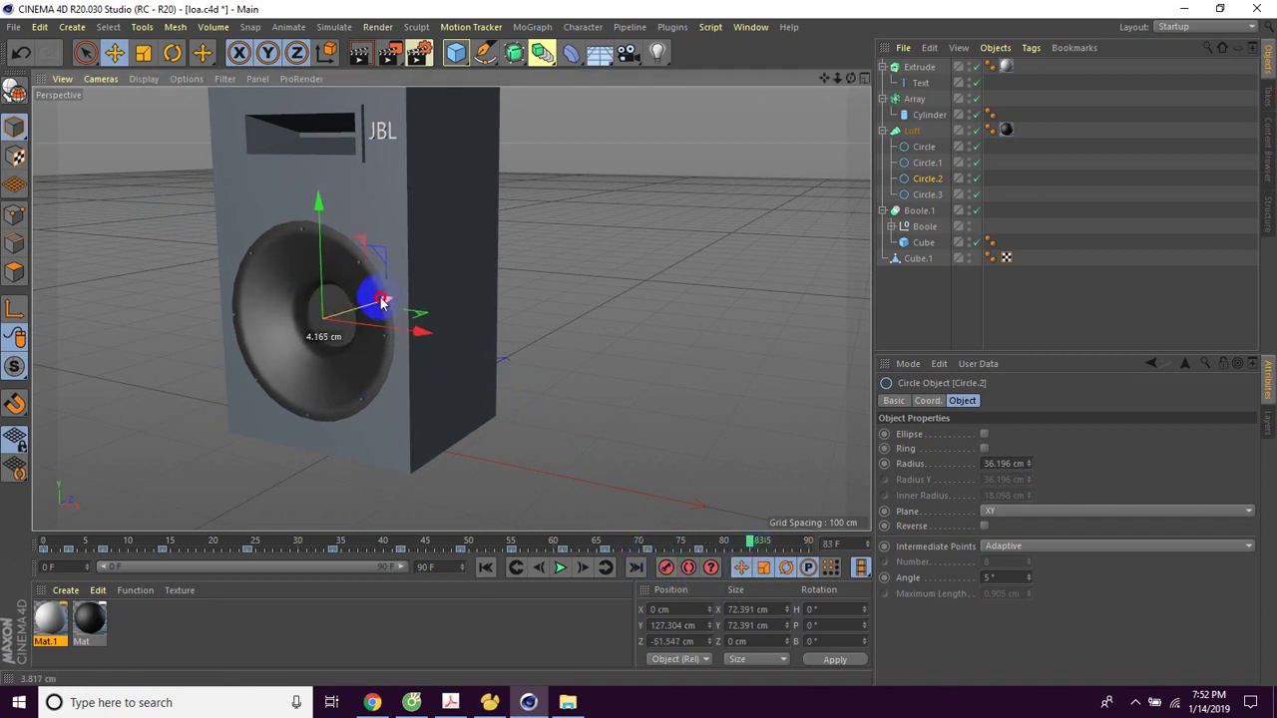
pyautogui.moveTo(382, 301); pyautogui.dragTo(391, 300)
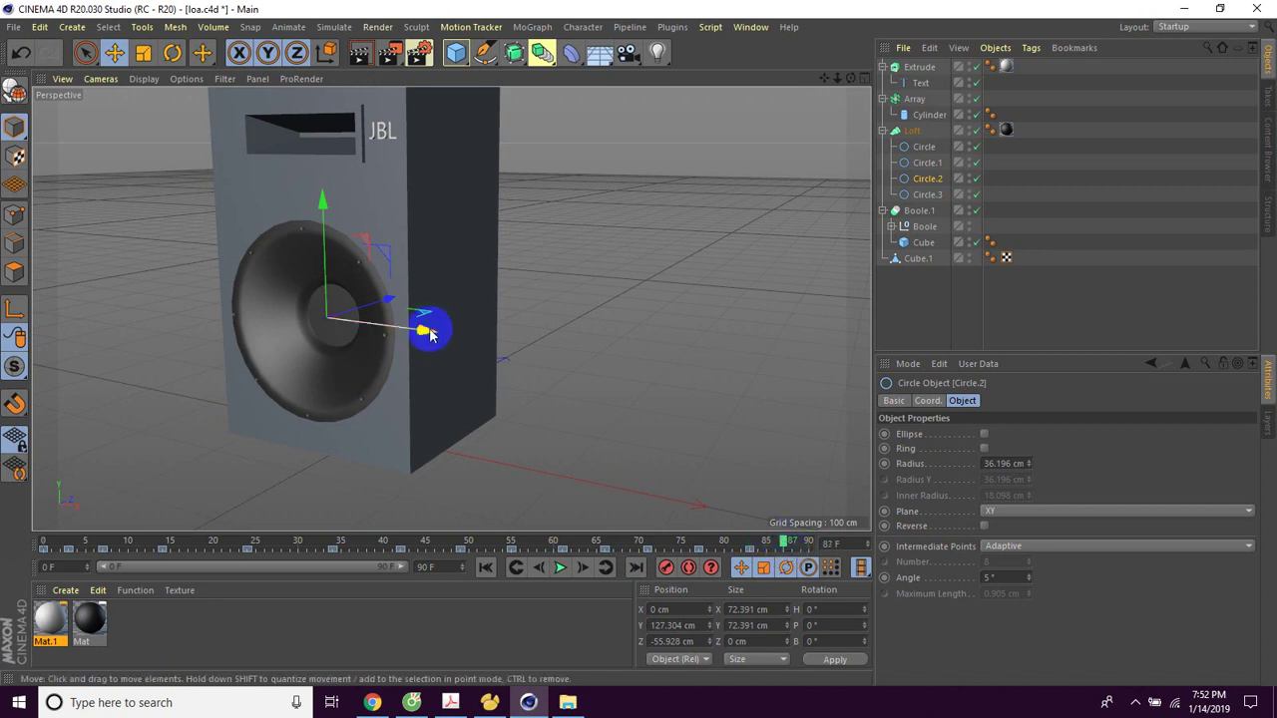
pyautogui.moveTo(393, 302); pyautogui.dragTo(422, 333)
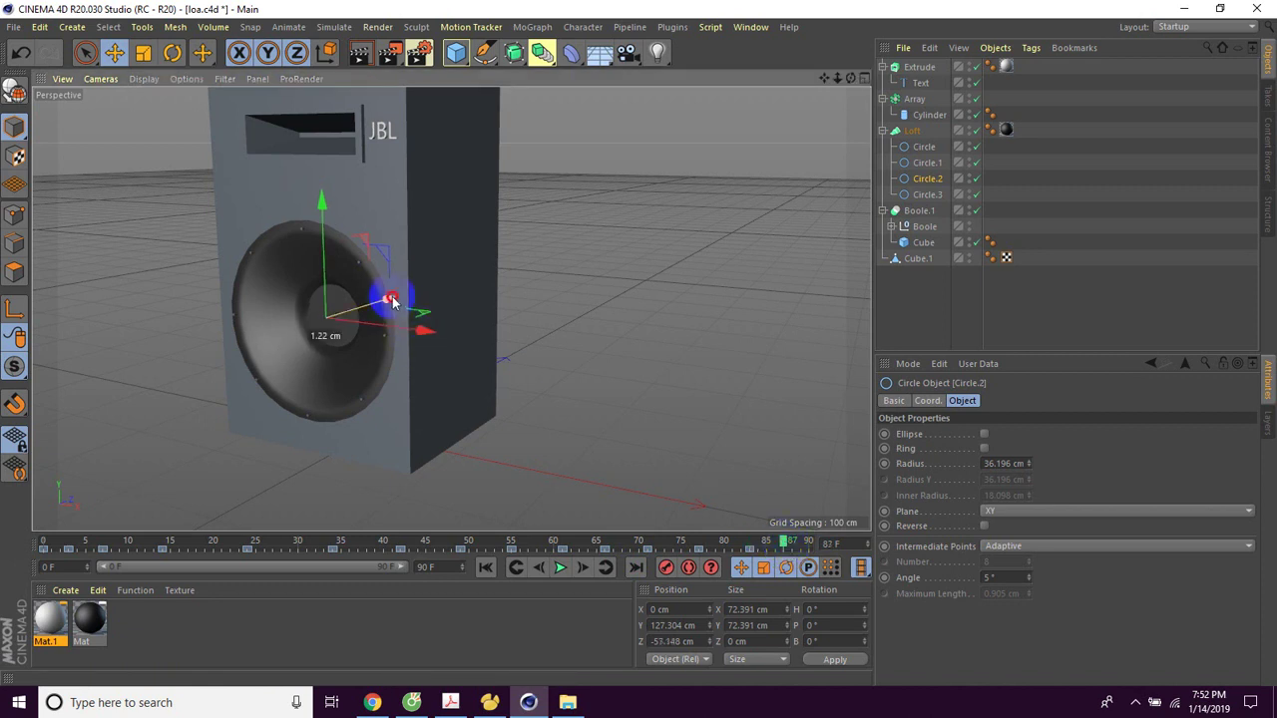
pyautogui.click(667, 569)
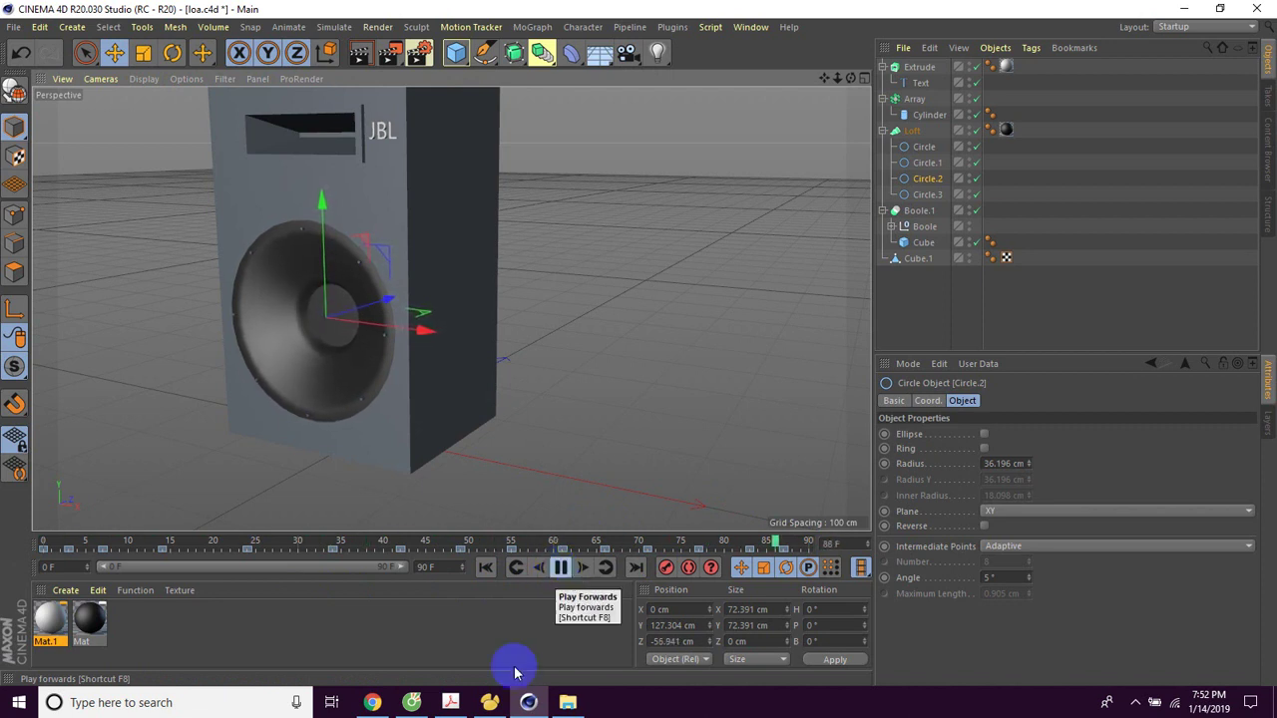
pyautogui.click(411, 703)
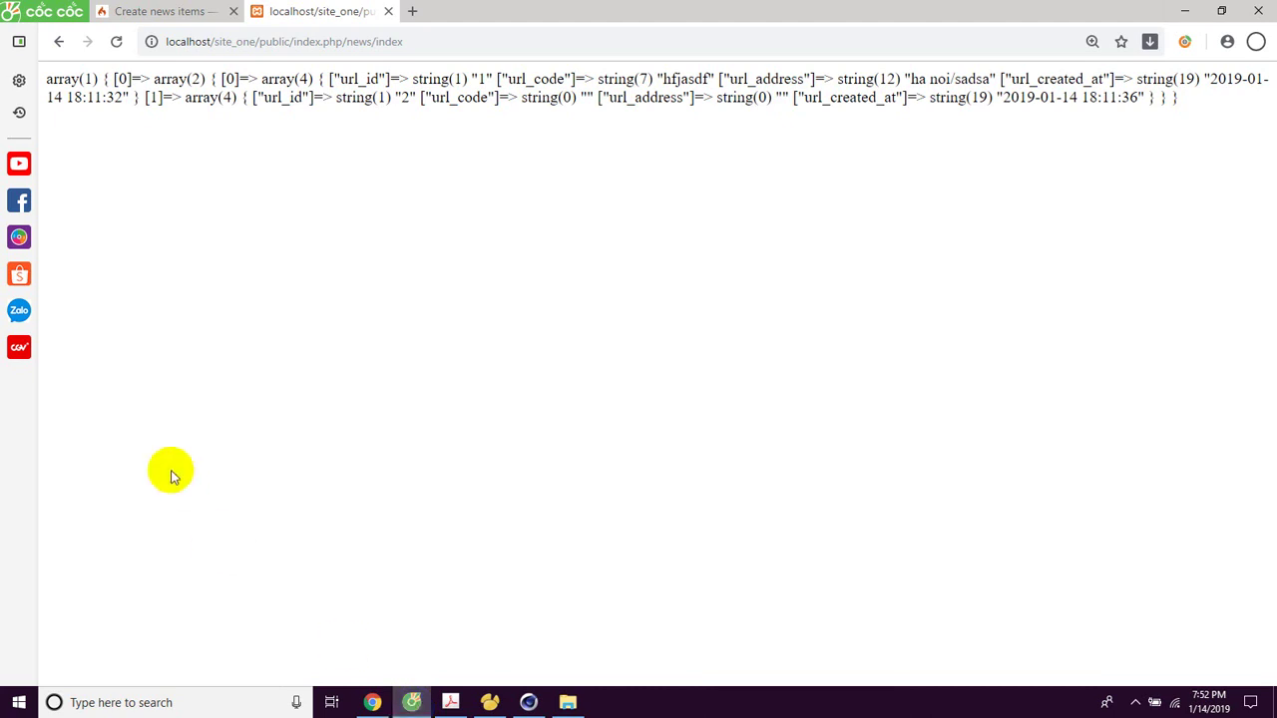
# Open and refresh Downloads in File Explorer, and stop Cinema 4D's animation playback.
pyautogui.click(569, 704)
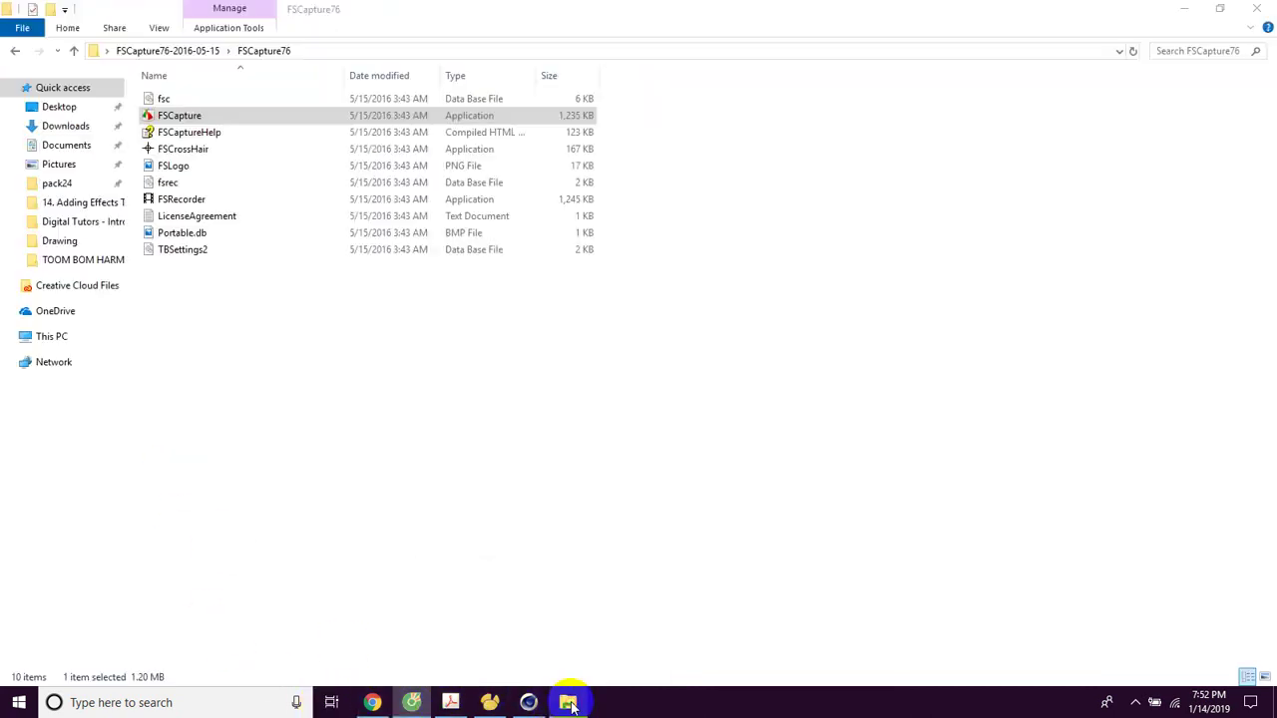
pyautogui.click(60, 126)
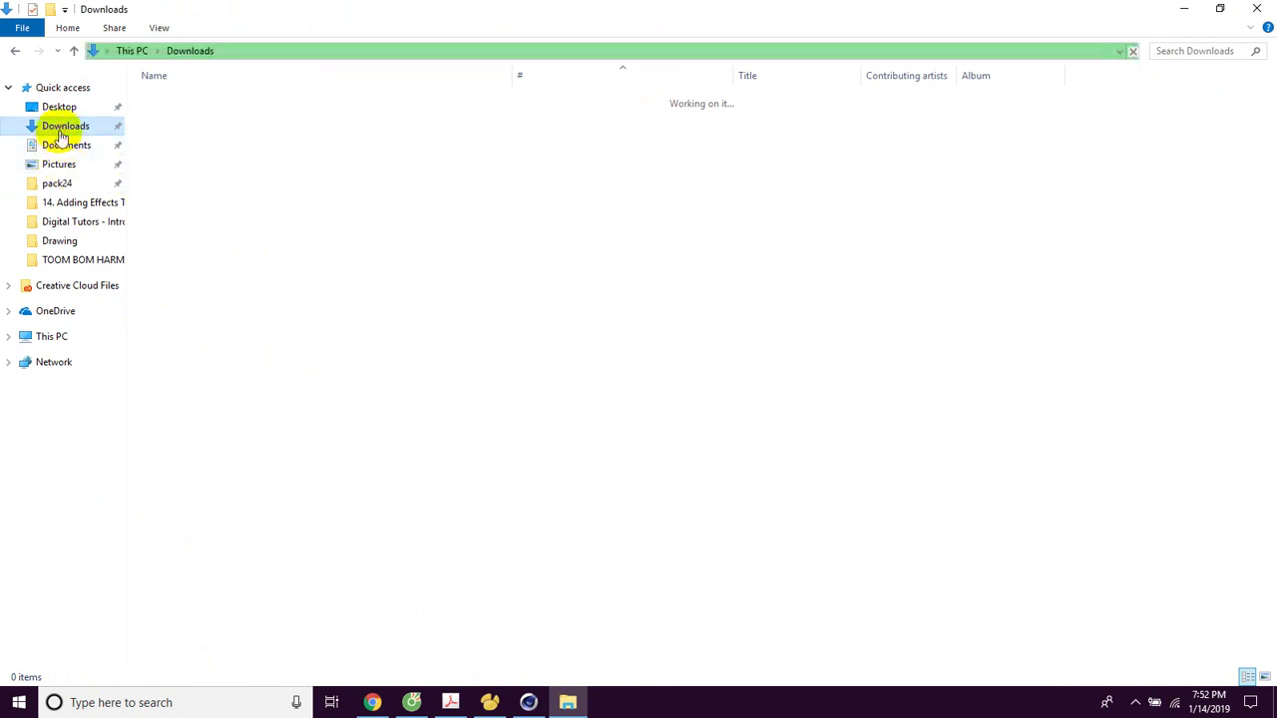
pyautogui.rightClick(577, 287)
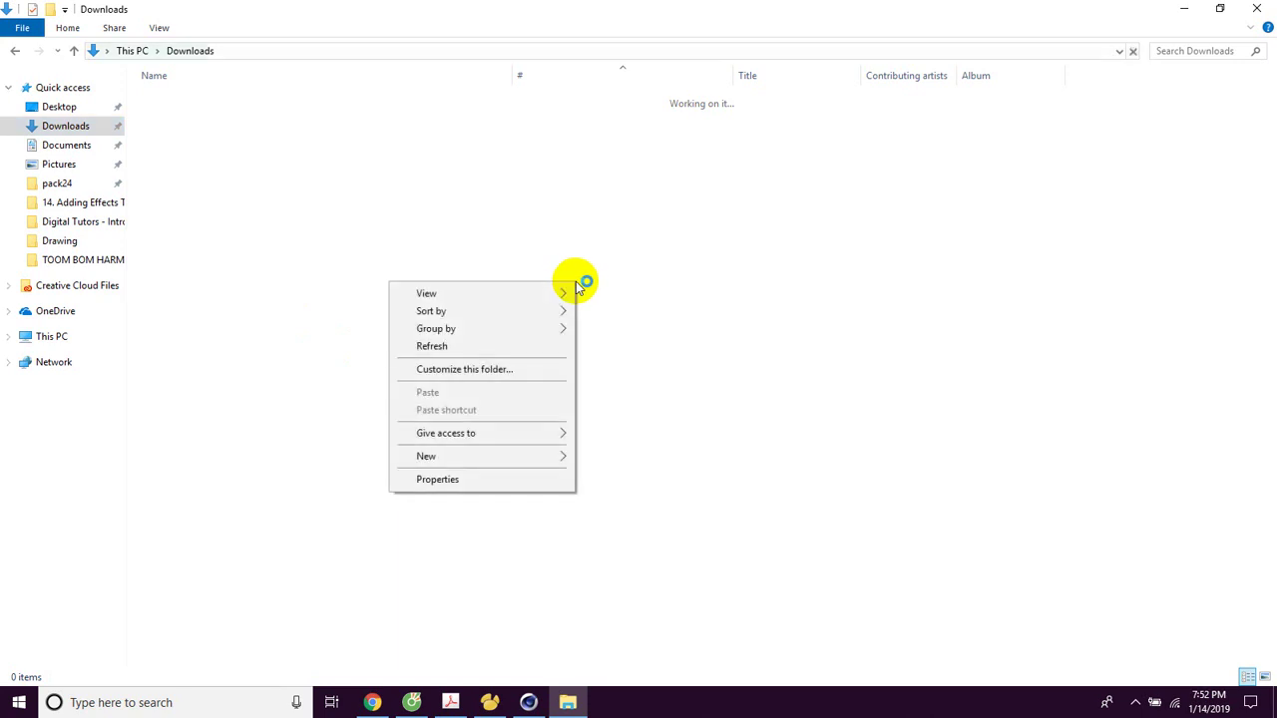
pyautogui.click(448, 346)
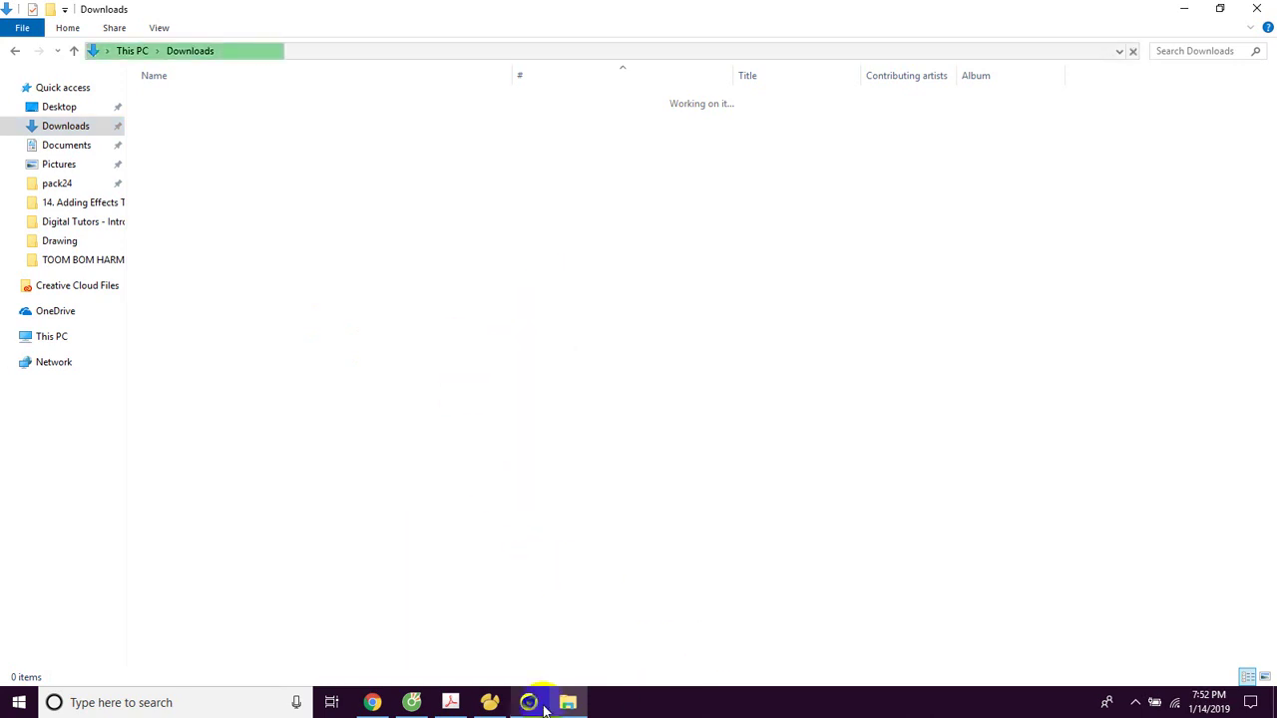
pyautogui.click(529, 703)
pyautogui.click(560, 566)
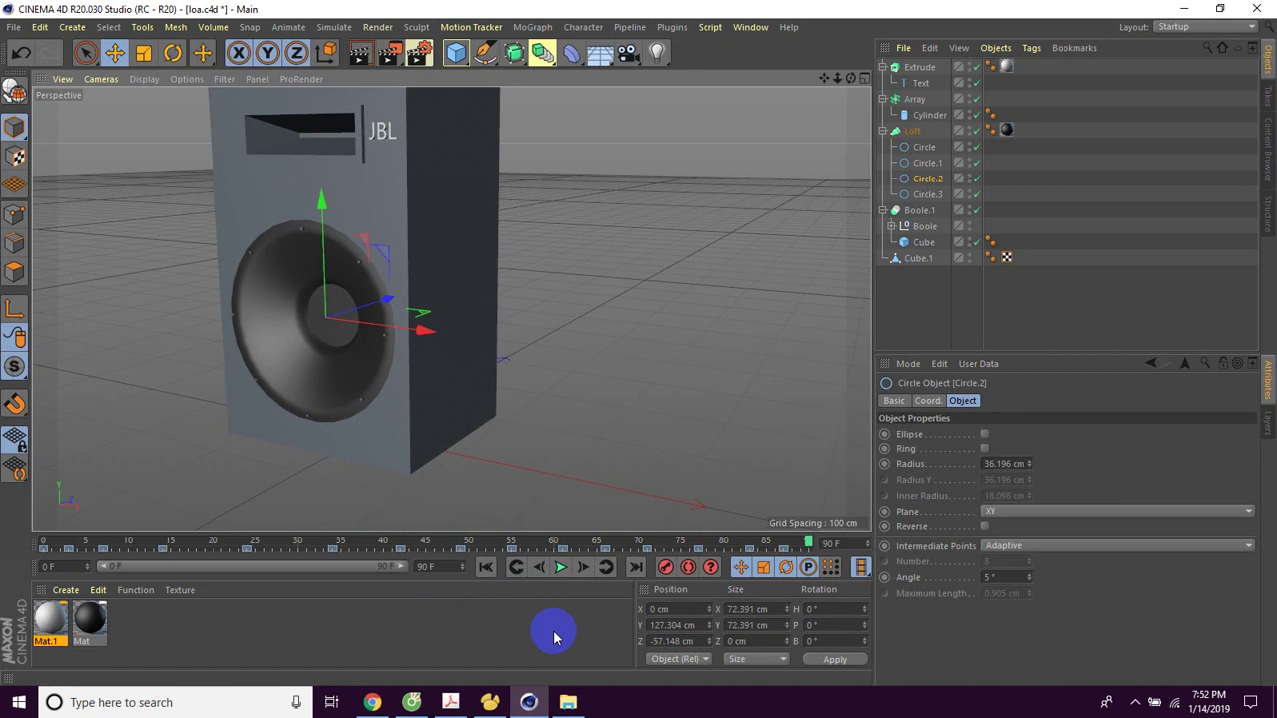
# Browse This PC and the C: drive, return to Downloads, and restore down the Explorer window.
pyautogui.click(567, 702)
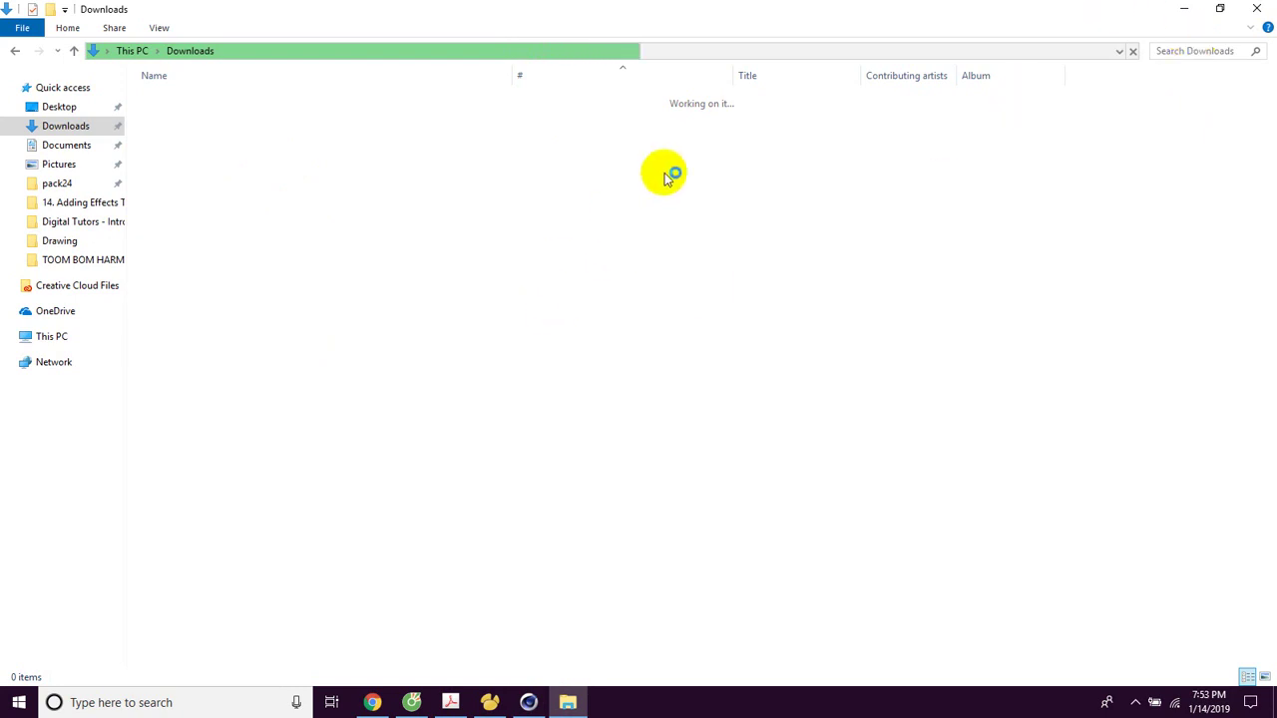
pyautogui.click(1183, 10)
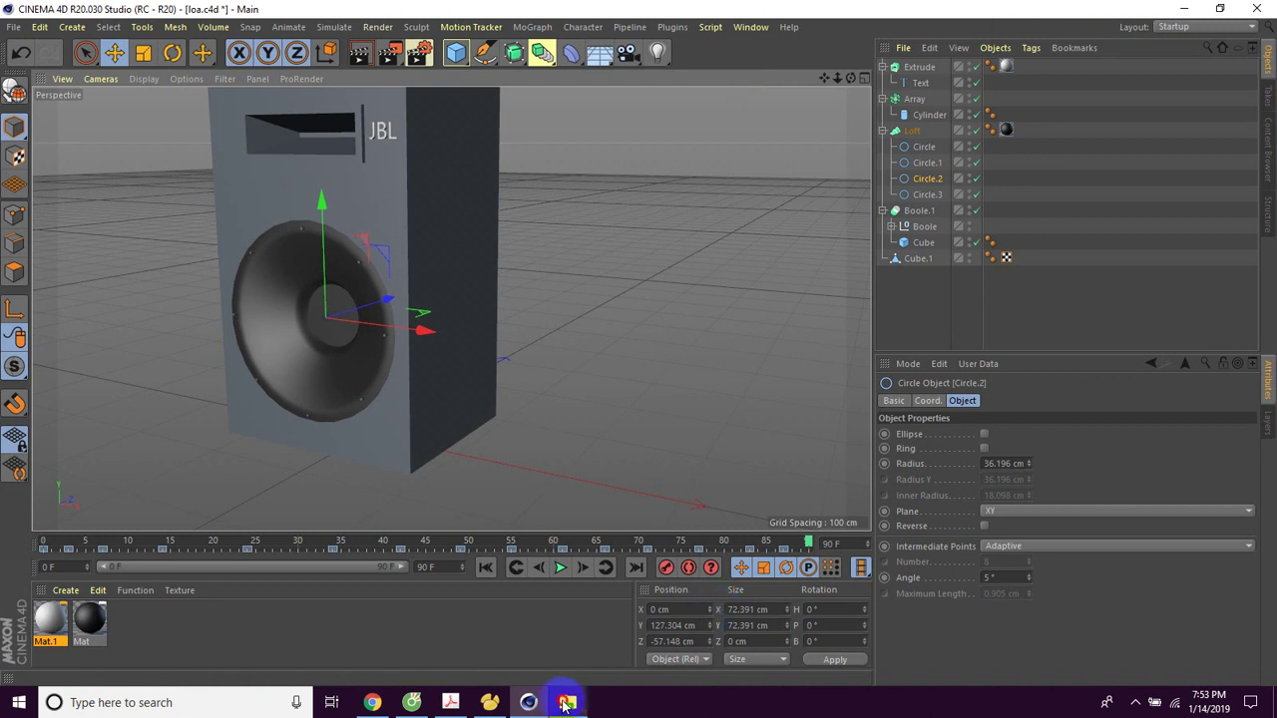
pyautogui.click(566, 704)
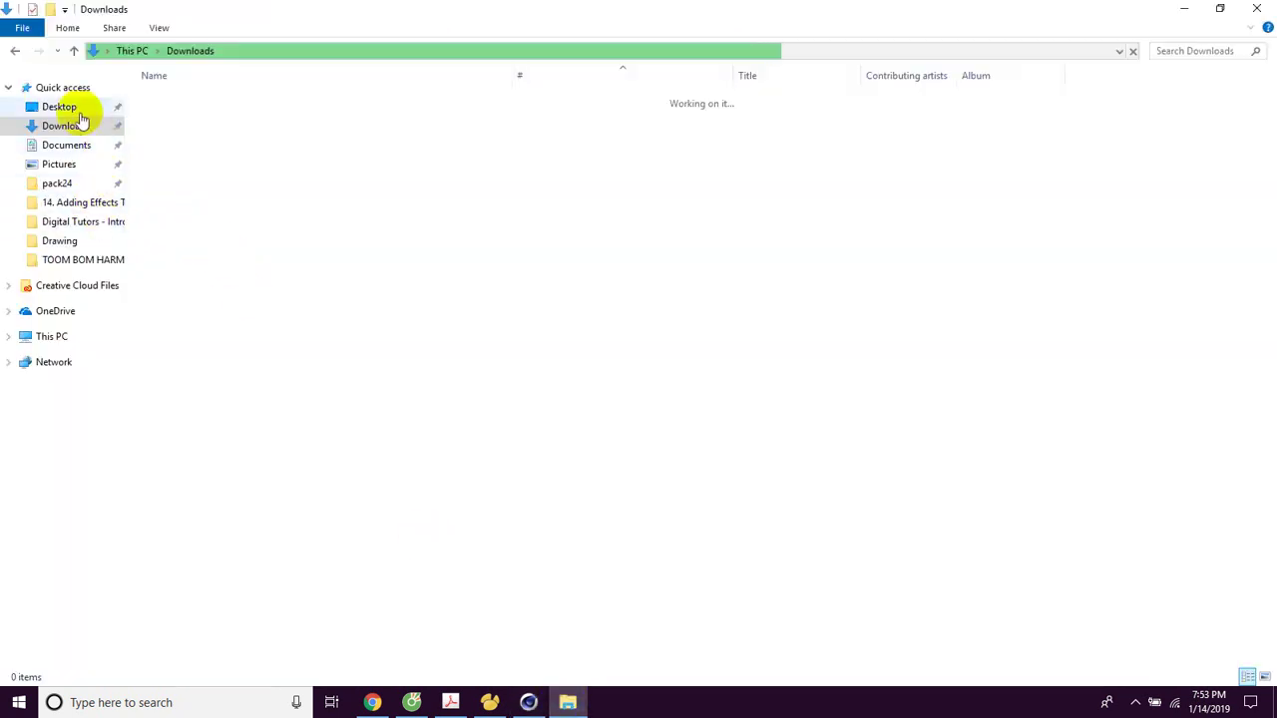
pyautogui.click(73, 338)
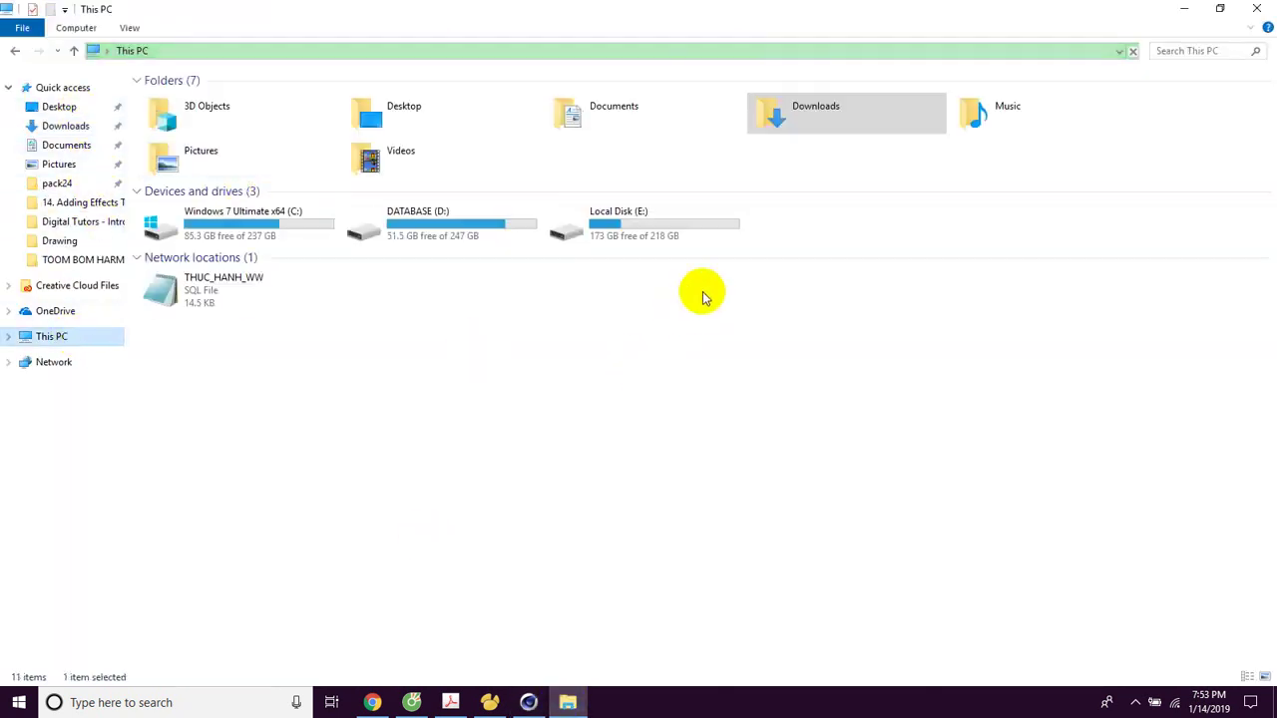
pyautogui.click(208, 228)
pyautogui.doubleClick(207, 227)
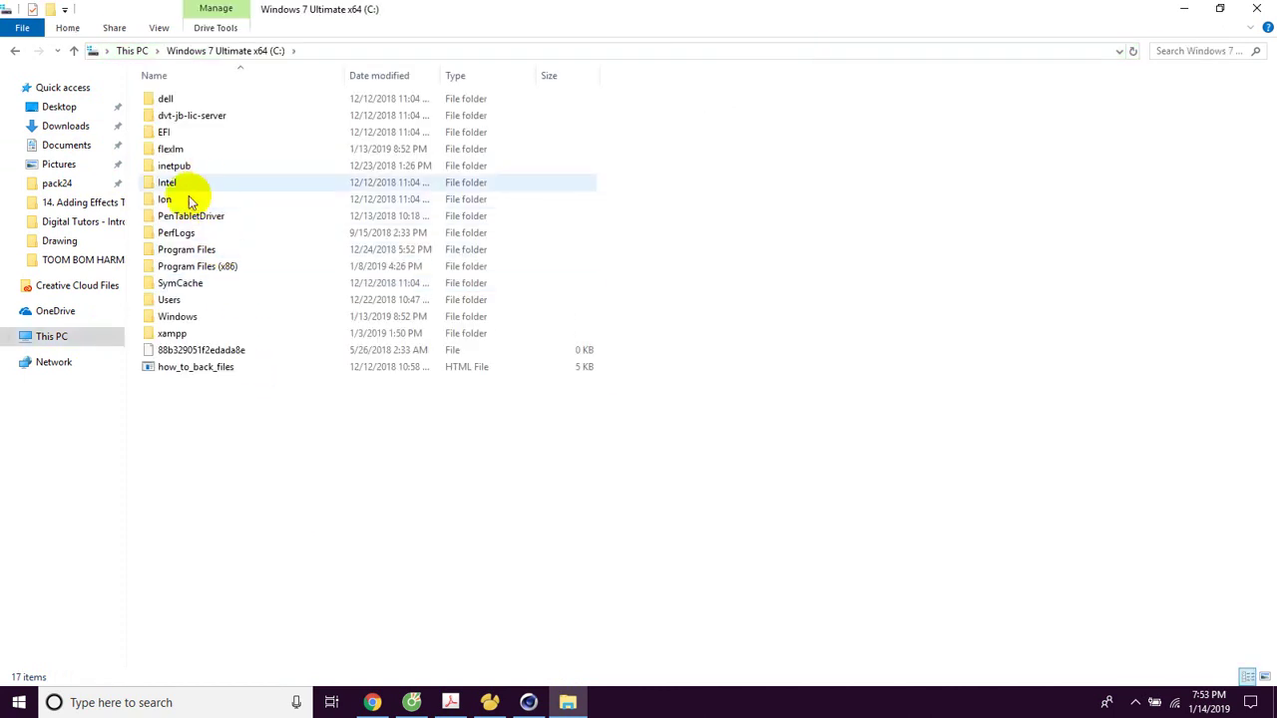
pyautogui.click(65, 126)
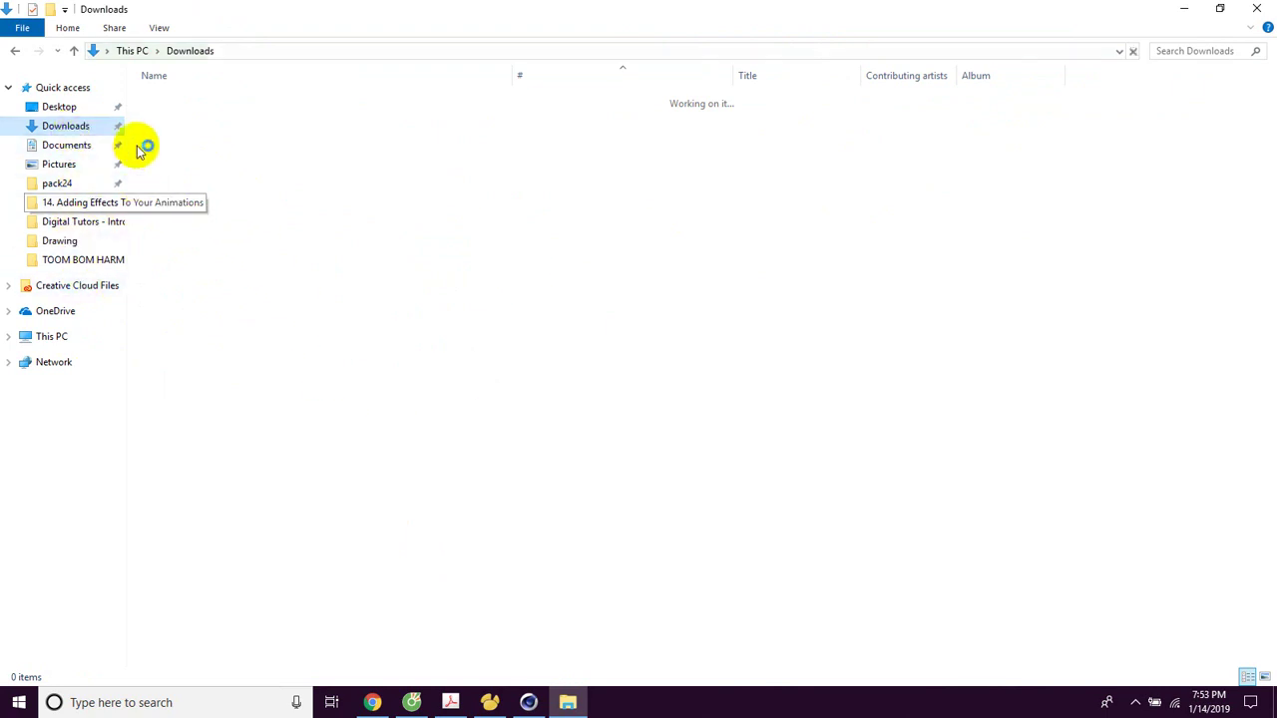
pyautogui.click(1222, 10)
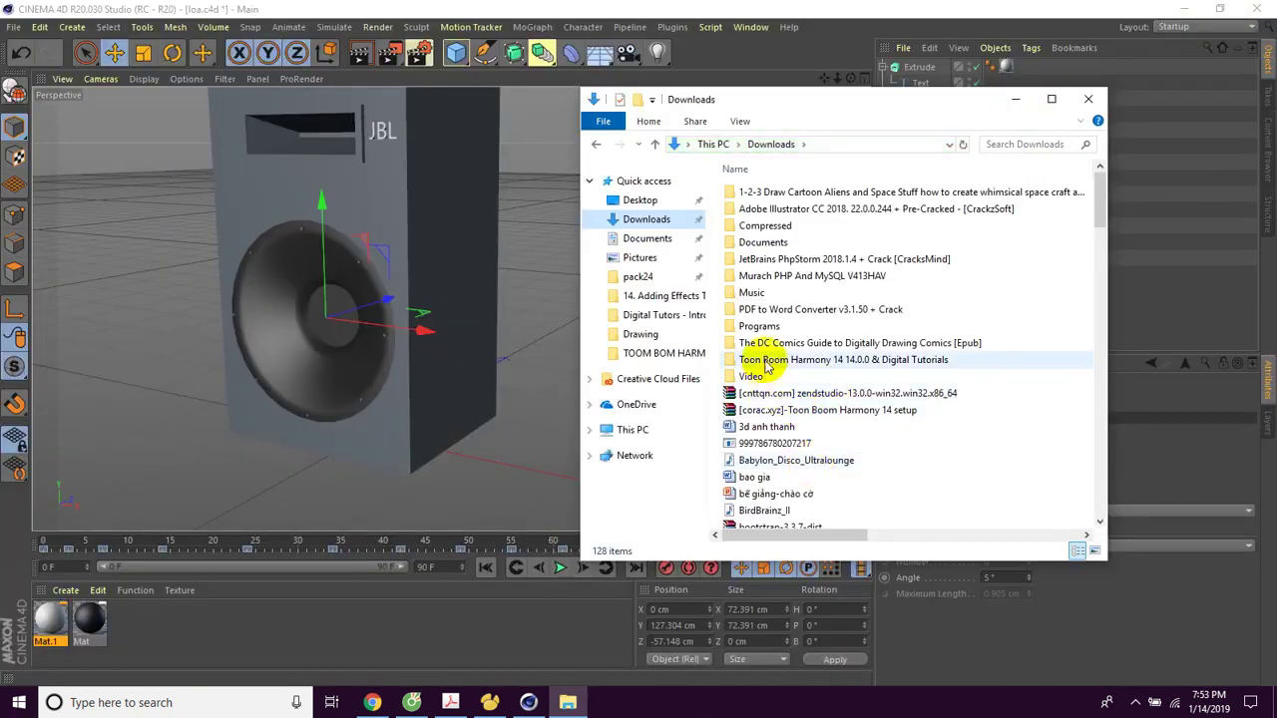
# Maximize Explorer, scroll back to the top of Downloads, and open the Music folder.
pyautogui.scroll(-2, 733, 379)
pyautogui.scroll(-5, 821, 409)
pyautogui.scroll(-4, 855, 442)
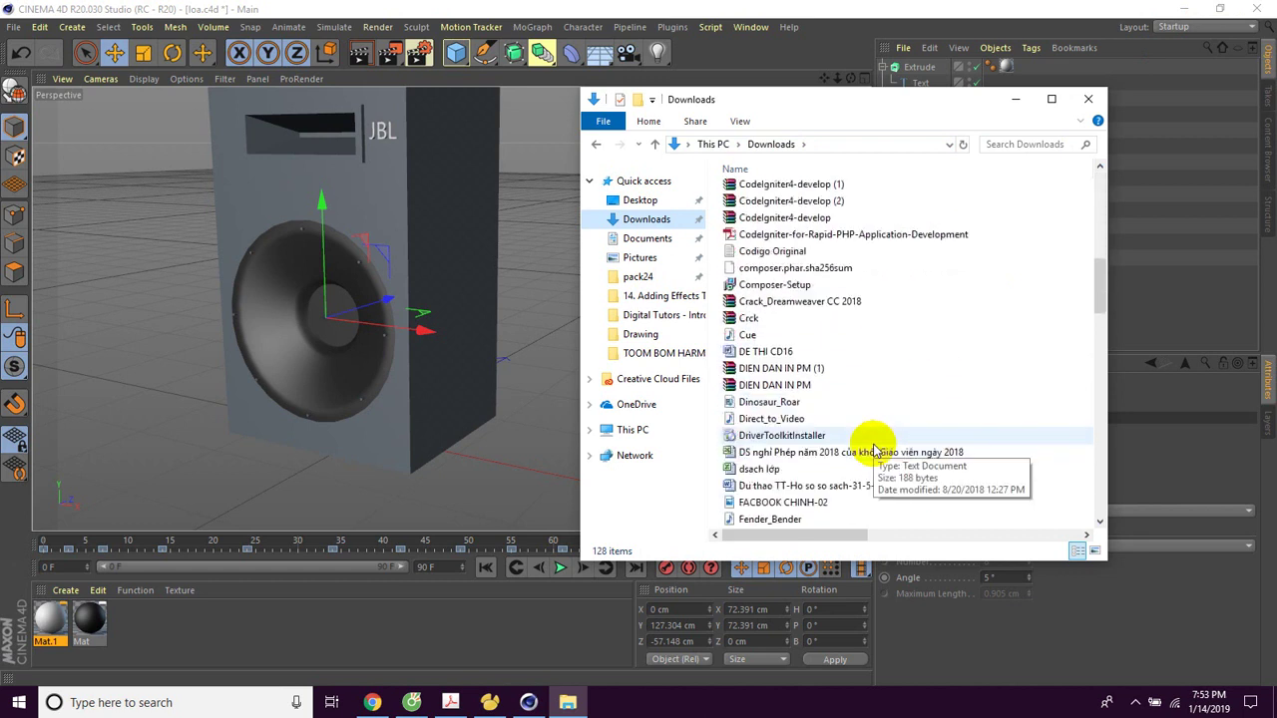
pyautogui.scroll(-4, 889, 433)
pyautogui.moveTo(1098, 324); pyautogui.dragTo(1094, 507)
pyautogui.click(1053, 101)
pyautogui.scroll(5, 200, 288)
pyautogui.scroll(7, 213, 194)
pyautogui.scroll(10, 308, 293)
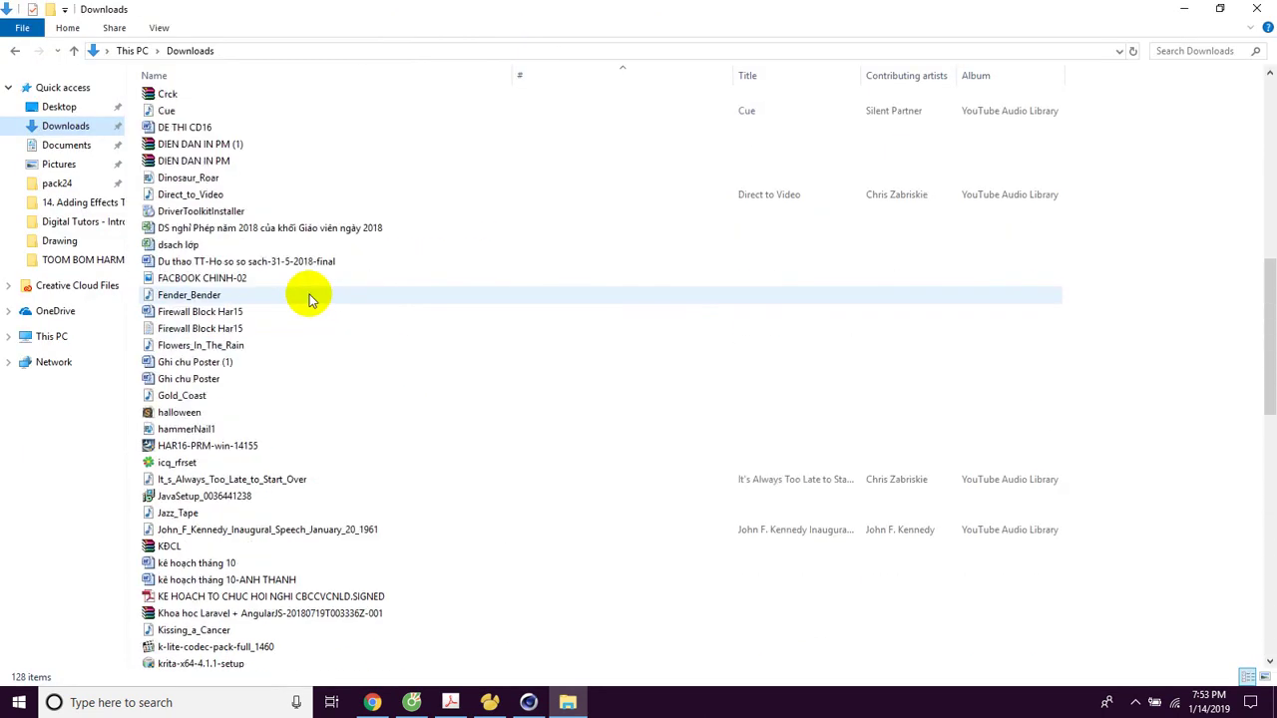
pyautogui.scroll(4, 309, 299)
pyautogui.moveTo(1268, 220); pyautogui.dragTo(1269, 86)
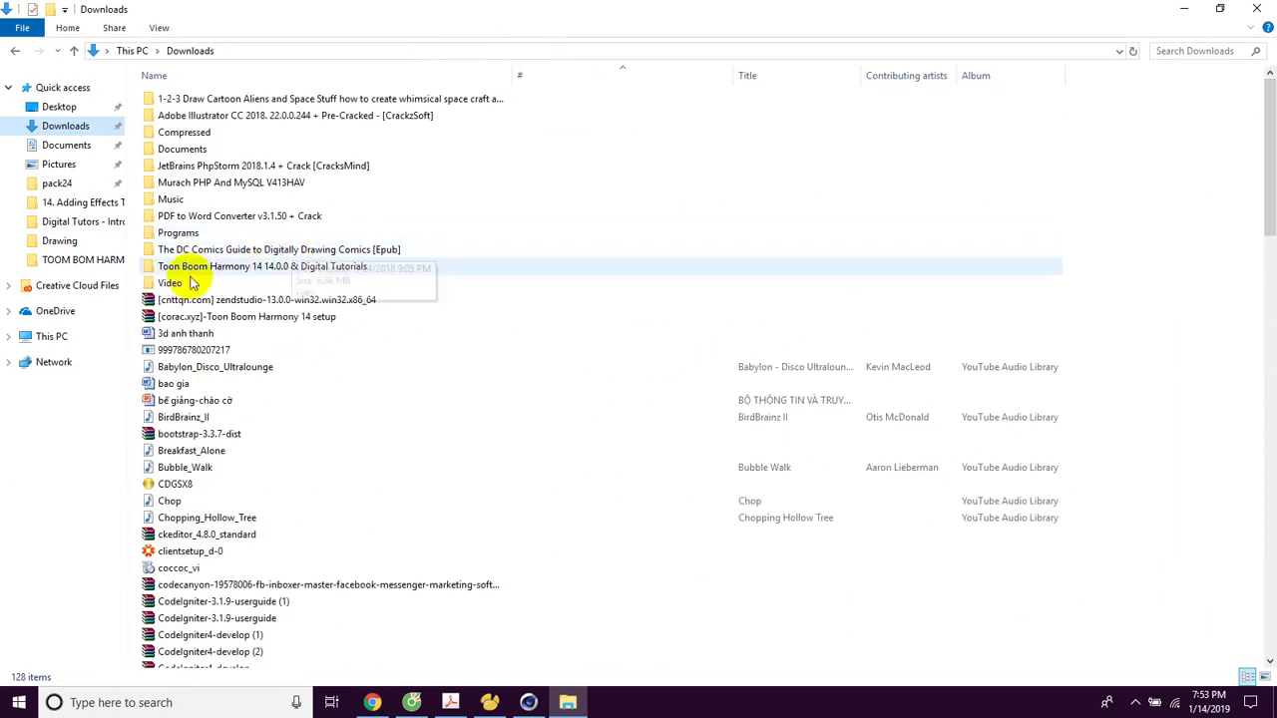
pyautogui.doubleClick(170, 201)
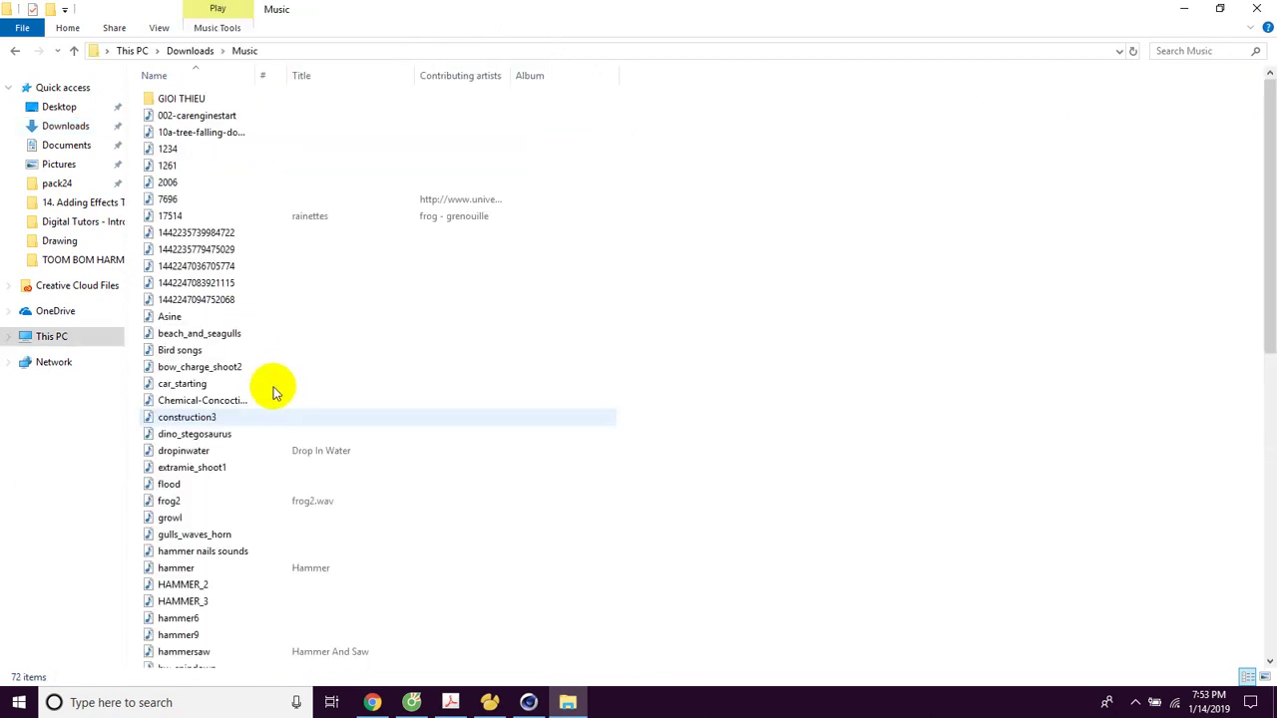
# Scroll through the Music folder's sound-effect files.
pyautogui.scroll(-2, 273, 433)
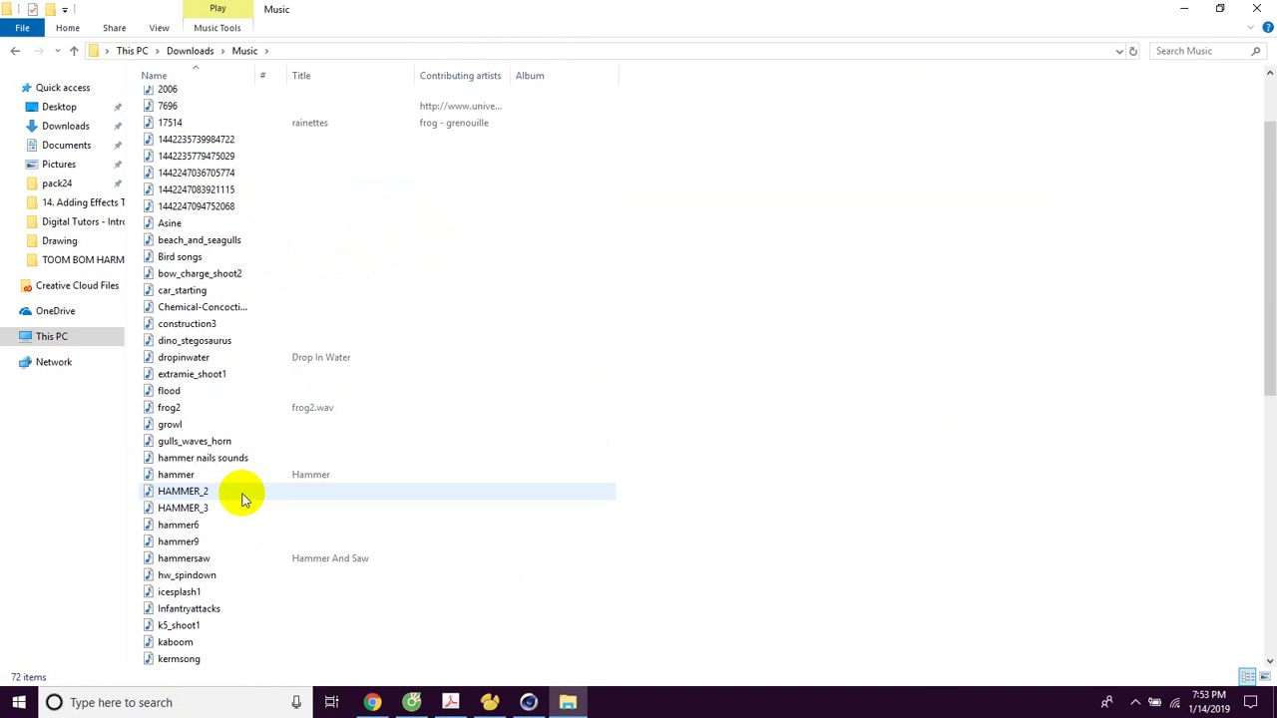
pyautogui.scroll(3, 205, 519)
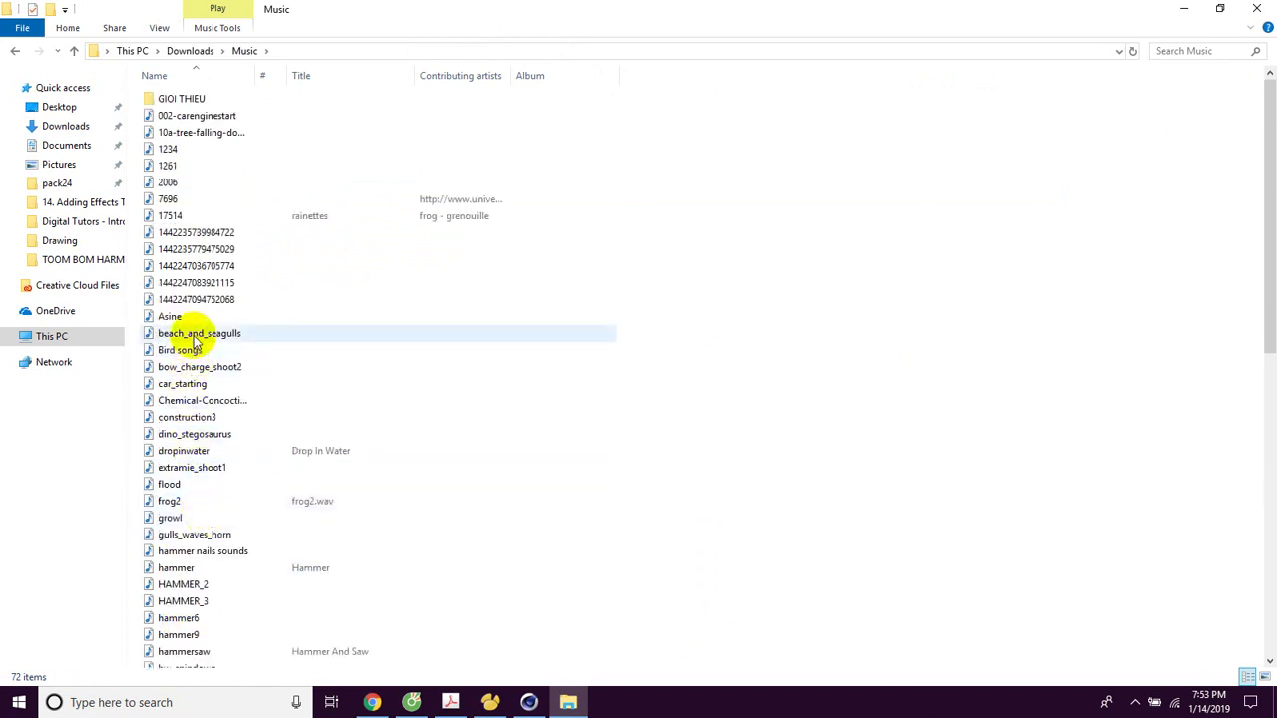
pyautogui.scroll(-1, 224, 439)
pyautogui.scroll(1, 226, 444)
pyautogui.scroll(-2, 227, 509)
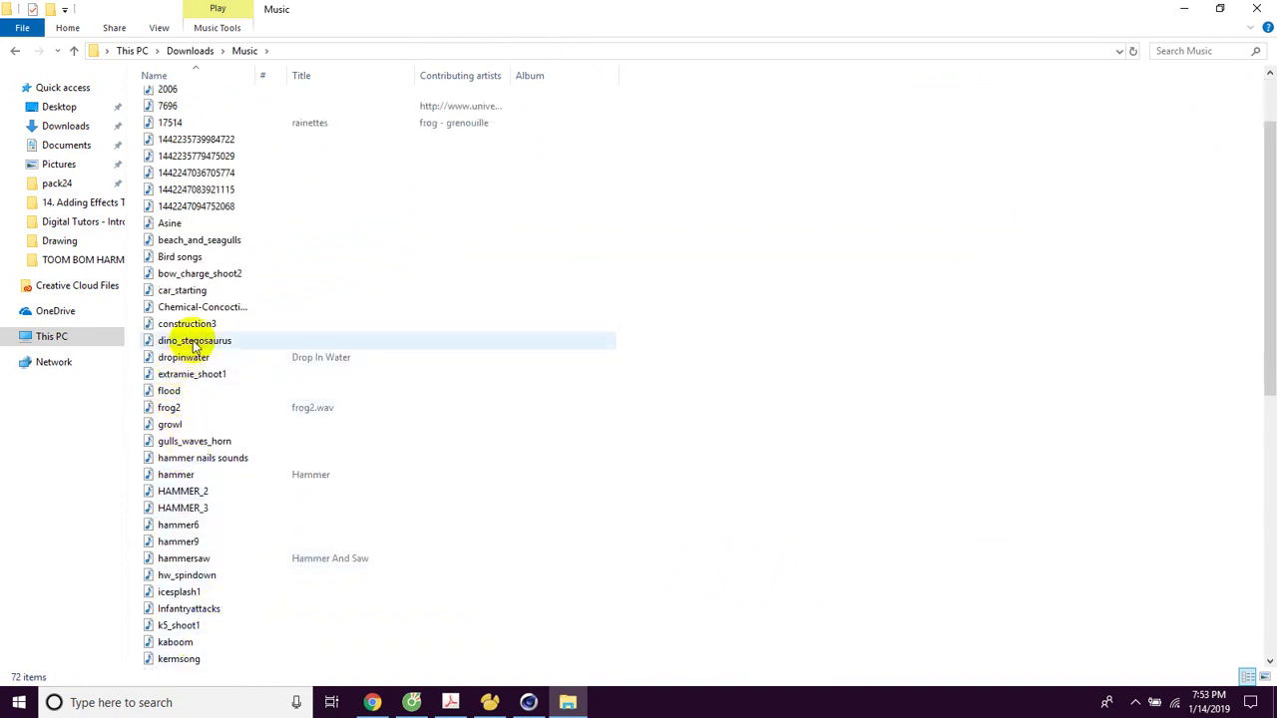
pyautogui.scroll(2, 205, 461)
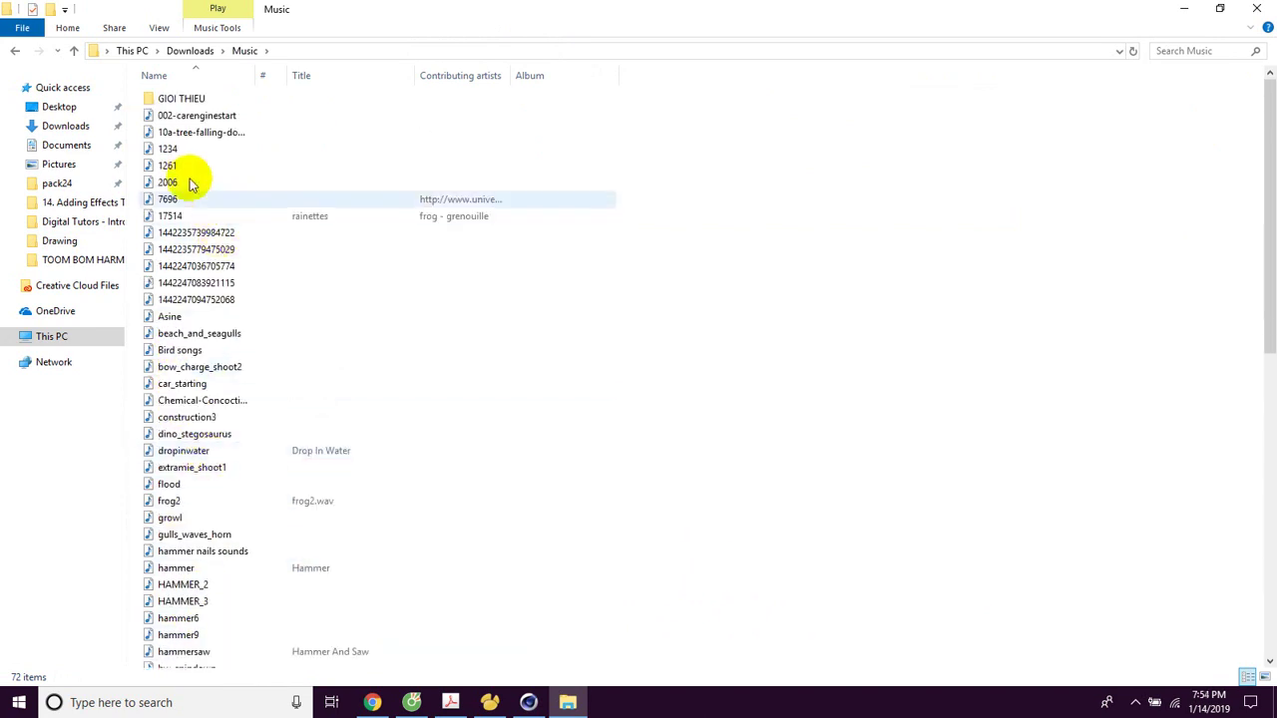
# Go up to Downloads and scroll to the Maryandra_s_Waltz track.
pyautogui.click(75, 50)
pyautogui.scroll(-7, 349, 502)
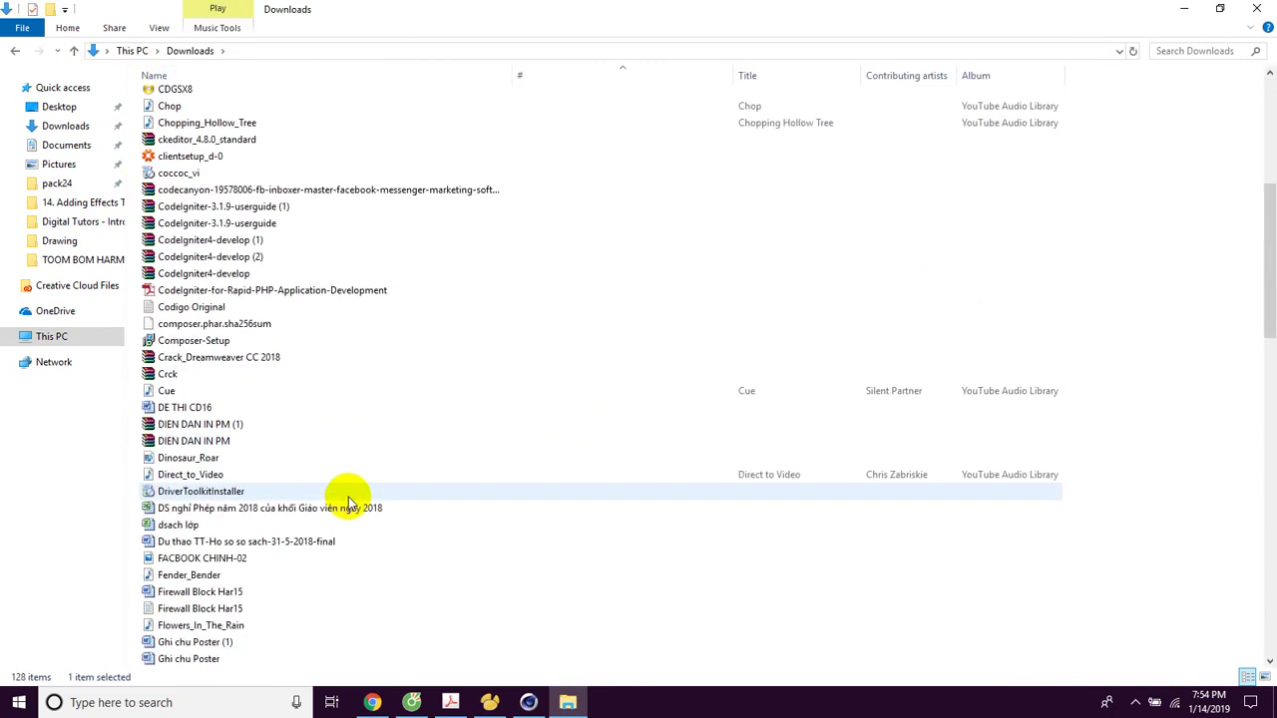
pyautogui.scroll(-5, 349, 502)
pyautogui.scroll(-4, 399, 558)
pyautogui.scroll(-4, 407, 568)
pyautogui.scroll(-5, 407, 568)
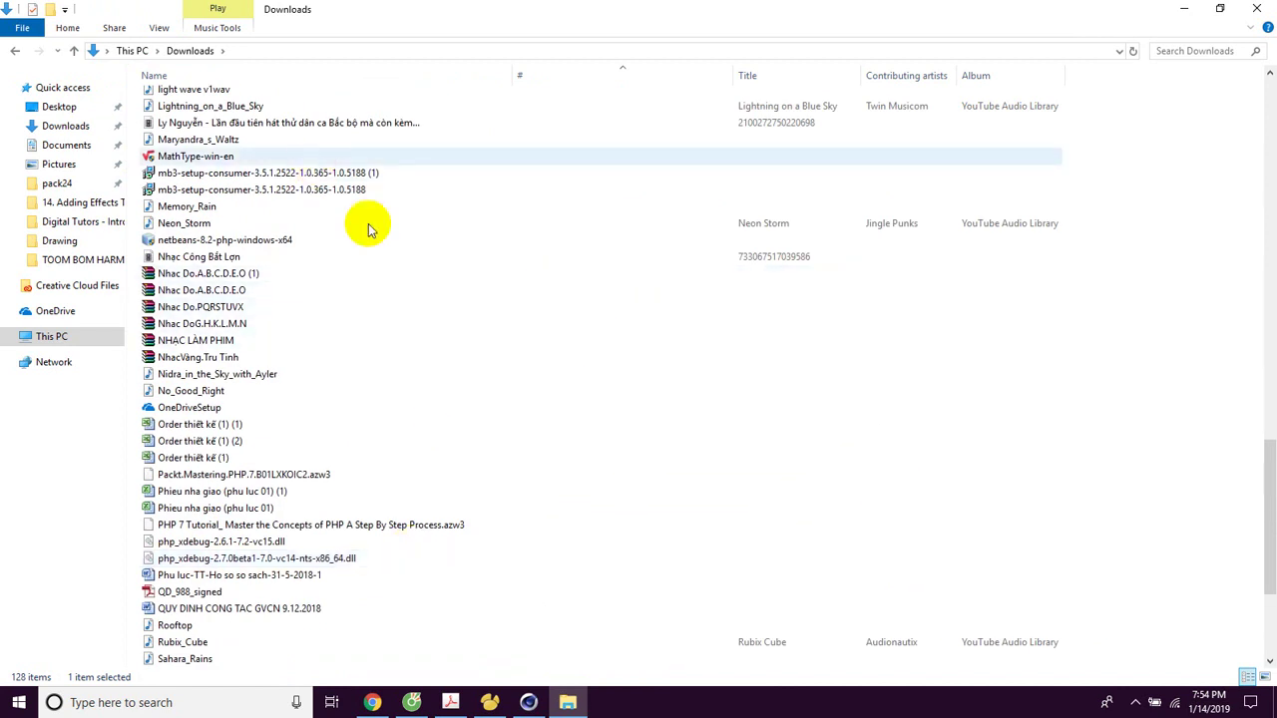
pyautogui.scroll(1, 414, 274)
pyautogui.scroll(1, 446, 287)
pyautogui.scroll(1, 446, 286)
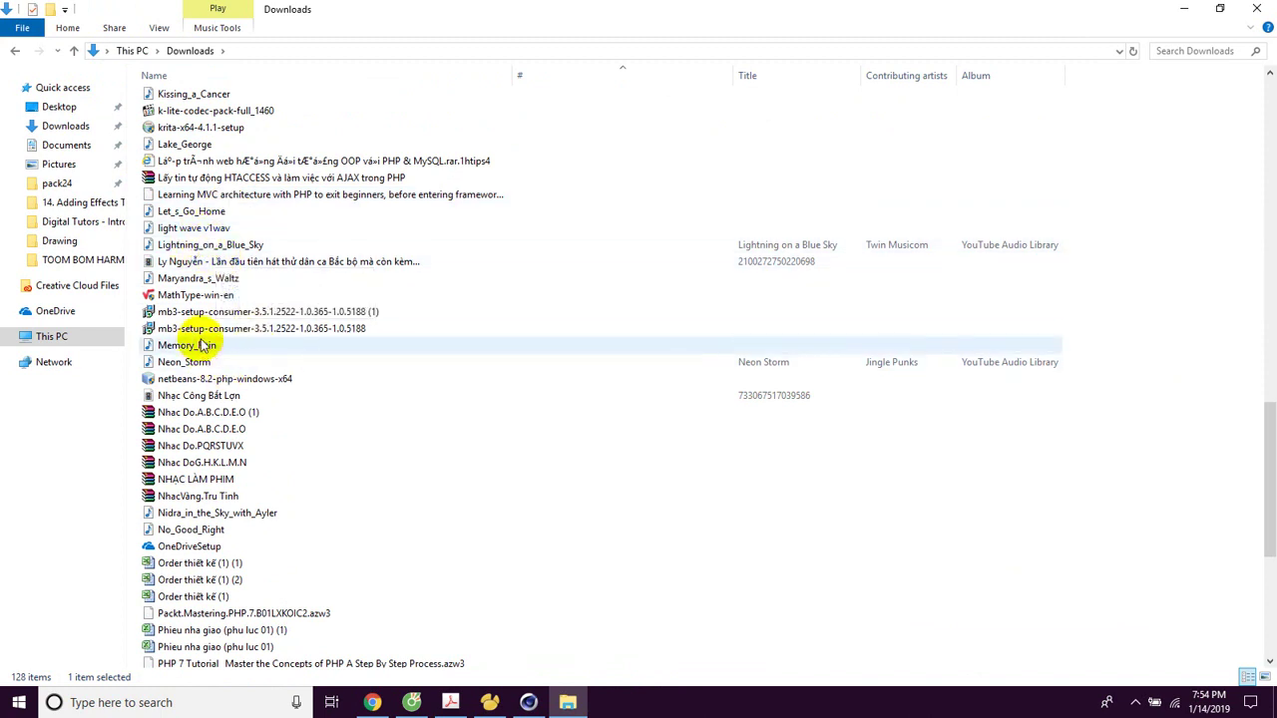
# Open Maryandra_s_Waltz.mp3 in MPC-HC via Open with, then return to Cinema 4D.
pyautogui.click(195, 282)
pyautogui.rightClick(189, 279)
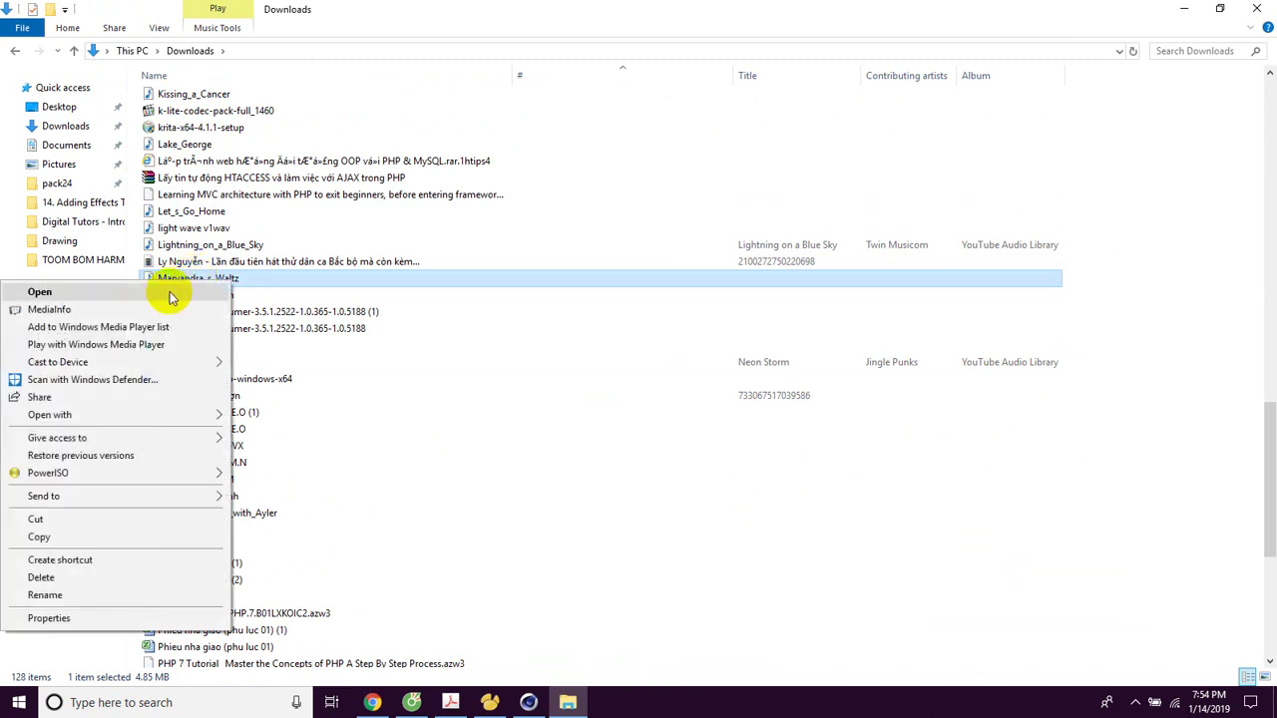
pyautogui.click(275, 333)
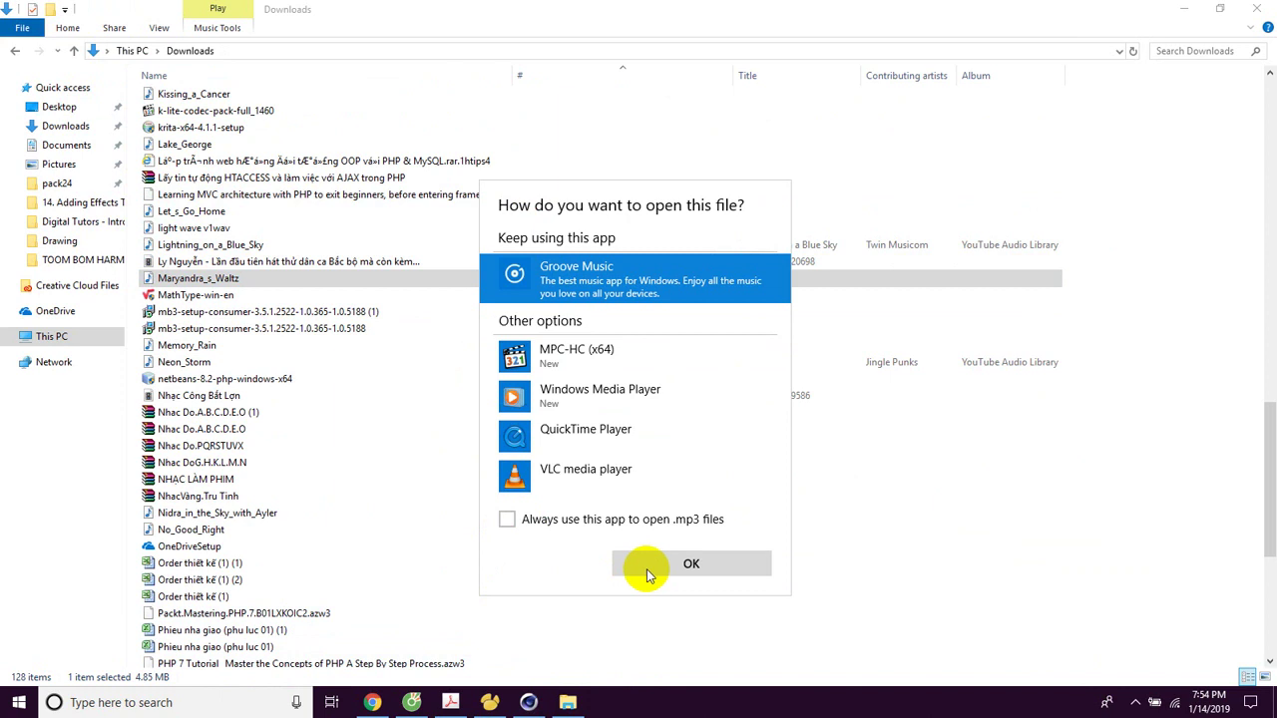
pyautogui.doubleClick(574, 357)
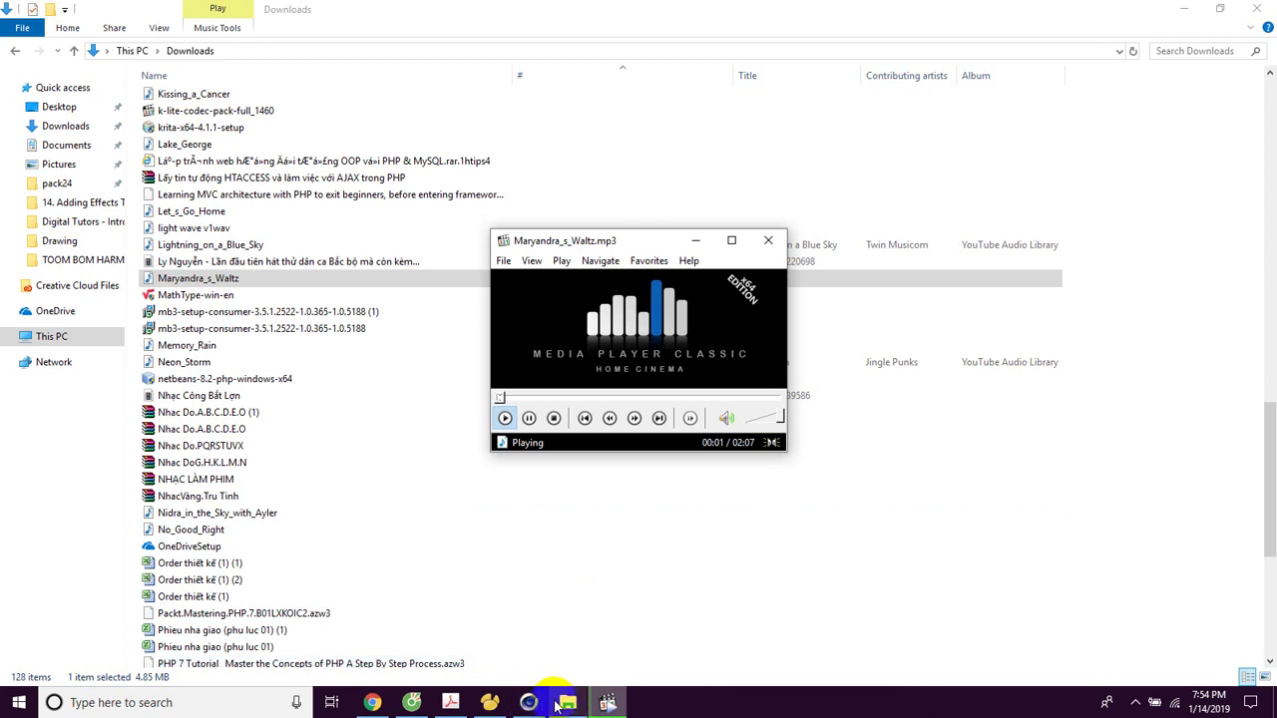
pyautogui.click(529, 703)
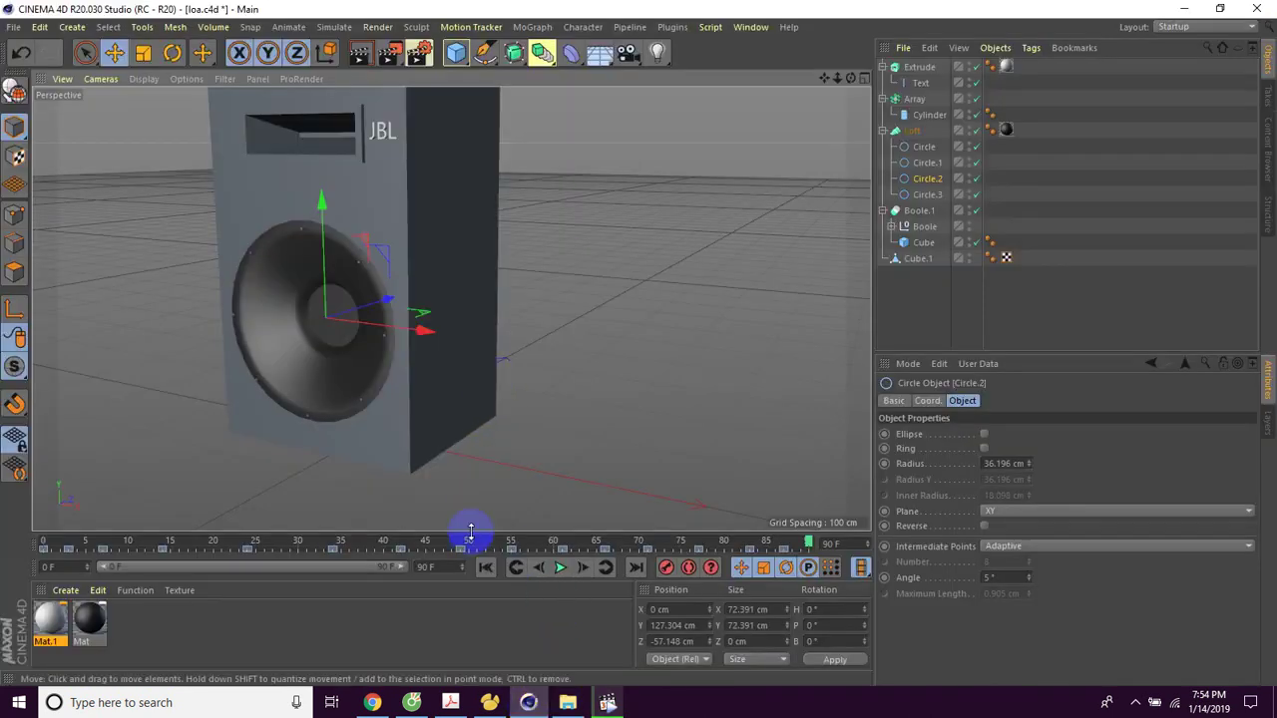
# Play the speaker cone's pulsing animation in Cinema 4D alongside the music.
pyautogui.click(560, 567)
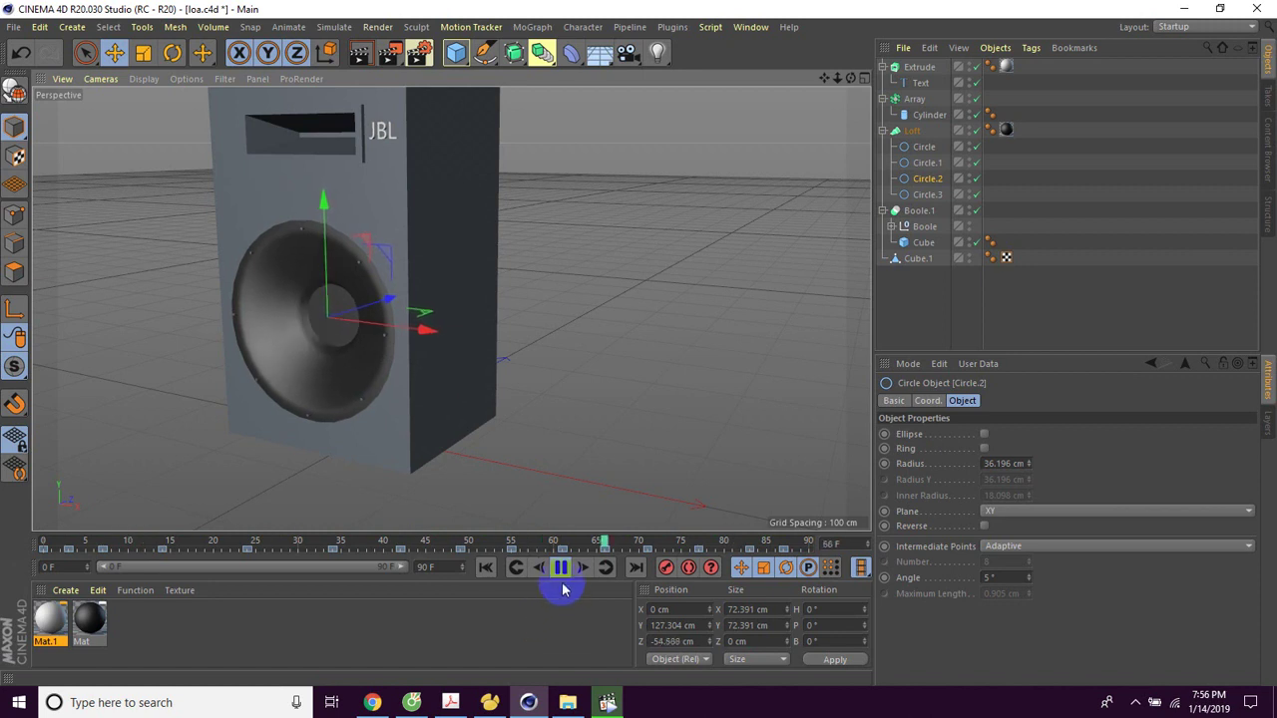
# Pause playback, orbit to view the speaker's front and side, and show the hidden tray icons.
pyautogui.click(563, 571)
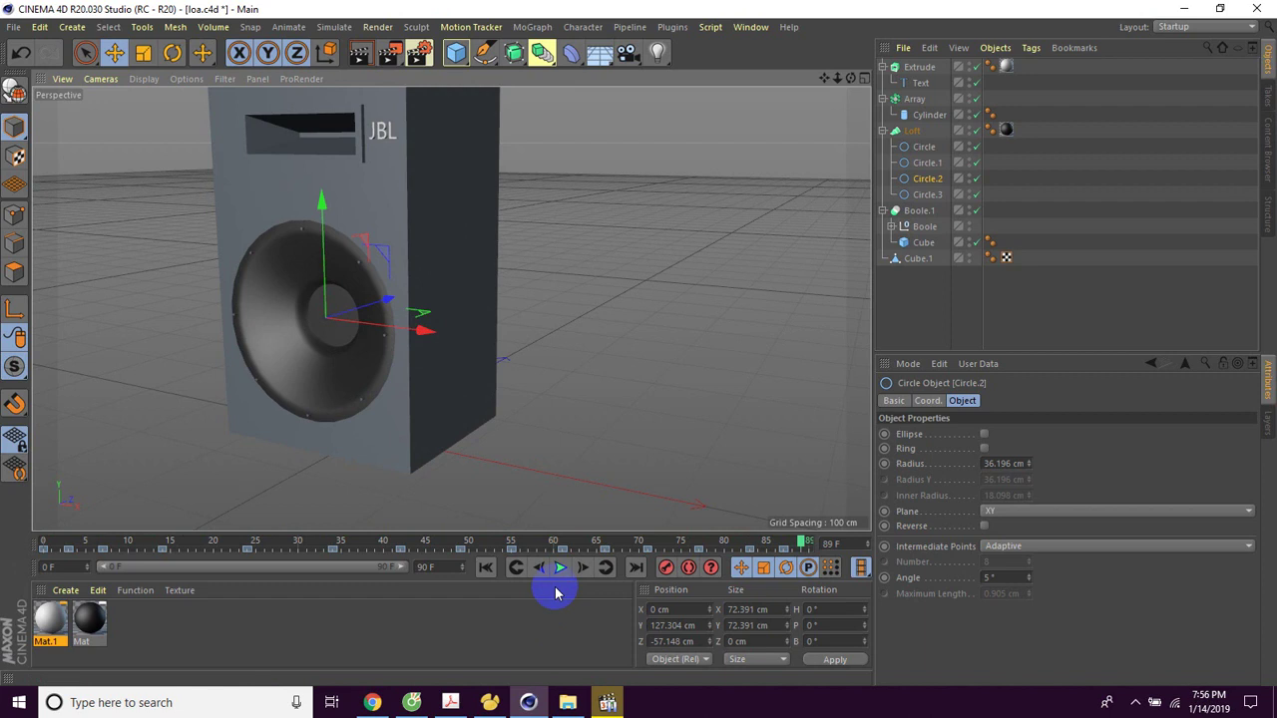
pyautogui.moveTo(574, 364)
pyautogui.keyDown('alt'); pyautogui.mouseDown()
pyautogui.moveTo(582, 348)
pyautogui.moveTo(638, 362)
pyautogui.moveTo(536, 365)
pyautogui.moveTo(629, 344)
pyautogui.moveTo(606, 352)
pyautogui.mouseUp(); pyautogui.keyUp('alt')
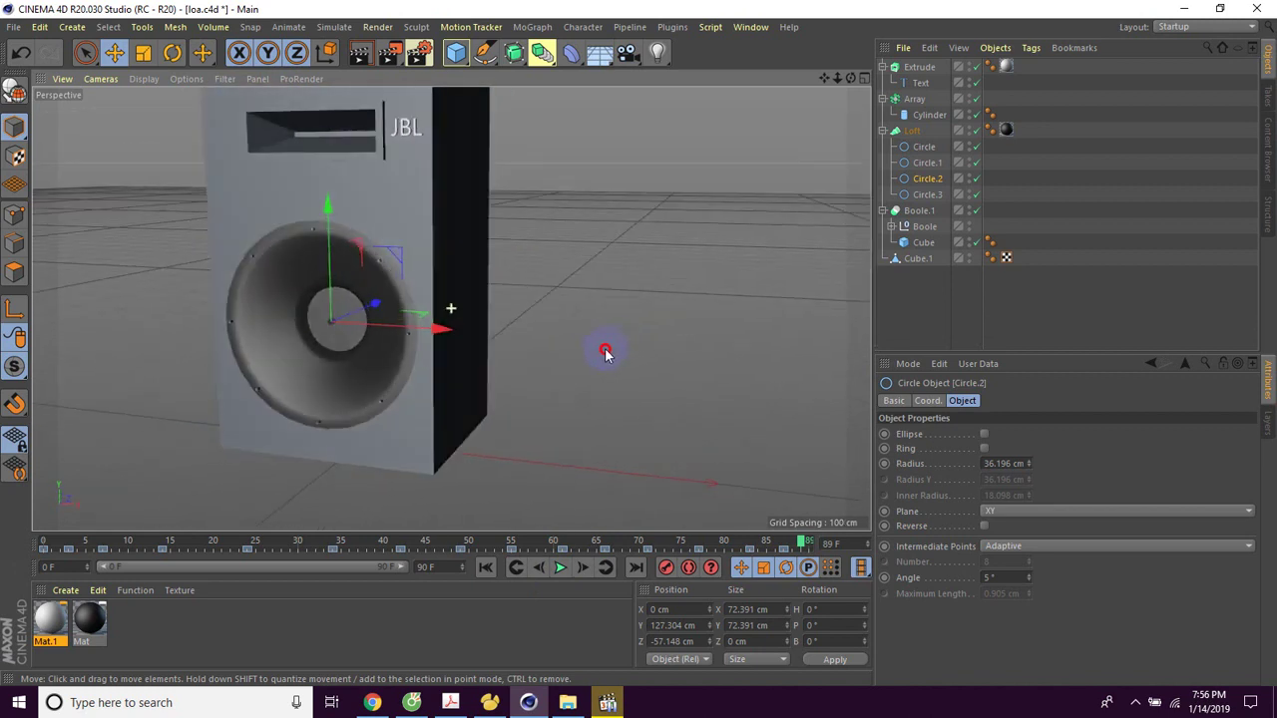
pyautogui.moveTo(442, 270)
pyautogui.keyDown('alt'); pyautogui.mouseDown()
pyautogui.moveTo(584, 402)
pyautogui.moveTo(613, 379)
pyautogui.moveTo(504, 419)
pyautogui.moveTo(450, 422)
pyautogui.moveTo(526, 423)
pyautogui.mouseUp(); pyautogui.keyUp('alt')
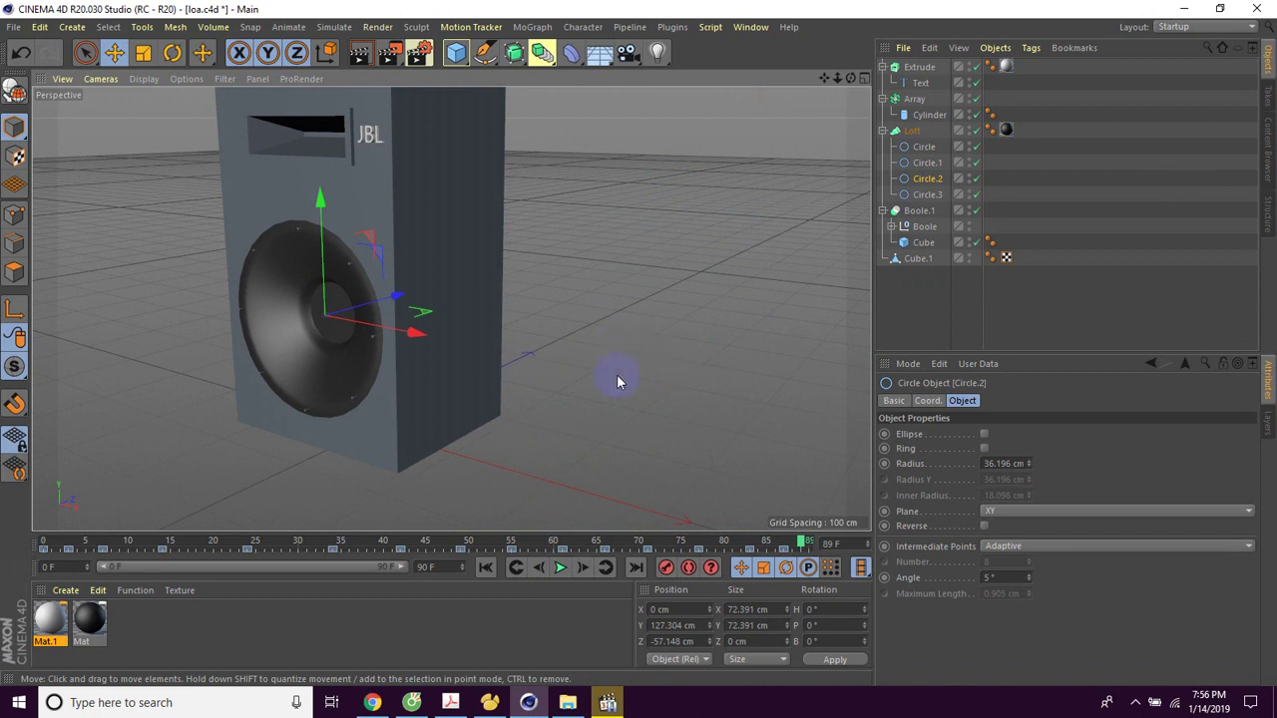
pyautogui.moveTo(619, 384)
pyautogui.keyDown('alt'); pyautogui.mouseDown()
pyautogui.moveTo(569, 369)
pyautogui.moveTo(662, 369)
pyautogui.moveTo(618, 382)
pyautogui.moveTo(684, 373)
pyautogui.moveTo(668, 380)
pyautogui.mouseUp(); pyautogui.keyUp('alt')
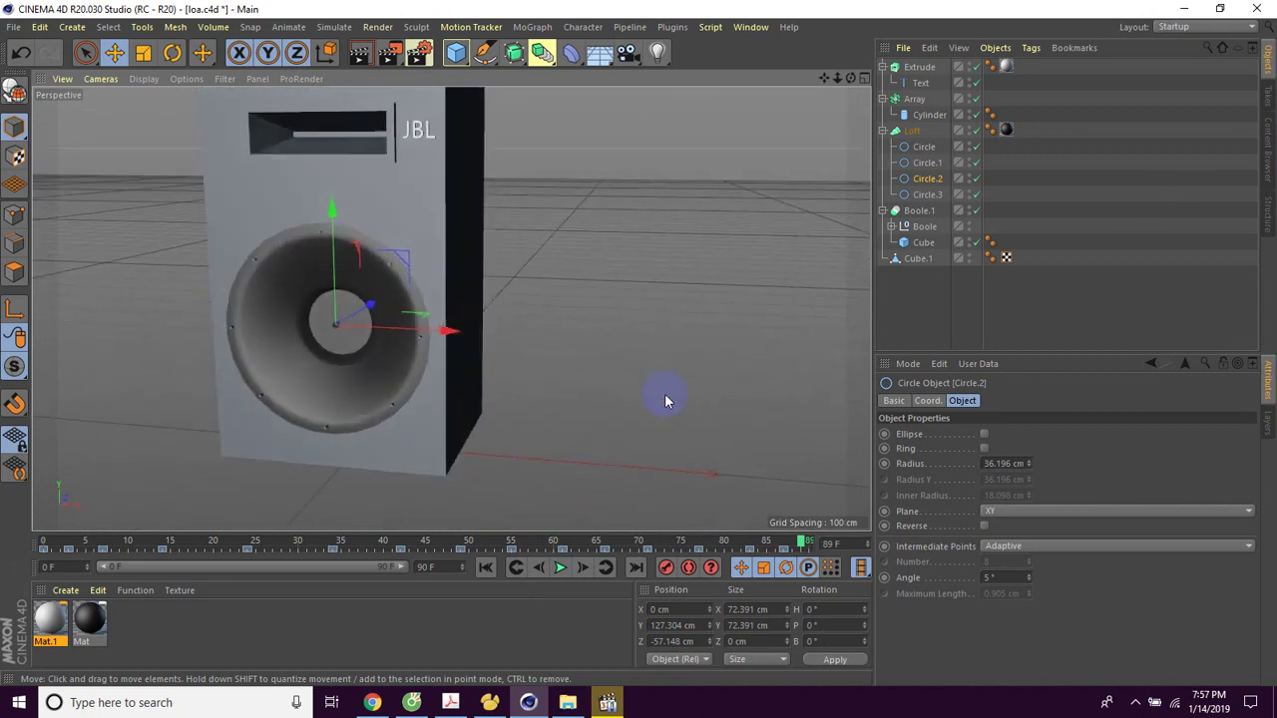
pyautogui.click(1134, 707)
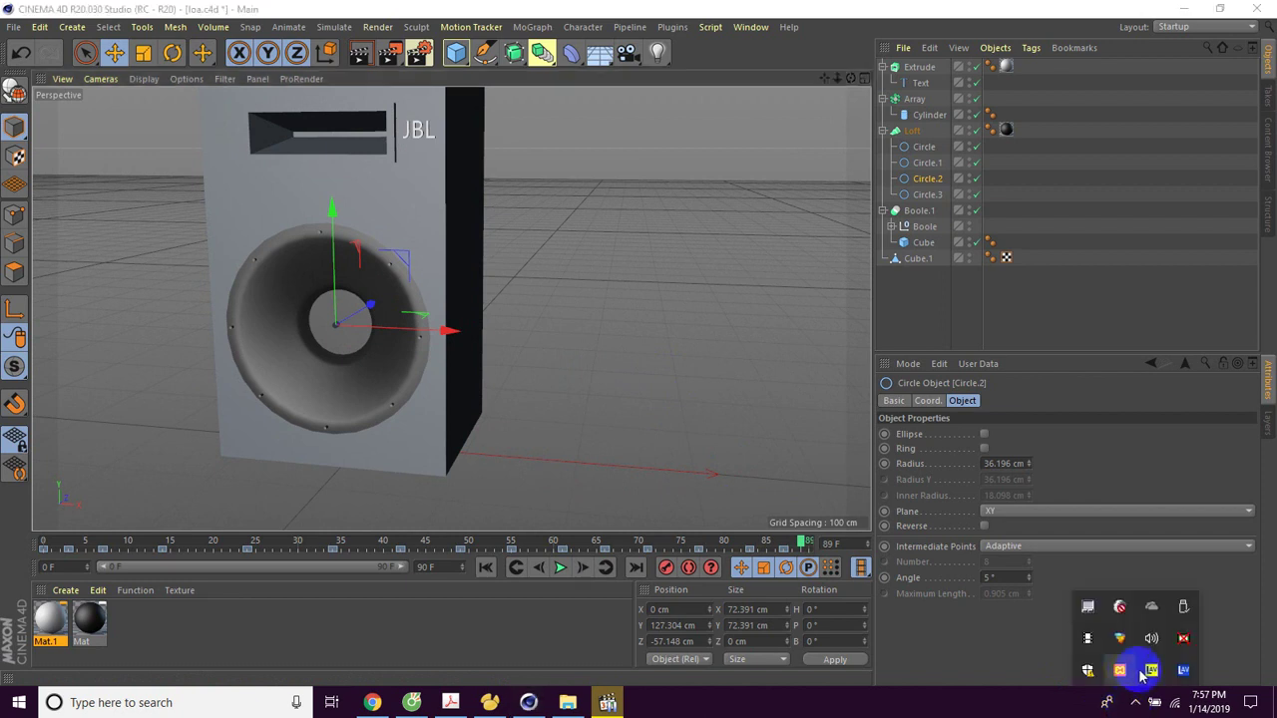